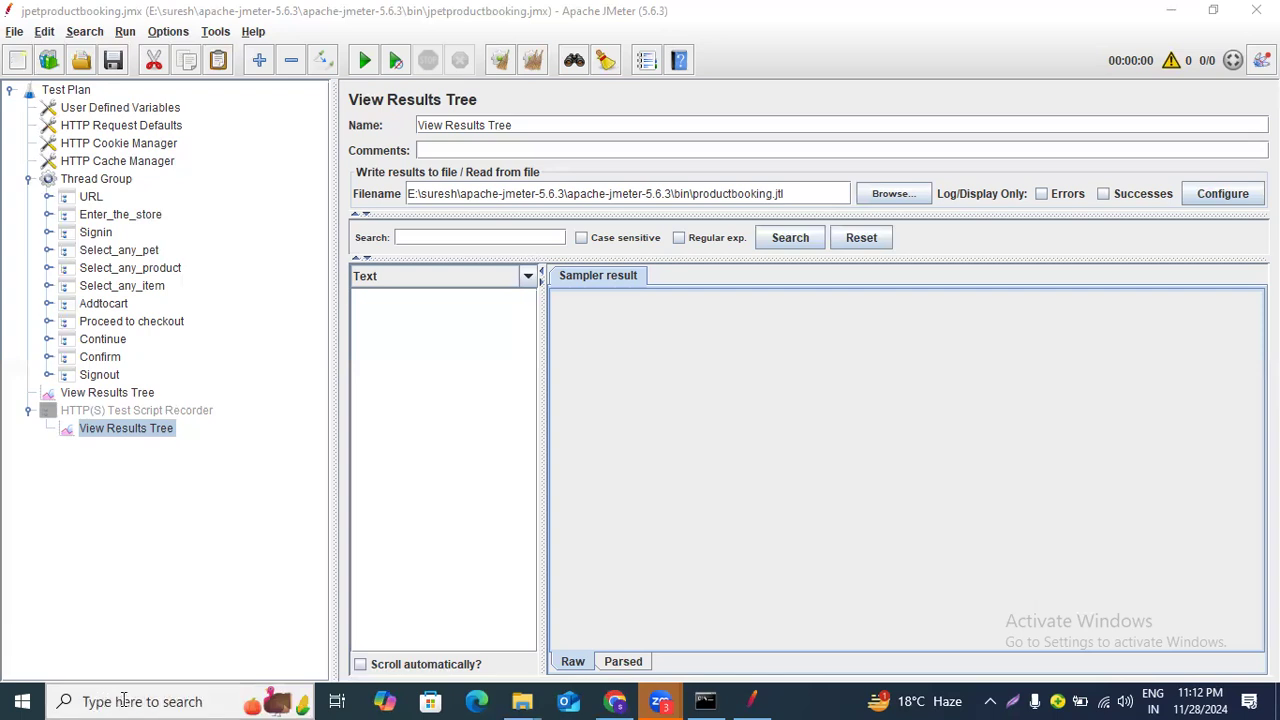
# Open Paint through the Windows search.
pyautogui.click(124, 701)
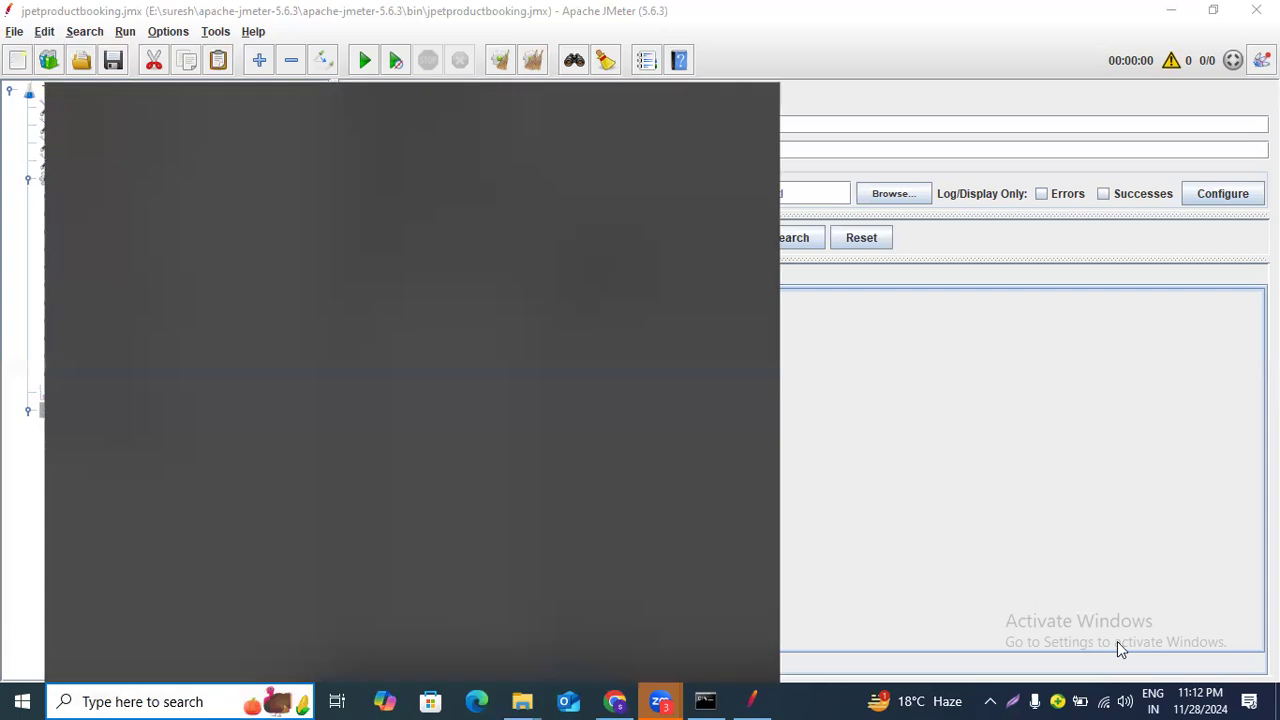
pyautogui.write('ppa')
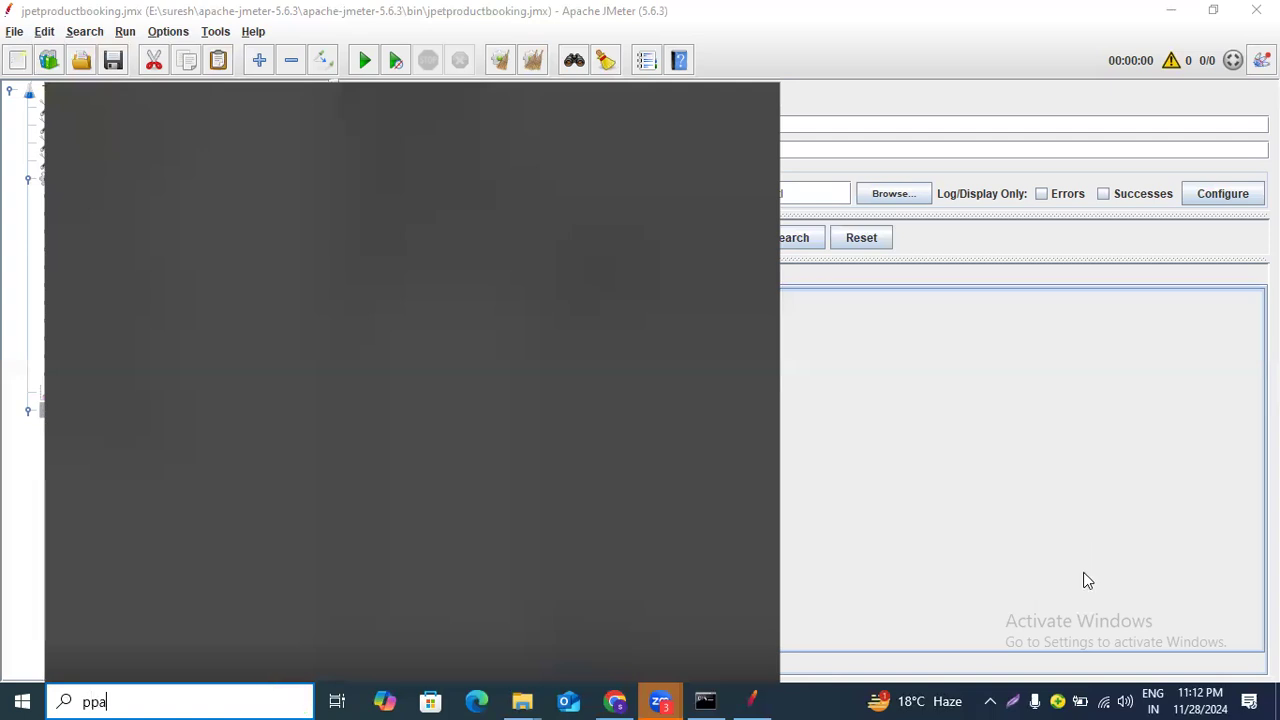
pyautogui.press('Escape')
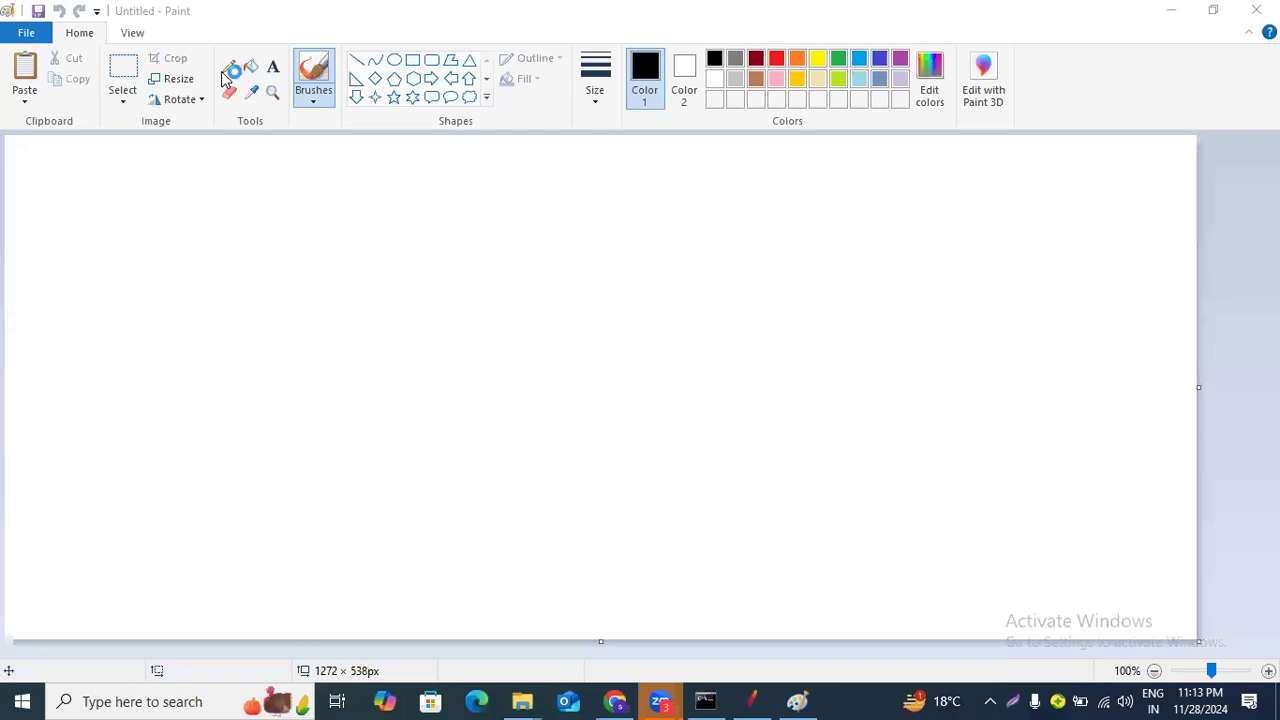
# Draw two large freehand circles side by side on the canvas with the brush.
pyautogui.moveTo(142, 219)
pyautogui.mouseDown()
pyautogui.moveTo(243, 202)
pyautogui.moveTo(300, 443)
pyautogui.moveTo(68, 415)
pyautogui.mouseUp()
pyautogui.moveTo(54, 363)
pyautogui.mouseDown()
pyautogui.moveTo(118, 232)
pyautogui.moveTo(162, 227)
pyautogui.mouseUp()
pyautogui.moveTo(925, 196)
pyautogui.mouseDown()
pyautogui.moveTo(709, 238)
pyautogui.moveTo(857, 511)
pyautogui.moveTo(966, 149)
pyautogui.moveTo(832, 166)
pyautogui.mouseUp()
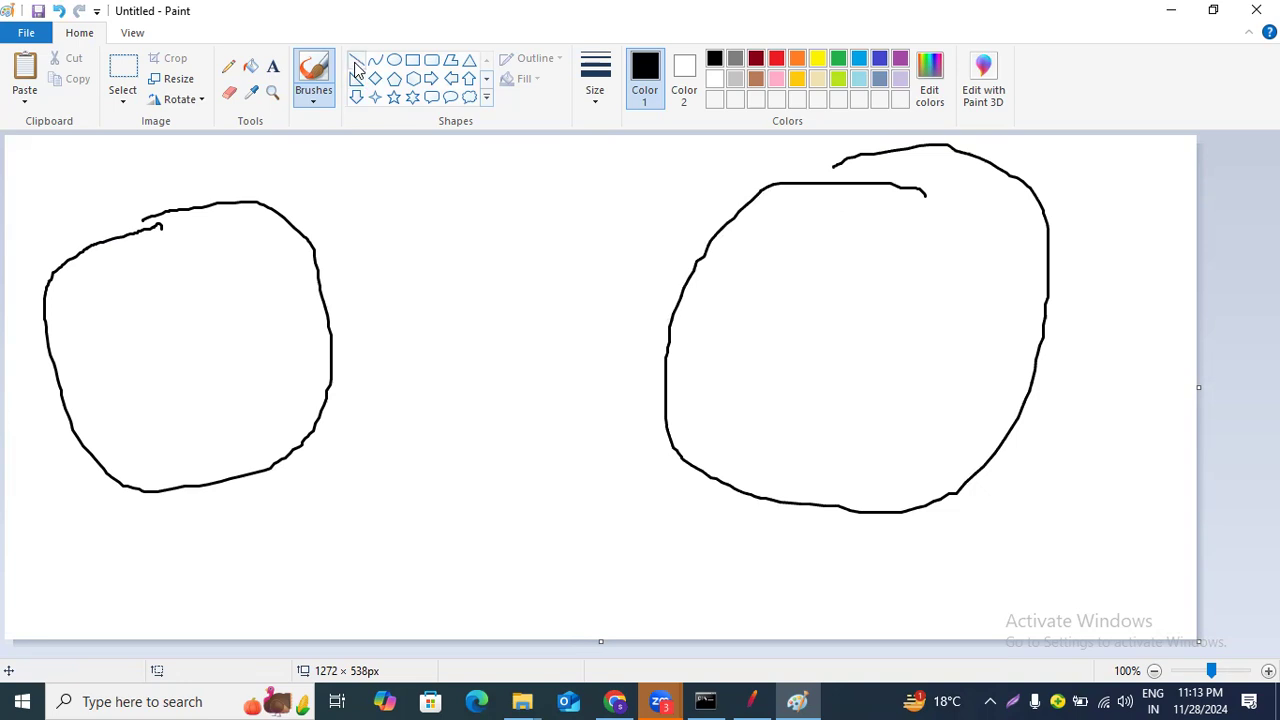
# Label the right circle "server" with the Text tool.
pyautogui.click(273, 67)
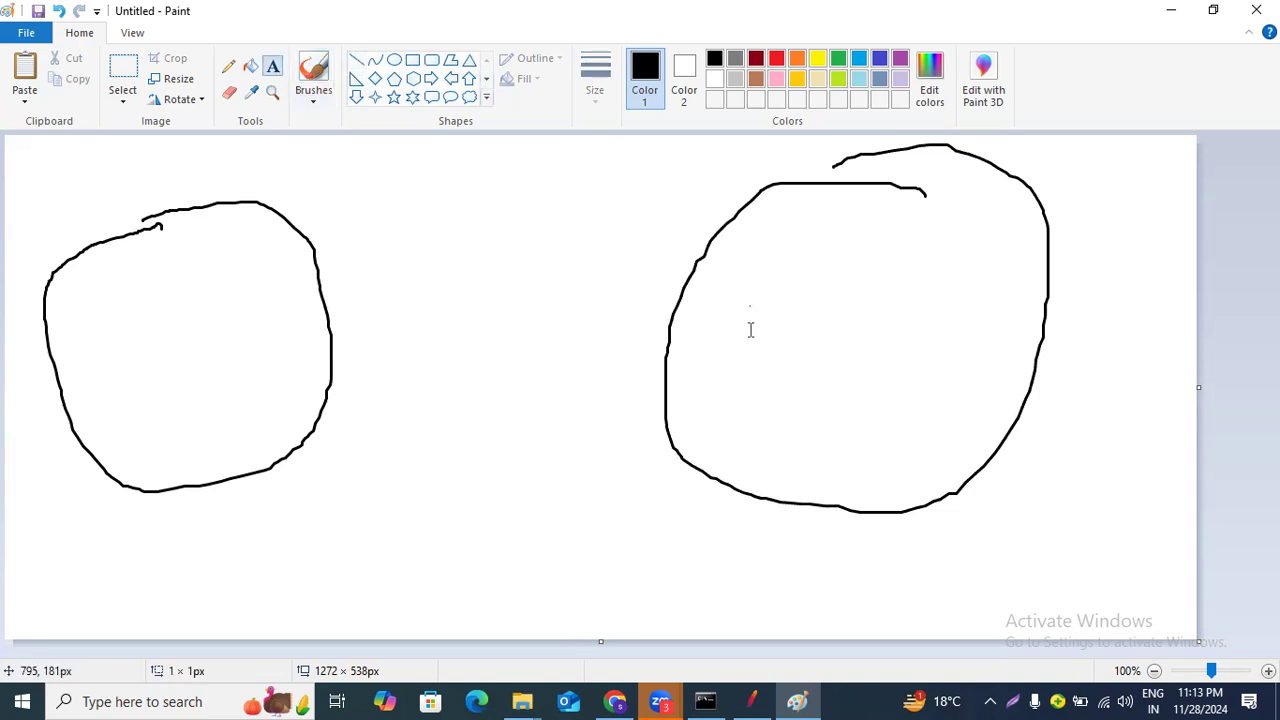
pyautogui.click(748, 296)
pyautogui.write('server')
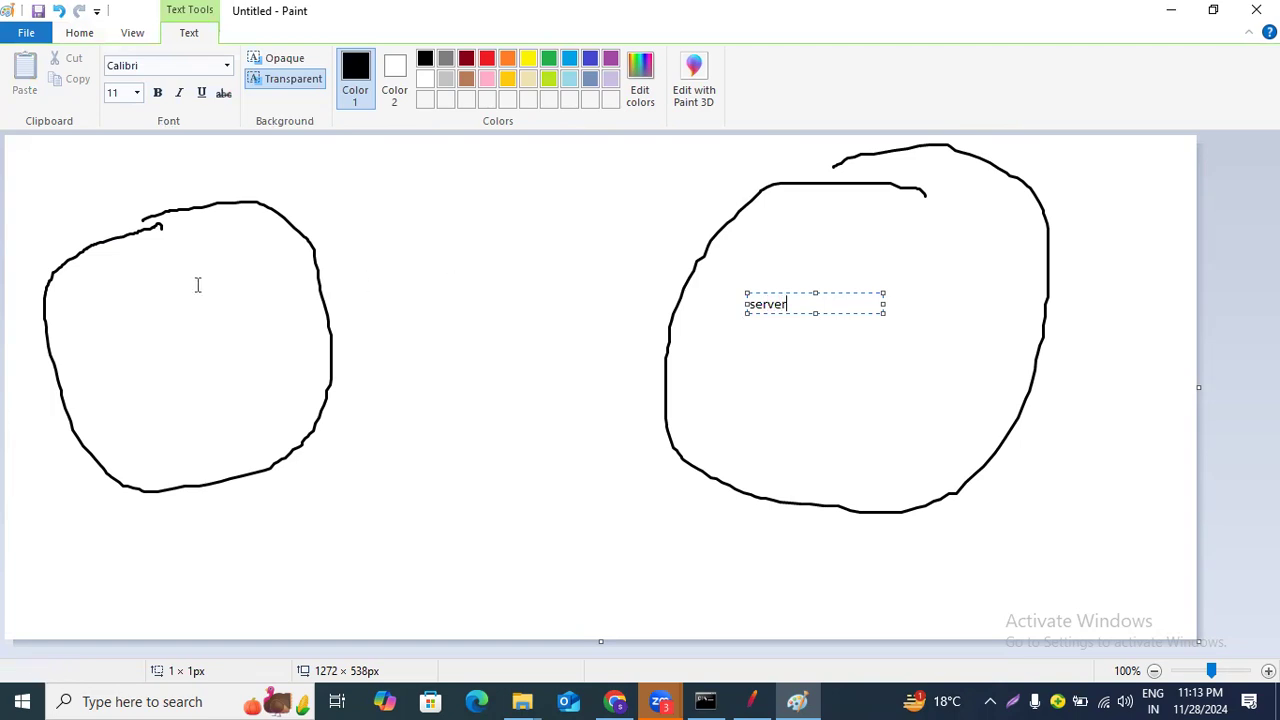
# Label the left circle "application" with the Text tool.
pyautogui.click(104, 326)
pyautogui.click(107, 316)
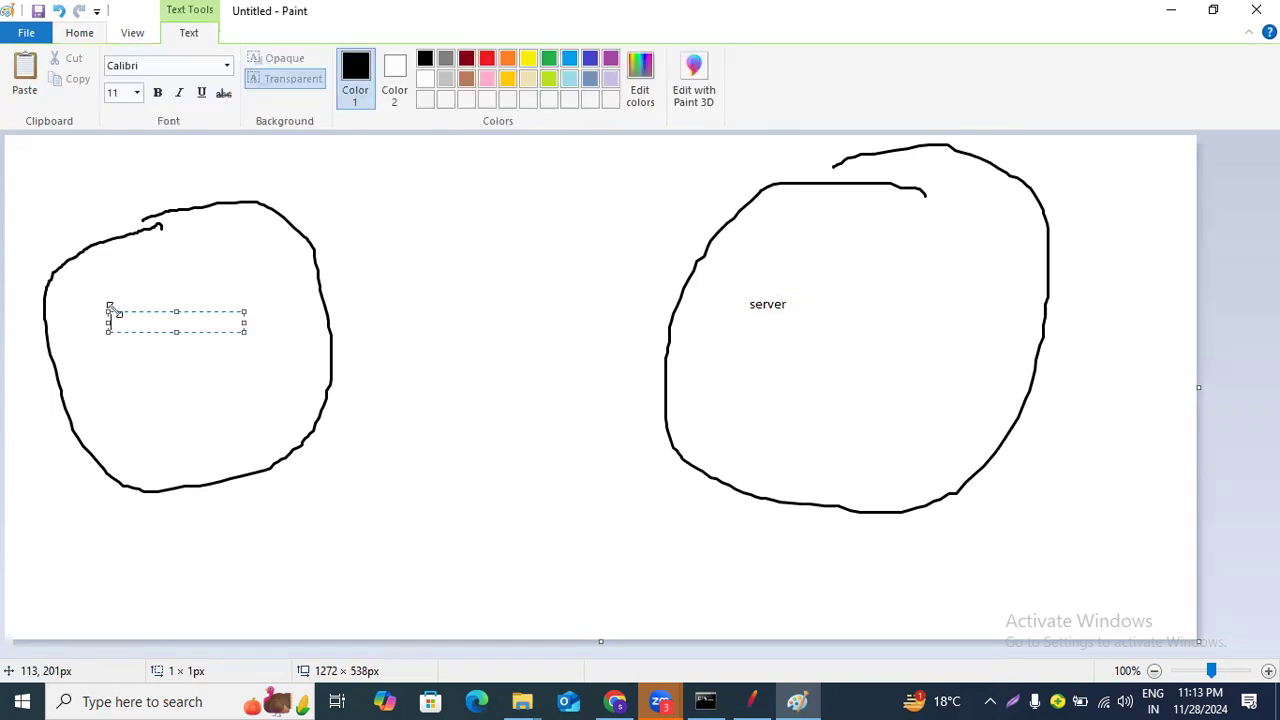
pyautogui.write('appli')
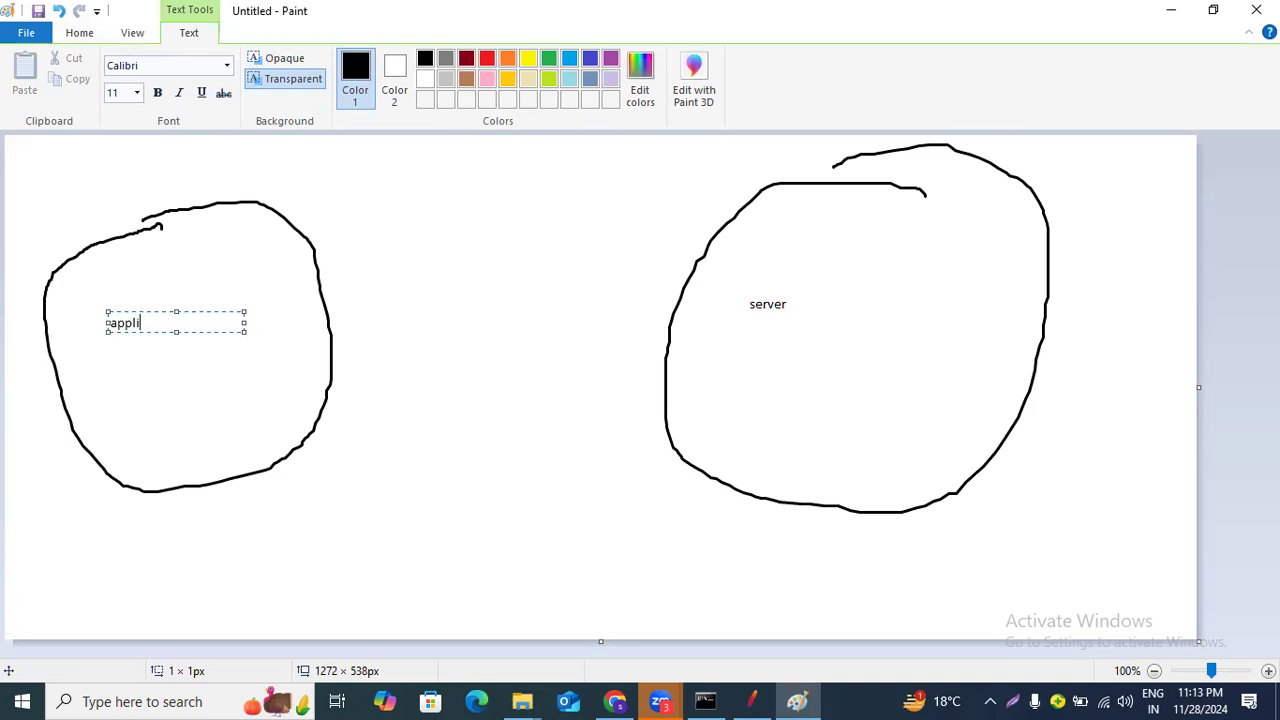
pyautogui.write('cation')
pyautogui.click(523, 386)
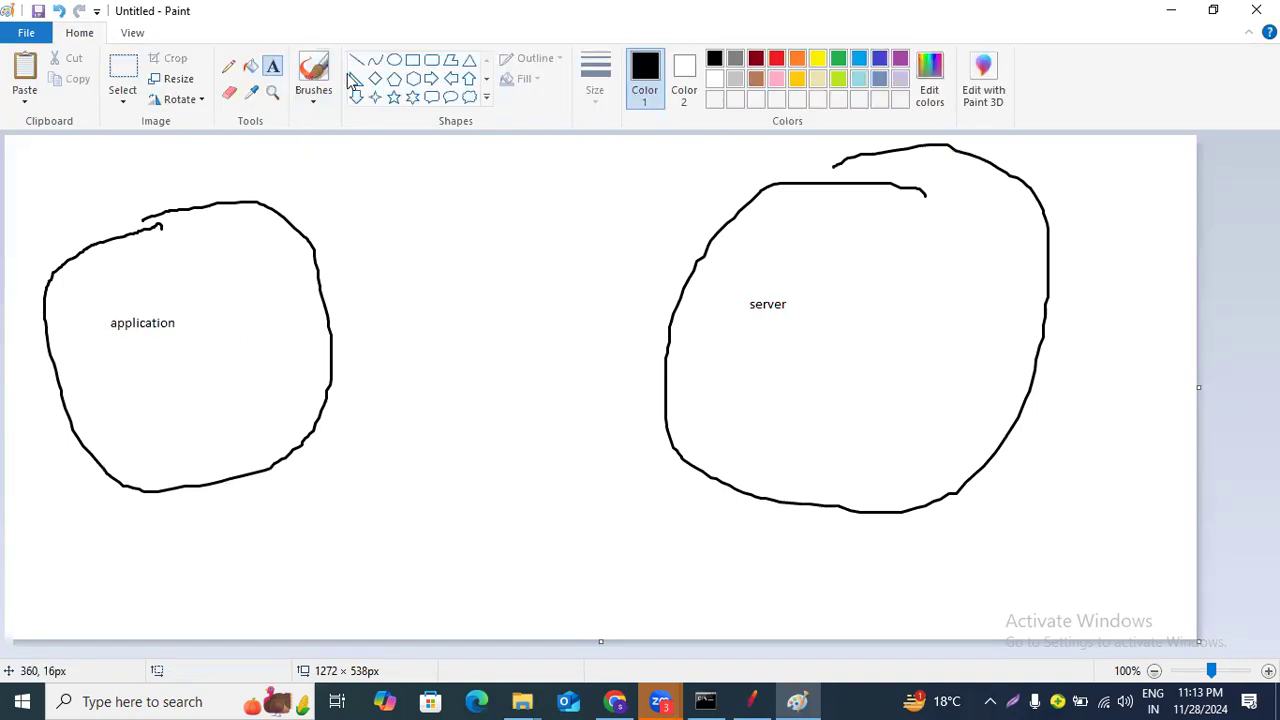
# Draw an arrow with the Pencil from the application circle to the server circle.
pyautogui.click(228, 66)
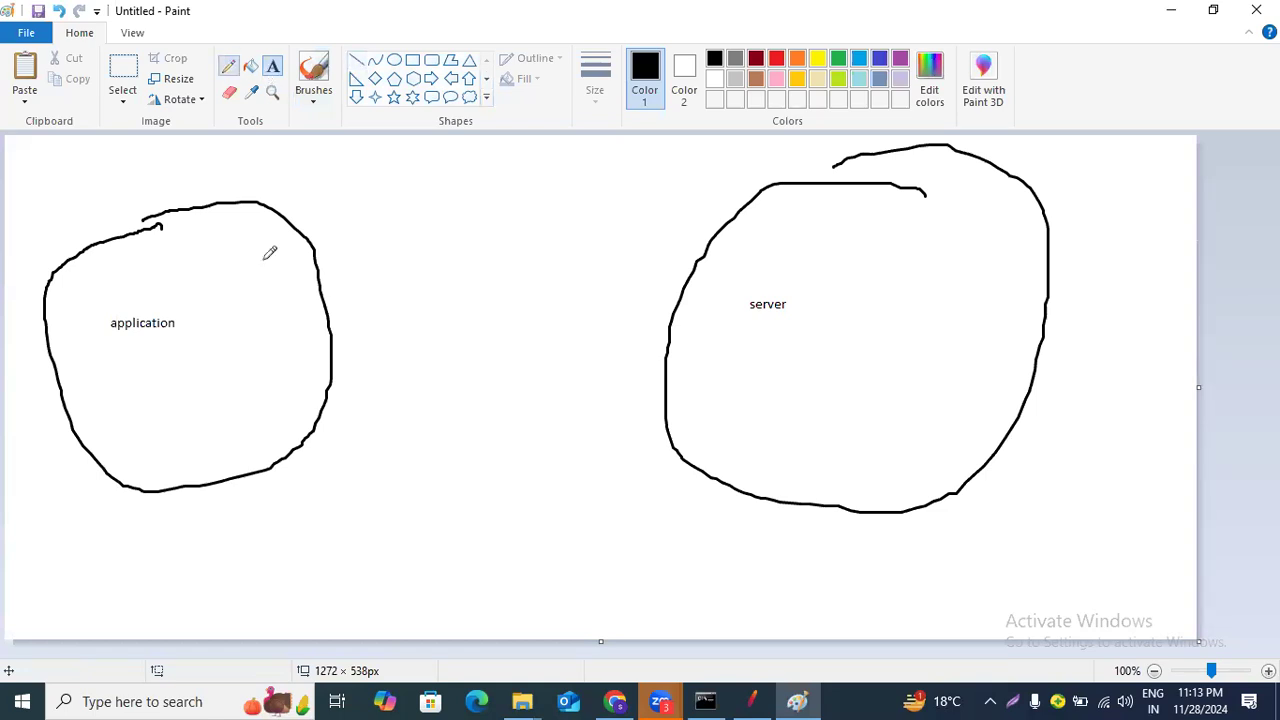
pyautogui.moveTo(268, 286)
pyautogui.mouseDown()
pyautogui.moveTo(336, 246)
pyautogui.moveTo(630, 248)
pyautogui.mouseUp()
pyautogui.moveTo(713, 270); pyautogui.dragTo(711, 271)
pyautogui.moveTo(460, 203)
pyautogui.mouseDown()
pyautogui.moveTo(493, 213)
pyautogui.moveTo(474, 266)
pyautogui.mouseUp()
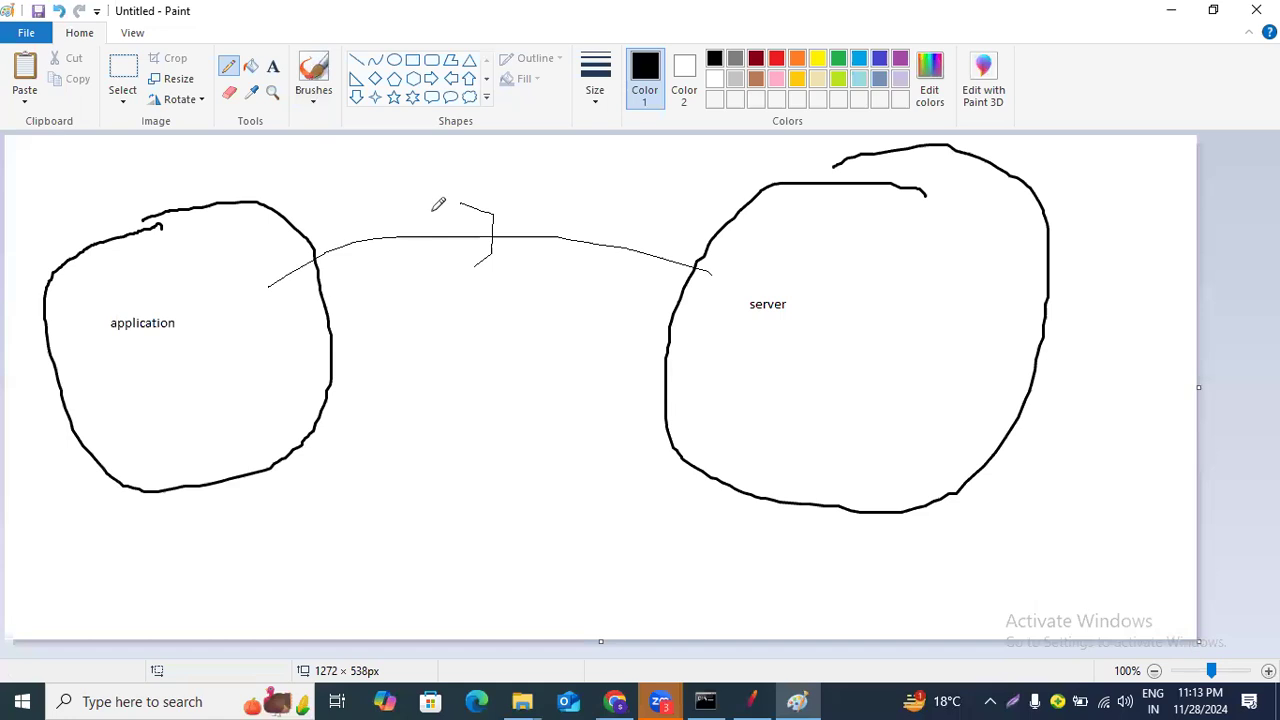
pyautogui.moveTo(514, 222); pyautogui.dragTo(512, 268)
# Add the text "request" above the upper arrow.
pyautogui.click(275, 68)
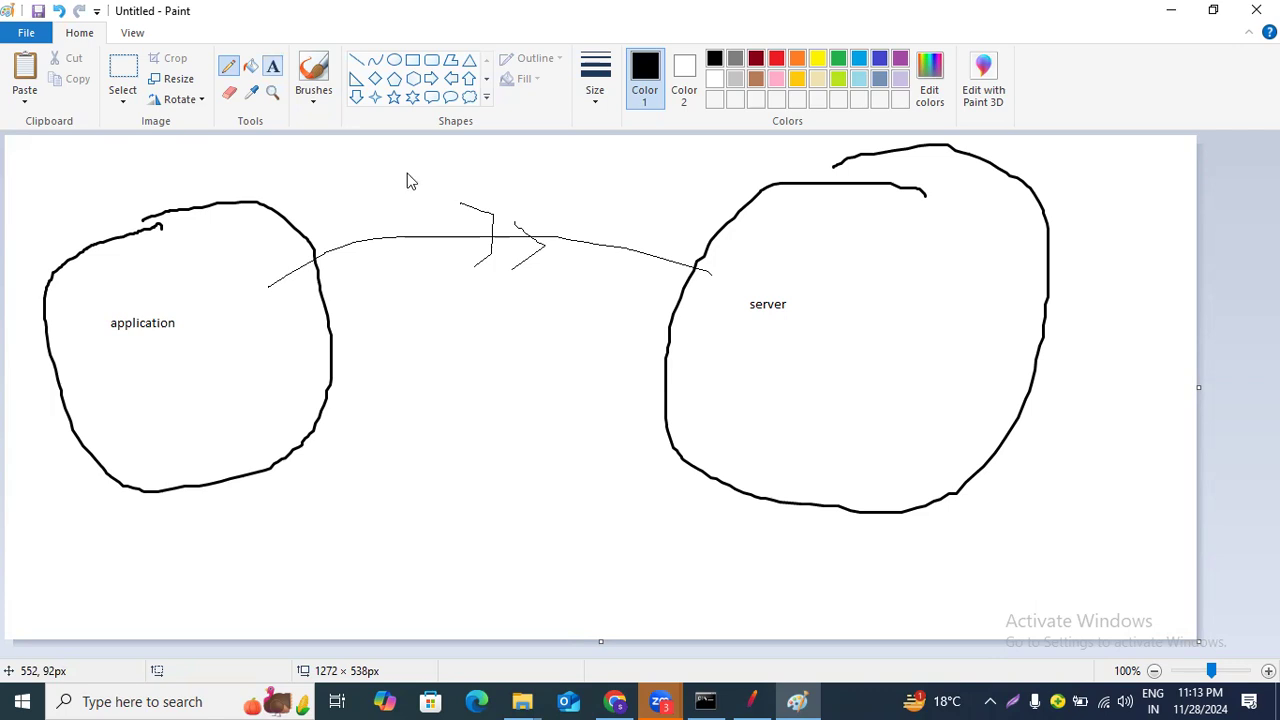
pyautogui.click(406, 164)
pyautogui.write('request')
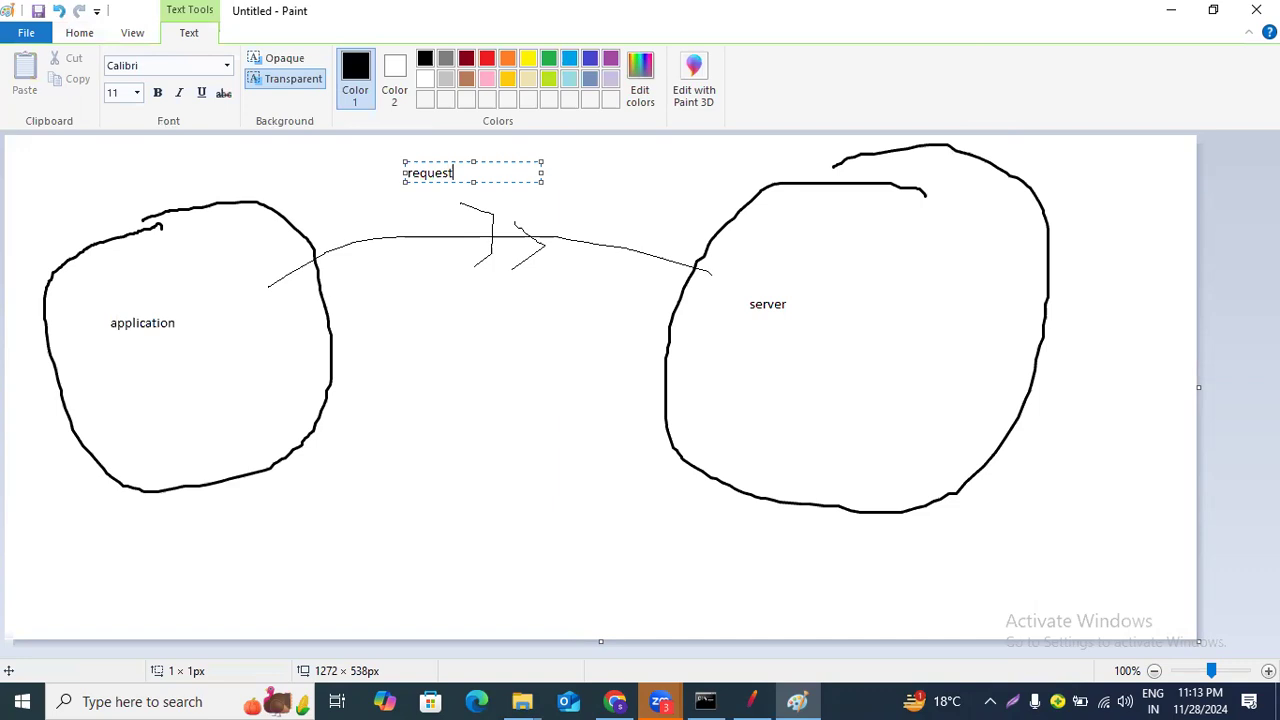
pyautogui.click(433, 283)
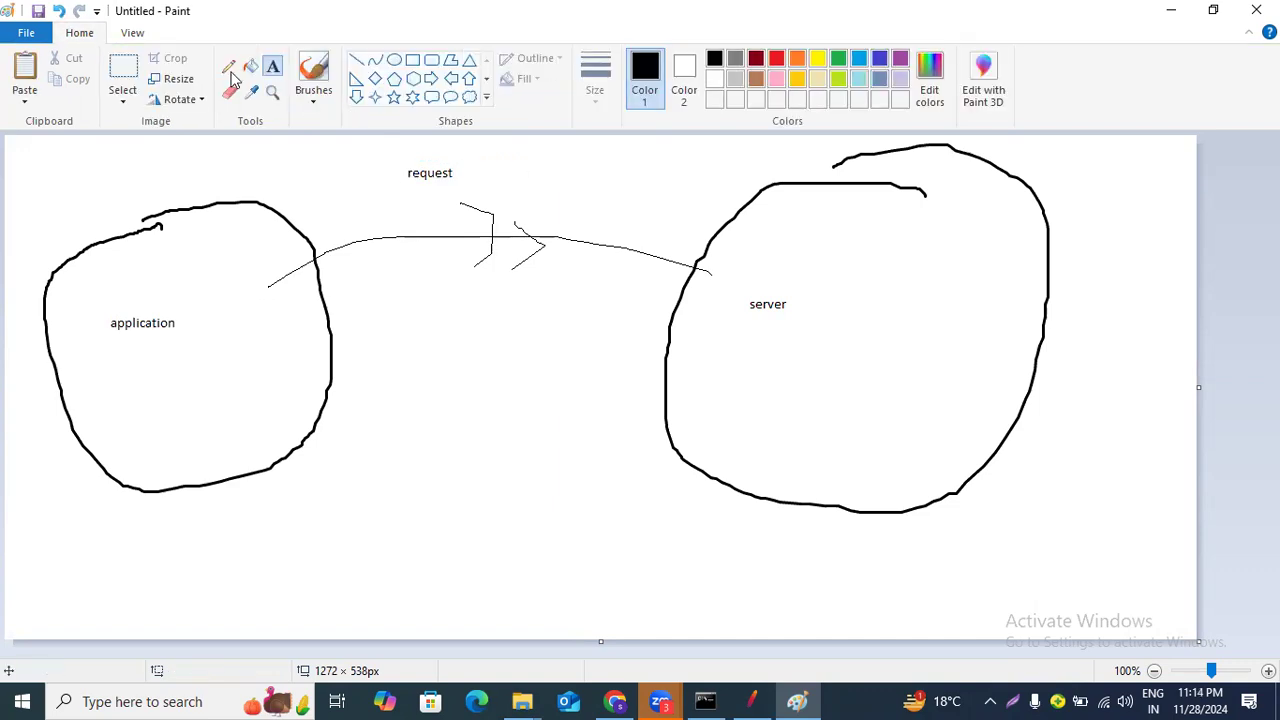
# Draw a return arrow with the Pencil from the server circle back to the application circle.
pyautogui.click(229, 67)
pyautogui.moveTo(755, 342); pyautogui.dragTo(473, 414)
pyautogui.moveTo(327, 411); pyautogui.dragTo(297, 409)
pyautogui.moveTo(444, 380)
pyautogui.mouseDown()
pyautogui.moveTo(410, 413)
pyautogui.moveTo(412, 441)
pyautogui.moveTo(477, 473)
pyautogui.mouseUp()
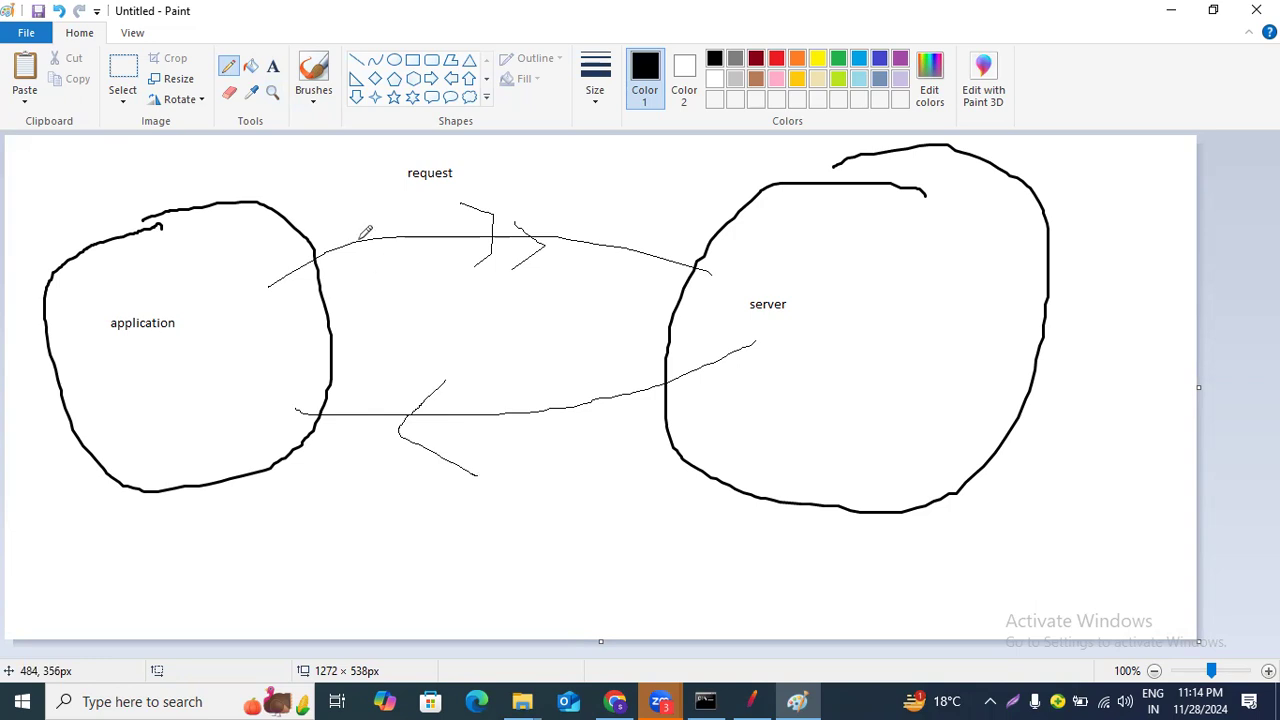
# Add the text "response" below the lower arrow.
pyautogui.click(272, 66)
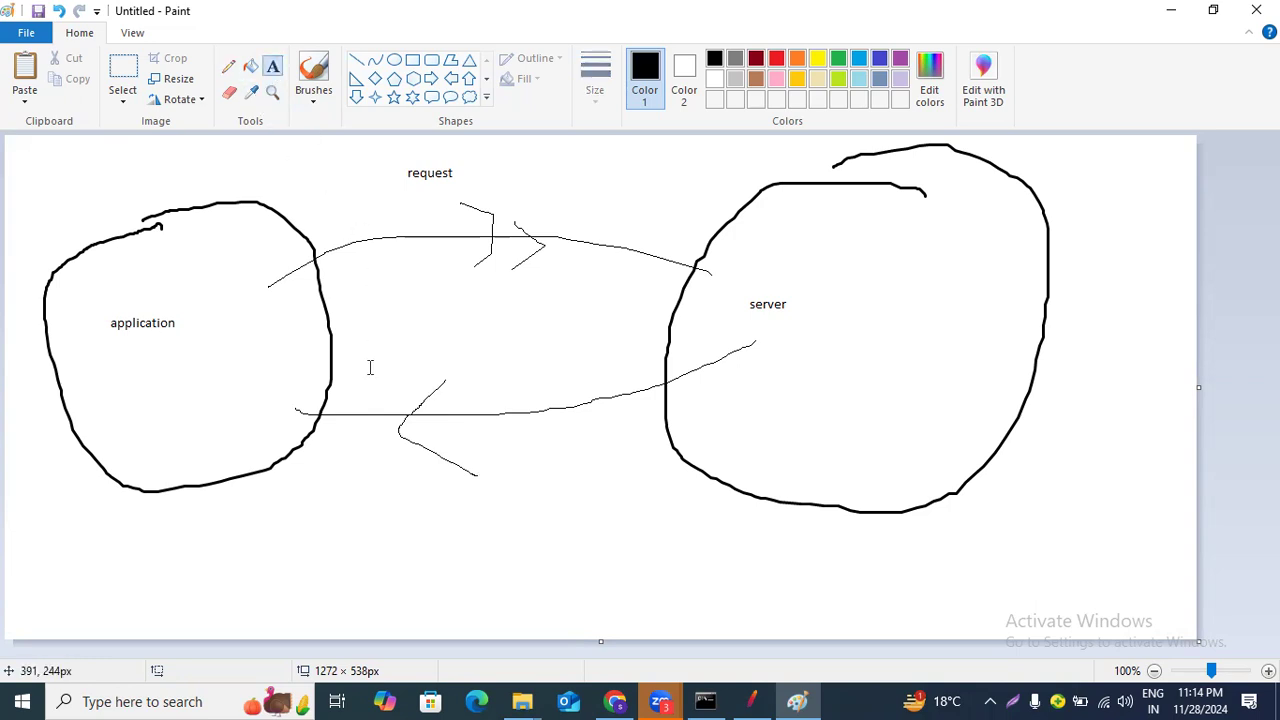
pyautogui.click(376, 500)
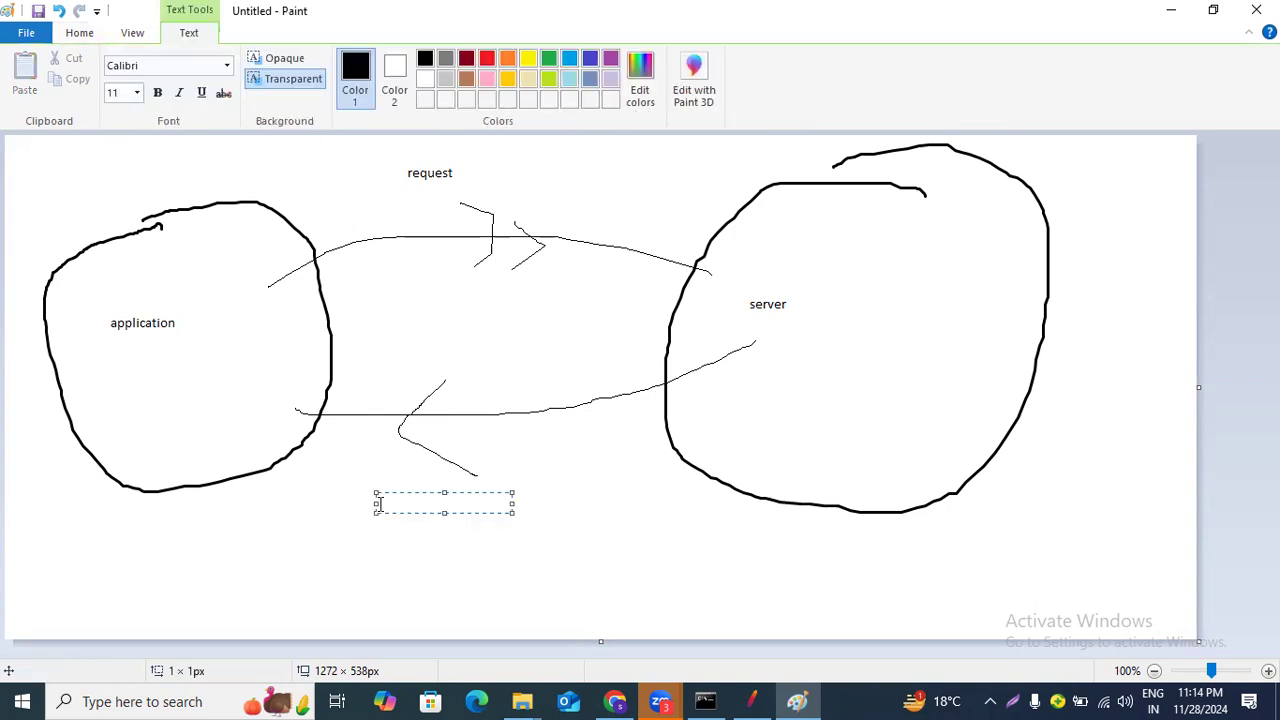
pyautogui.write('response')
pyautogui.click(354, 548)
# Handwrite the word "dynamic" with the Pencil next to the response label.
pyautogui.click(228, 66)
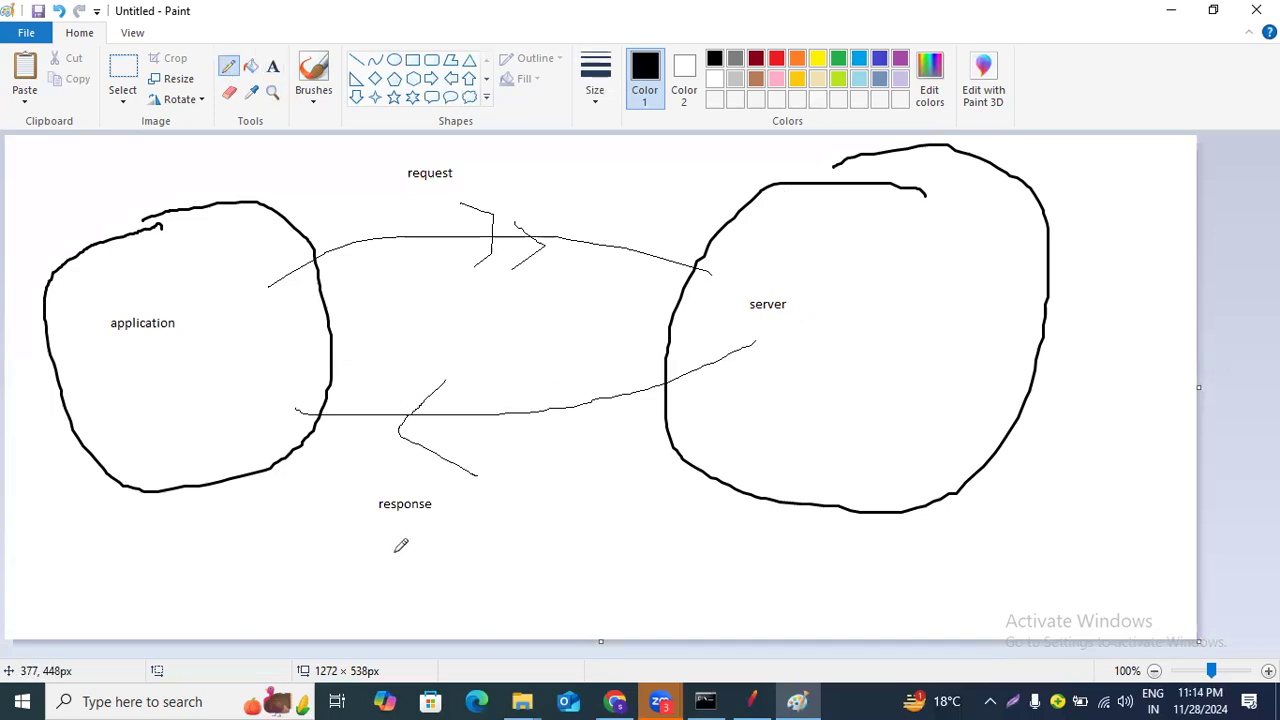
pyautogui.moveTo(451, 497)
pyautogui.mouseDown()
pyautogui.moveTo(458, 537)
pyautogui.moveTo(474, 506)
pyautogui.moveTo(469, 527)
pyautogui.moveTo(497, 508)
pyautogui.moveTo(502, 570)
pyautogui.moveTo(528, 505)
pyautogui.moveTo(547, 540)
pyautogui.moveTo(561, 510)
pyautogui.moveTo(572, 552)
pyautogui.moveTo(610, 486)
pyautogui.moveTo(638, 552)
pyautogui.mouseUp()
pyautogui.click(656, 495)
pyautogui.moveTo(656, 508)
pyautogui.mouseDown()
pyautogui.moveTo(658, 534)
pyautogui.moveTo(682, 530)
pyautogui.mouseUp()
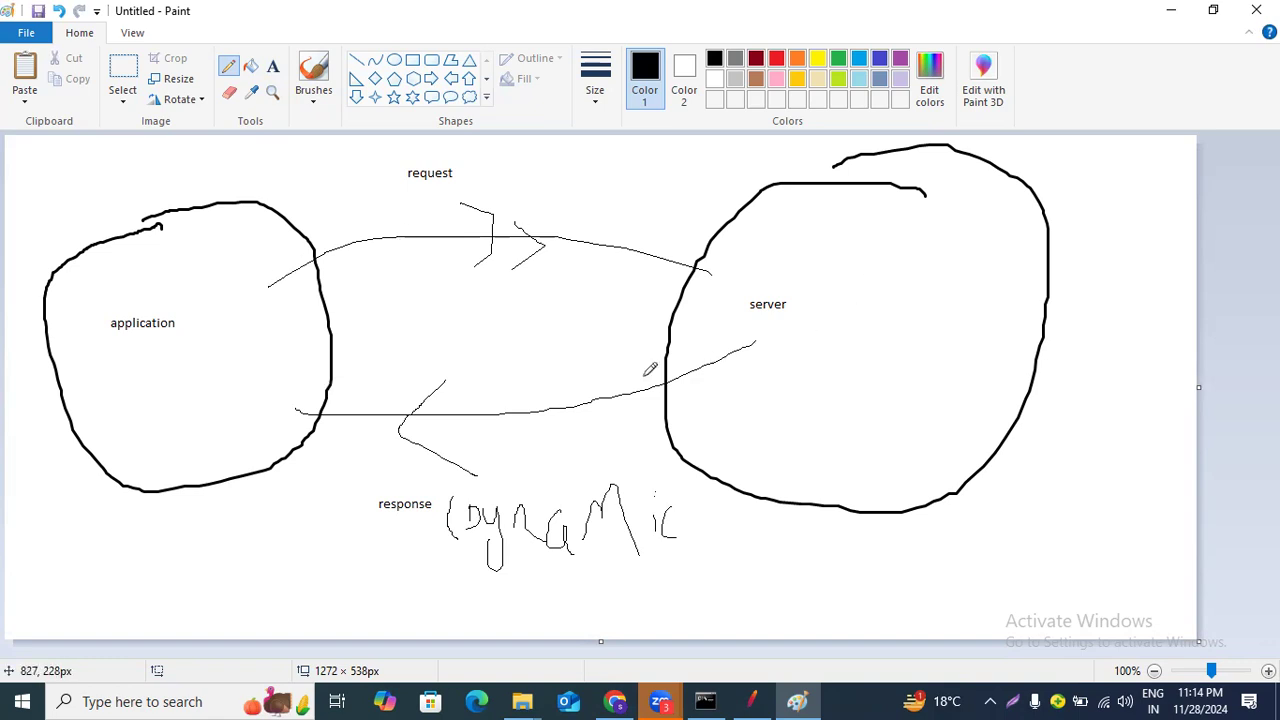
# Add the sample text "qaswefghjjj" between the two arrows as a dynamic value.
pyautogui.click(272, 70)
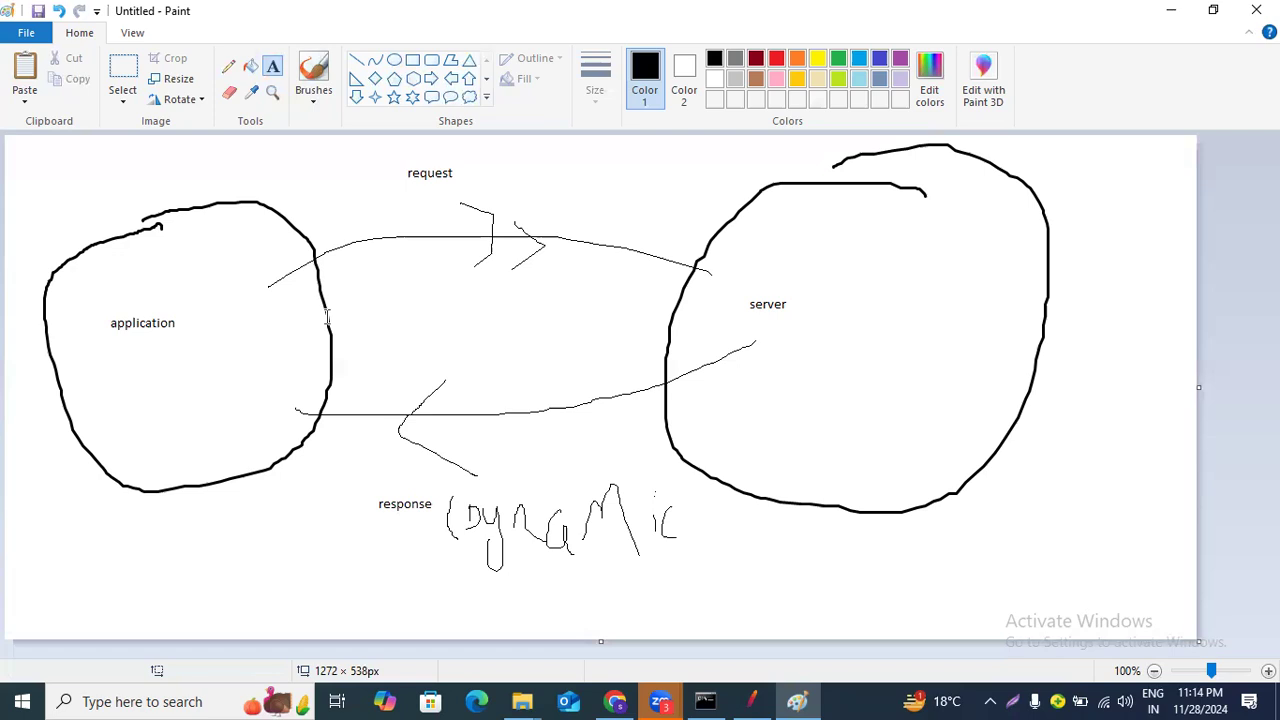
pyautogui.click(363, 358)
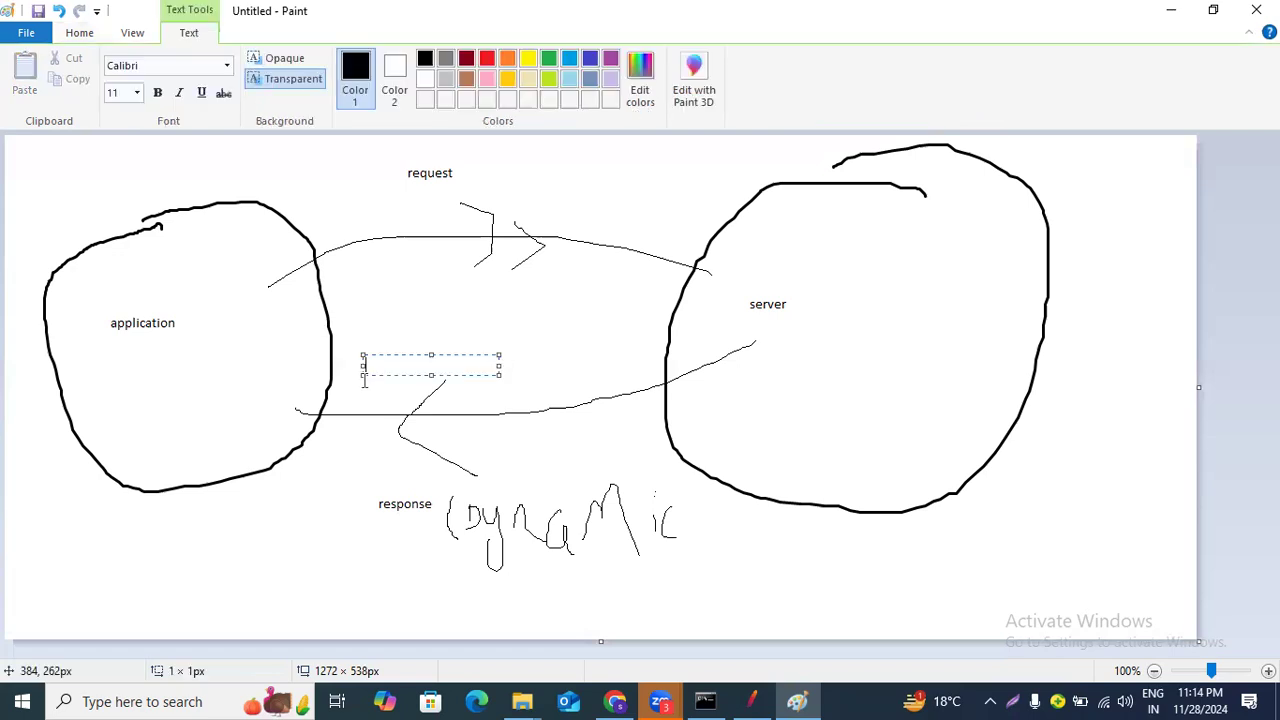
pyautogui.write('qaswefghjjj')
pyautogui.click(277, 505)
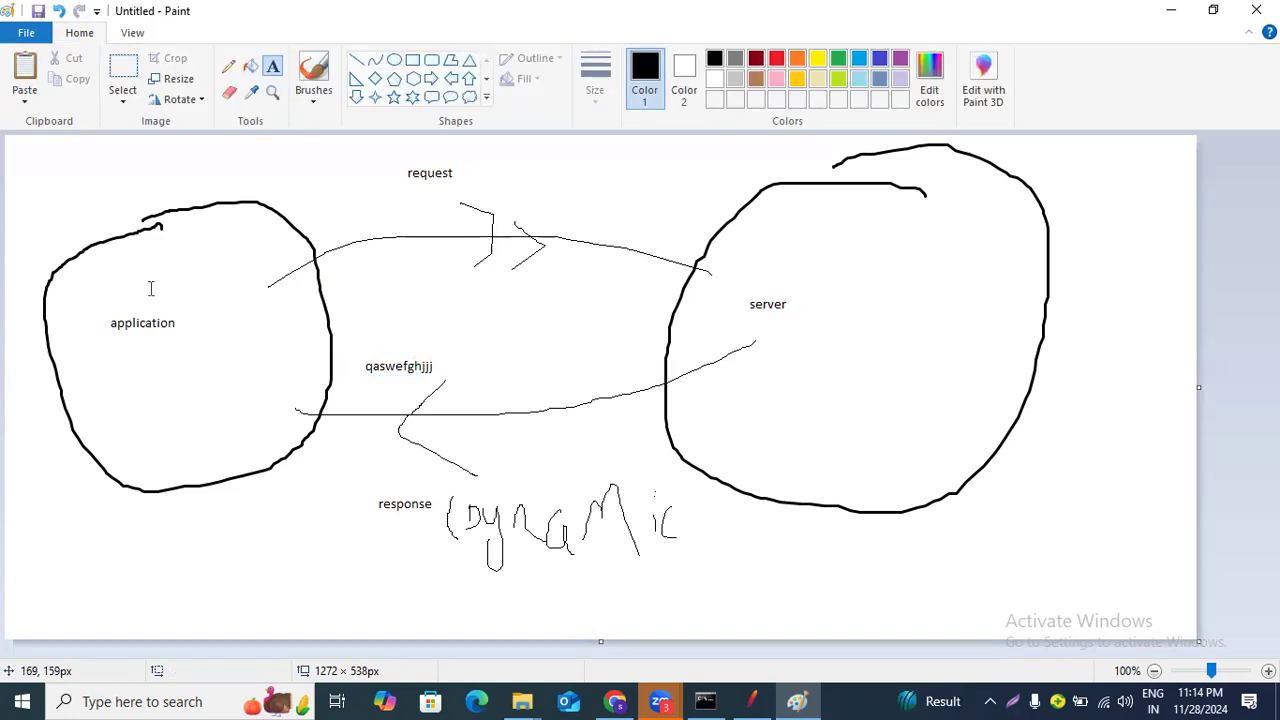
# Add the note "Coorelation ;- to handle dynamic values" near the lower right corner of the canvas.
pyautogui.click(270, 66)
pyautogui.click(934, 542)
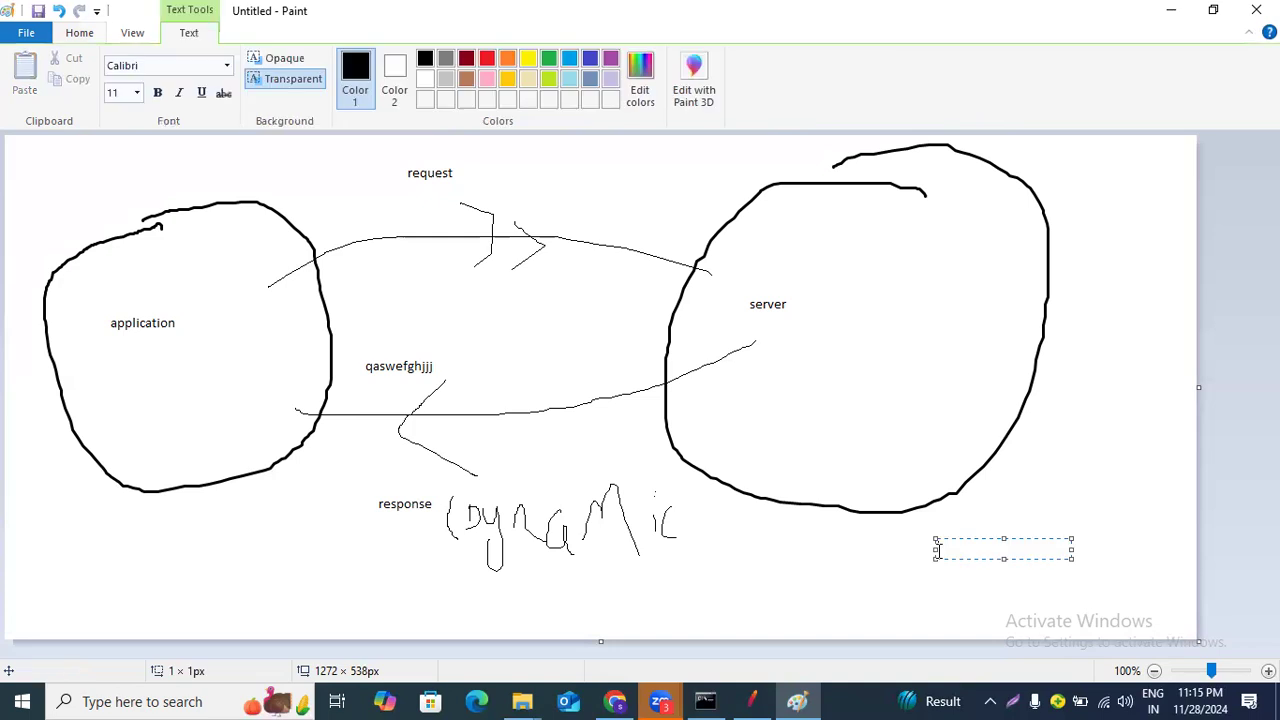
pyautogui.write('Coorelation')
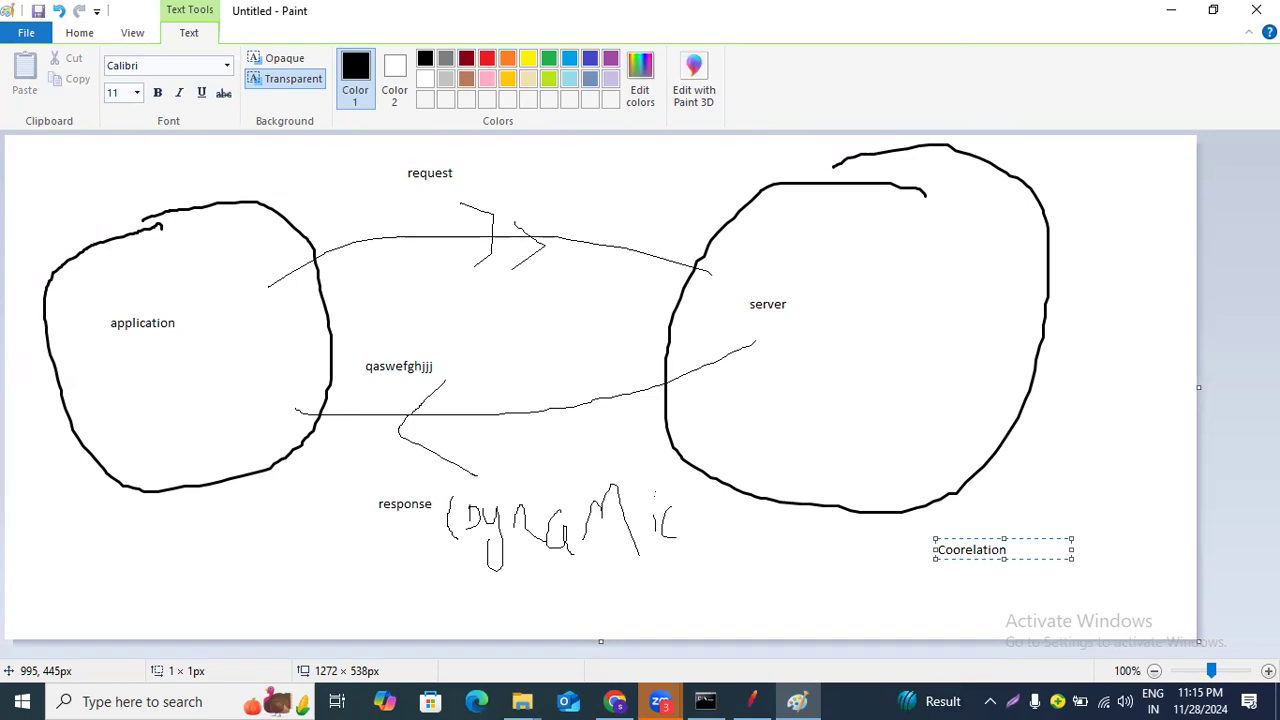
pyautogui.write(' ;- to handle dy')
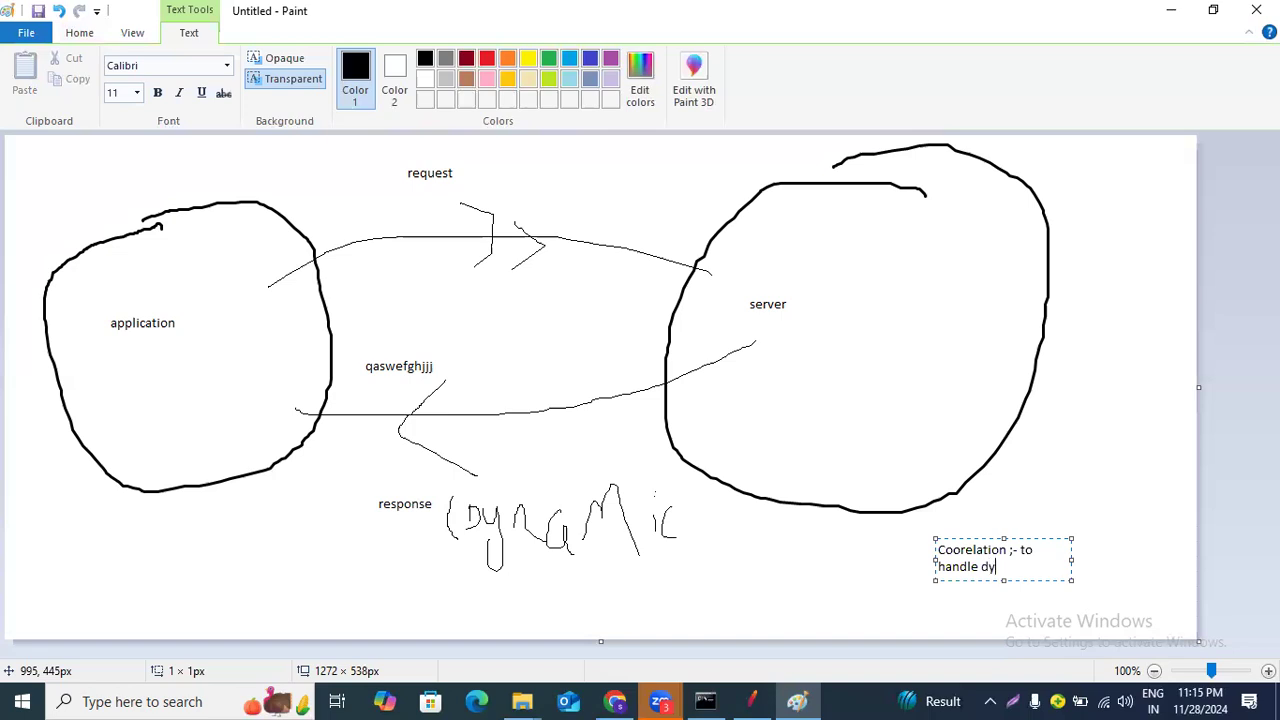
pyautogui.write('namic values')
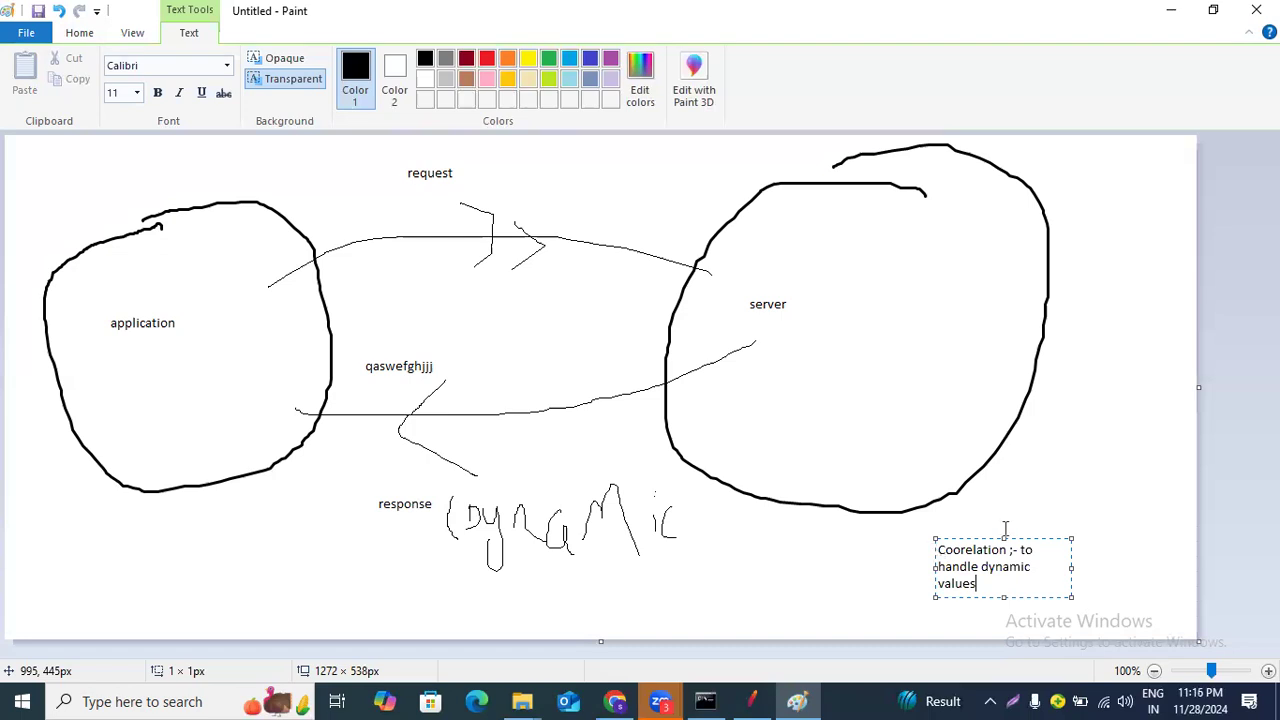
pyautogui.click(1071, 470)
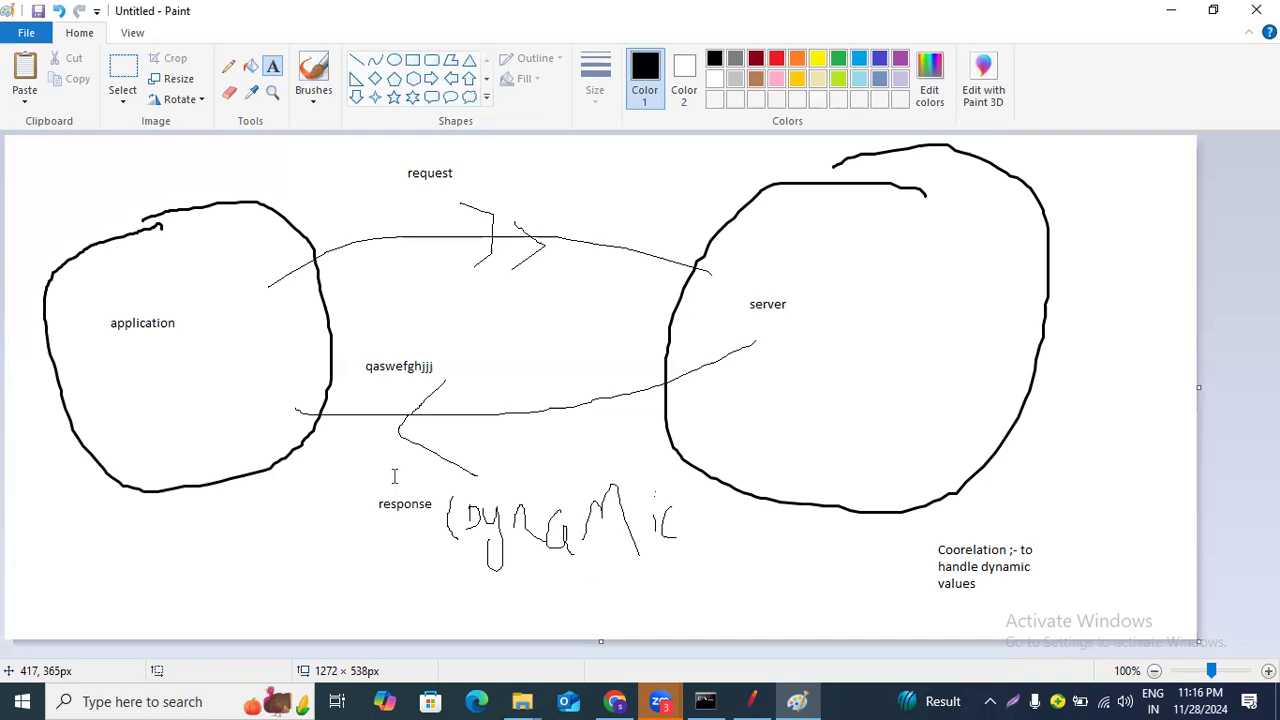
# Switch to JMeter and open the URL group's "-2 /" HTTP request to inspect its server name and path.
pyautogui.click(755, 701)
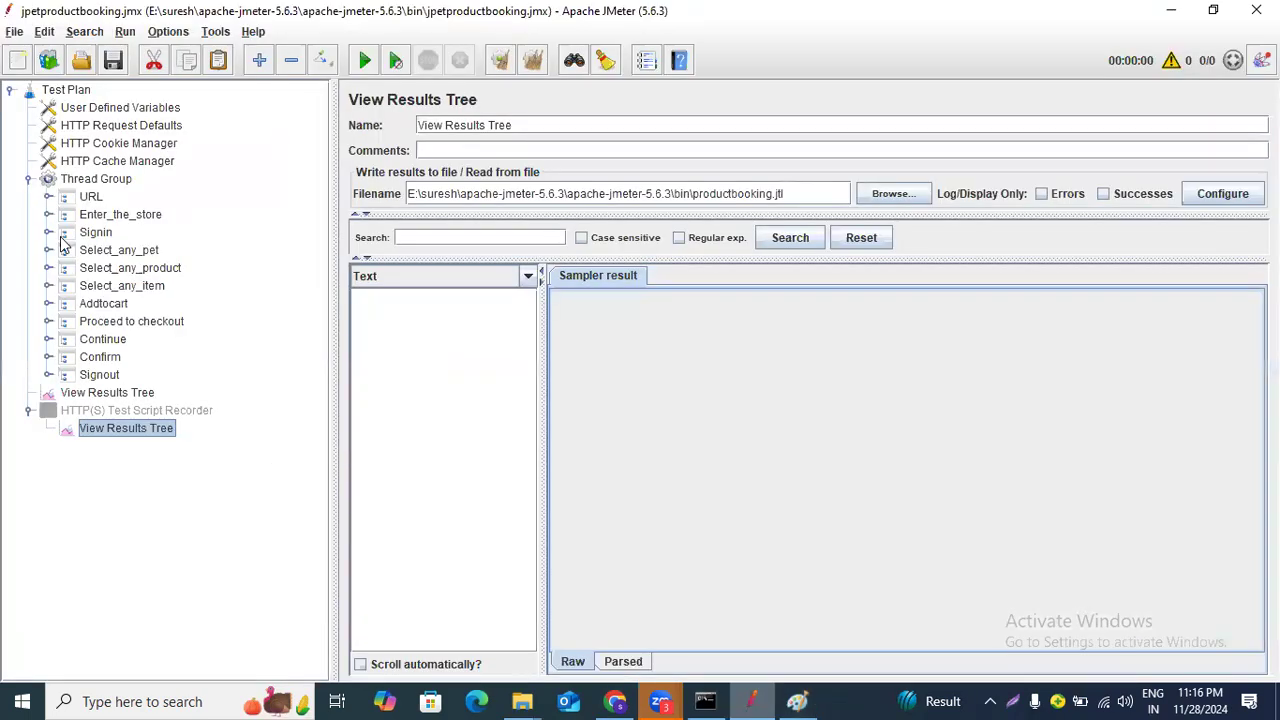
pyautogui.click(48, 197)
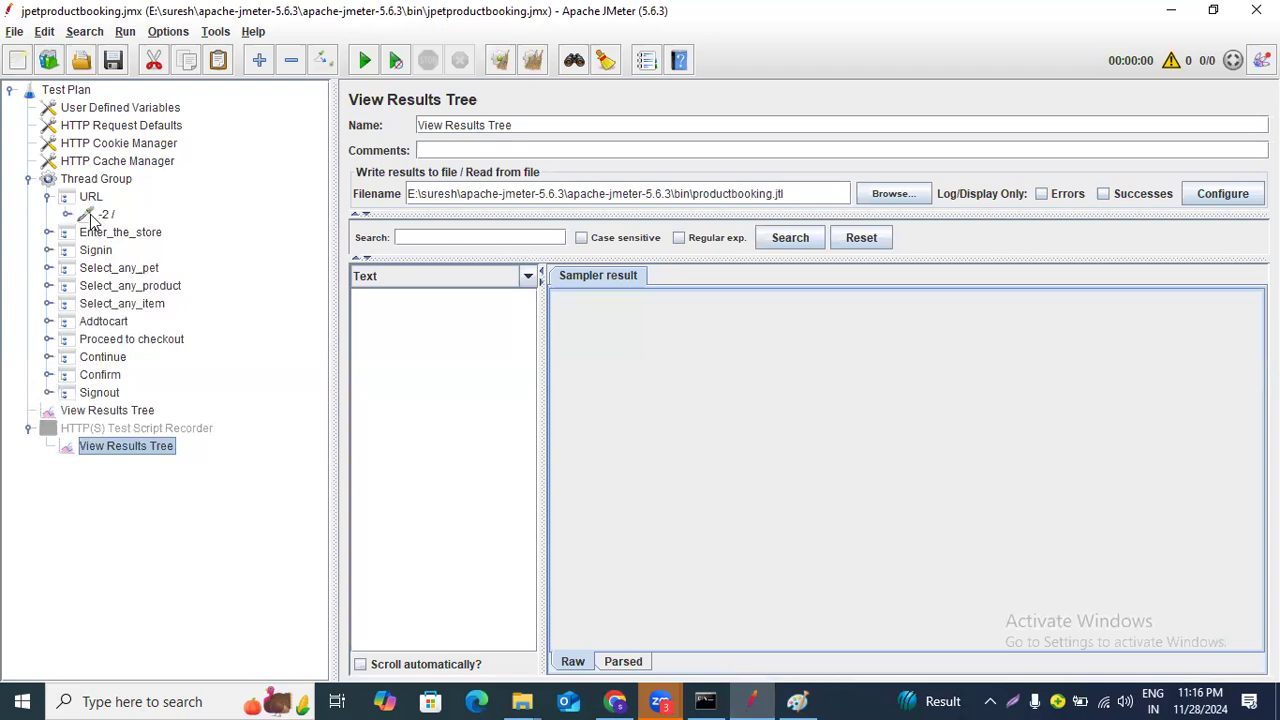
pyautogui.click(104, 216)
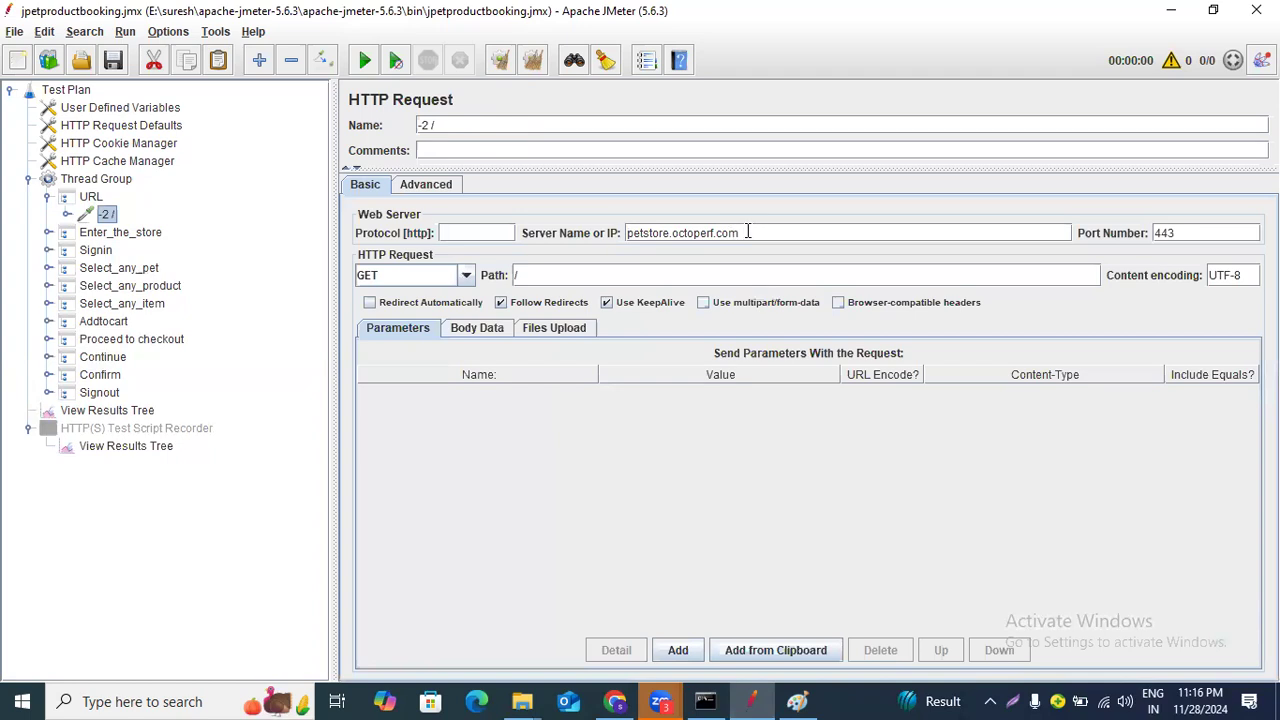
pyautogui.moveTo(740, 233); pyautogui.dragTo(610, 218)
pyautogui.click(518, 276)
# Expand Enter_the_store and its "-6 /actions/Catalog.action" request to inspect the server name, path and header manager.
pyautogui.click(140, 233)
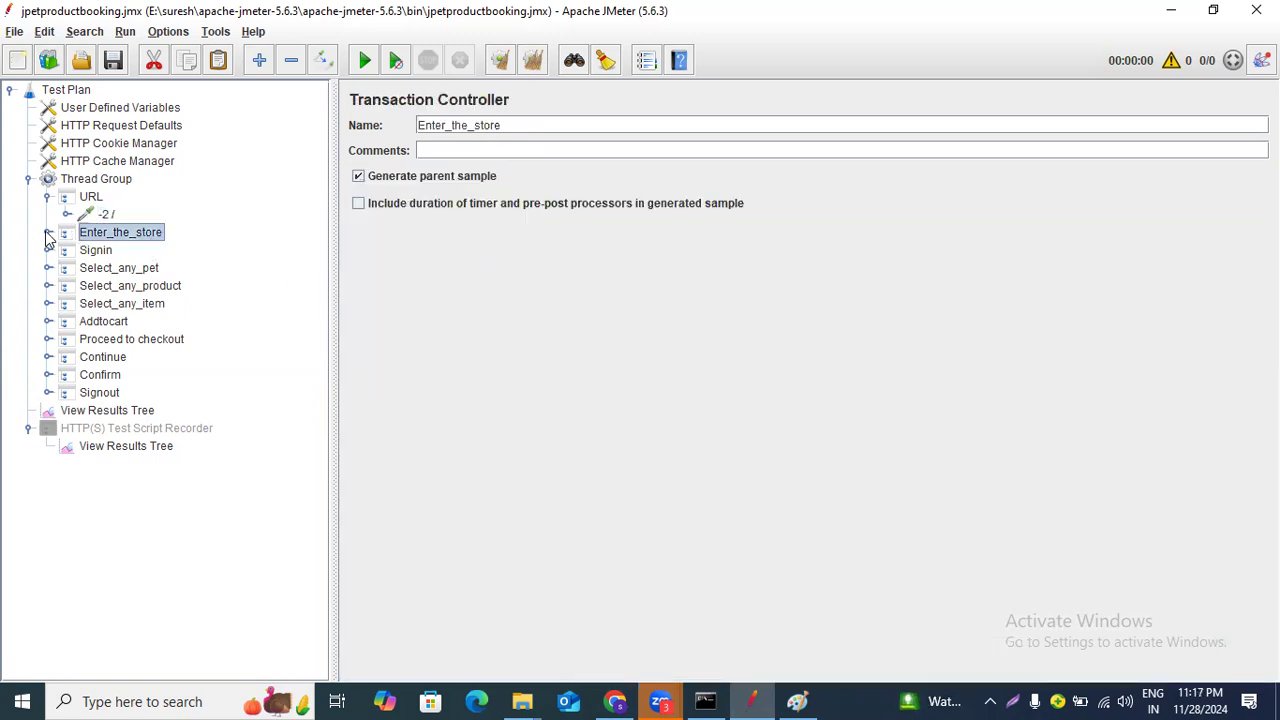
pyautogui.click(48, 233)
pyautogui.click(122, 252)
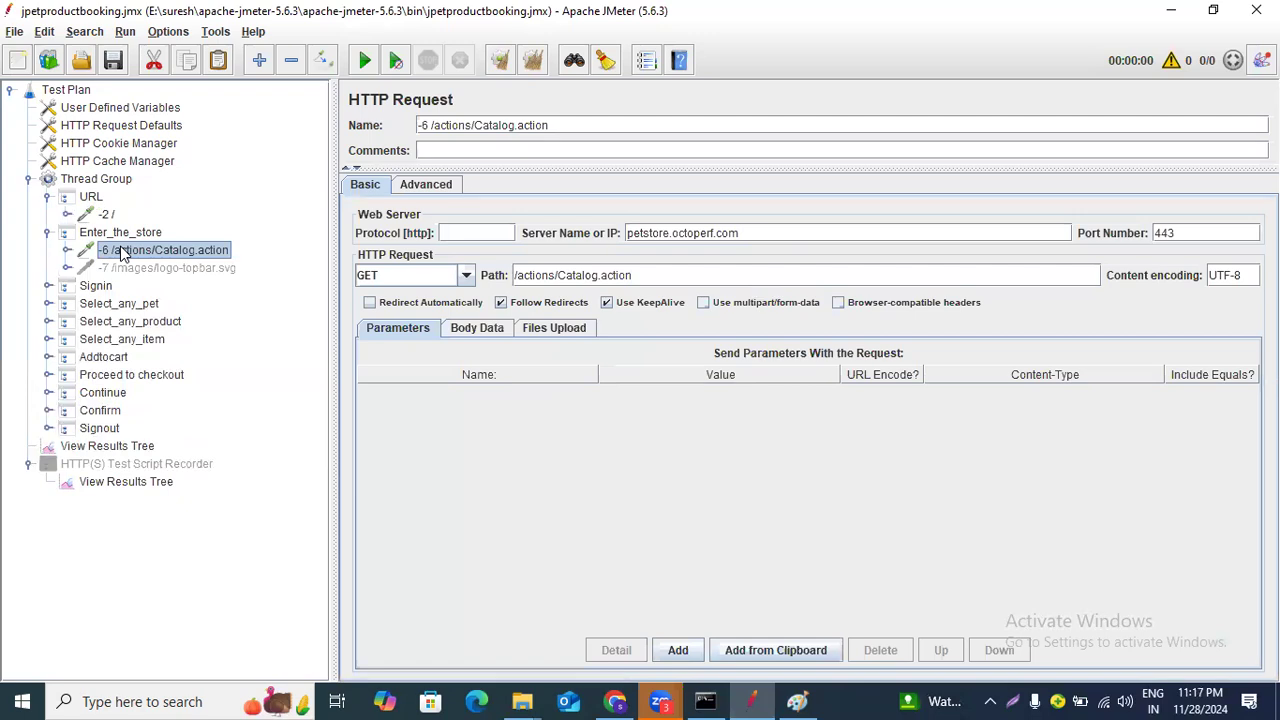
pyautogui.doubleClick(648, 232)
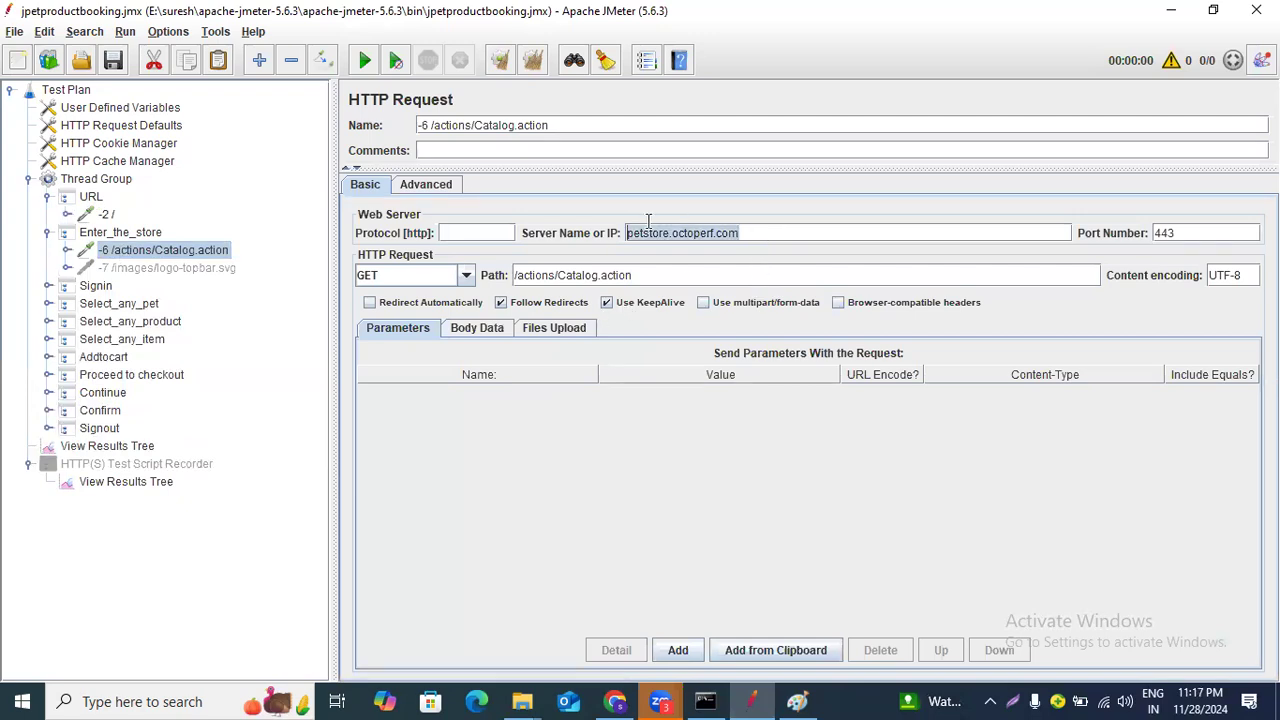
pyautogui.tripleClick(648, 274)
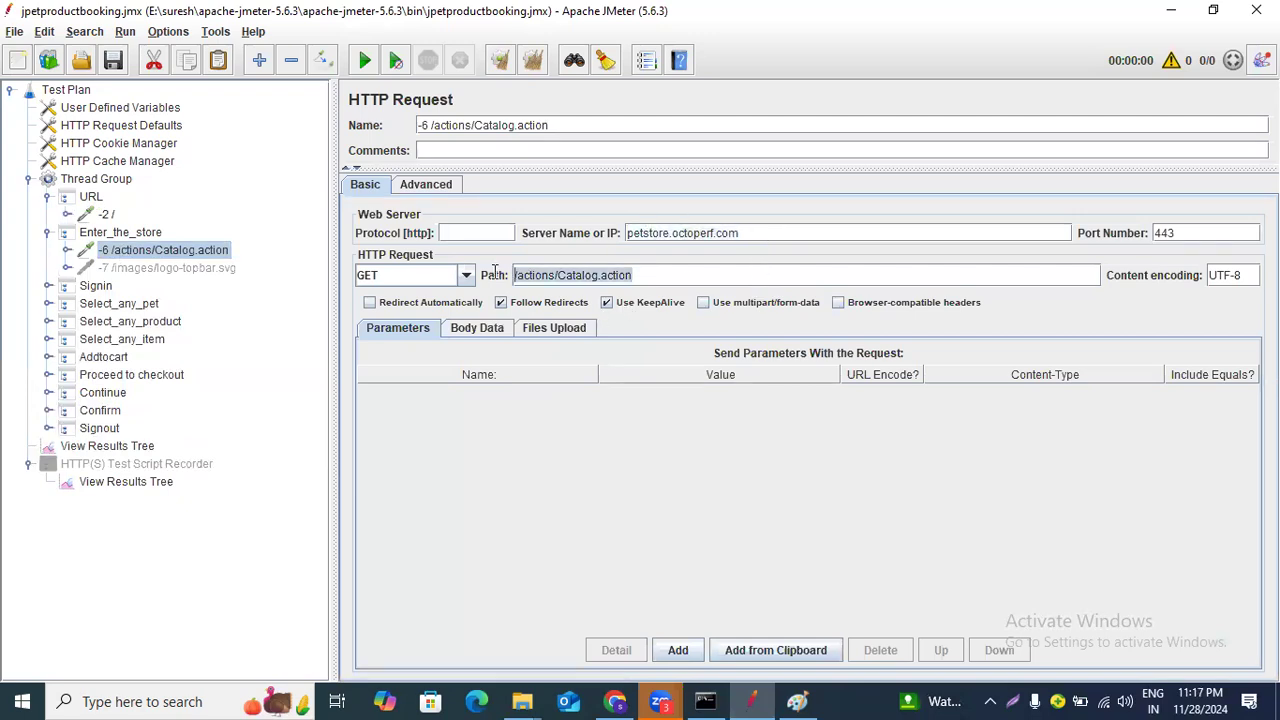
pyautogui.click(68, 251)
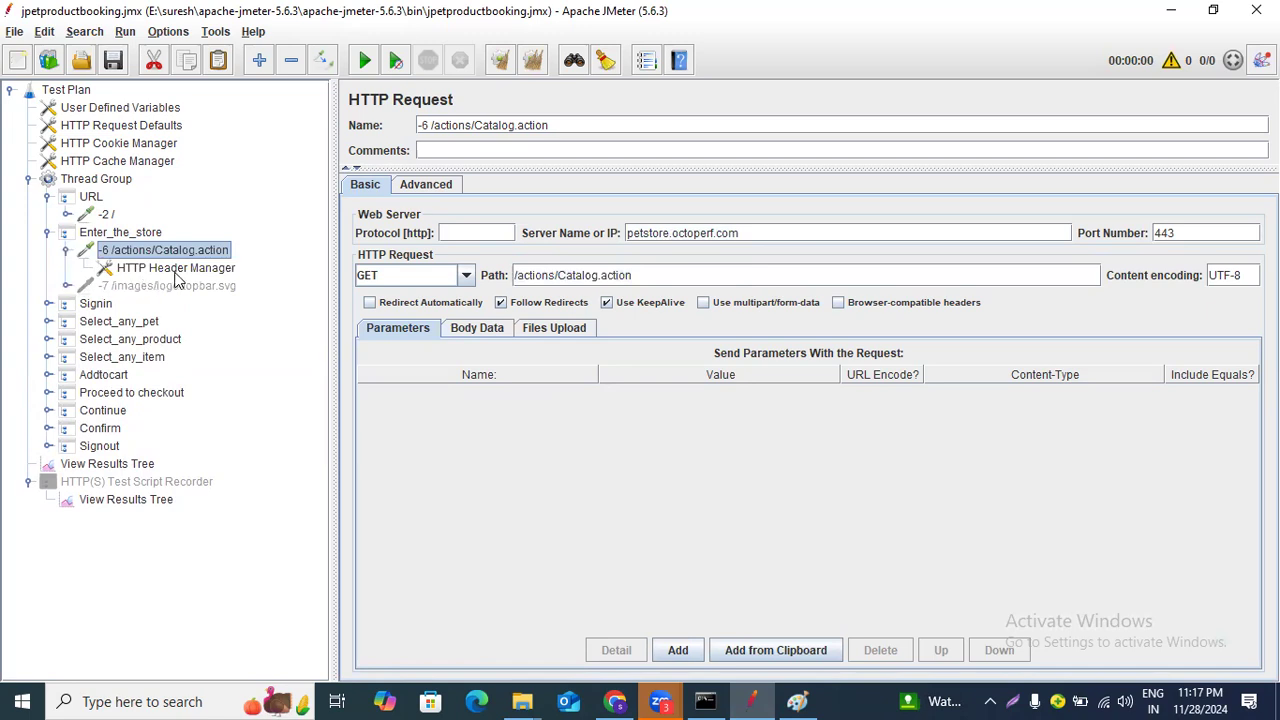
# Open the HTTP Header Manager under the Catalog.action request to review its stored headers.
pyautogui.click(176, 269)
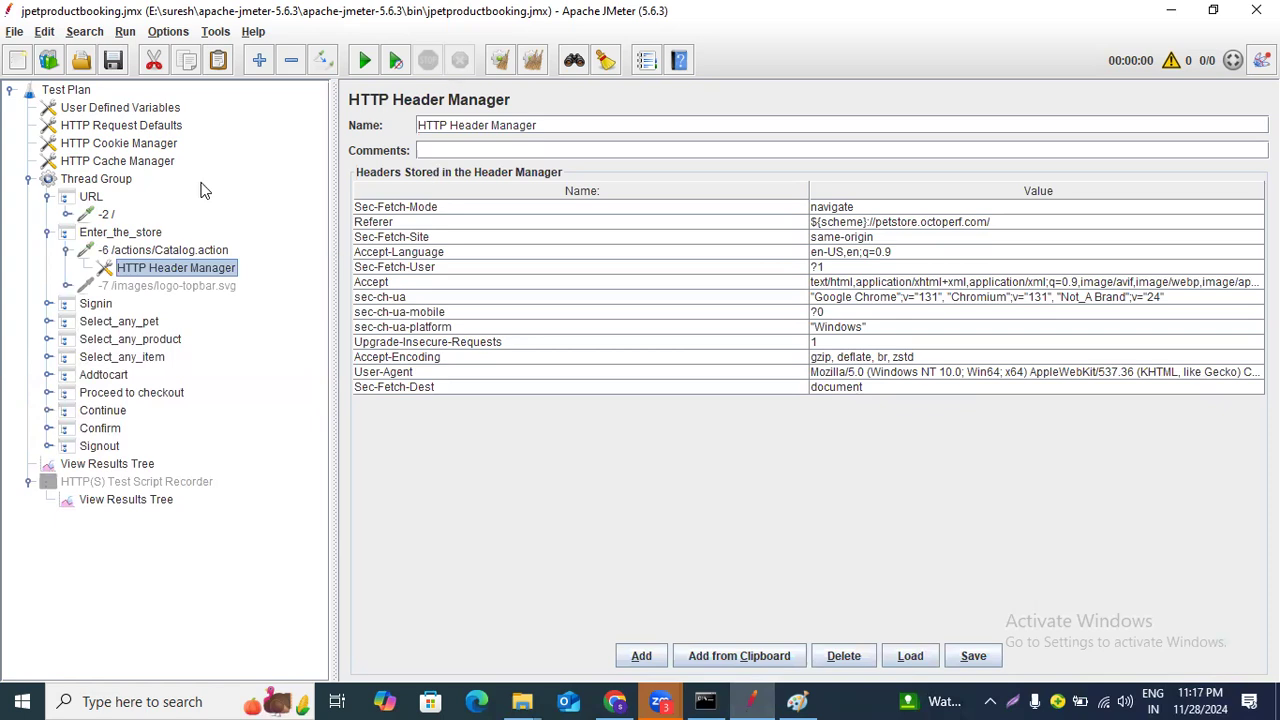
pyautogui.click(183, 253)
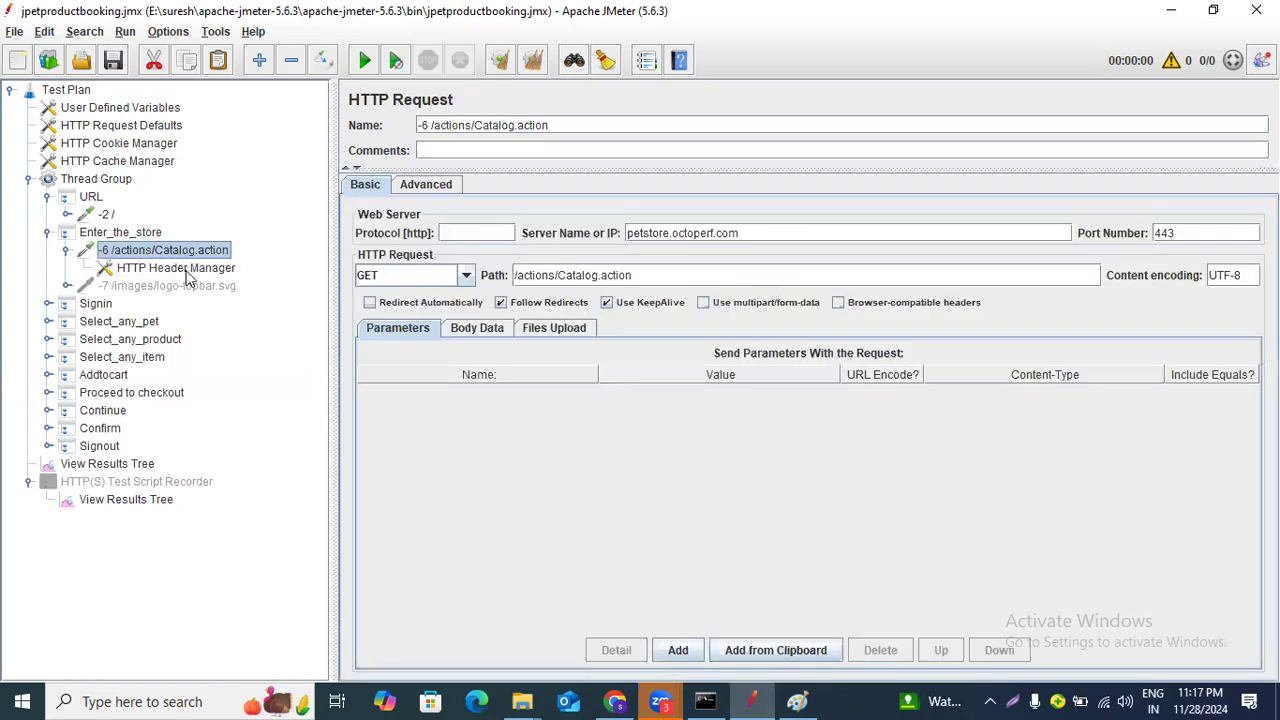
pyautogui.click(186, 270)
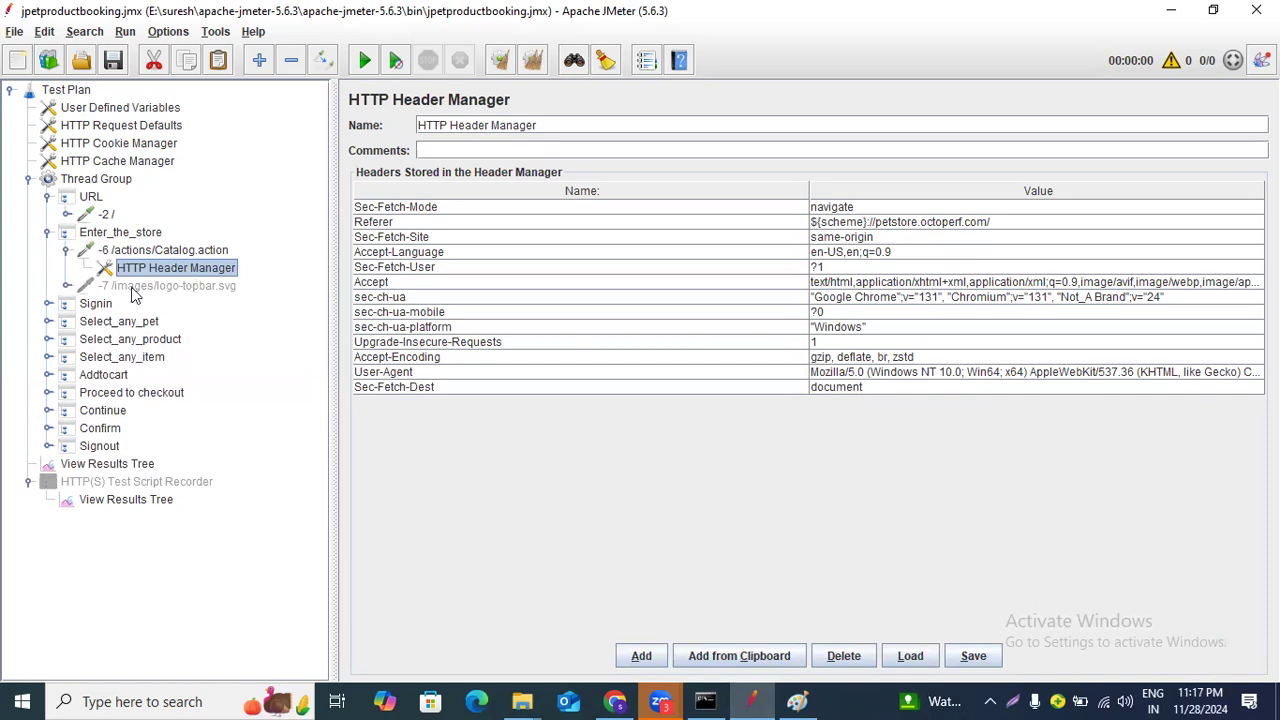
# Expand Signin and open the -21 Account.action request, highlighting the jsessionid value in its path.
pyautogui.click(48, 304)
pyautogui.click(133, 322)
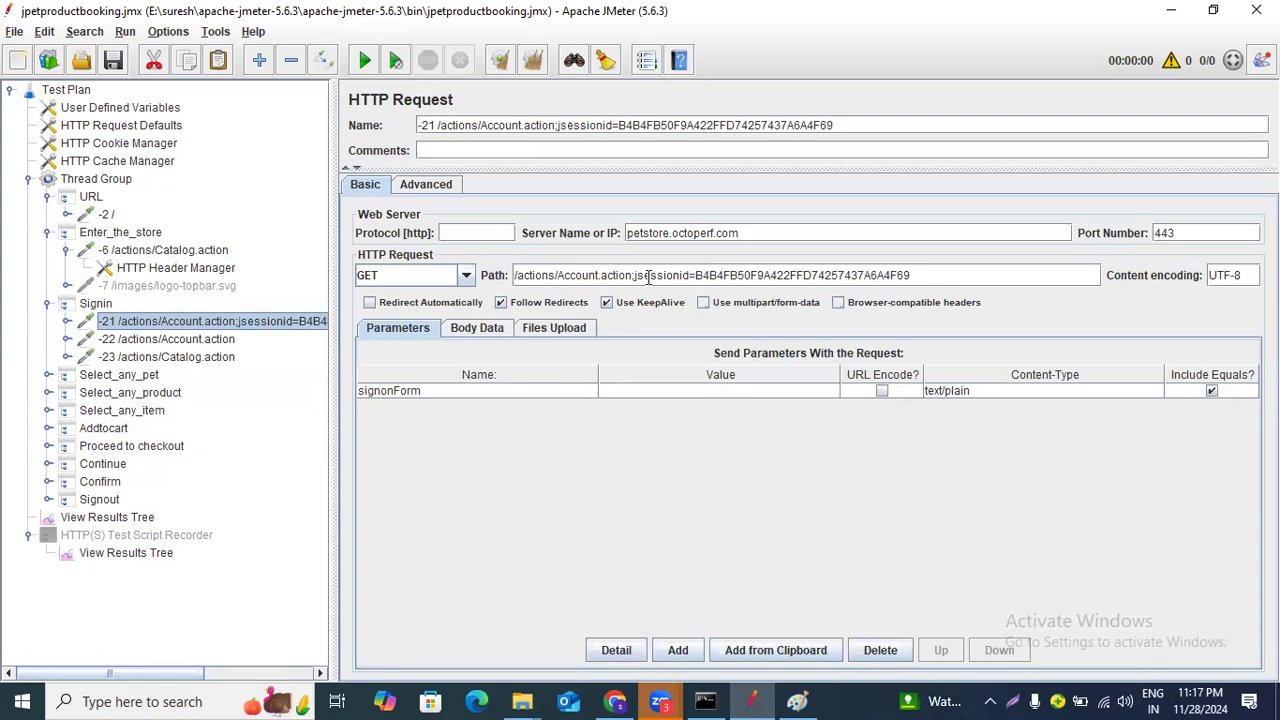
pyautogui.moveTo(634, 277); pyautogui.dragTo(836, 288)
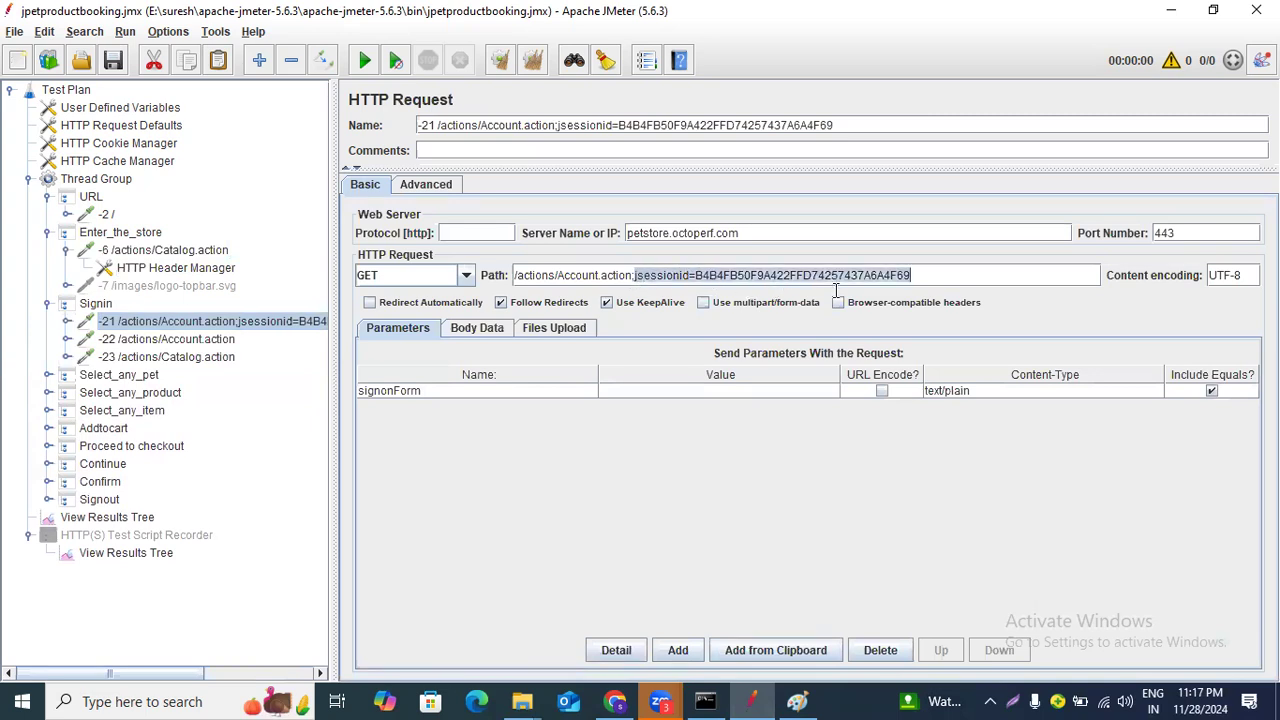
pyautogui.click(782, 275)
pyautogui.moveTo(689, 276); pyautogui.dragTo(929, 276)
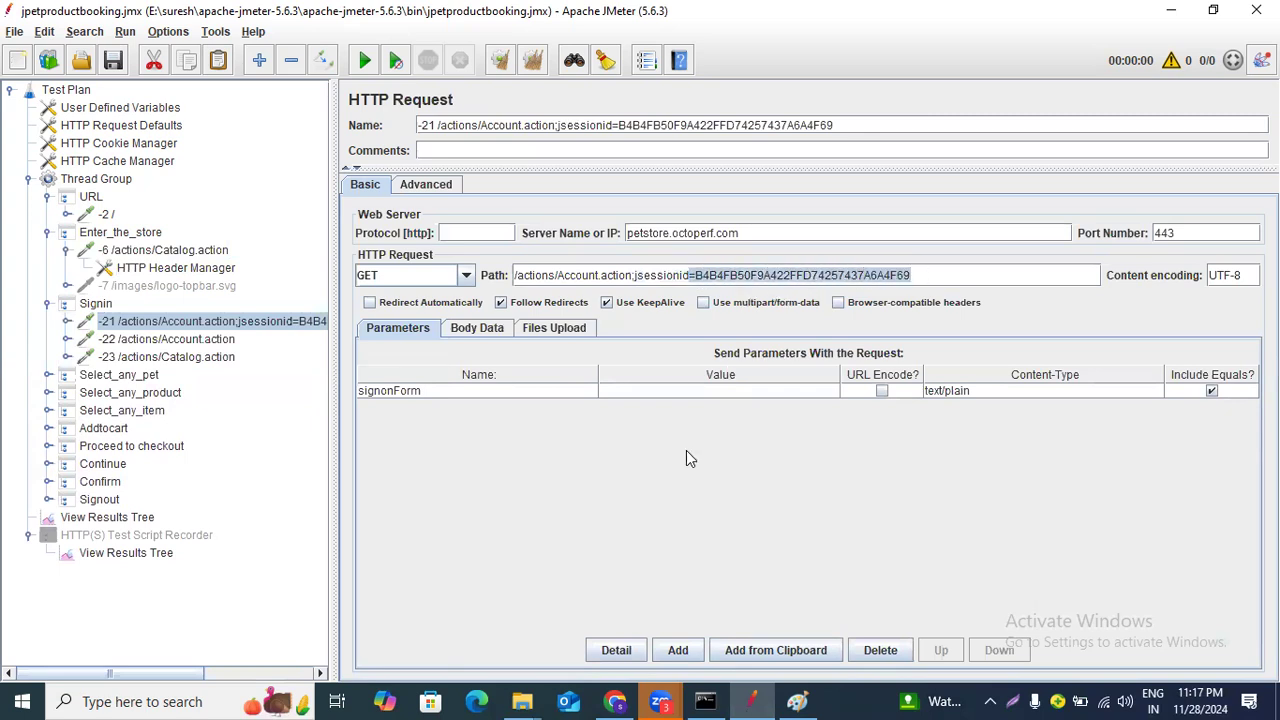
# Switch to the browser's JPetStore Demo tab and open the developer tools on the Network panel.
pyautogui.click(615, 701)
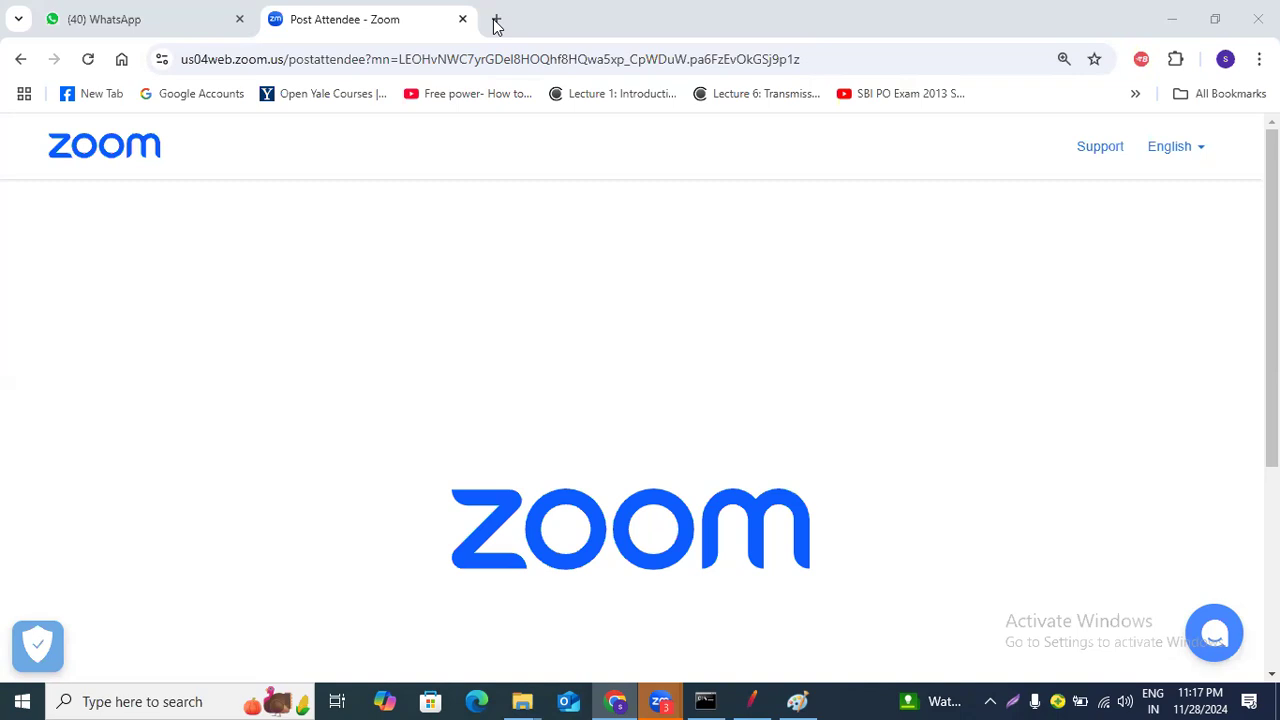
pyautogui.click(497, 26)
pyautogui.click(497, 26)
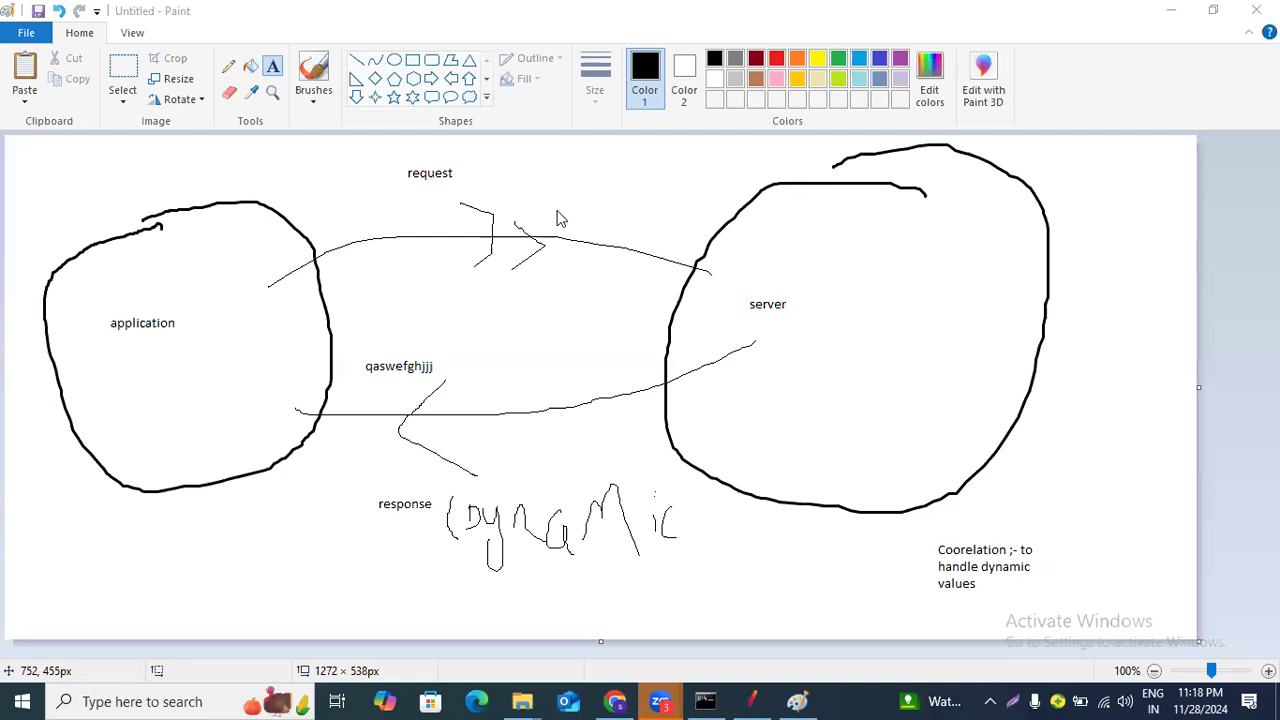
pyautogui.hotkey('alt', 'Tab')
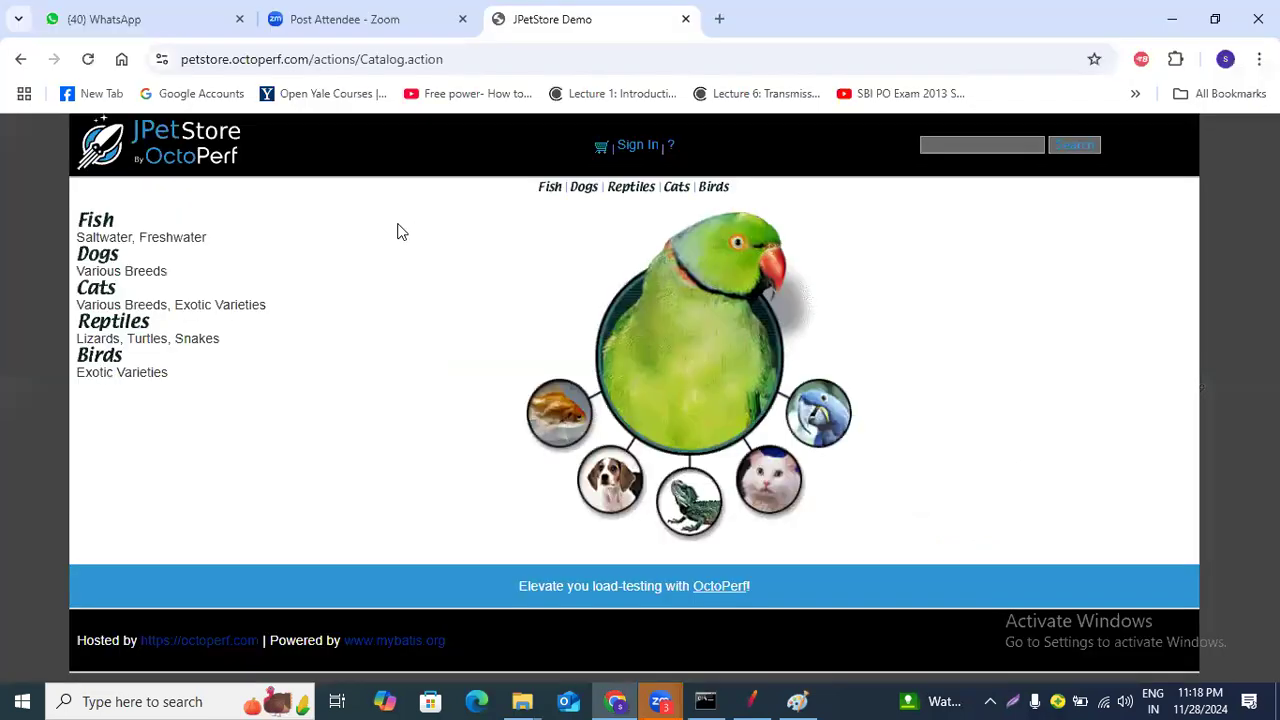
pyautogui.rightClick(465, 212)
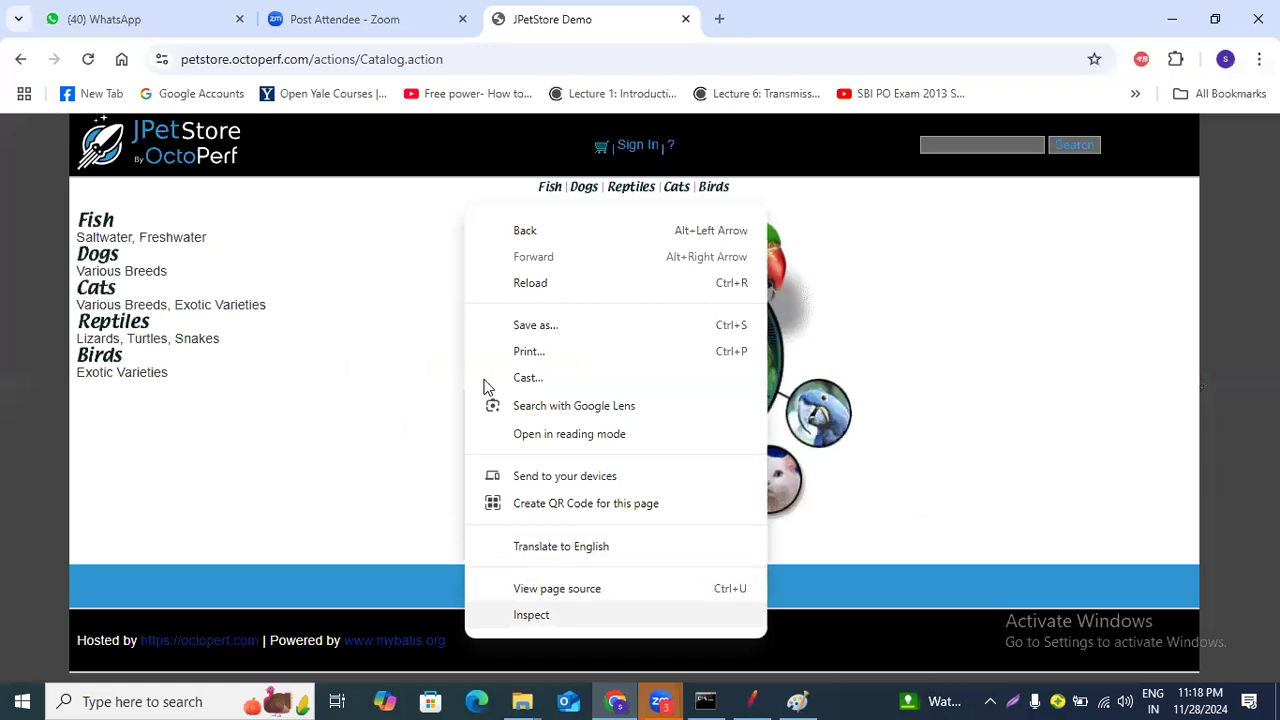
pyautogui.press('Escape')
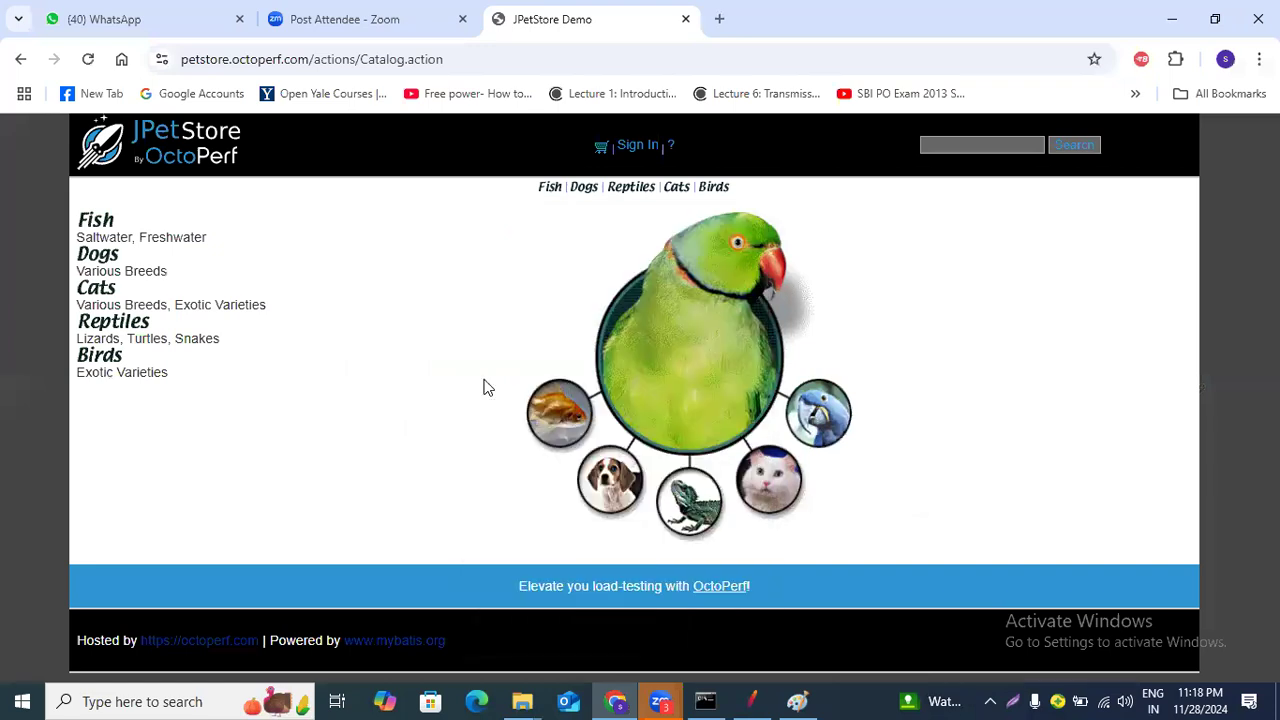
pyautogui.hotkey('ctrl', 'shift', 'i')
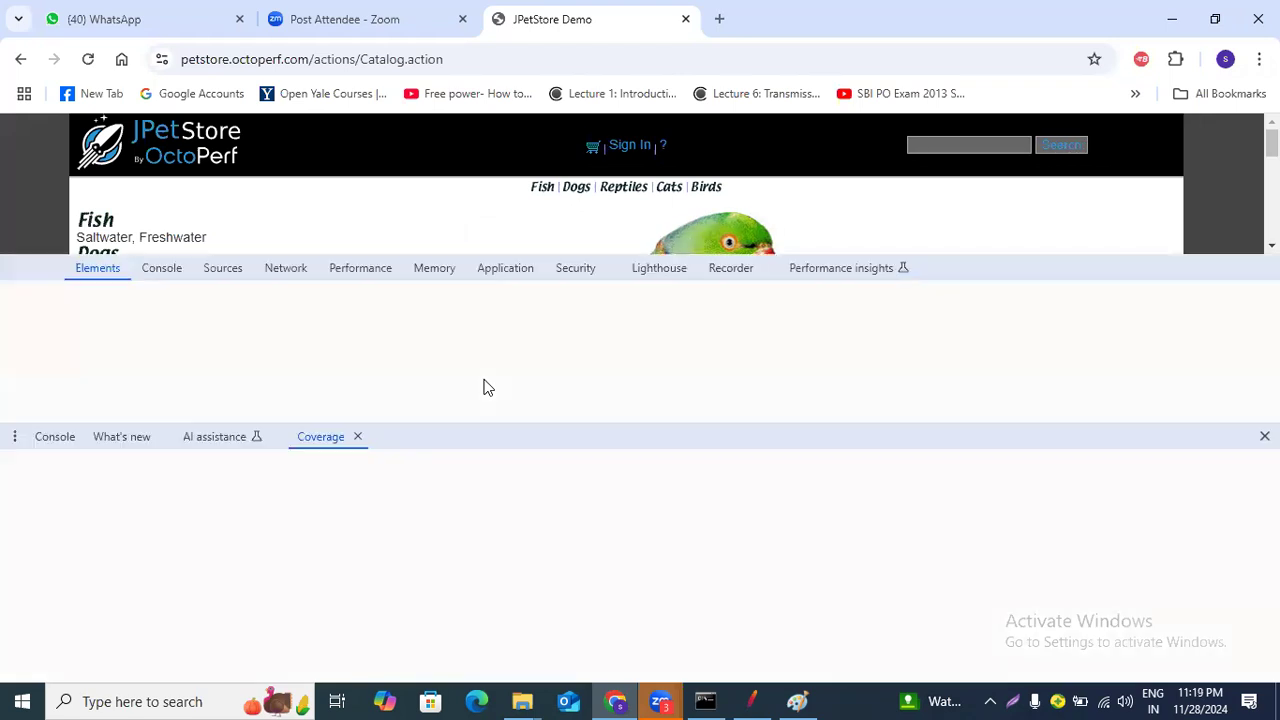
pyautogui.click(287, 269)
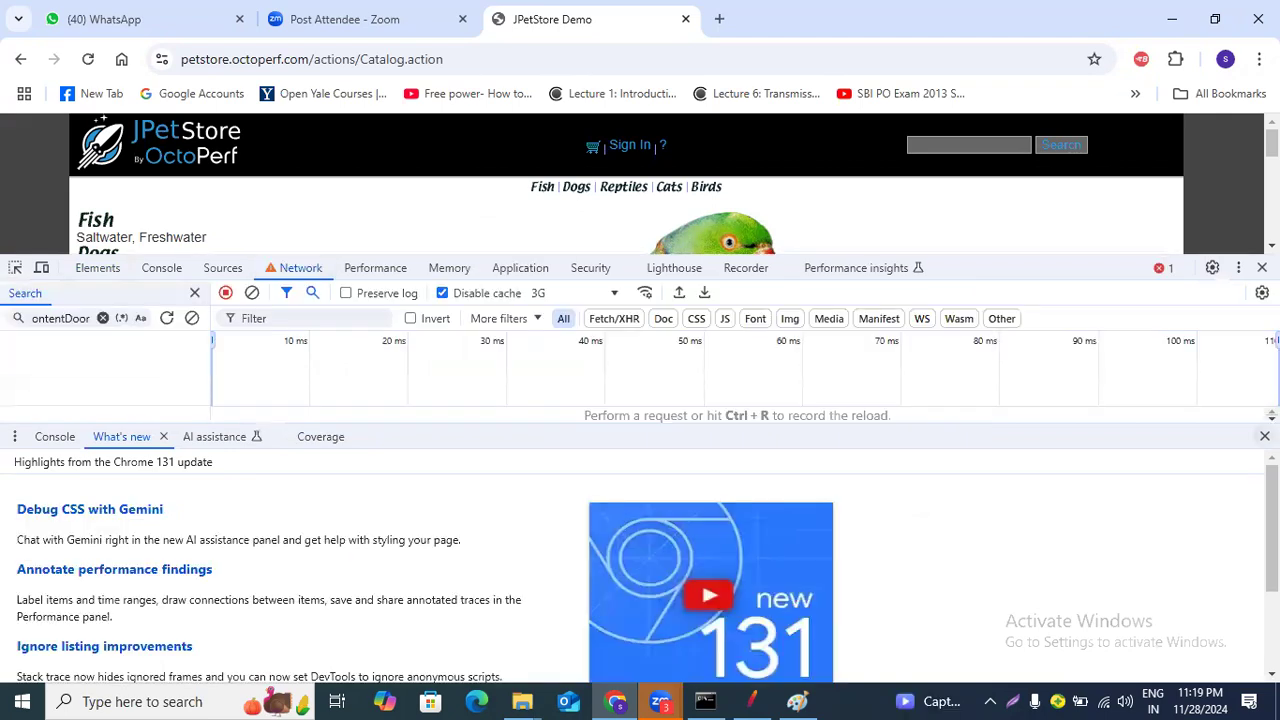
# Sign in on the store while recording network traffic and inspect the Account.action request's headers, highlighting its jsessionid.
pyautogui.hotkey('ctrl', 'shift', 'c')
pyautogui.click(658, 222)
pyautogui.click(301, 268)
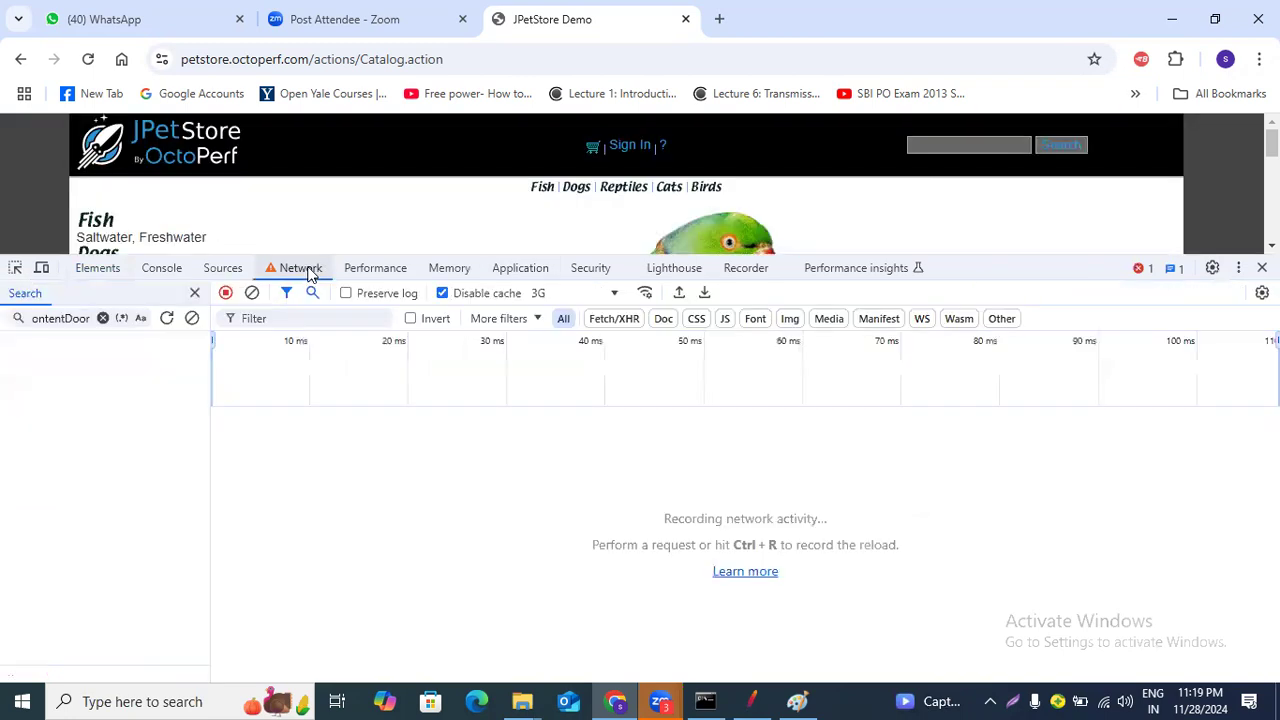
pyautogui.click(622, 152)
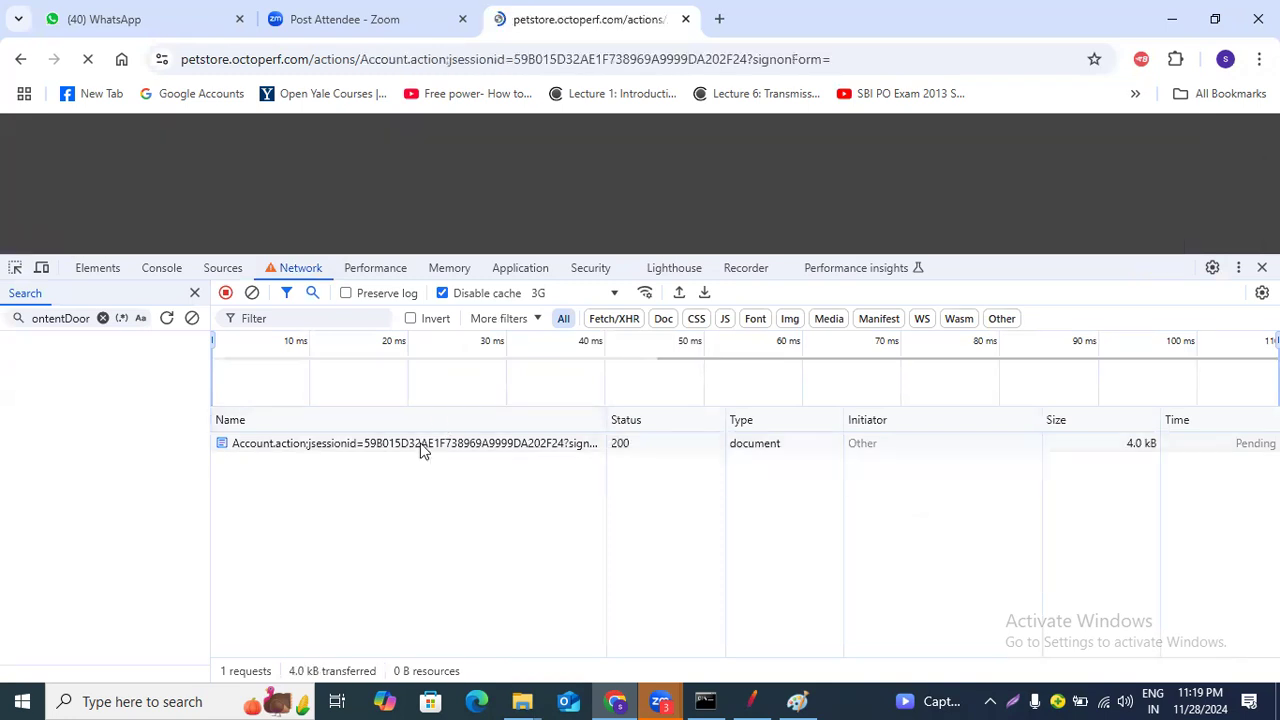
pyautogui.click(421, 447)
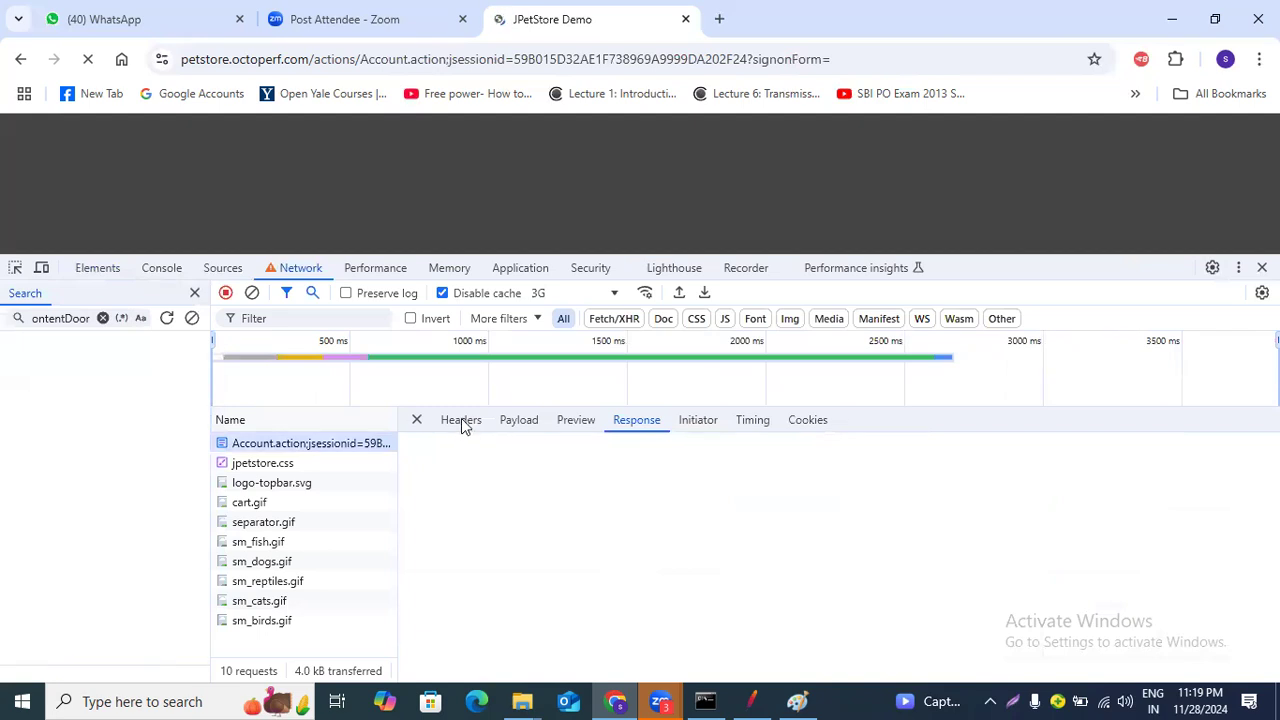
pyautogui.click(463, 423)
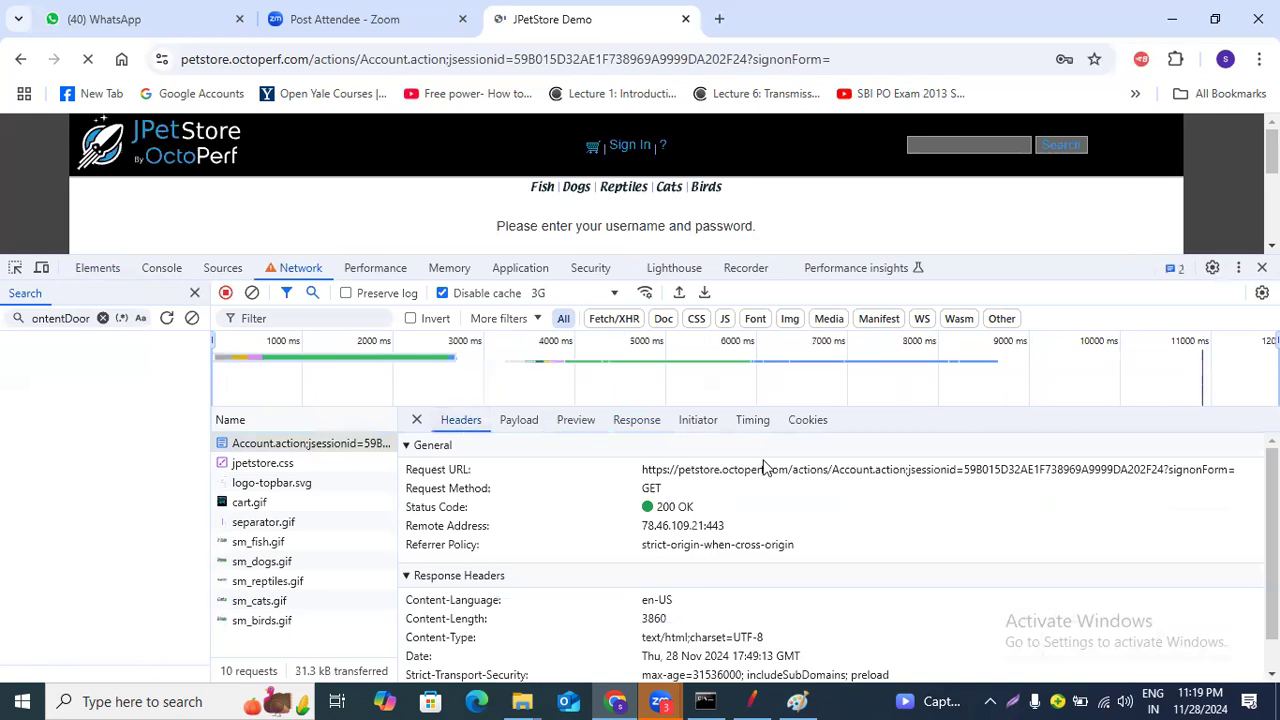
pyautogui.moveTo(958, 480); pyautogui.dragTo(1240, 478)
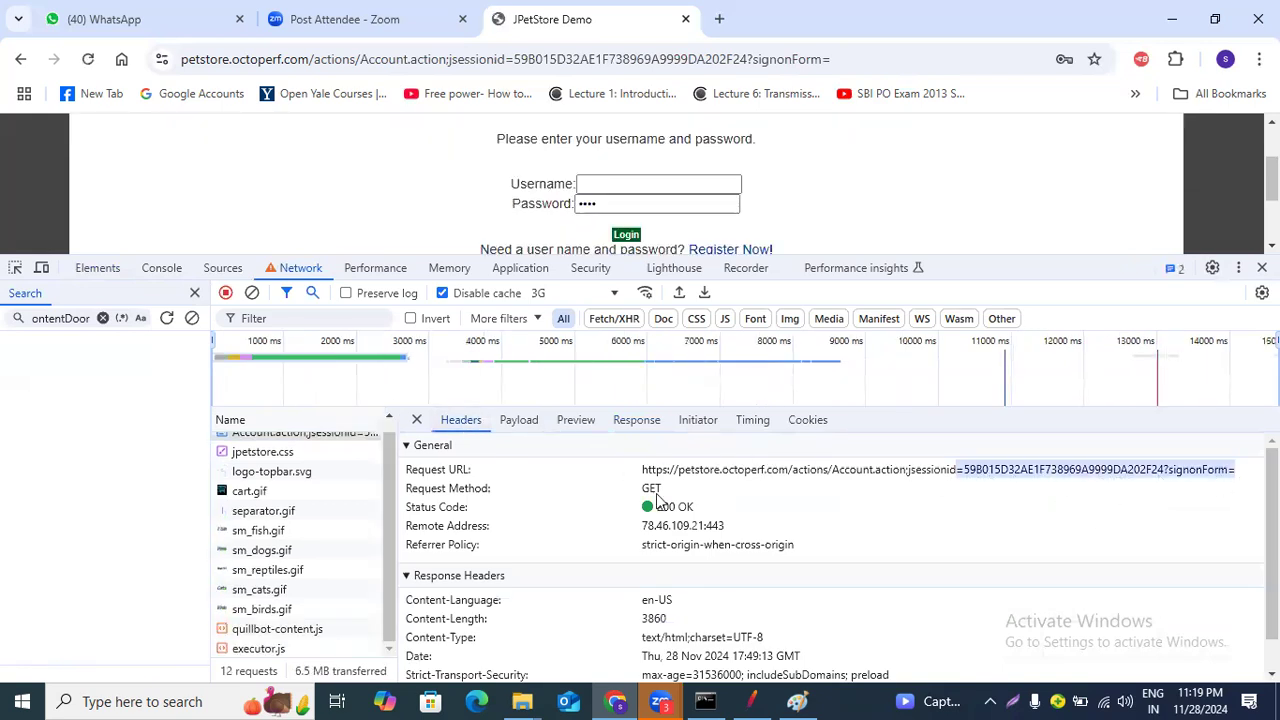
# Compare the browser request's jsessionid with the recorded jsessionid in the JMeter -21 request's path.
pyautogui.click(745, 700)
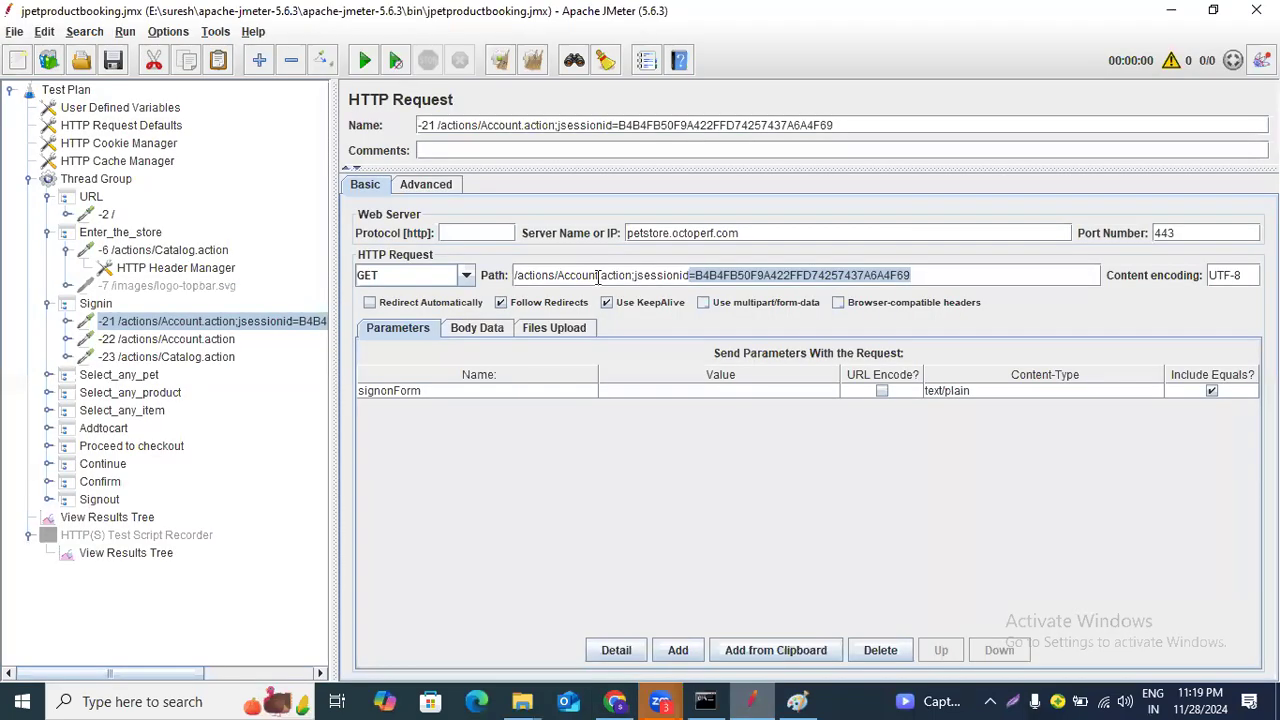
pyautogui.click(543, 275)
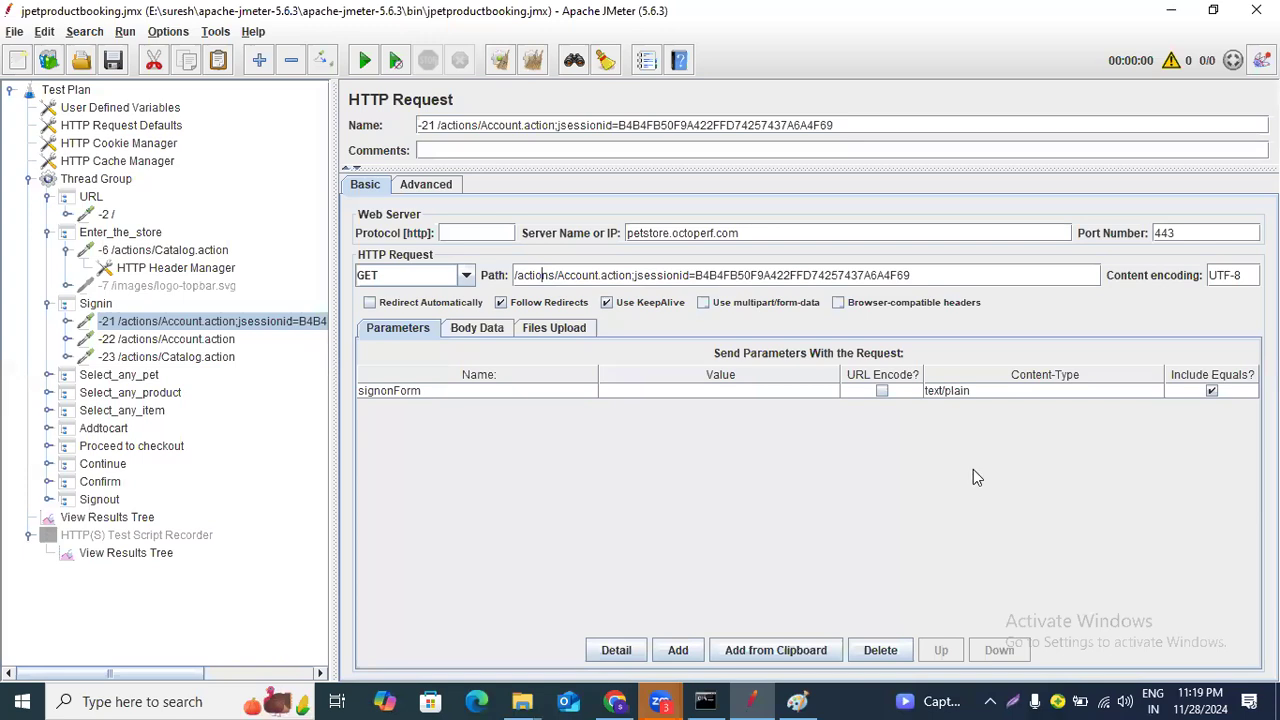
pyautogui.hotkey('alt', 'Tab')
pyautogui.moveTo(964, 470); pyautogui.dragTo(1170, 475)
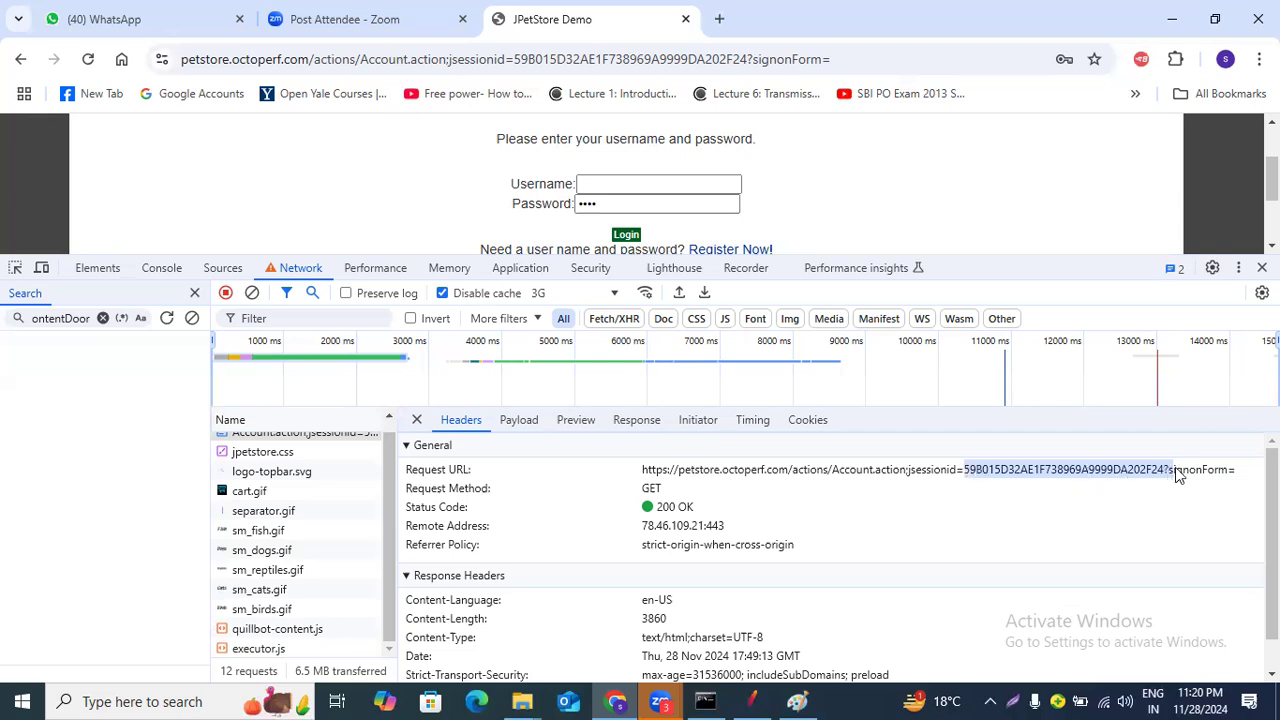
pyautogui.click(751, 701)
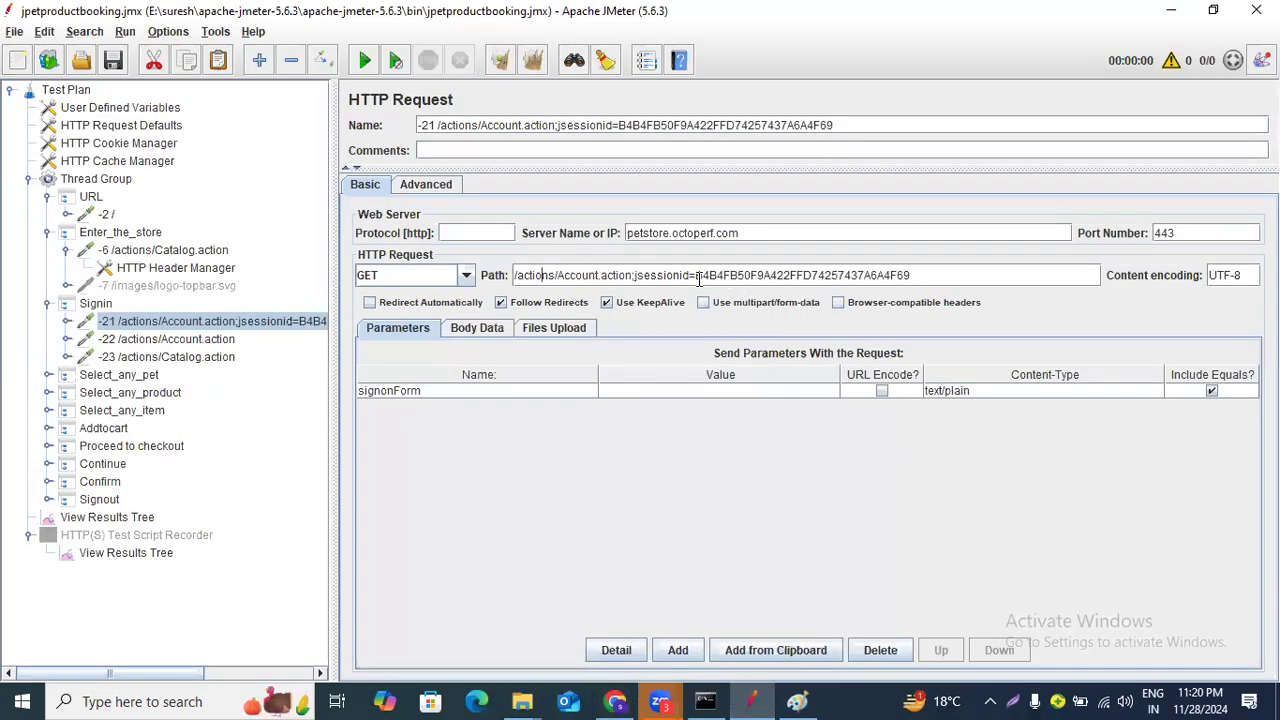
pyautogui.moveTo(696, 275); pyautogui.dragTo(948, 283)
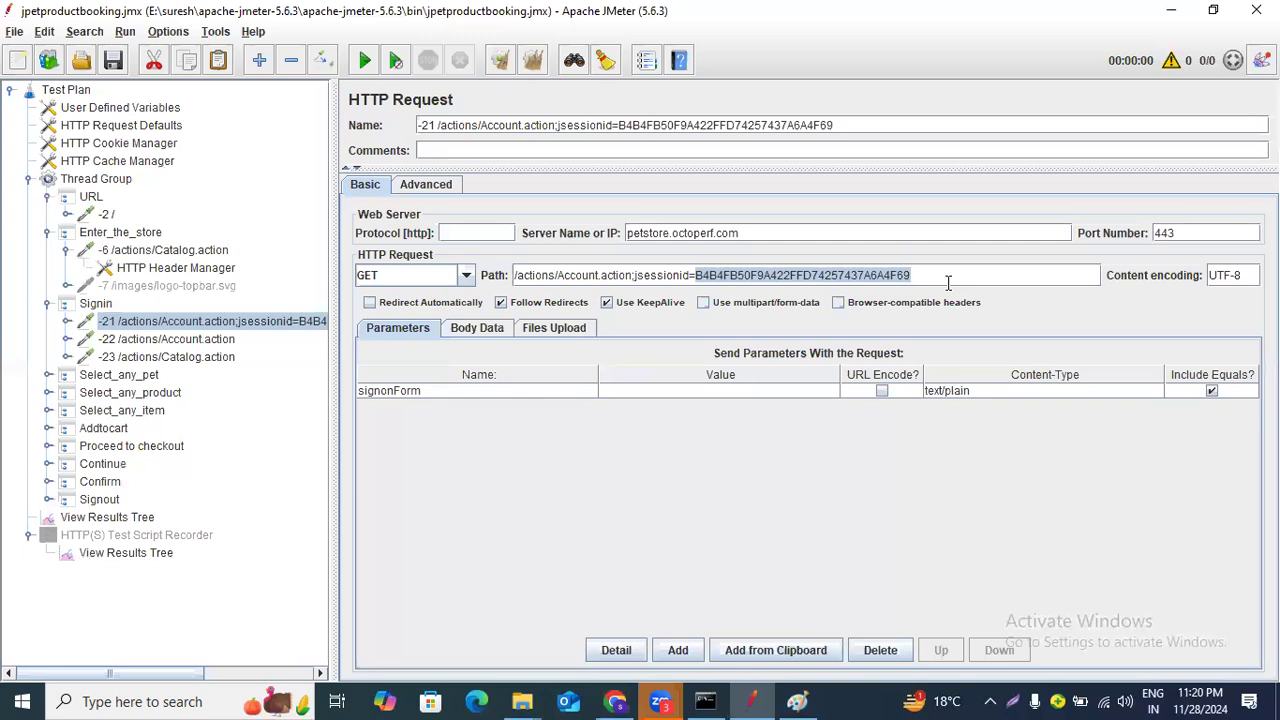
pyautogui.click(717, 276)
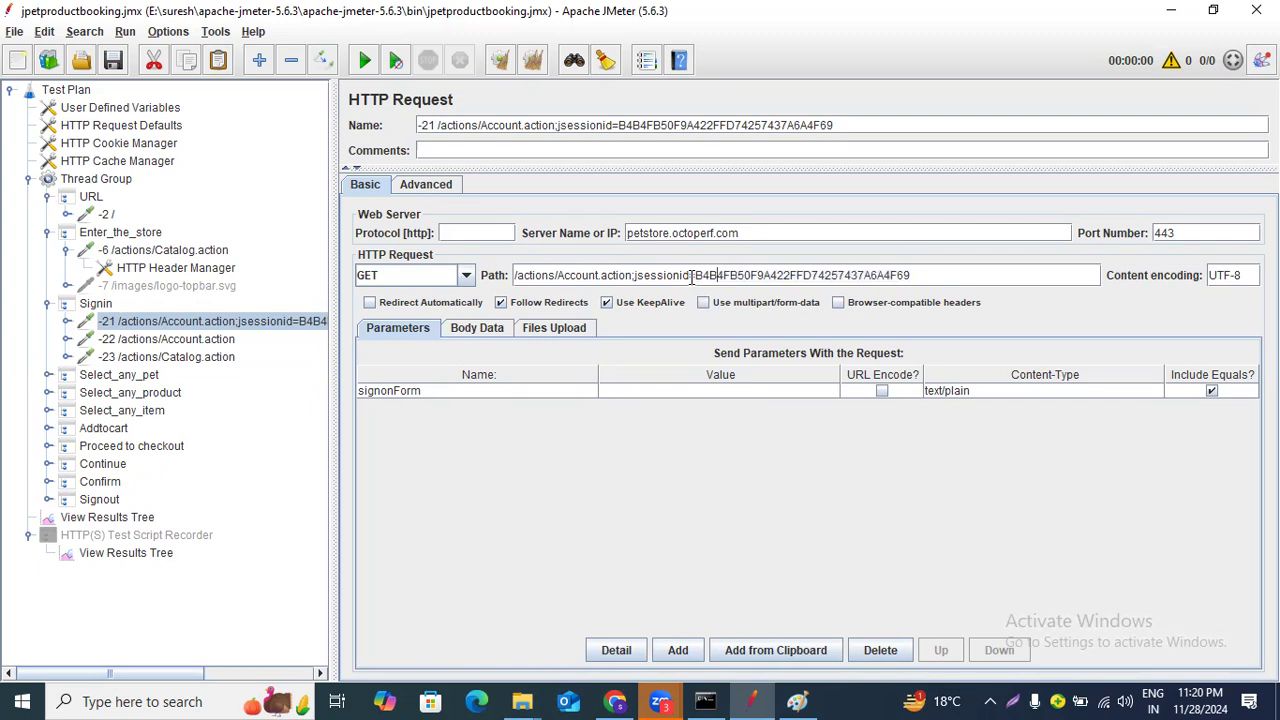
pyautogui.moveTo(697, 276); pyautogui.dragTo(914, 276)
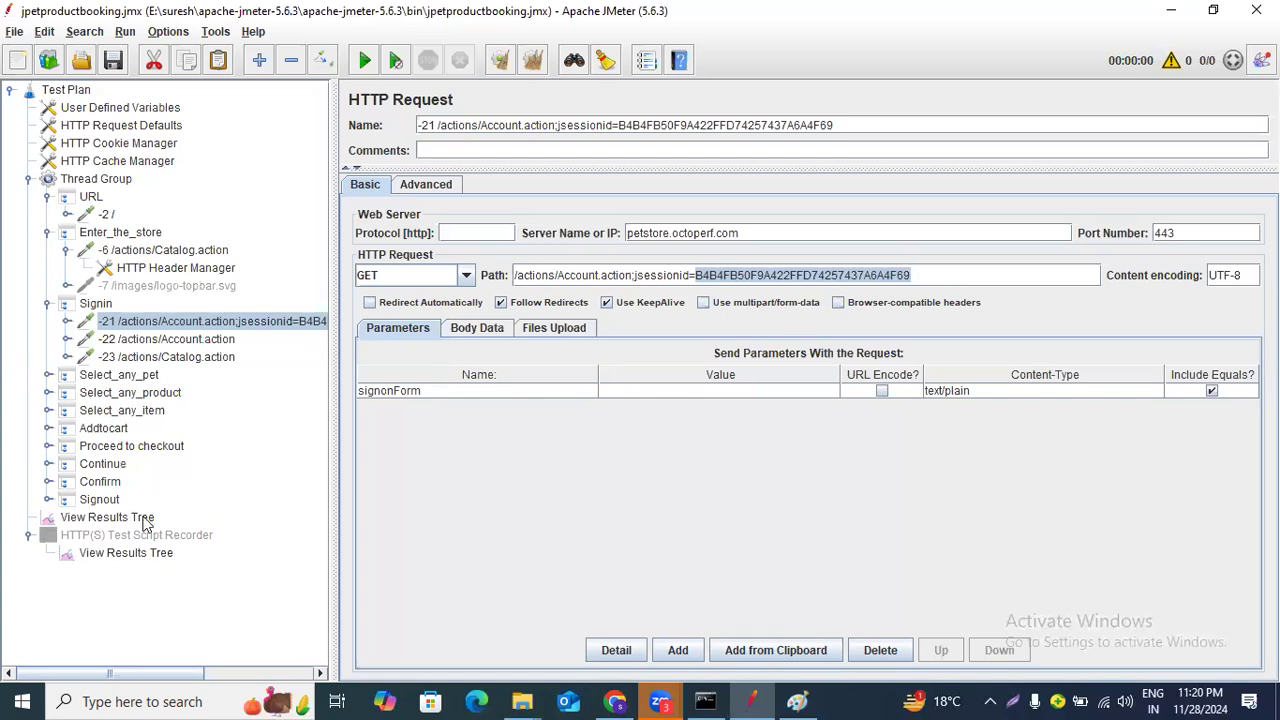
# Load productbooking.jtl in the recorder's View Results Tree and inspect the -1 /generate_204 sample result.
pyautogui.click(128, 553)
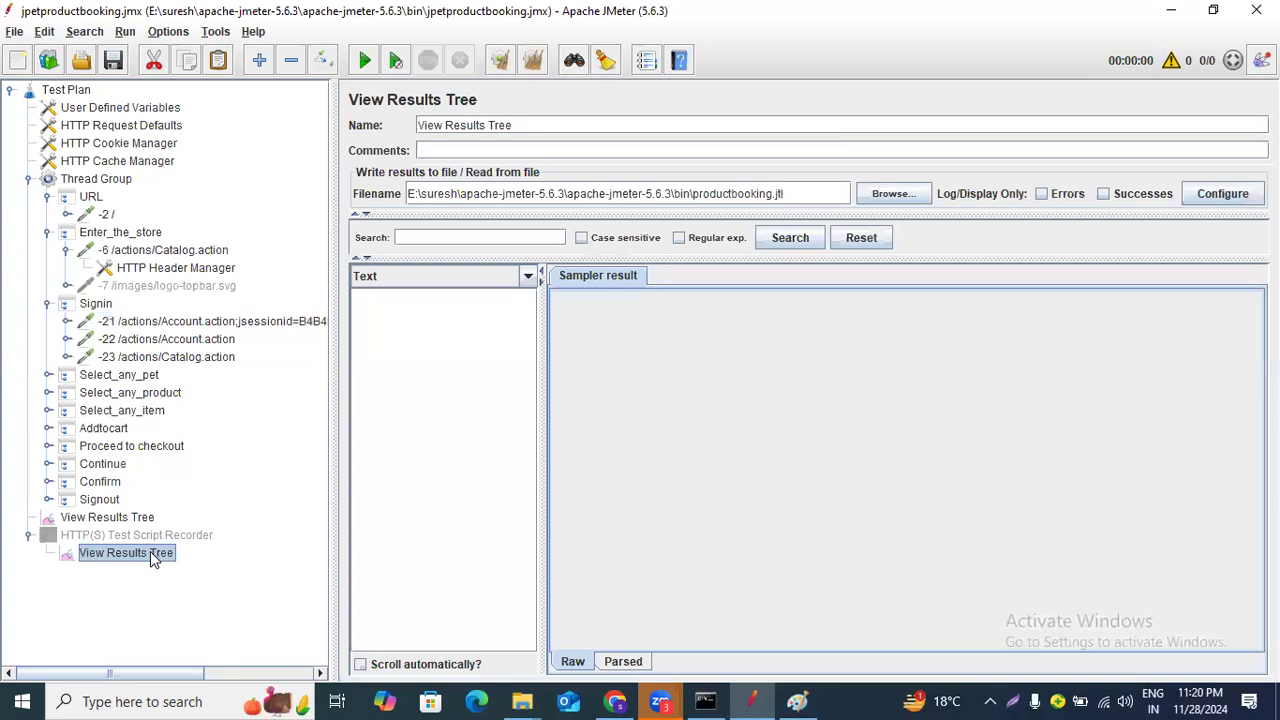
pyautogui.click(798, 196)
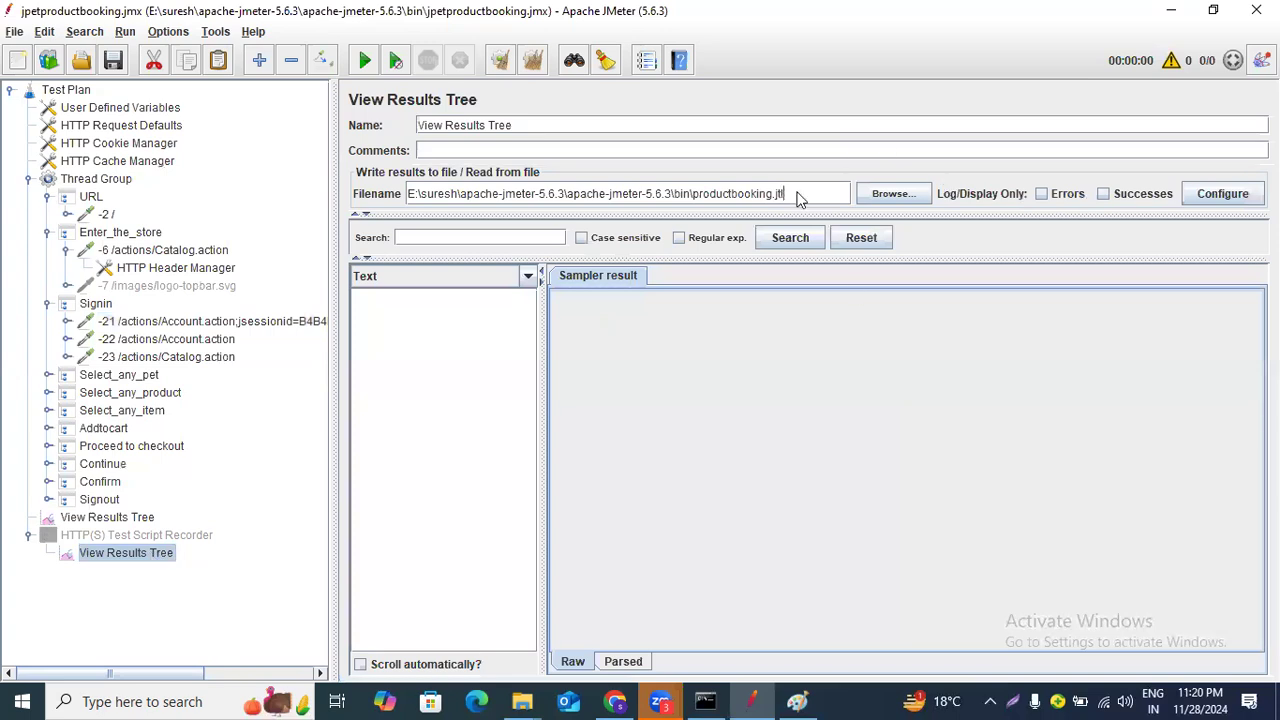
pyautogui.press('Return')
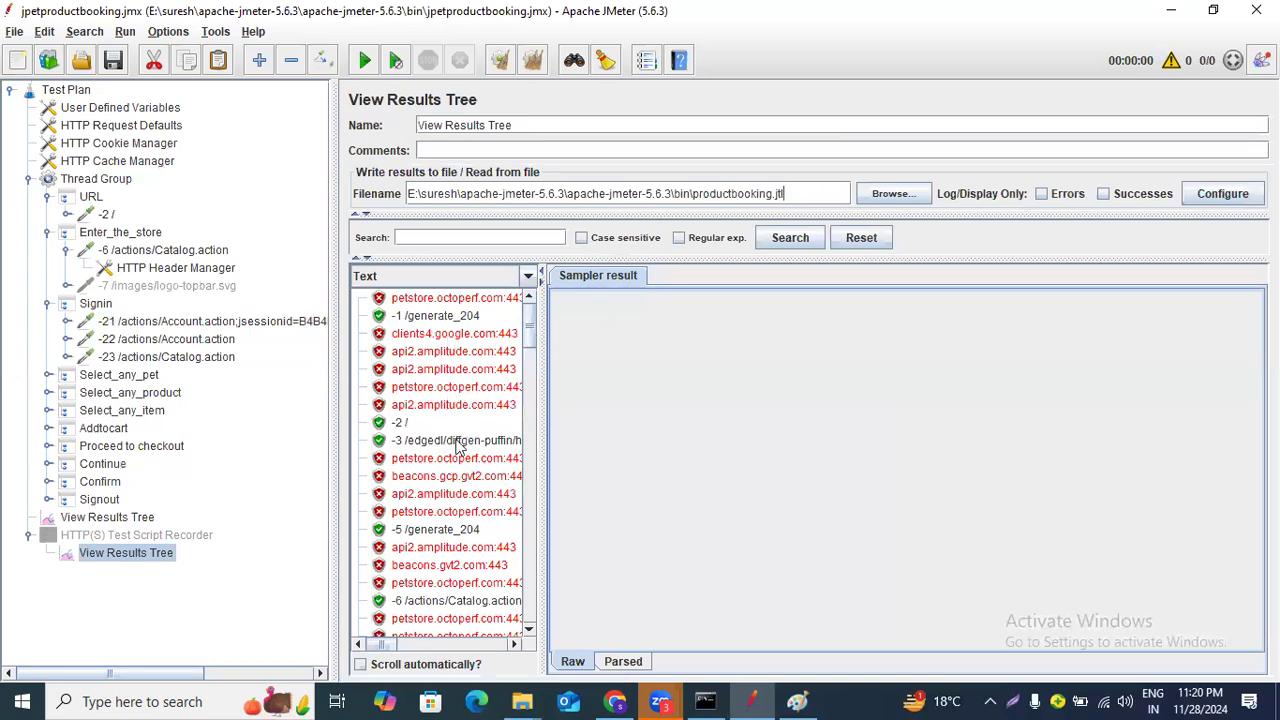
pyautogui.scroll(-4, 457, 447)
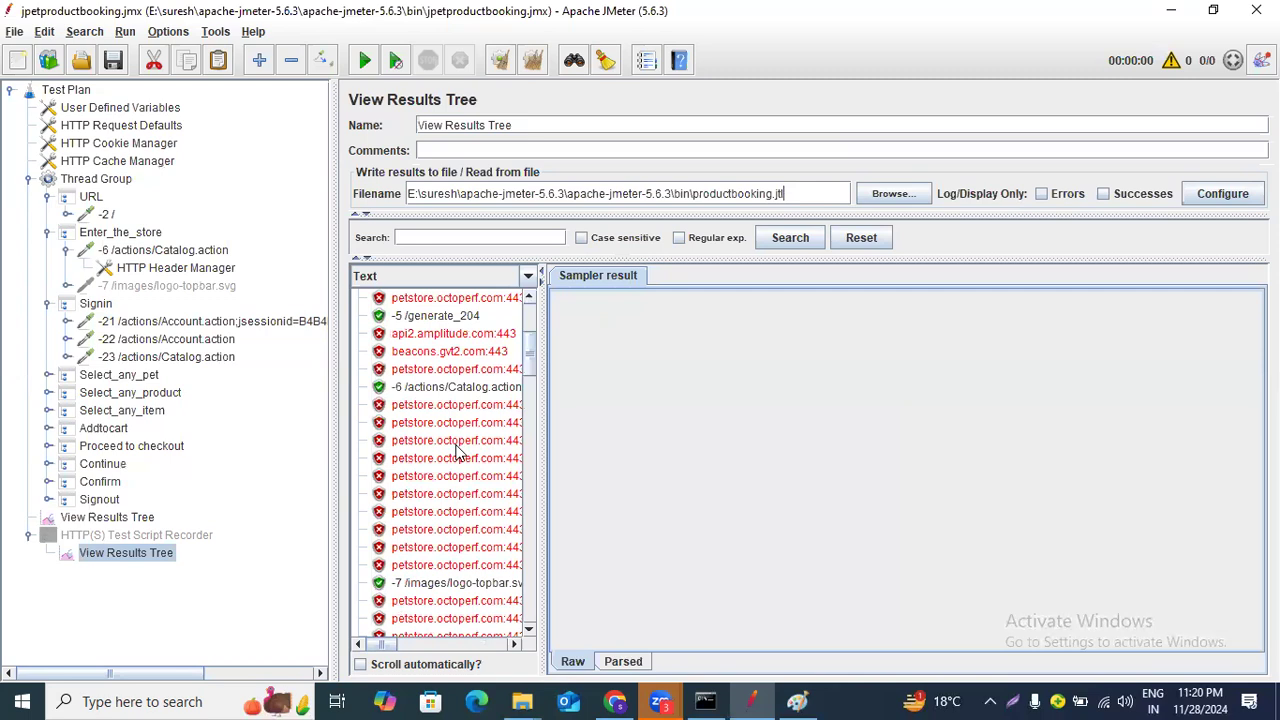
pyautogui.scroll(4, 457, 450)
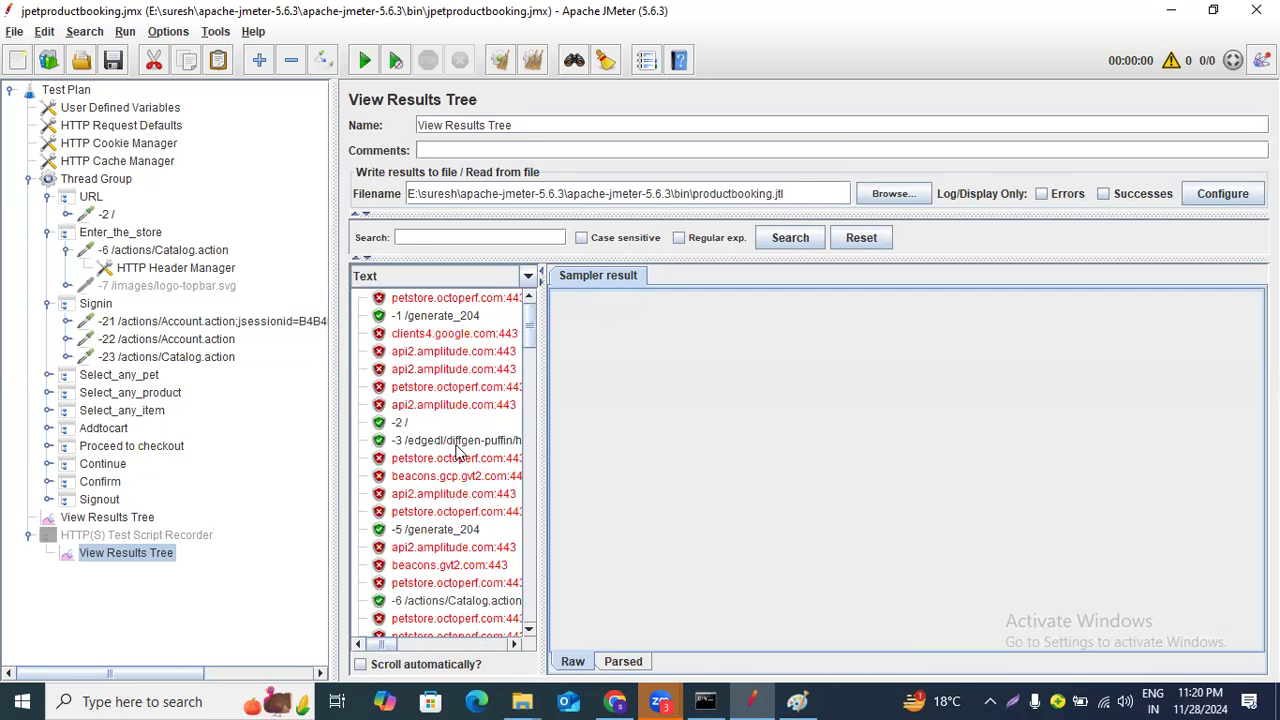
pyautogui.click(452, 317)
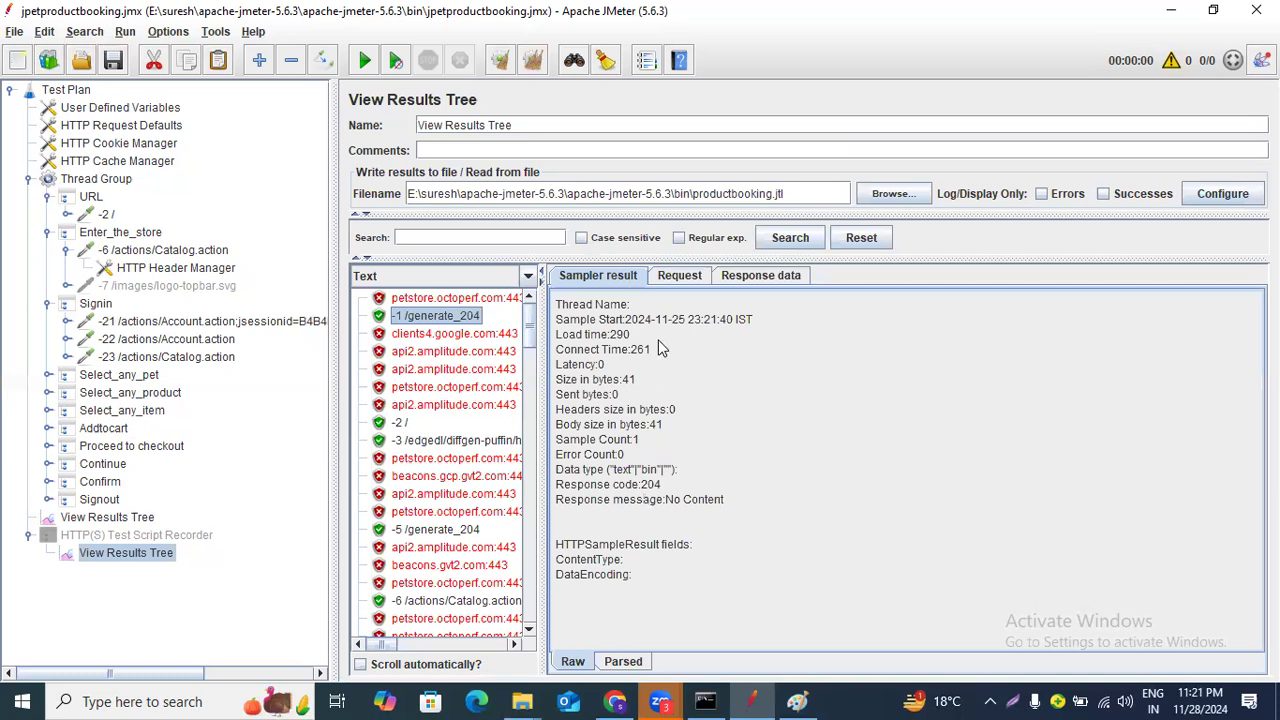
pyautogui.moveTo(626, 321); pyautogui.dragTo(711, 328)
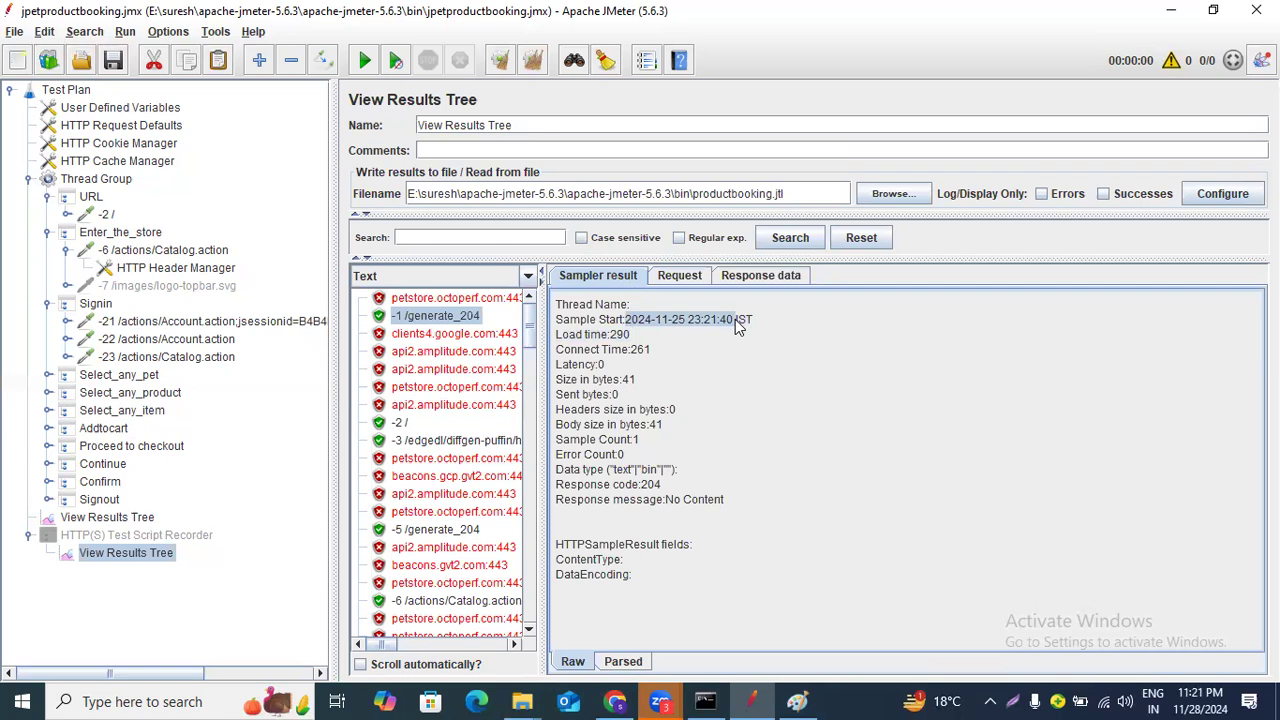
# Reopen the Signin group's -21 Account.action request to review its jsessionid path.
pyautogui.click(182, 326)
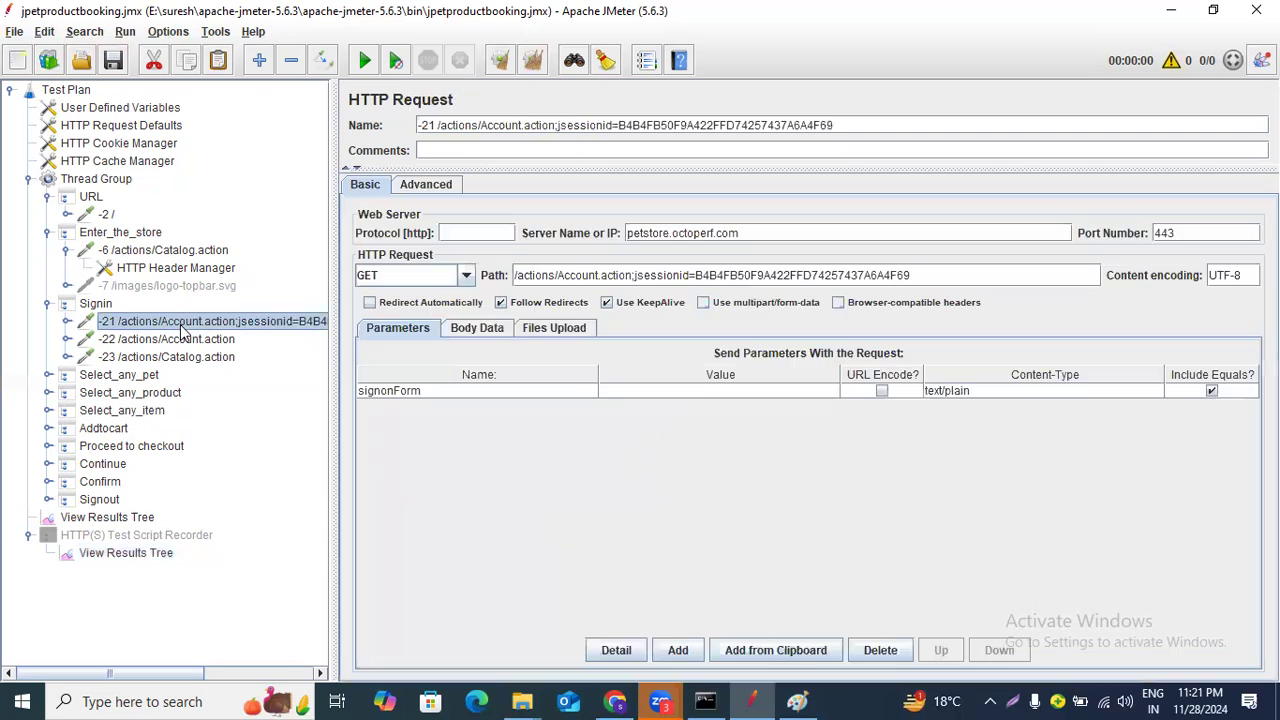
pyautogui.click(137, 522)
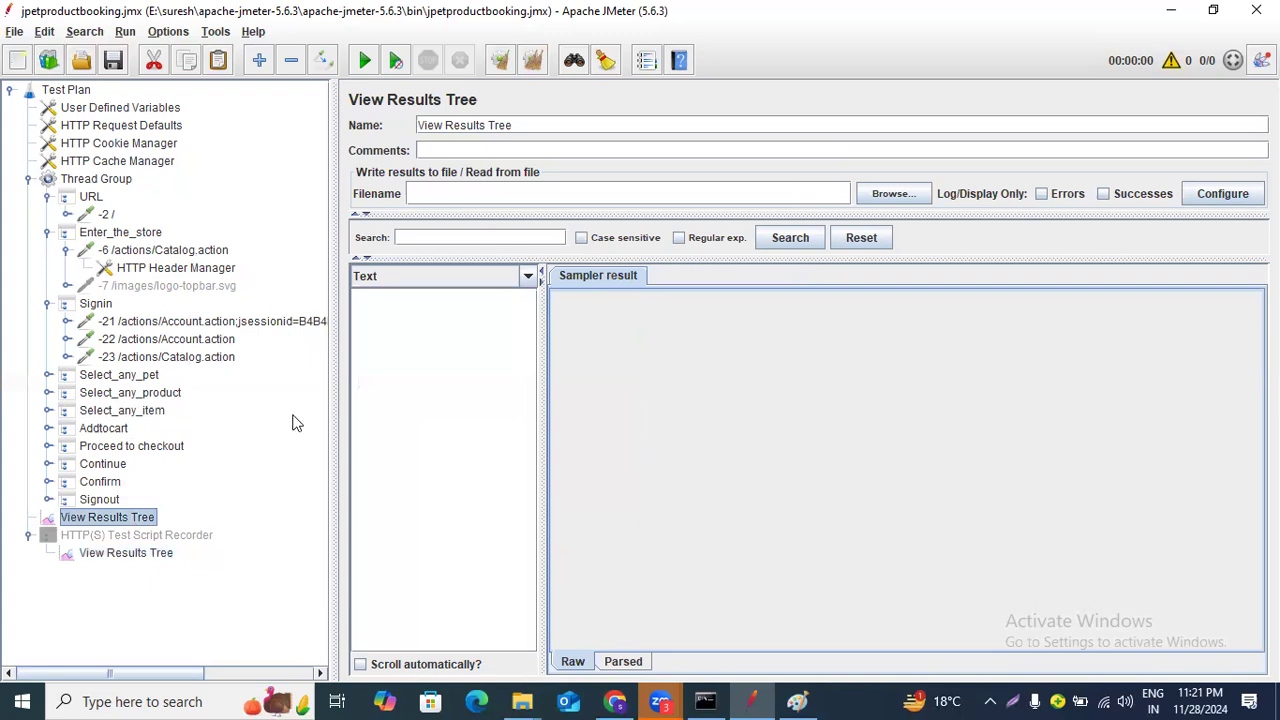
pyautogui.click(250, 328)
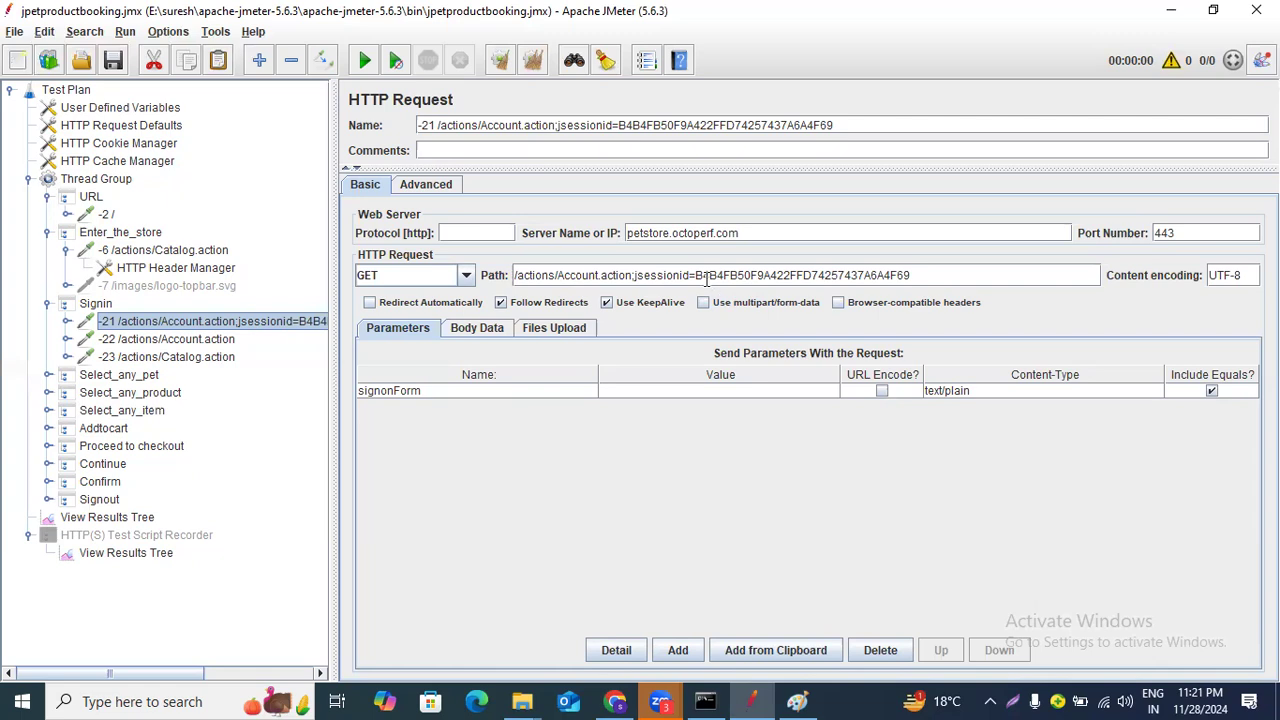
# Open the recorder's View Results Tree, zoom the interface in, and search the results for the copied jsessionid value.
pyautogui.click(128, 555)
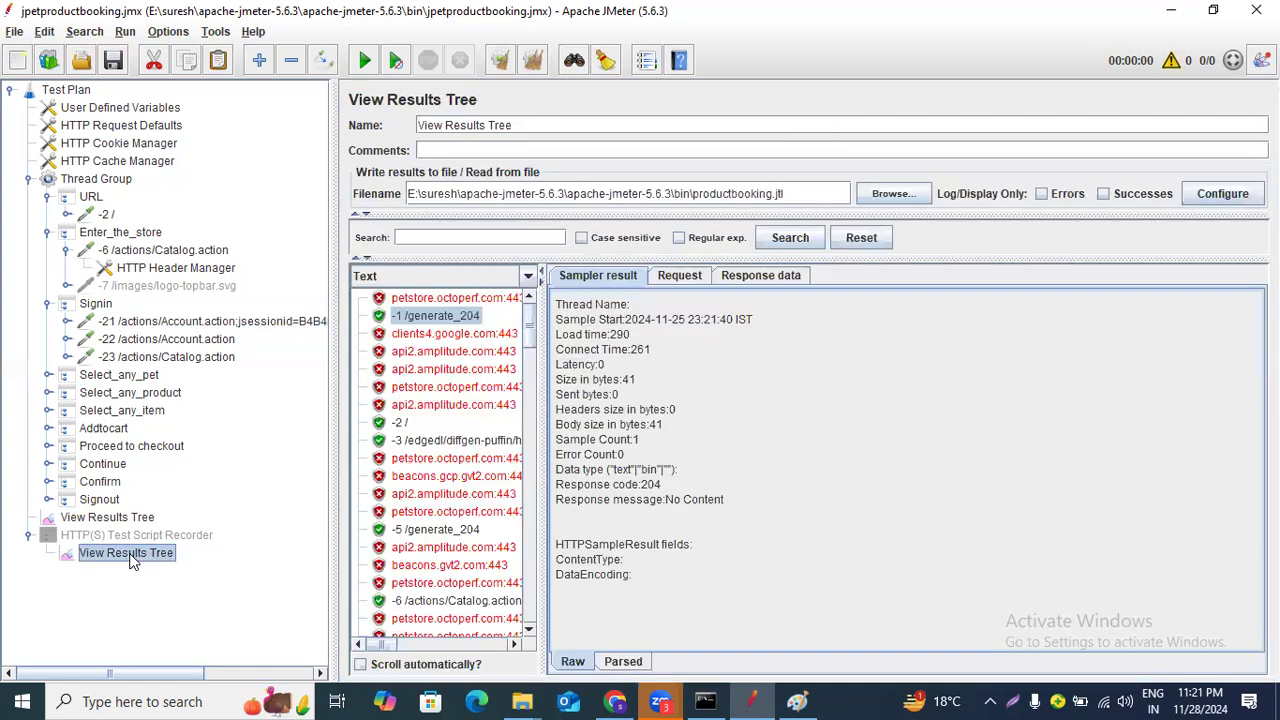
pyautogui.click(504, 241)
pyautogui.click(172, 33)
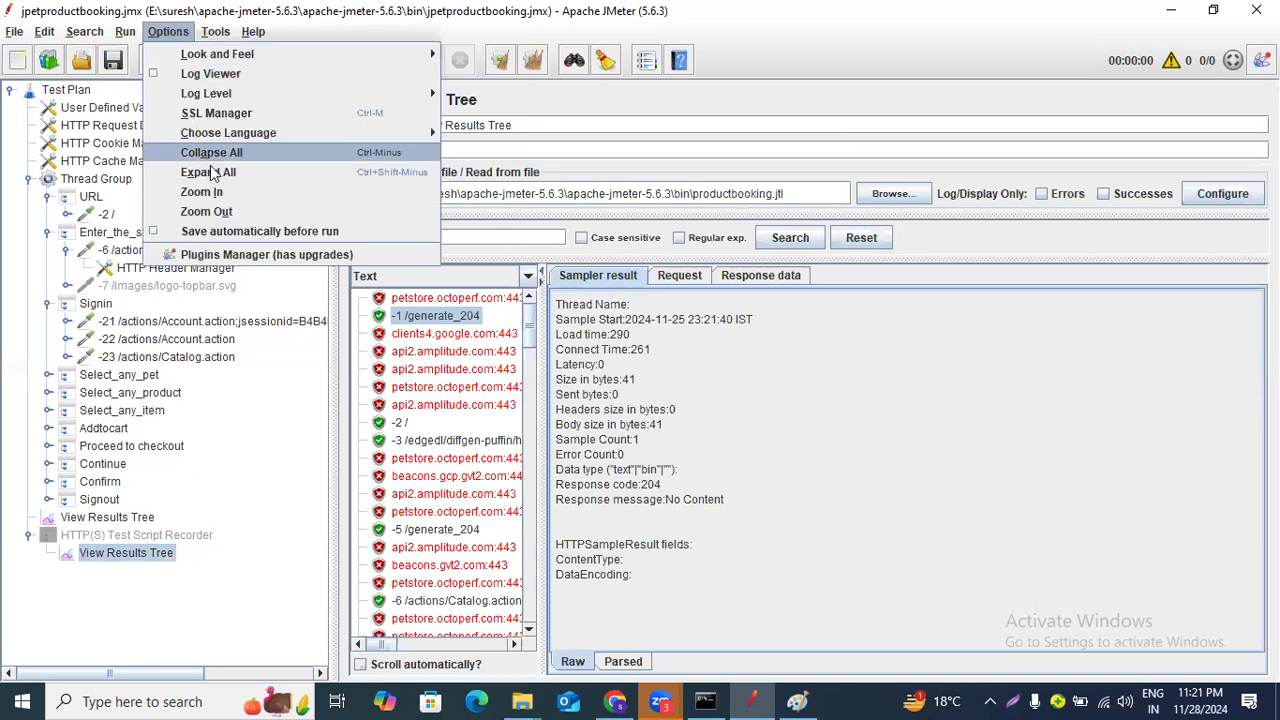
pyautogui.click(215, 191)
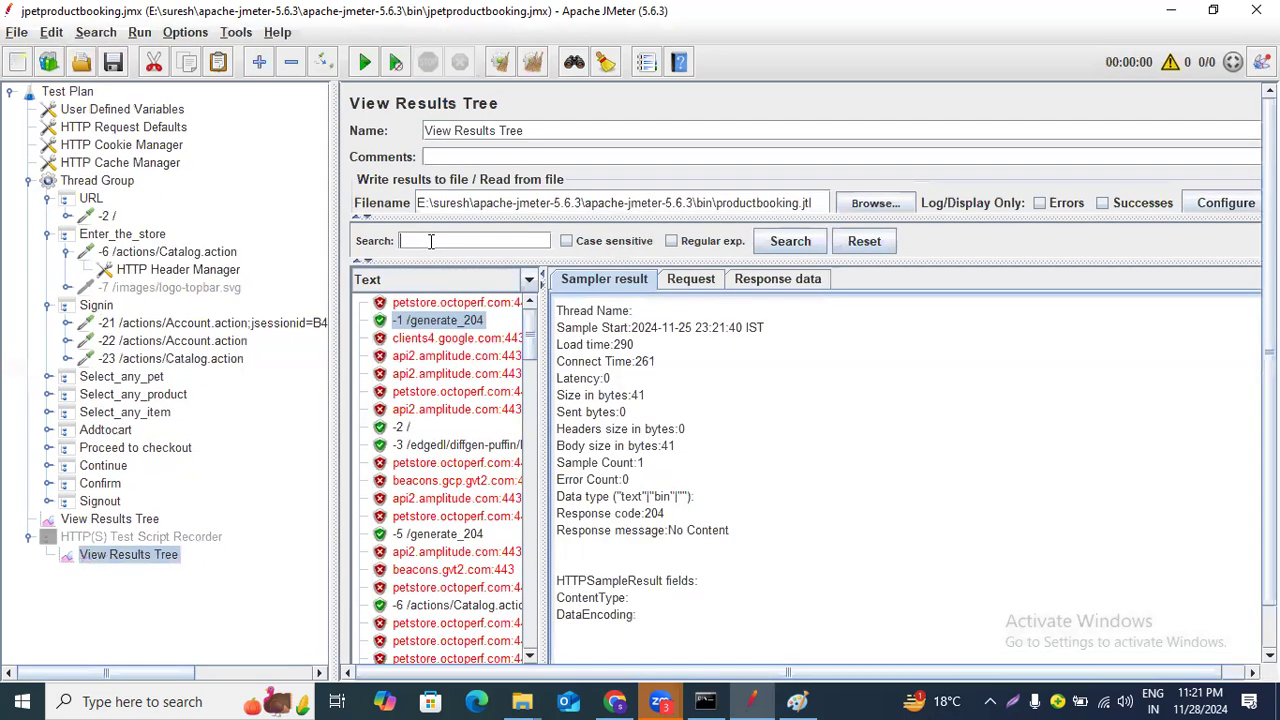
pyautogui.hotkey('ctrl', 'v')
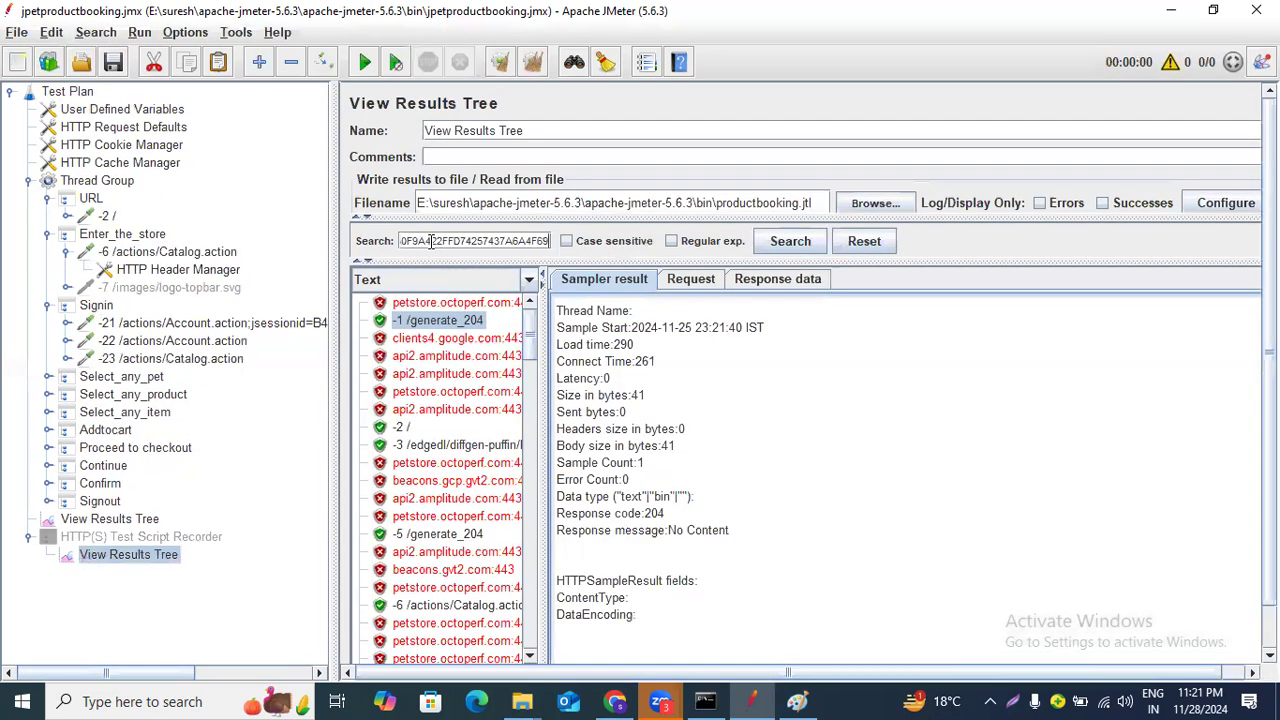
pyautogui.click(773, 245)
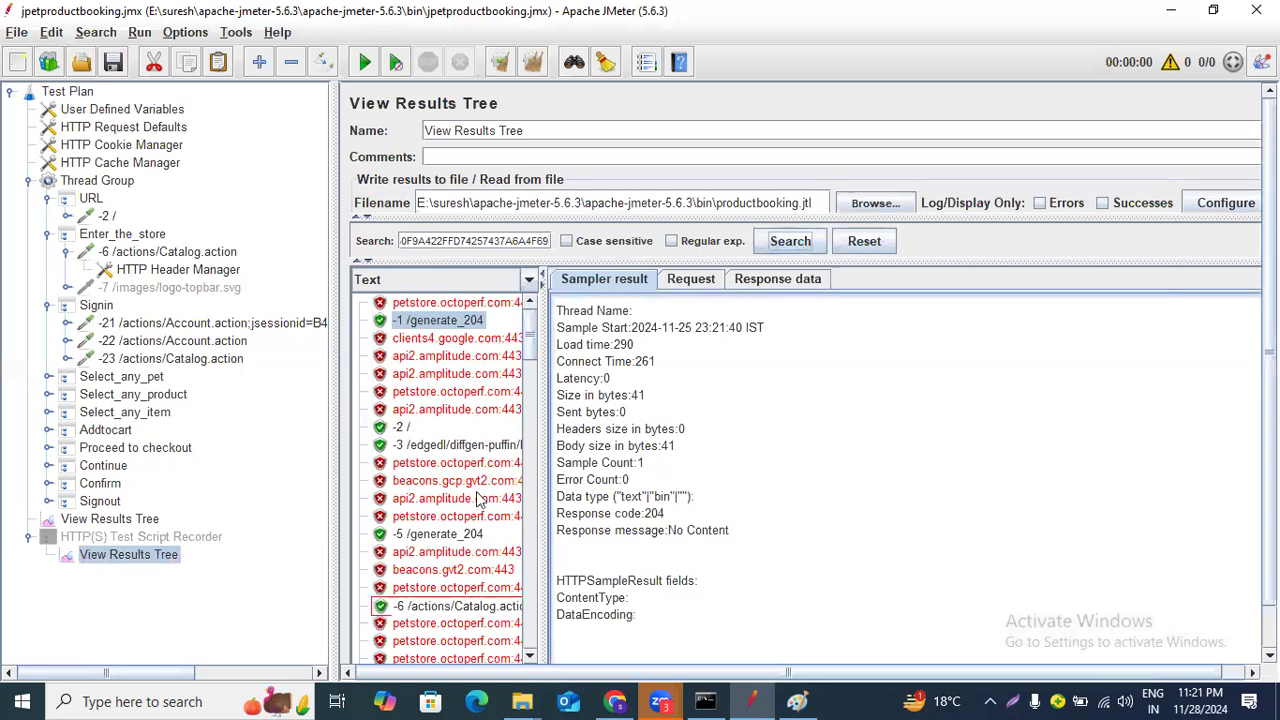
# Select the -6 /actions/Catalog.action sample, zoom the interface in twice more, and scroll through the sample list.
pyautogui.scroll(-1, 500, 484)
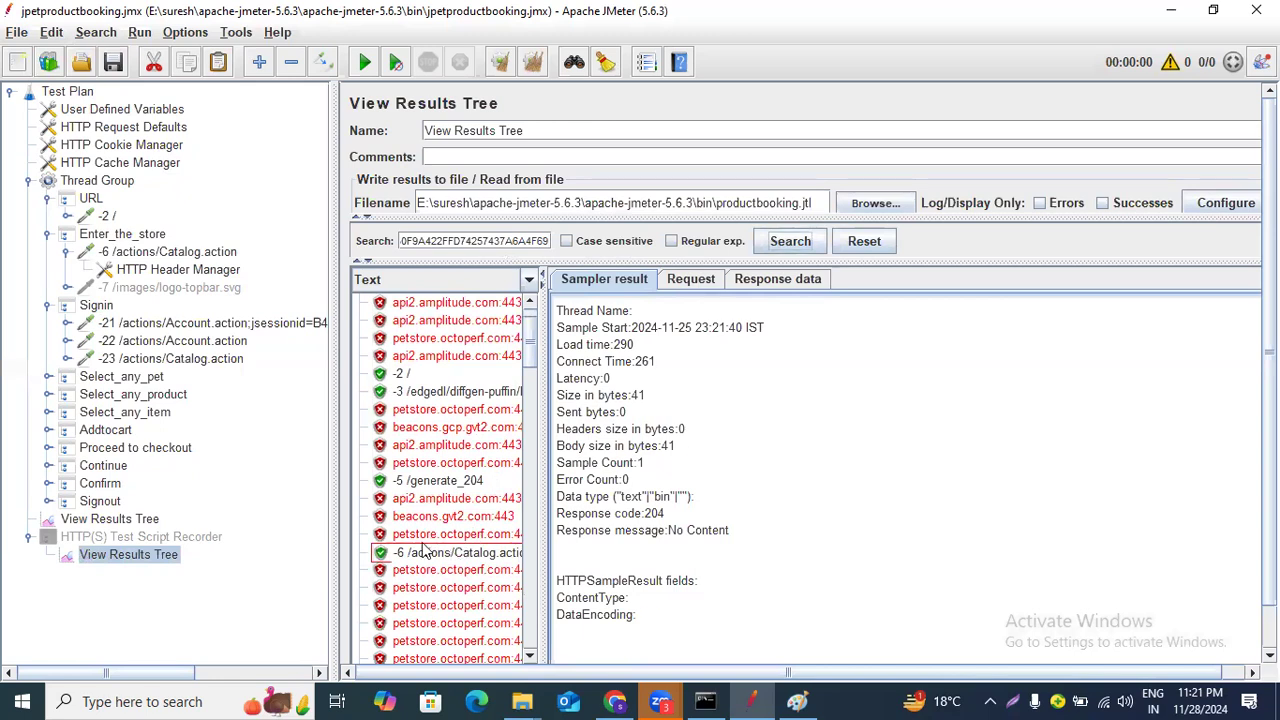
pyautogui.click(452, 555)
pyautogui.click(195, 32)
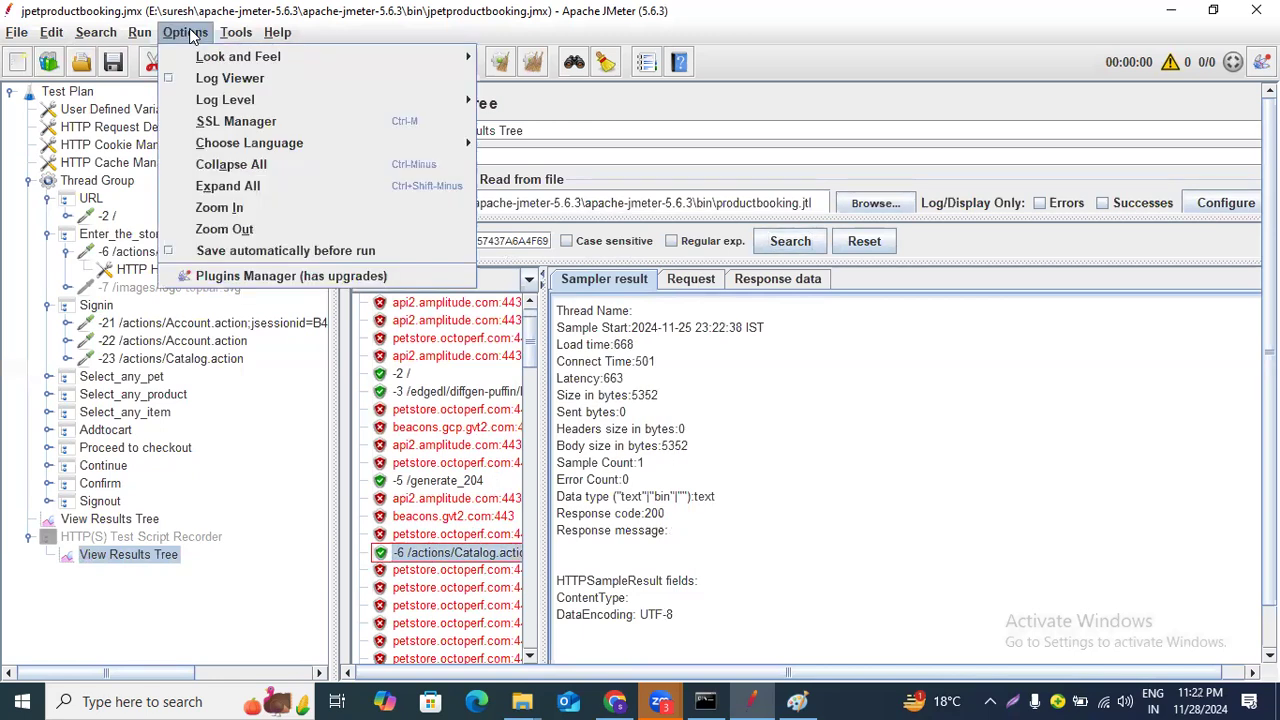
pyautogui.click(259, 218)
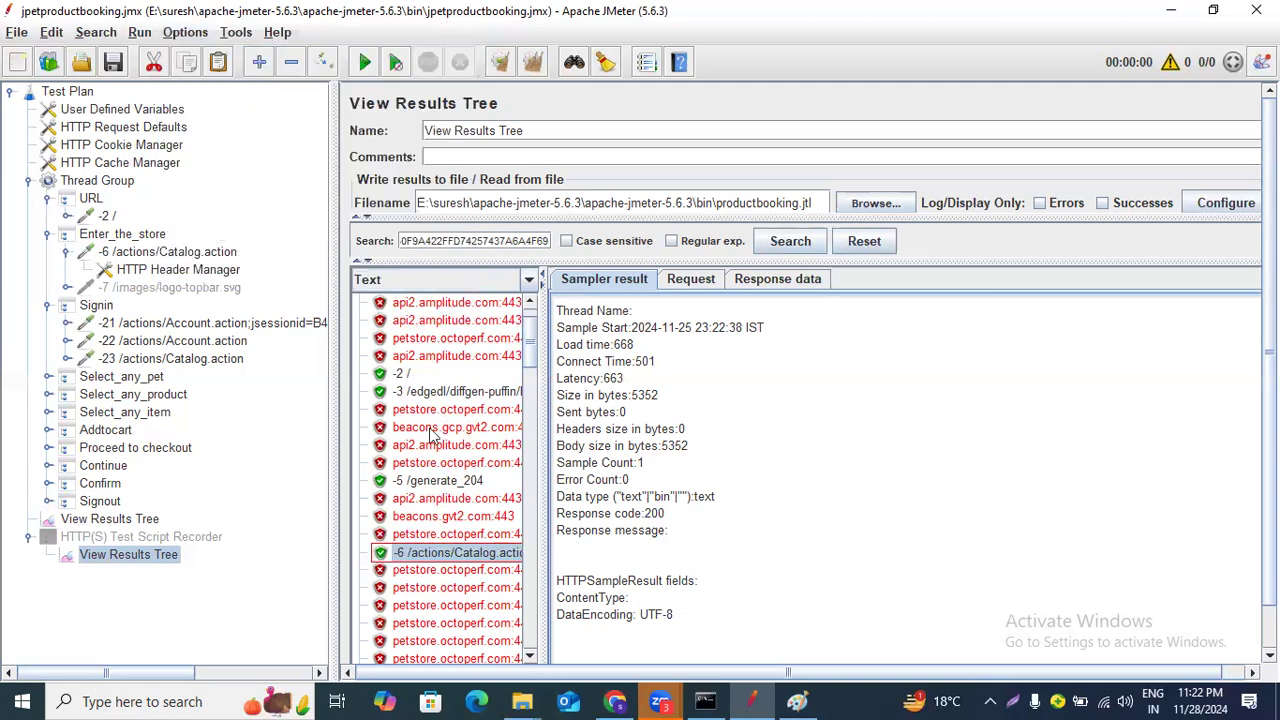
pyautogui.click(204, 34)
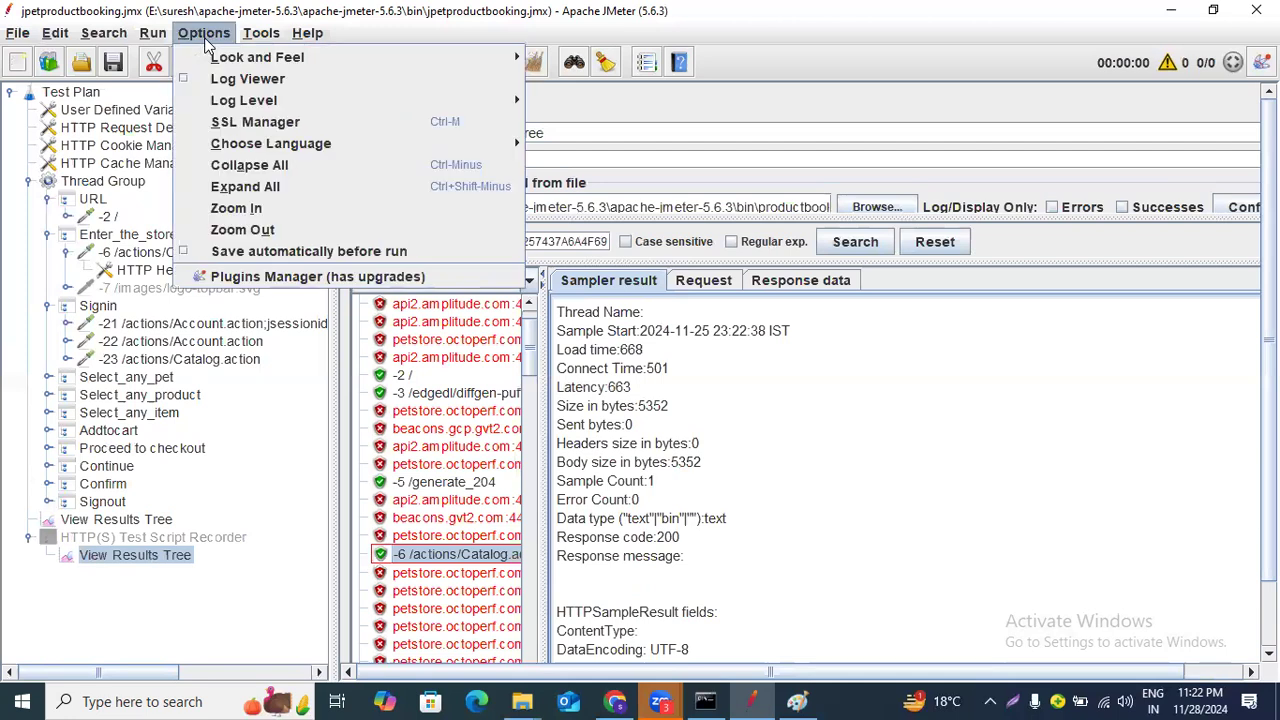
pyautogui.click(257, 214)
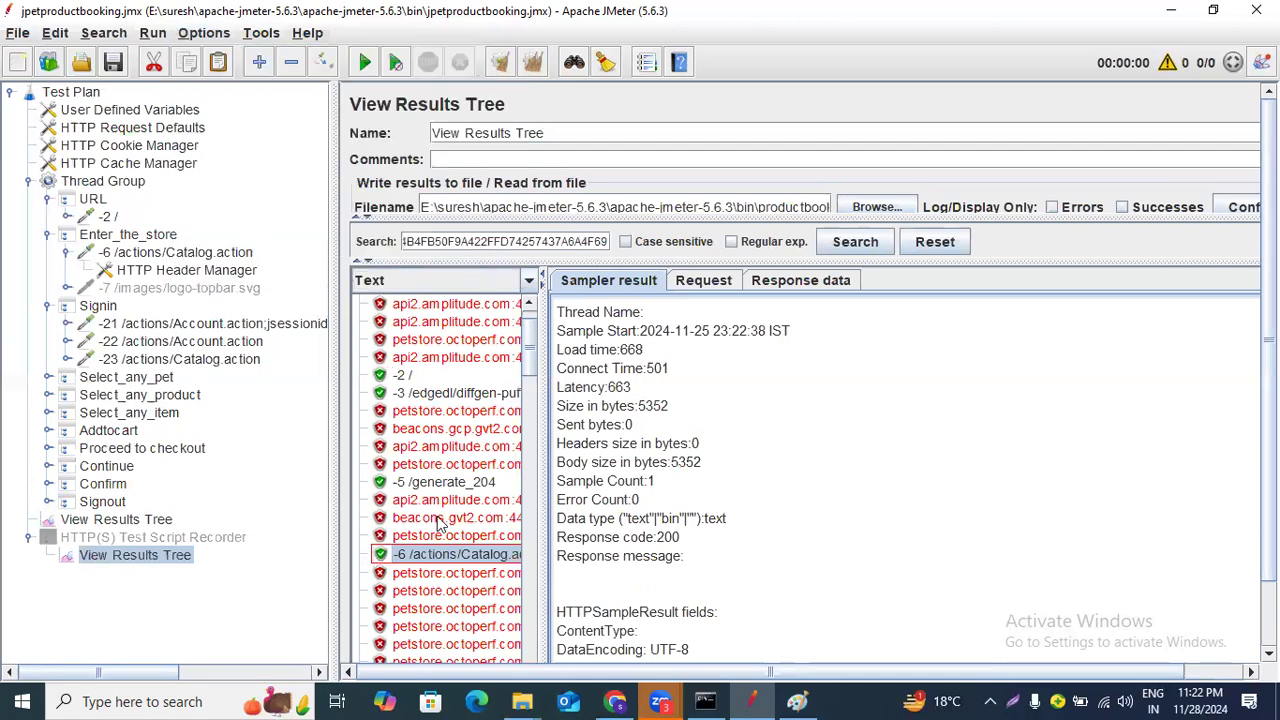
pyautogui.scroll(-2, 440, 520)
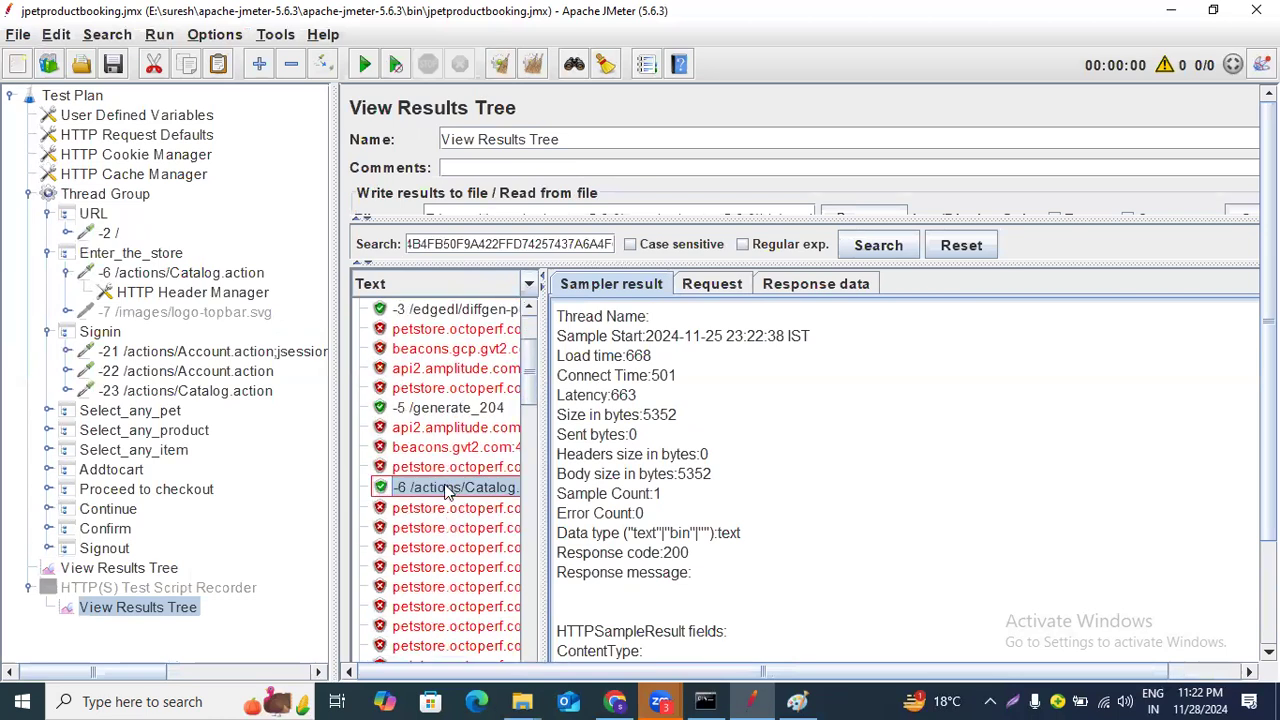
pyautogui.scroll(-4, 448, 495)
pyautogui.scroll(4, 452, 505)
pyautogui.scroll(-4, 453, 506)
pyautogui.scroll(-8, 455, 512)
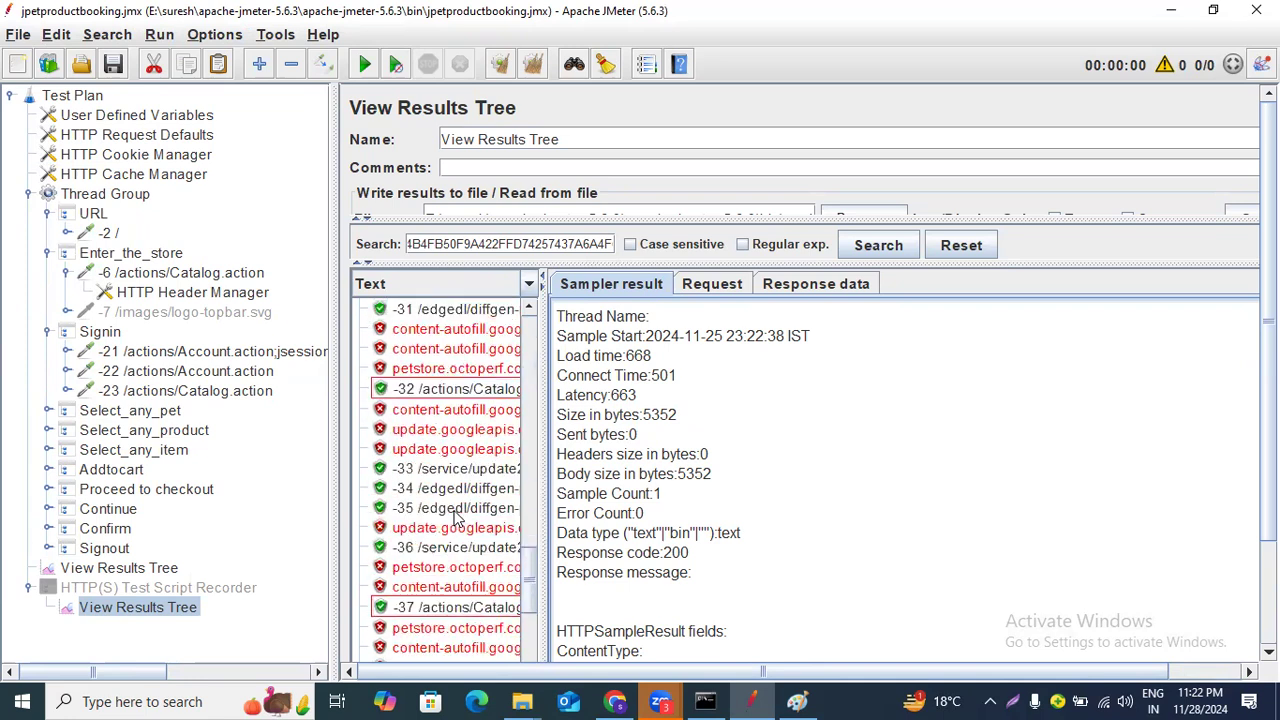
pyautogui.scroll(10, 455, 518)
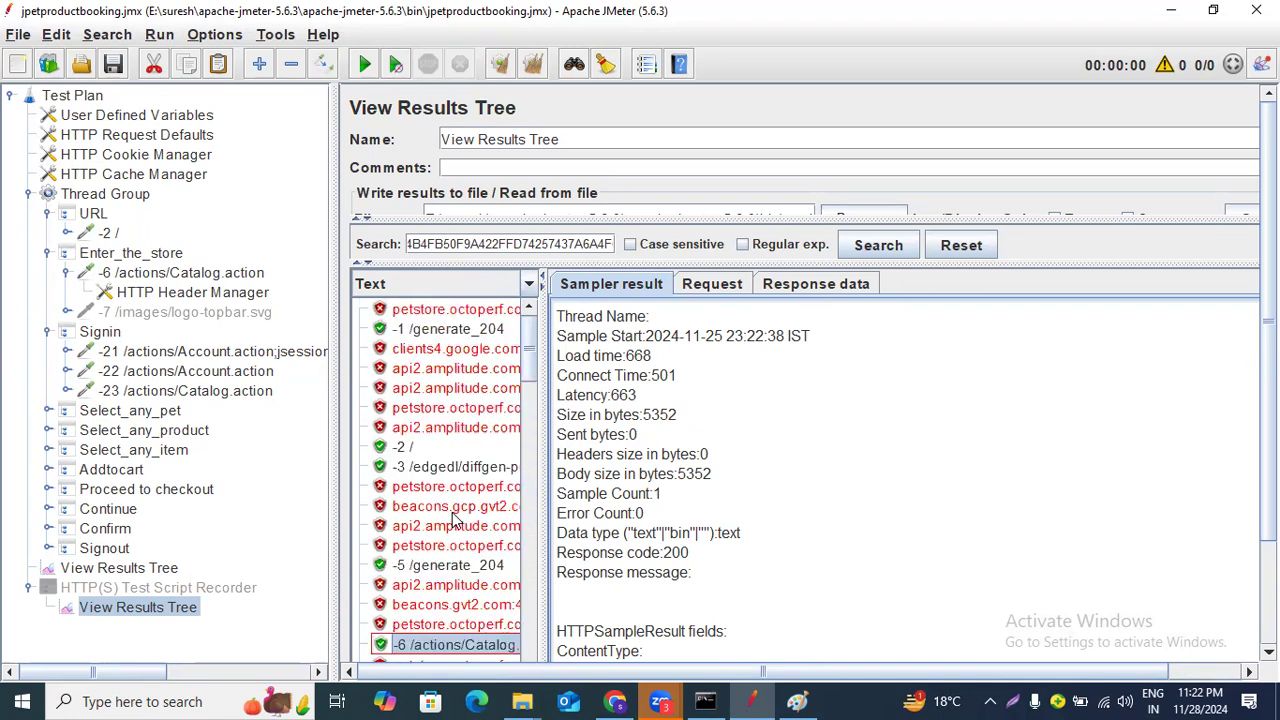
pyautogui.scroll(-2, 453, 520)
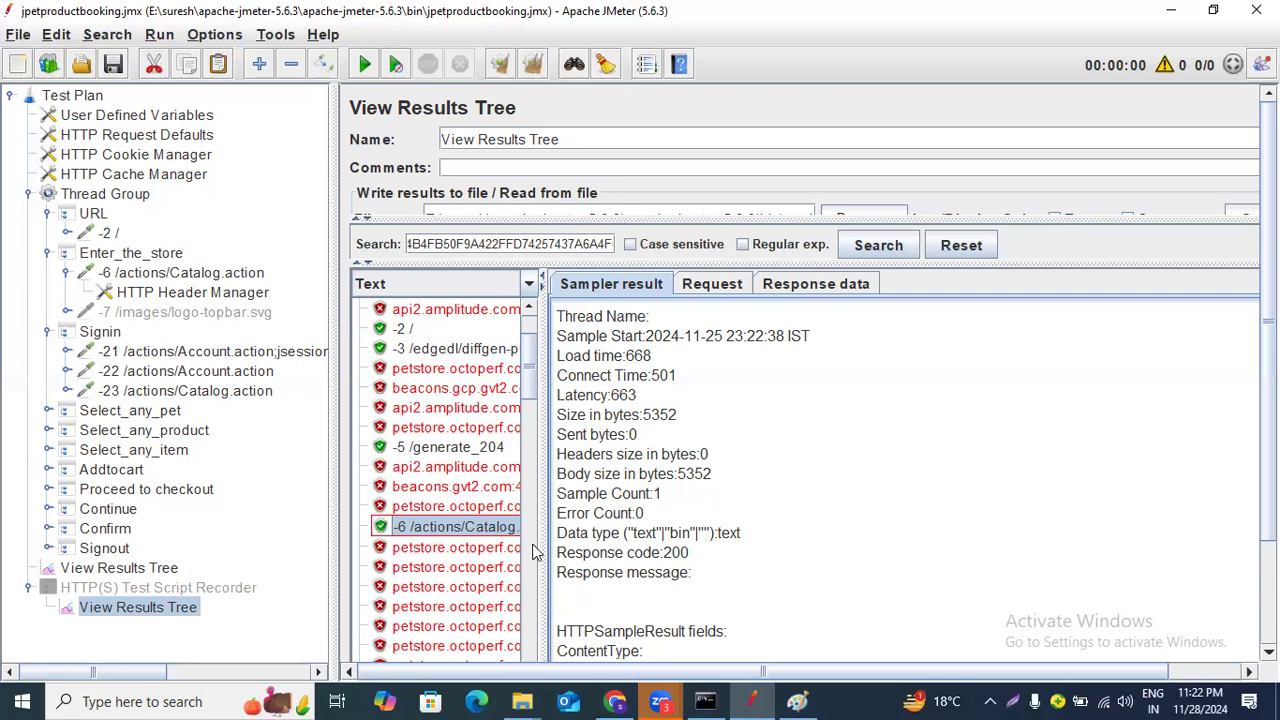
# Widen the View Results Tree's sample list pane so full sample names are readable.
pyautogui.click(787, 699)
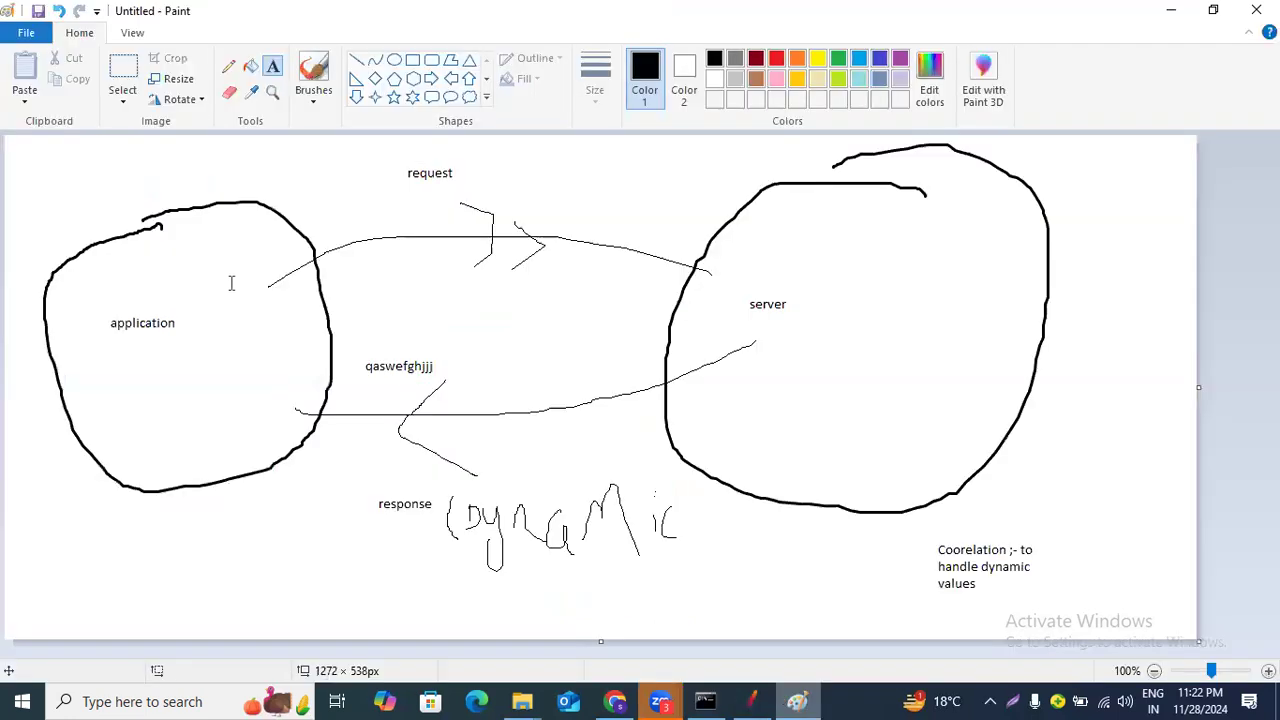
pyautogui.click(751, 699)
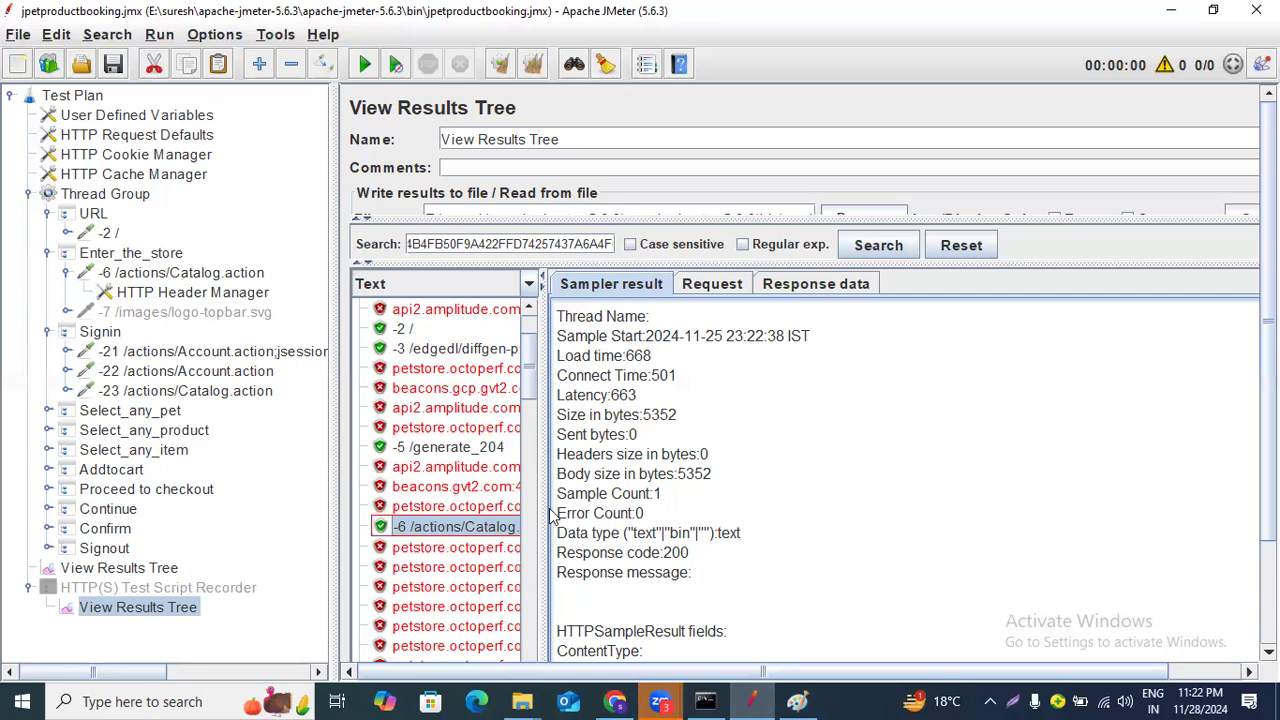
pyautogui.moveTo(545, 505); pyautogui.dragTo(732, 500)
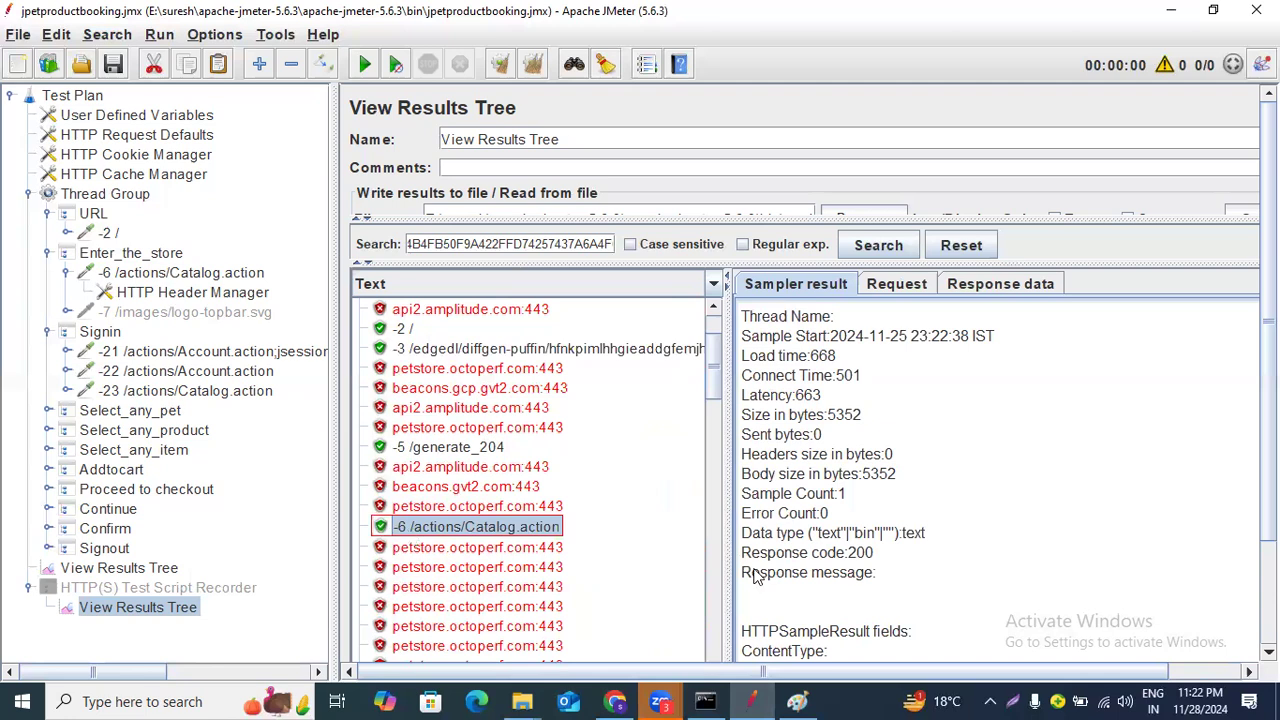
# Switch to Paint and add the text "6-- request" inside the application circle of the diagram.
pyautogui.click(797, 700)
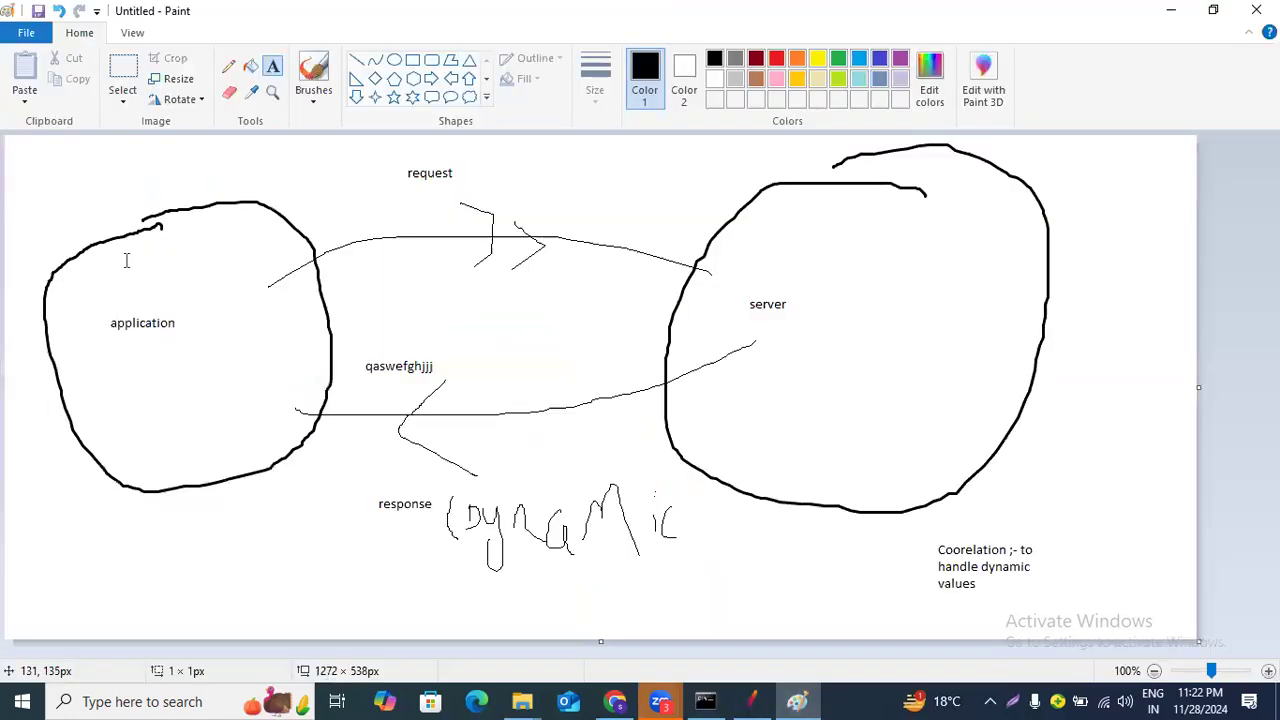
pyautogui.click(126, 252)
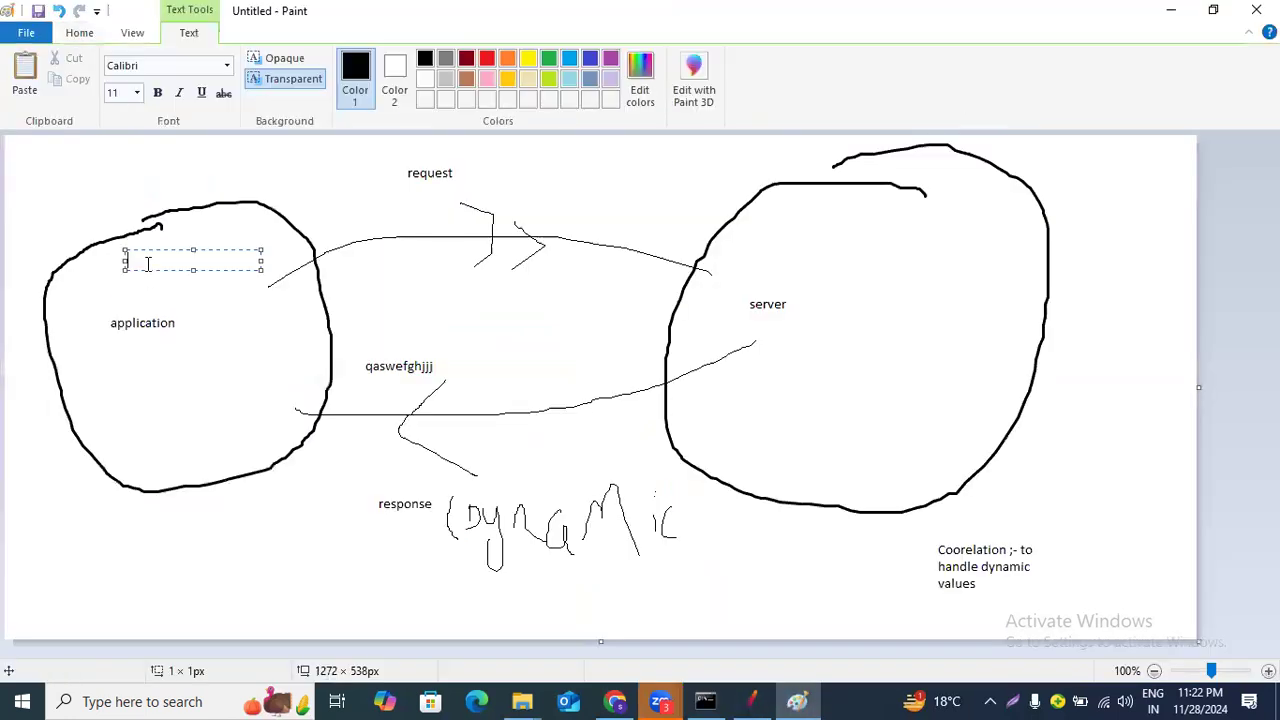
pyautogui.write('6-- request')
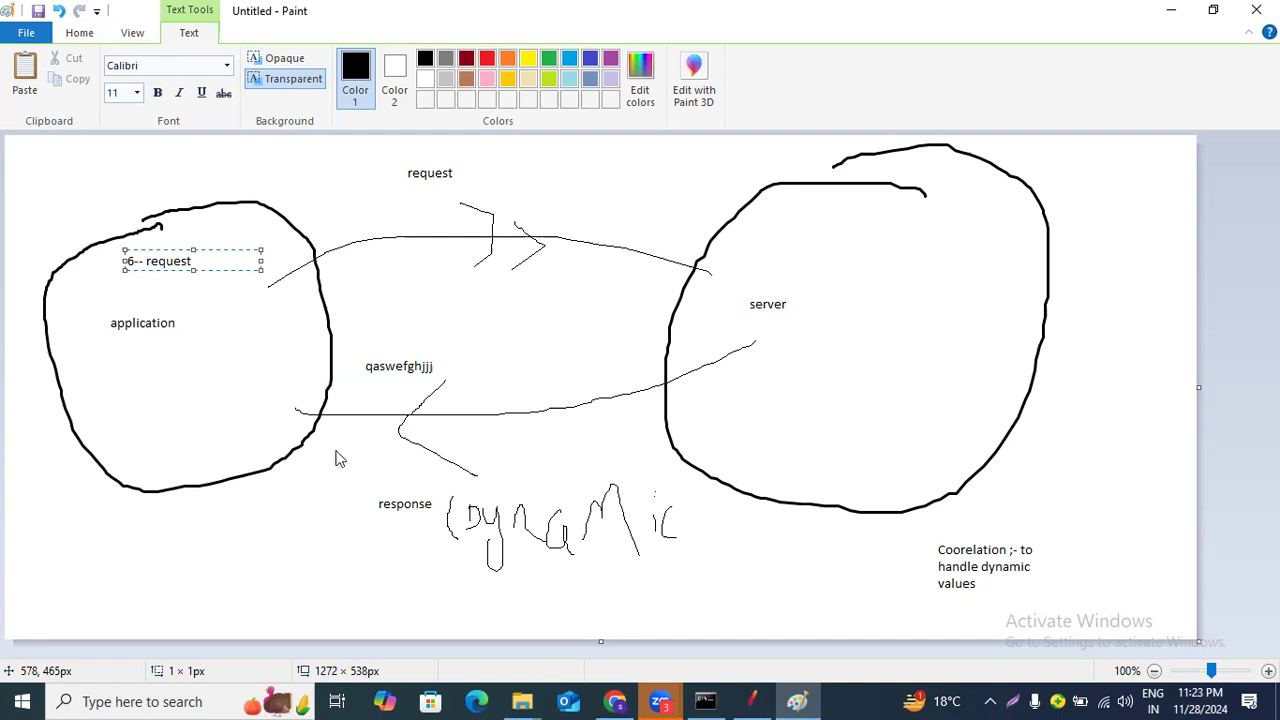
# Open the -21 /actions/Account.action sample's request details to inspect its jsessionid and cookie data.
pyautogui.hotkey('alt', 'Tab')
pyautogui.scroll(-15, 492, 477)
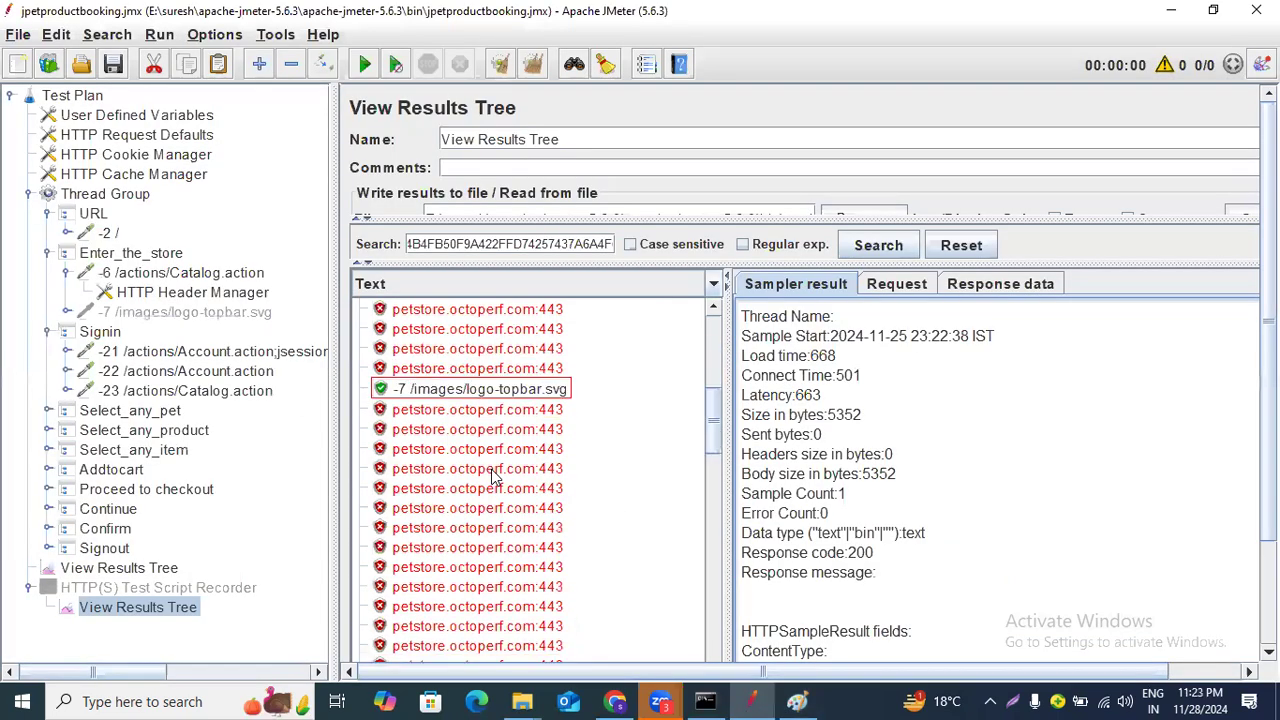
pyautogui.scroll(4, 492, 477)
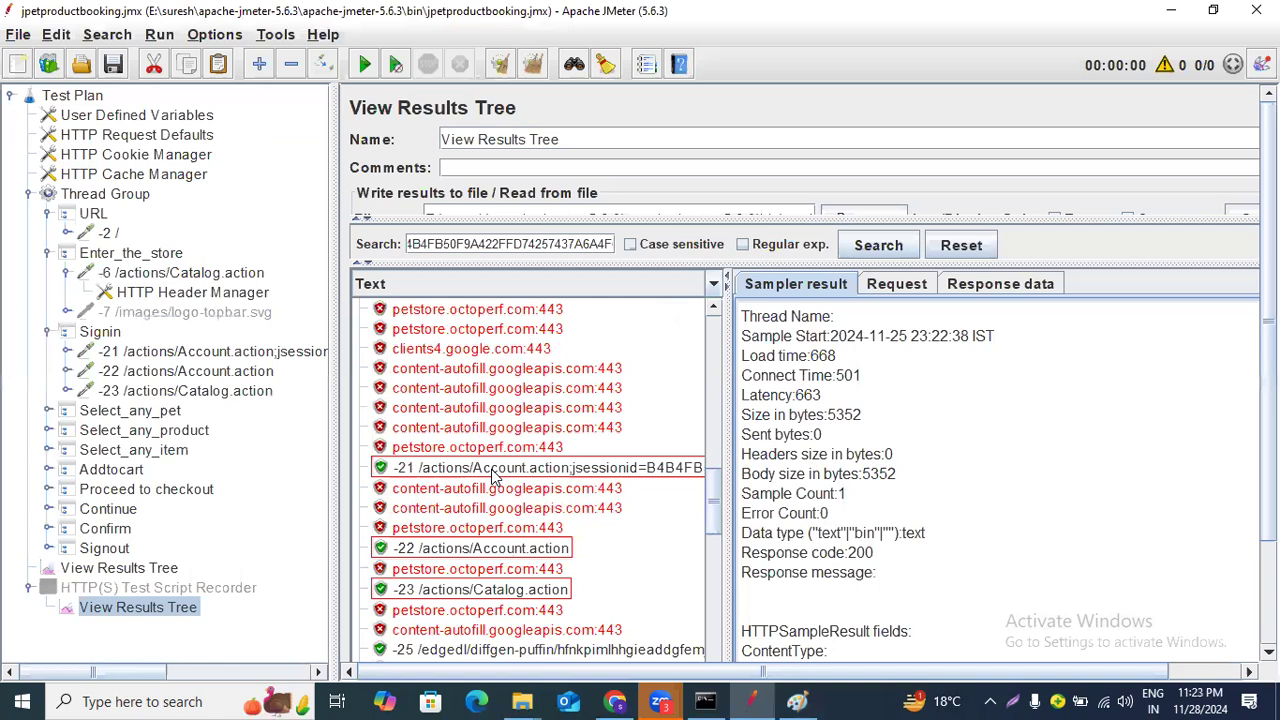
pyautogui.click(491, 469)
pyautogui.click(889, 286)
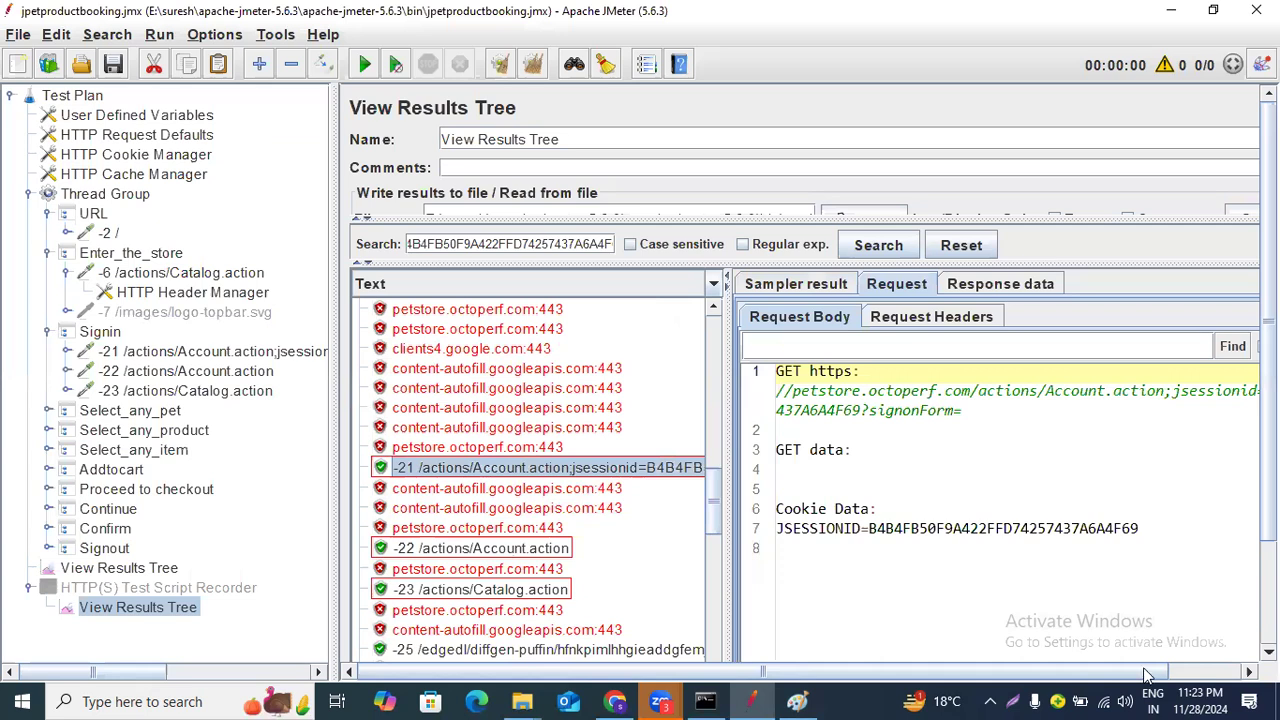
pyautogui.moveTo(1149, 671); pyautogui.dragTo(1247, 669)
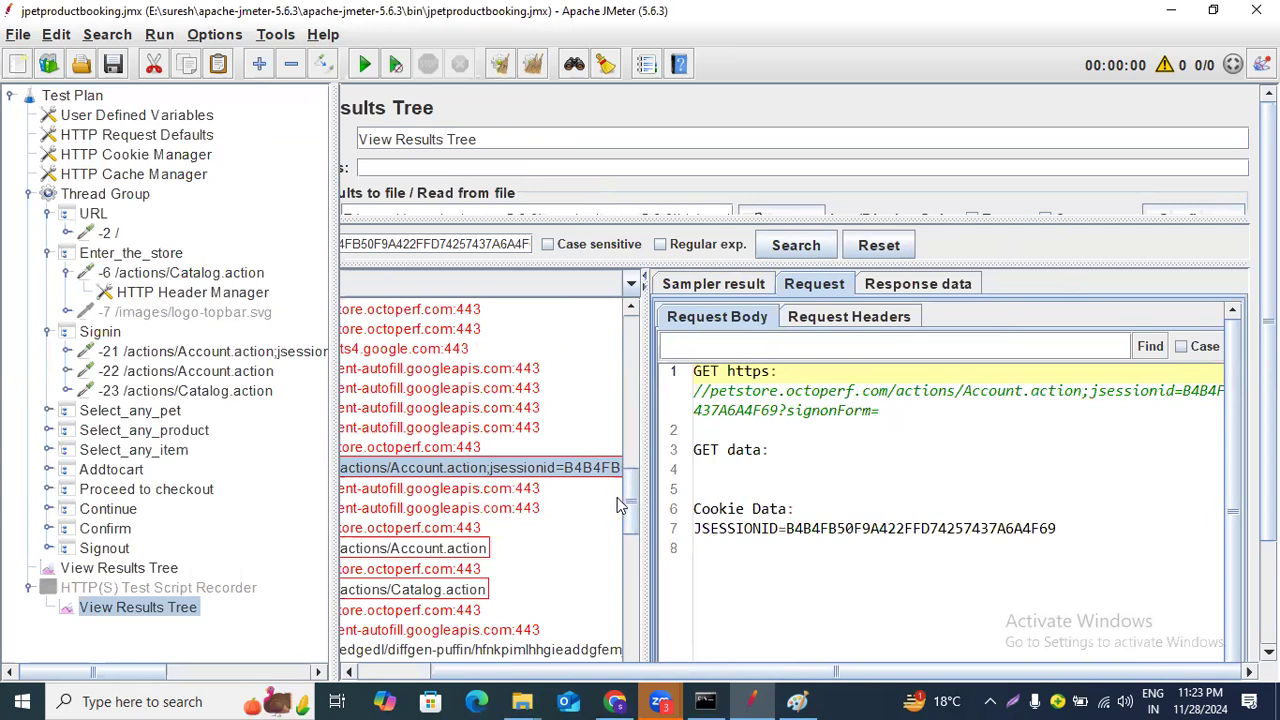
# In Paint, draw a loop around the "6-- request" note with the Pencil tool.
pyautogui.click(797, 701)
pyautogui.click(221, 330)
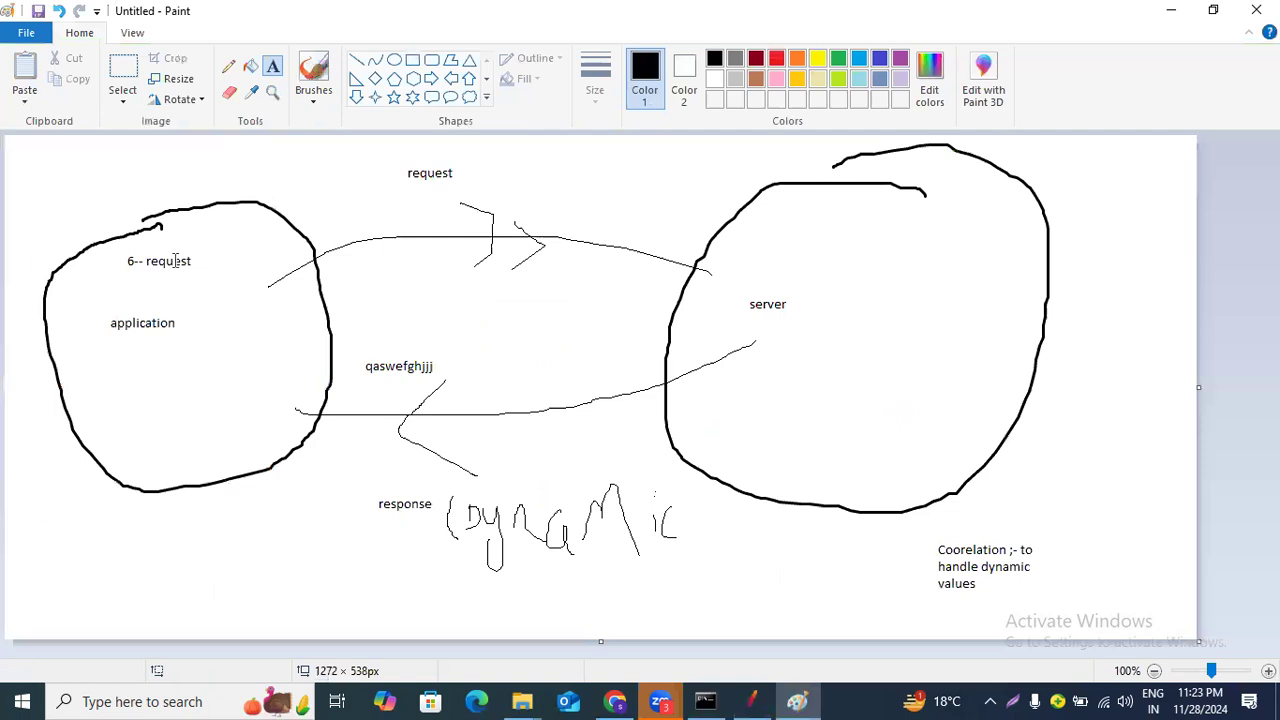
pyautogui.moveTo(115, 260); pyautogui.dragTo(203, 287)
pyautogui.click(206, 357)
pyautogui.click(228, 66)
pyautogui.moveTo(89, 287)
pyautogui.mouseDown()
pyautogui.moveTo(150, 234)
pyautogui.moveTo(222, 258)
pyautogui.moveTo(108, 287)
pyautogui.mouseUp()
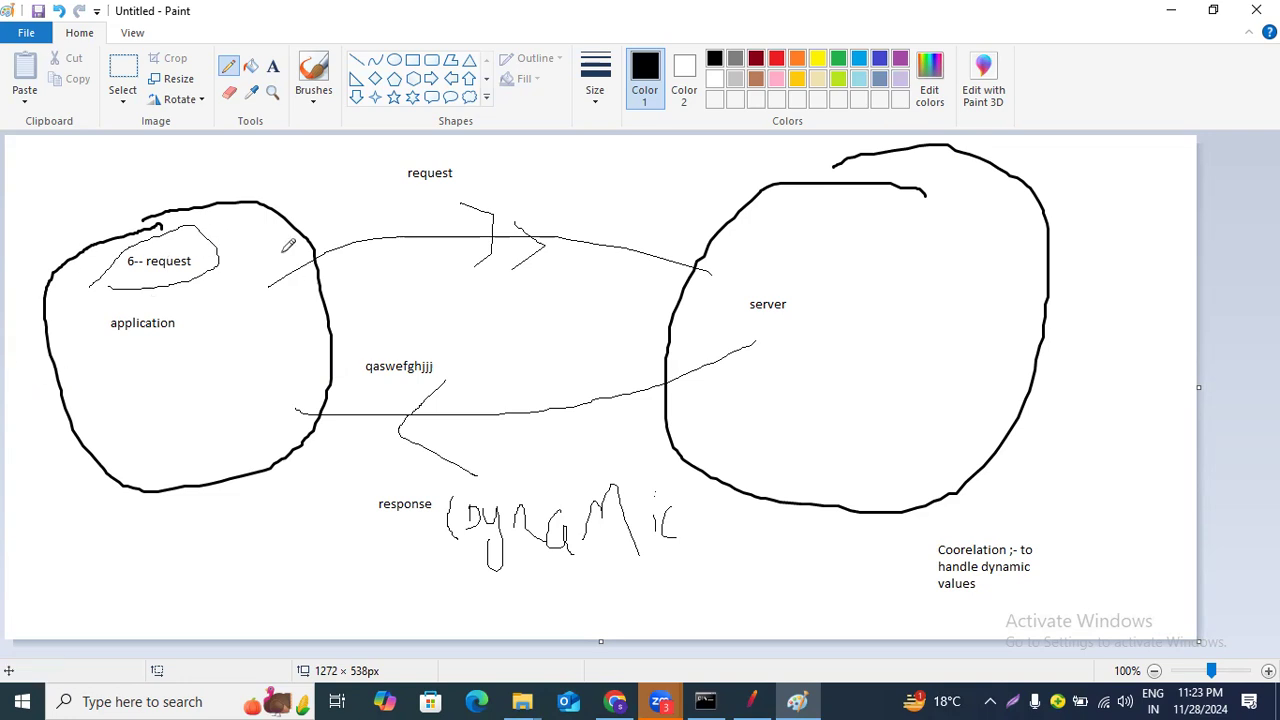
# Open the -6 /actions/Catalog.action sample's response body and find the copied jsessionid value in it.
pyautogui.click(755, 700)
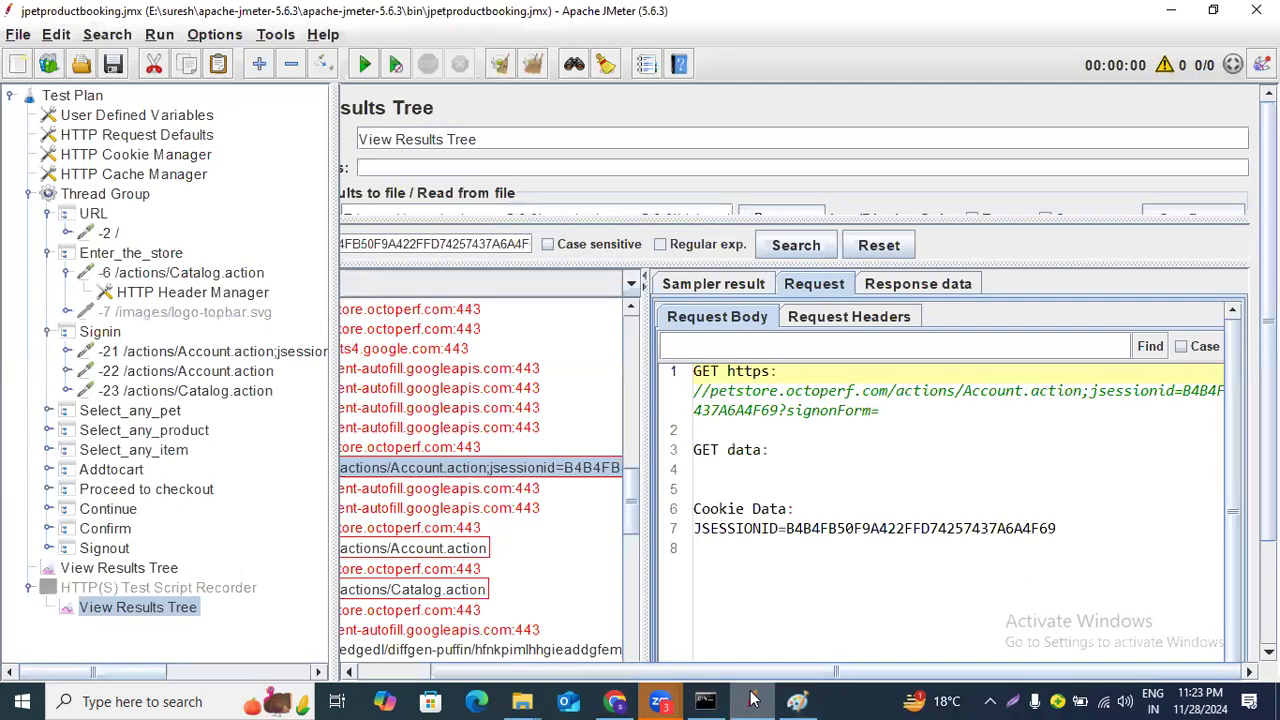
pyautogui.scroll(10, 463, 451)
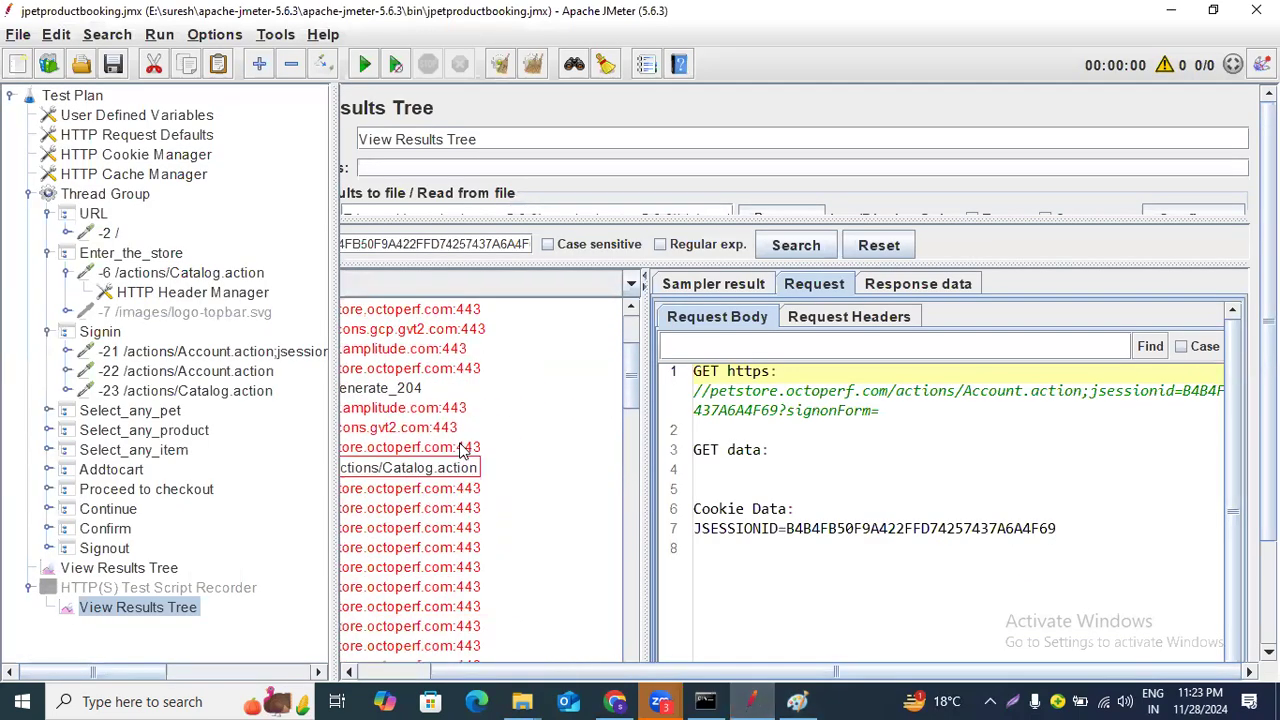
pyautogui.click(438, 477)
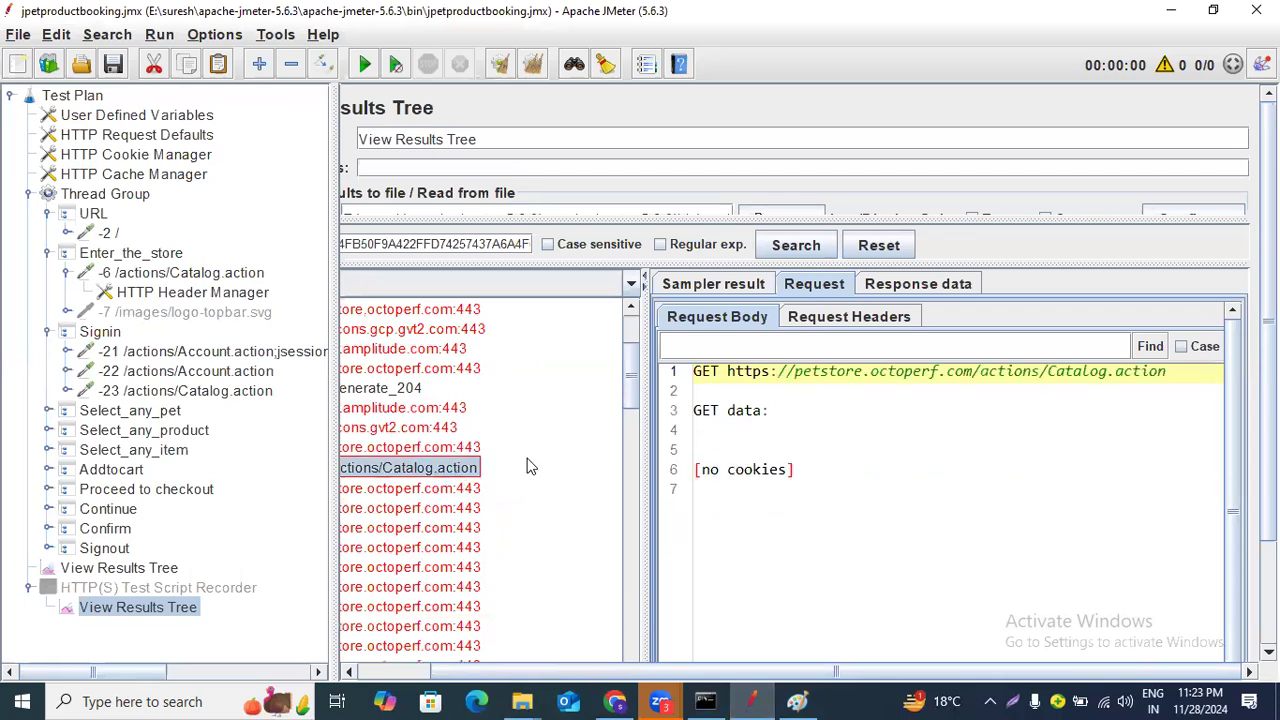
pyautogui.click(928, 287)
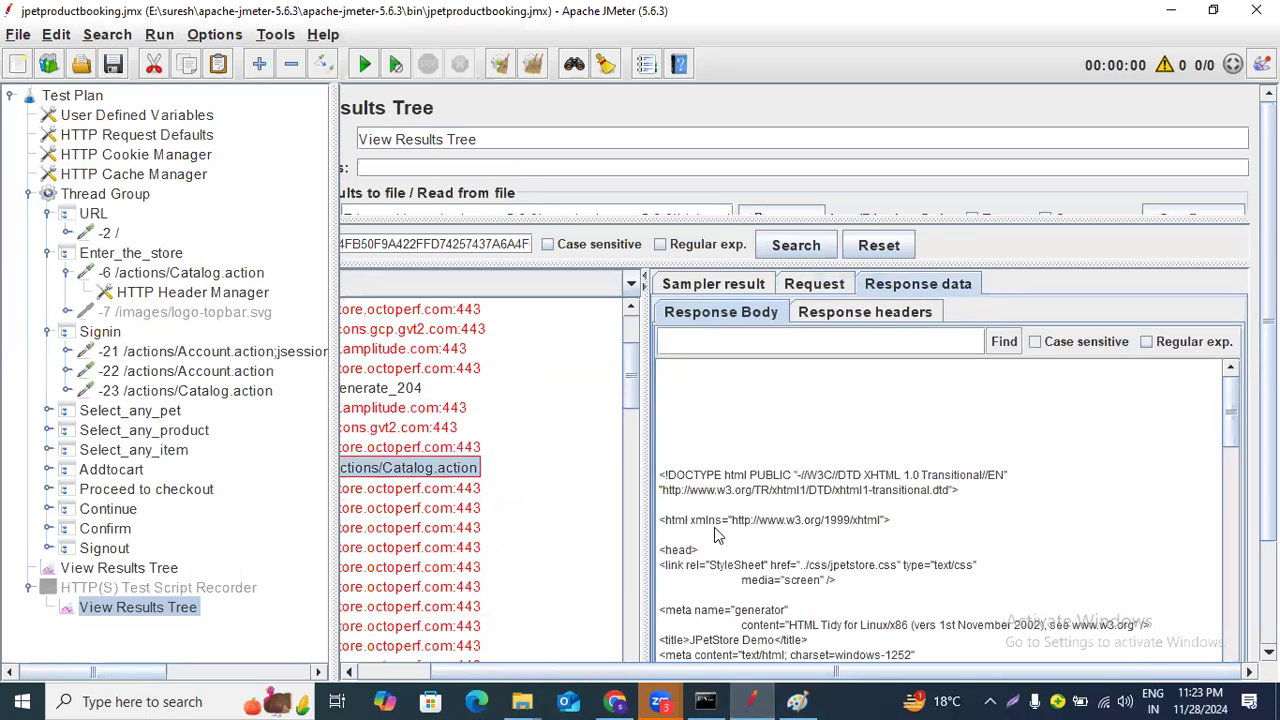
pyautogui.click(783, 347)
pyautogui.write('B4B4FB50F9A422FFD74257437A6A4F69')
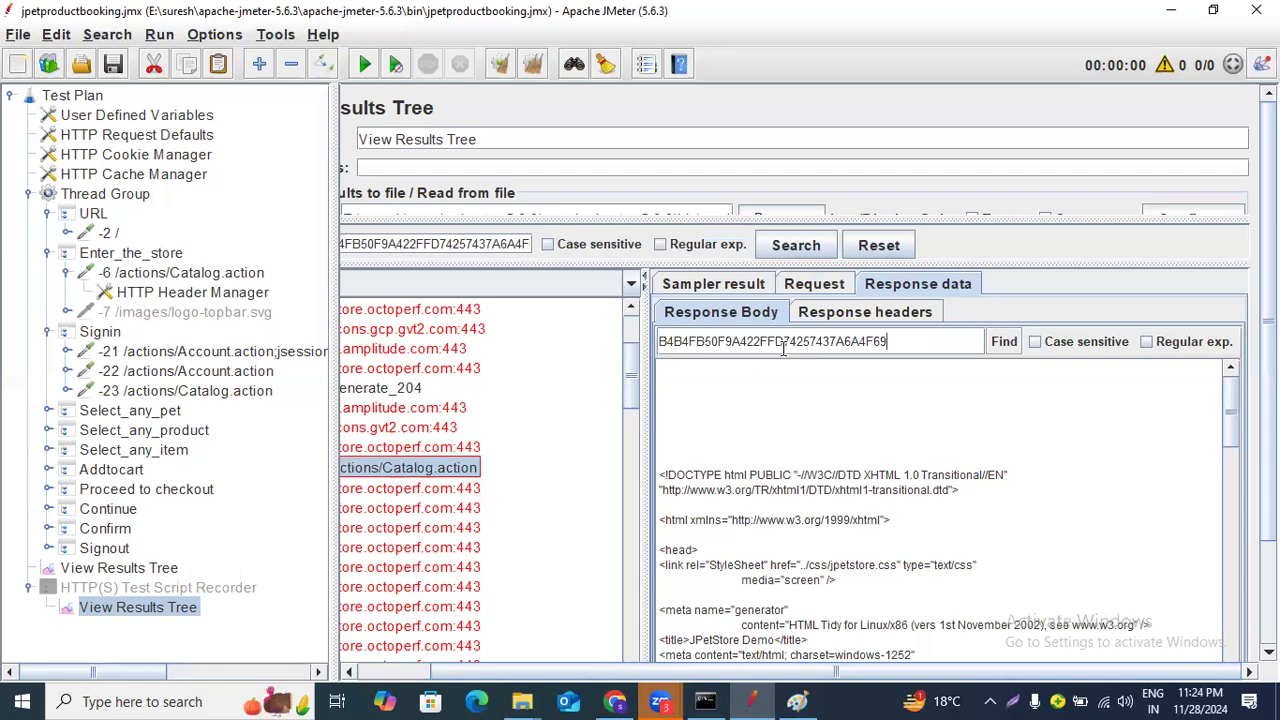
pyautogui.click(1006, 342)
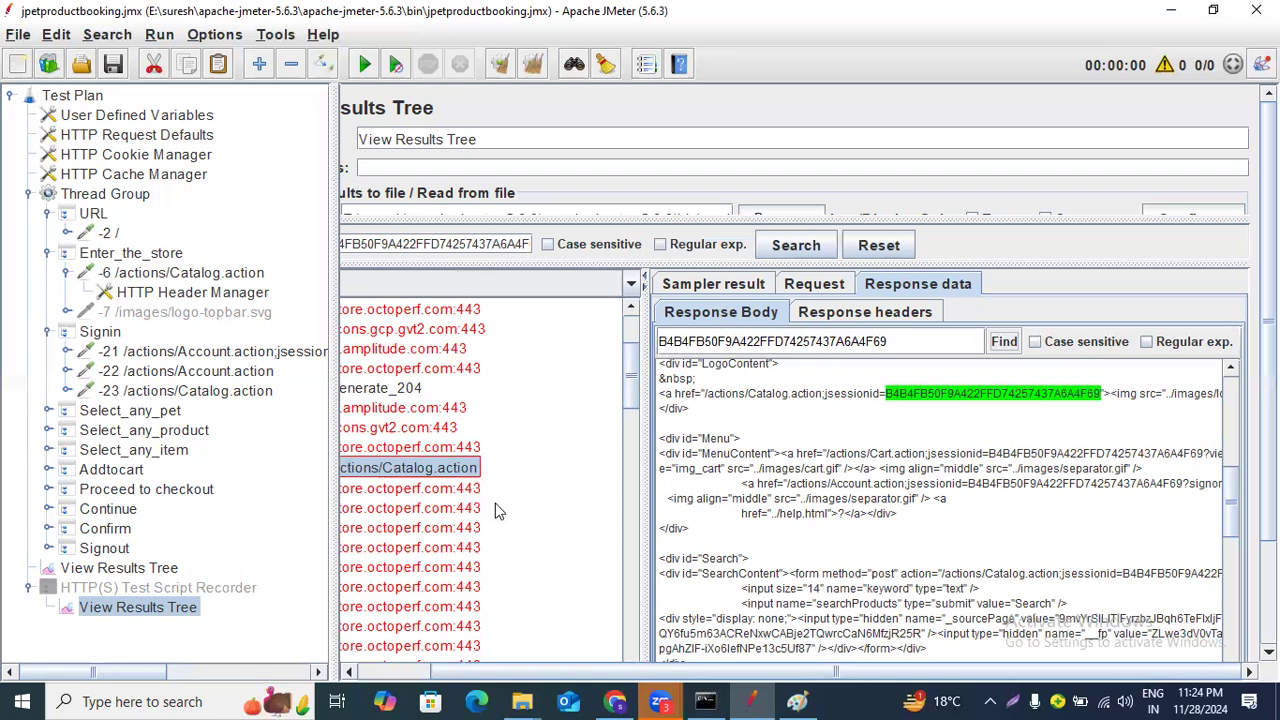
# Open the -6 /actions/Catalog.action sample's response headers to inspect the session cookie it sets.
pyautogui.scroll(3, 498, 511)
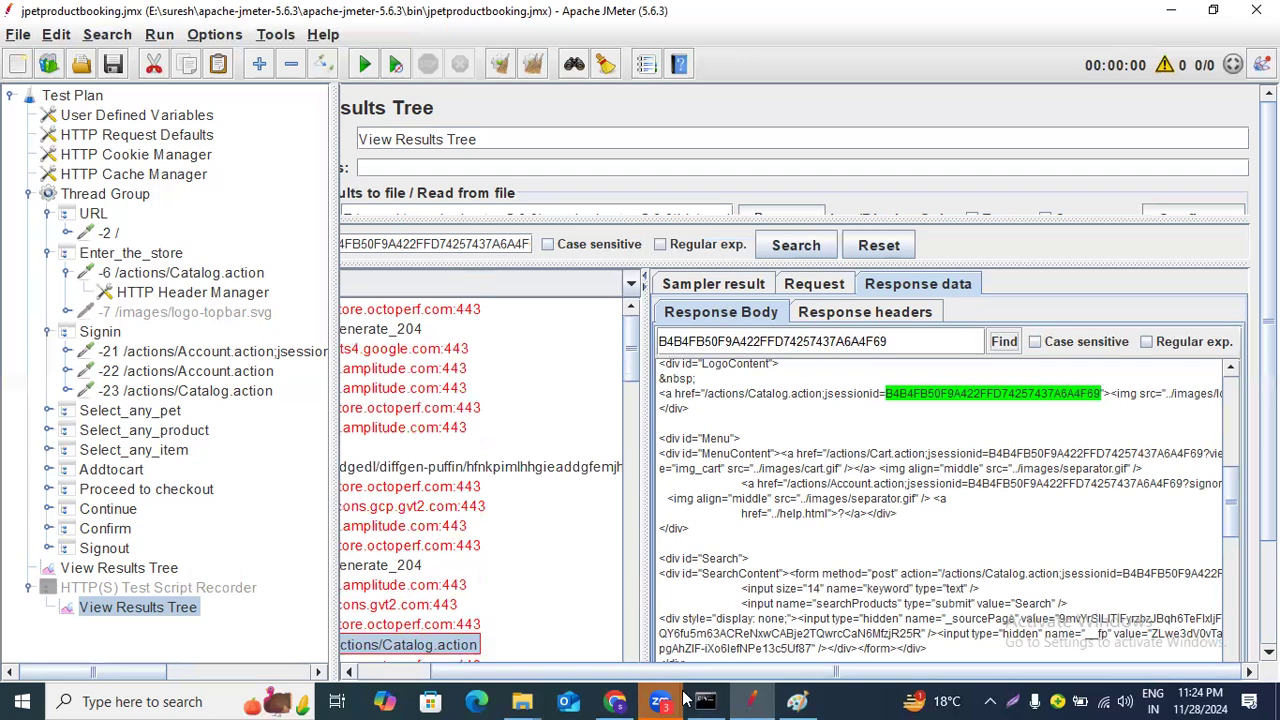
pyautogui.moveTo(515, 669); pyautogui.dragTo(405, 669)
pyautogui.scroll(-1, 441, 573)
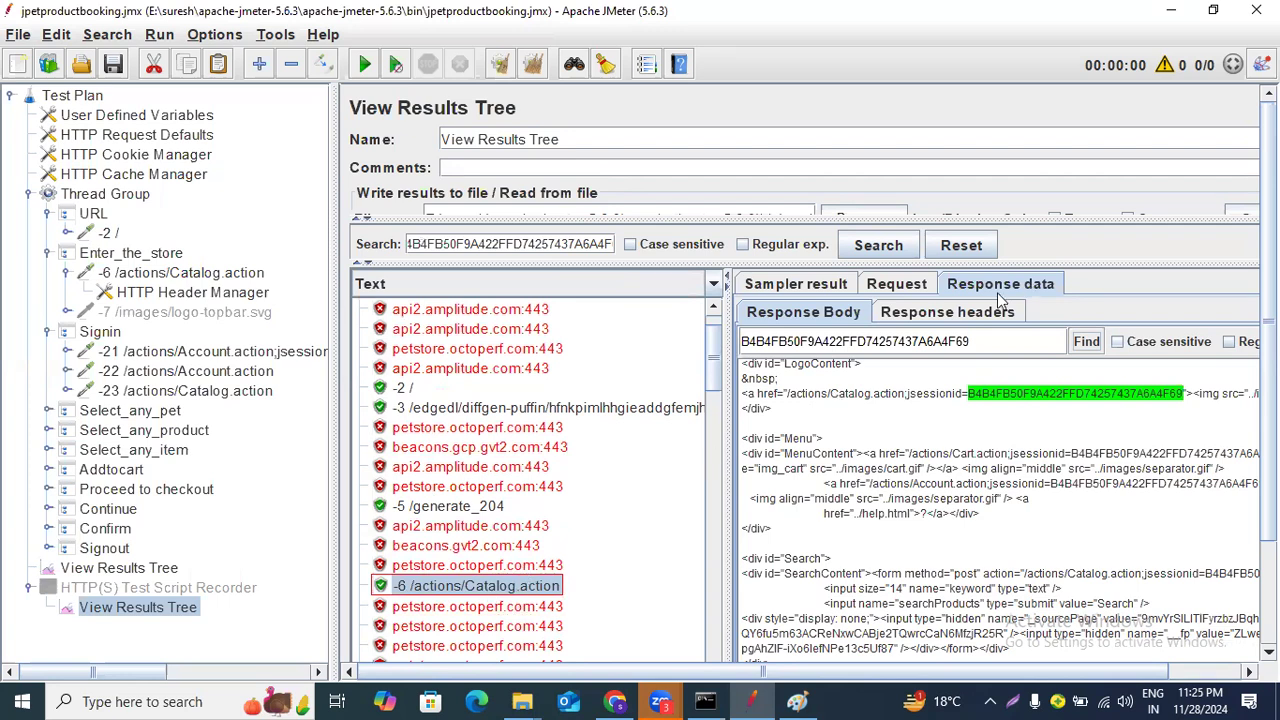
pyautogui.click(953, 314)
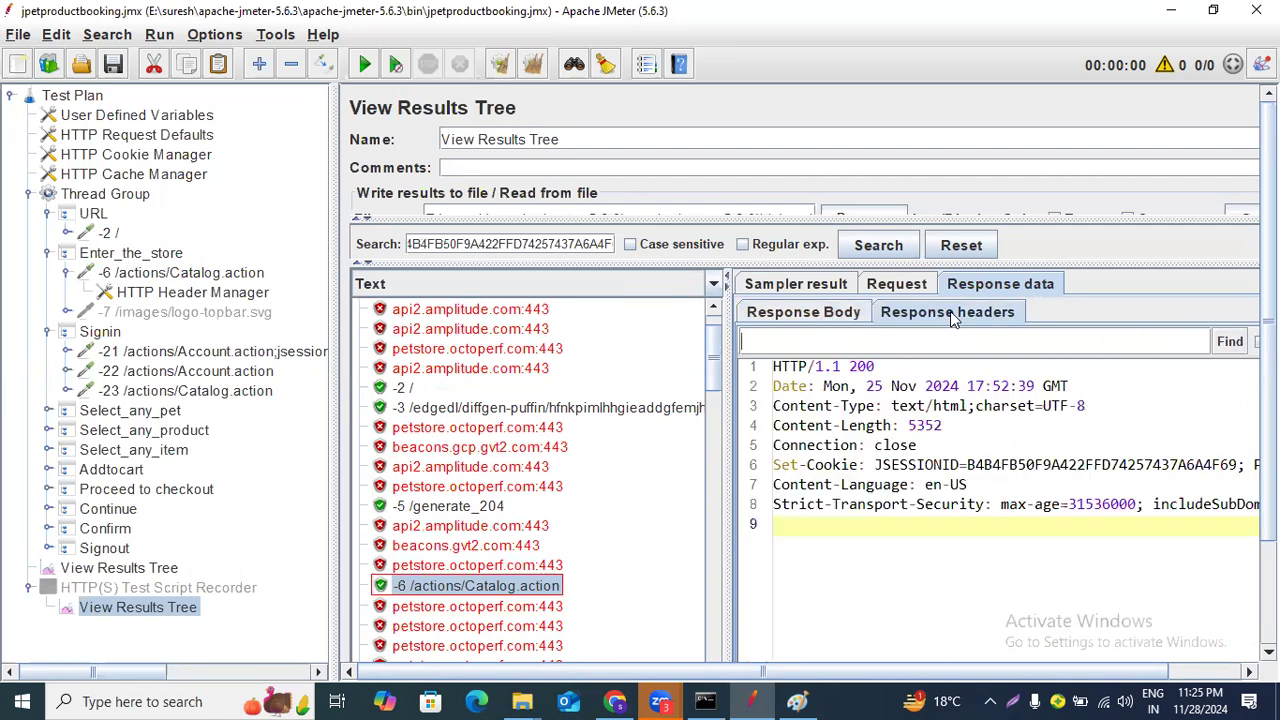
# Search the -6 /actions/Catalog.action sample's response headers and response body for the copied jsessionid value.
pyautogui.click(912, 336)
pyautogui.write('B4B4FB50F9A422FFD74257437A6A4F69')
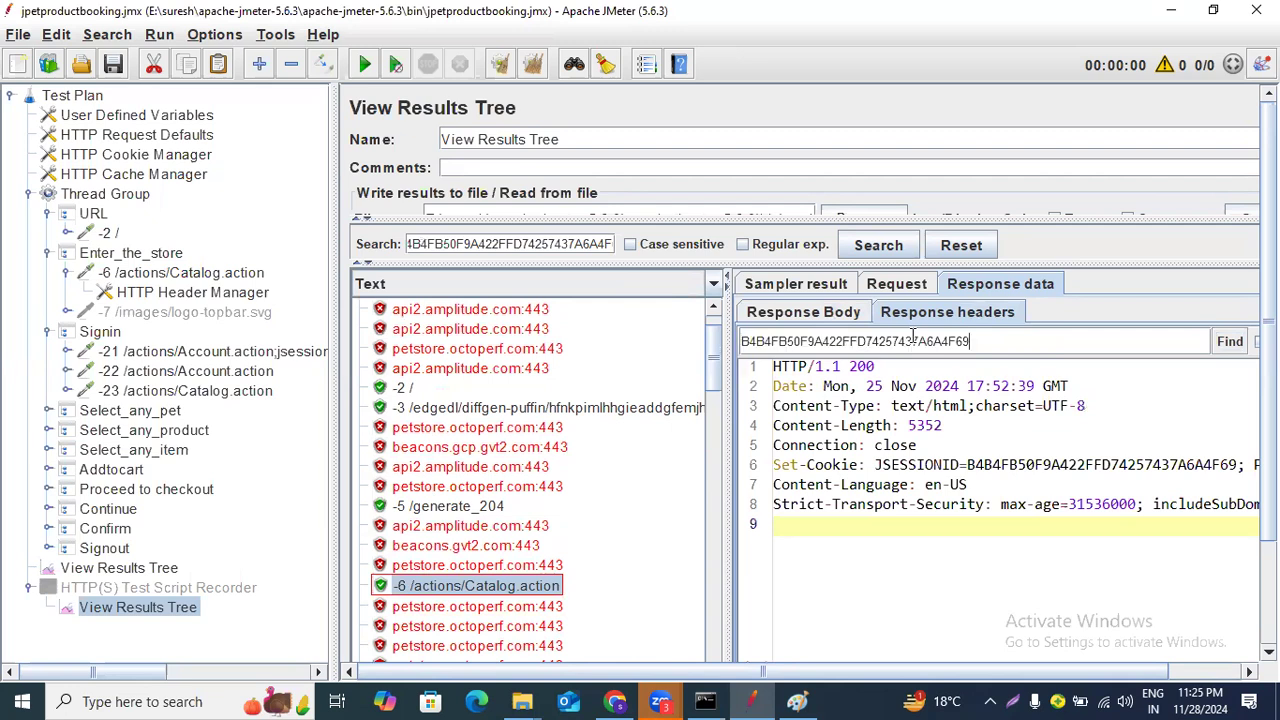
pyautogui.click(1230, 342)
pyautogui.click(1236, 344)
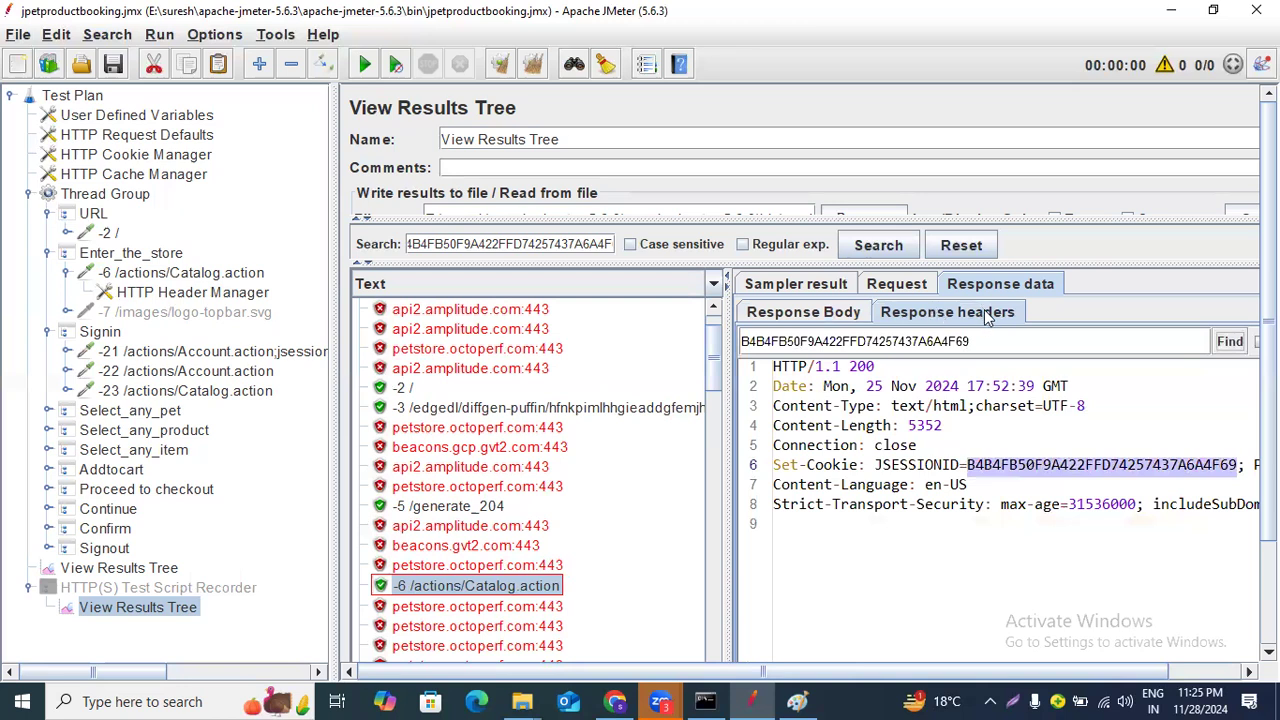
pyautogui.click(806, 316)
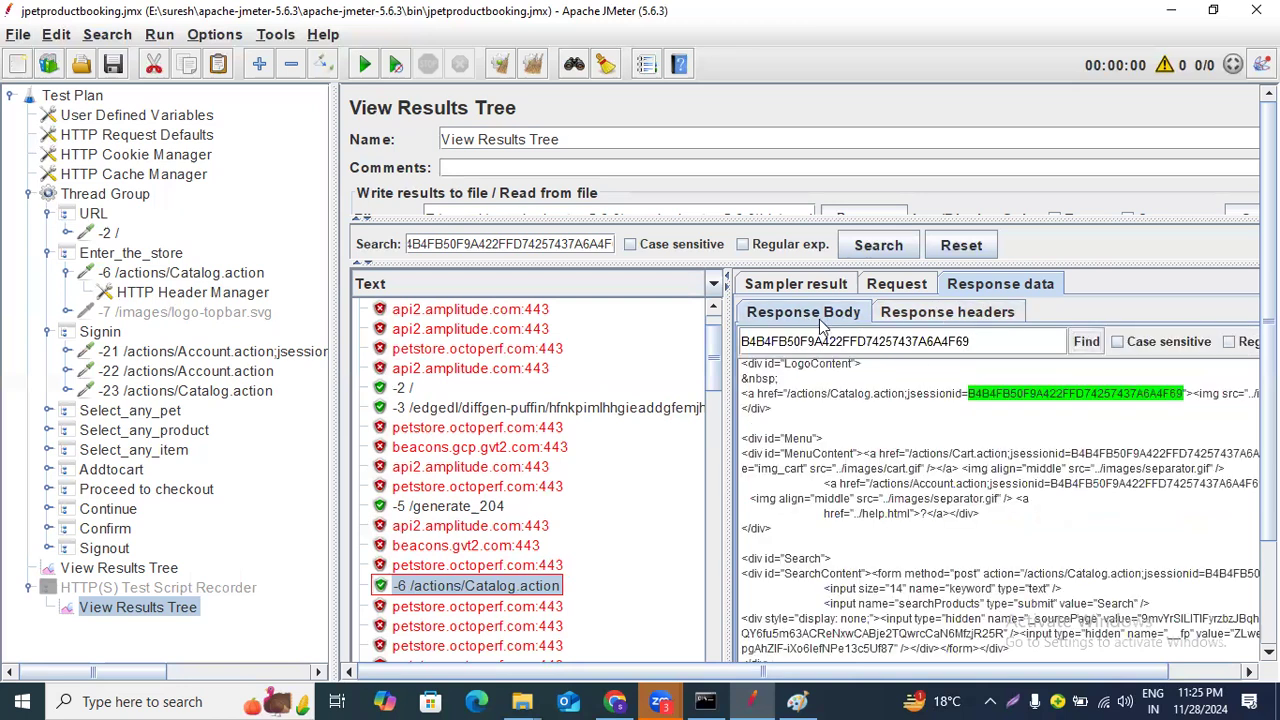
# In Paint, draw a circle labelled AB beside the "6-- request" note and loop around the response "dynamic" note.
pyautogui.click(797, 700)
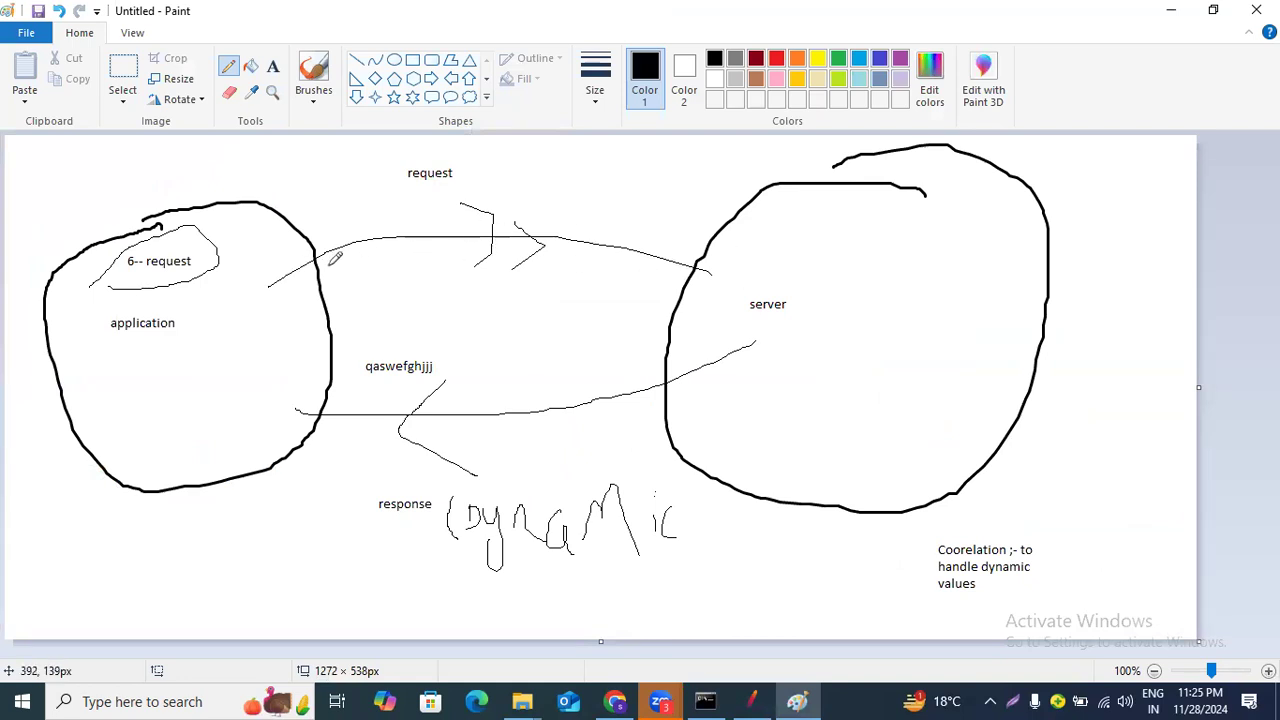
pyautogui.moveTo(276, 250)
pyautogui.mouseDown()
pyautogui.moveTo(212, 288)
pyautogui.moveTo(270, 356)
pyautogui.moveTo(344, 335)
pyautogui.moveTo(315, 243)
pyautogui.moveTo(238, 247)
pyautogui.moveTo(221, 273)
pyautogui.mouseUp()
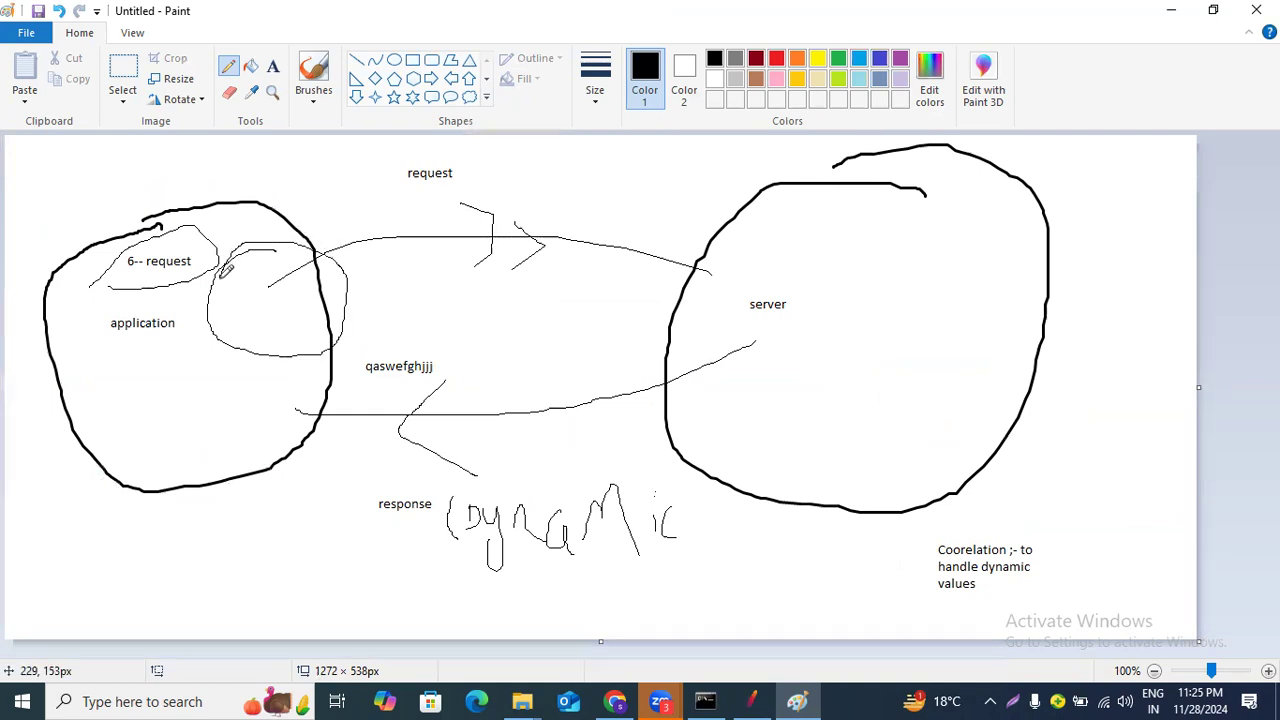
pyautogui.moveTo(246, 327)
pyautogui.mouseDown()
pyautogui.moveTo(253, 299)
pyautogui.moveTo(262, 333)
pyautogui.moveTo(268, 316)
pyautogui.mouseUp()
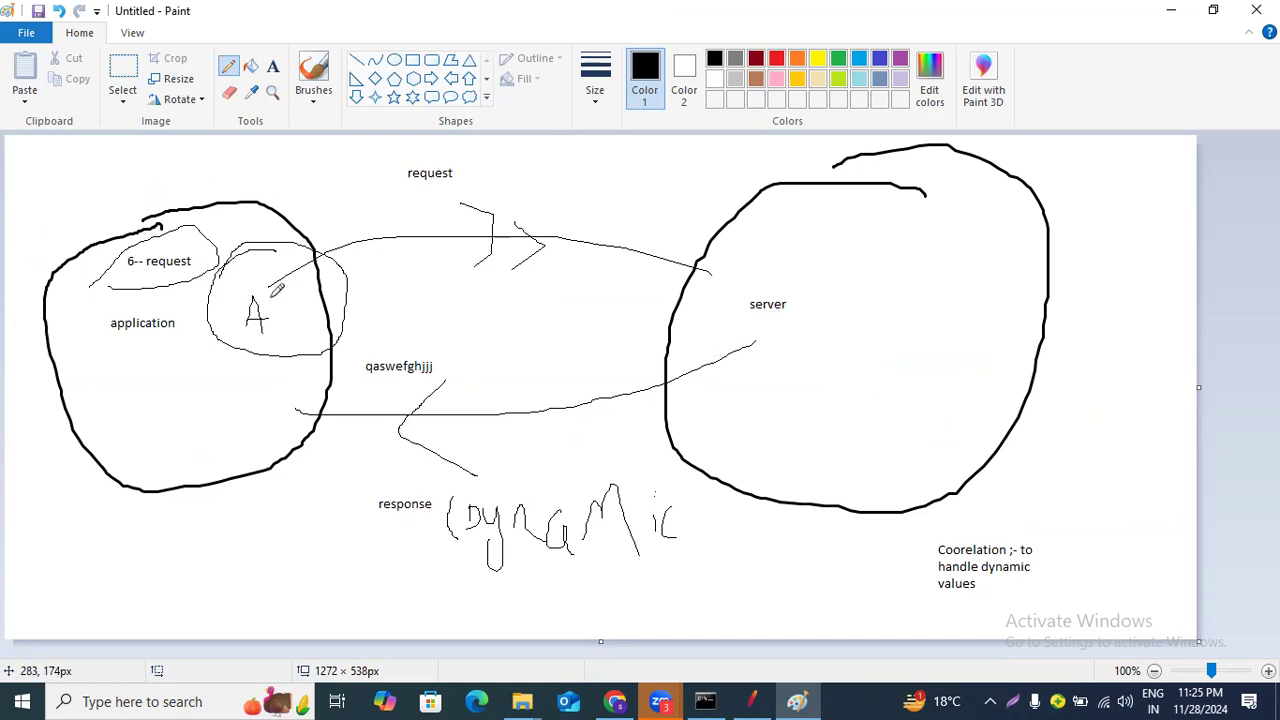
pyautogui.moveTo(267, 293)
pyautogui.mouseDown()
pyautogui.moveTo(243, 329)
pyautogui.moveTo(287, 338)
pyautogui.moveTo(300, 285)
pyautogui.moveTo(297, 345)
pyautogui.mouseUp()
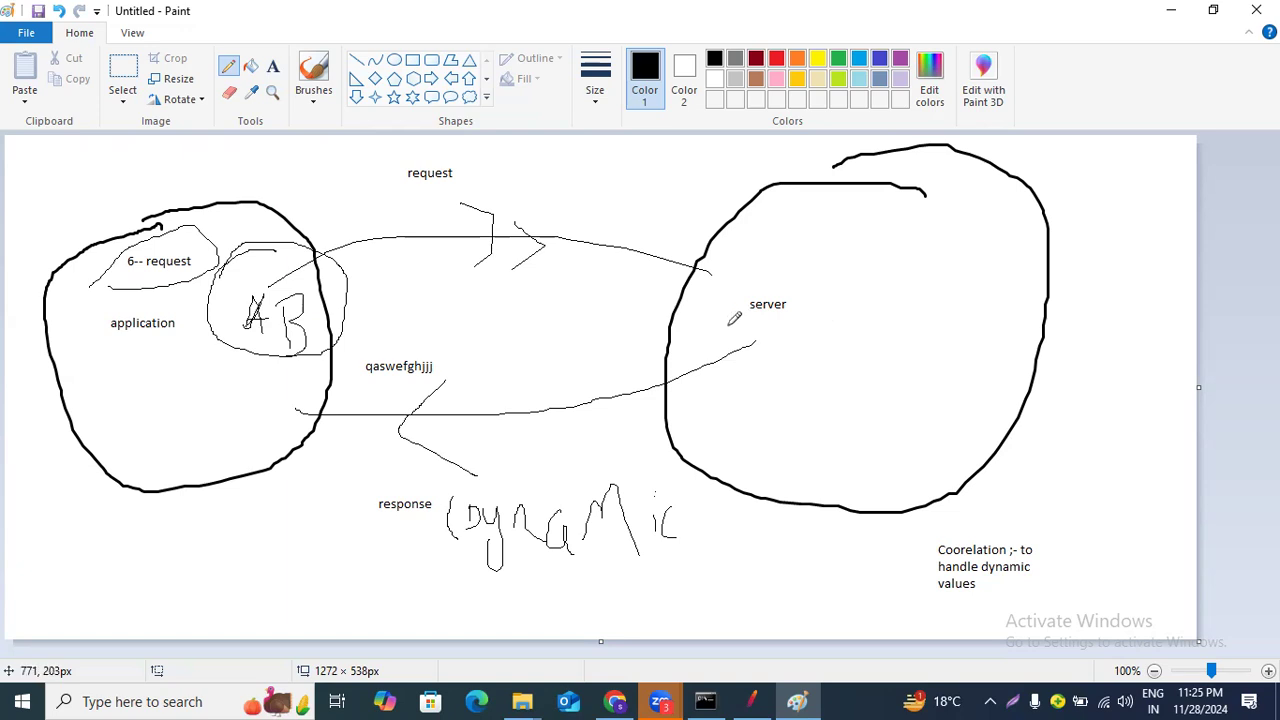
pyautogui.moveTo(616, 464)
pyautogui.mouseDown()
pyautogui.moveTo(490, 438)
pyautogui.moveTo(500, 576)
pyautogui.moveTo(664, 540)
pyautogui.moveTo(676, 490)
pyautogui.mouseUp()
pyautogui.moveTo(541, 457); pyautogui.dragTo(521, 457)
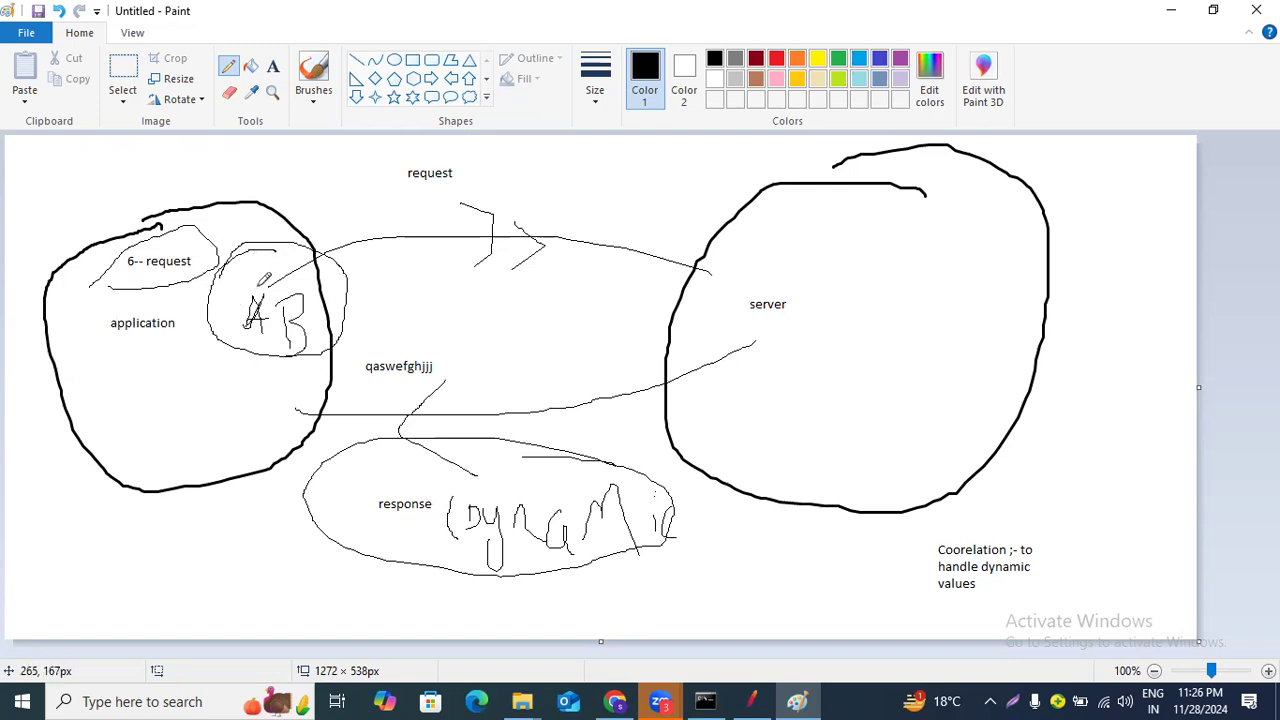
# Select the jsessionid parameter with its value in the -6 /actions/Catalog.action response body.
pyautogui.click(752, 701)
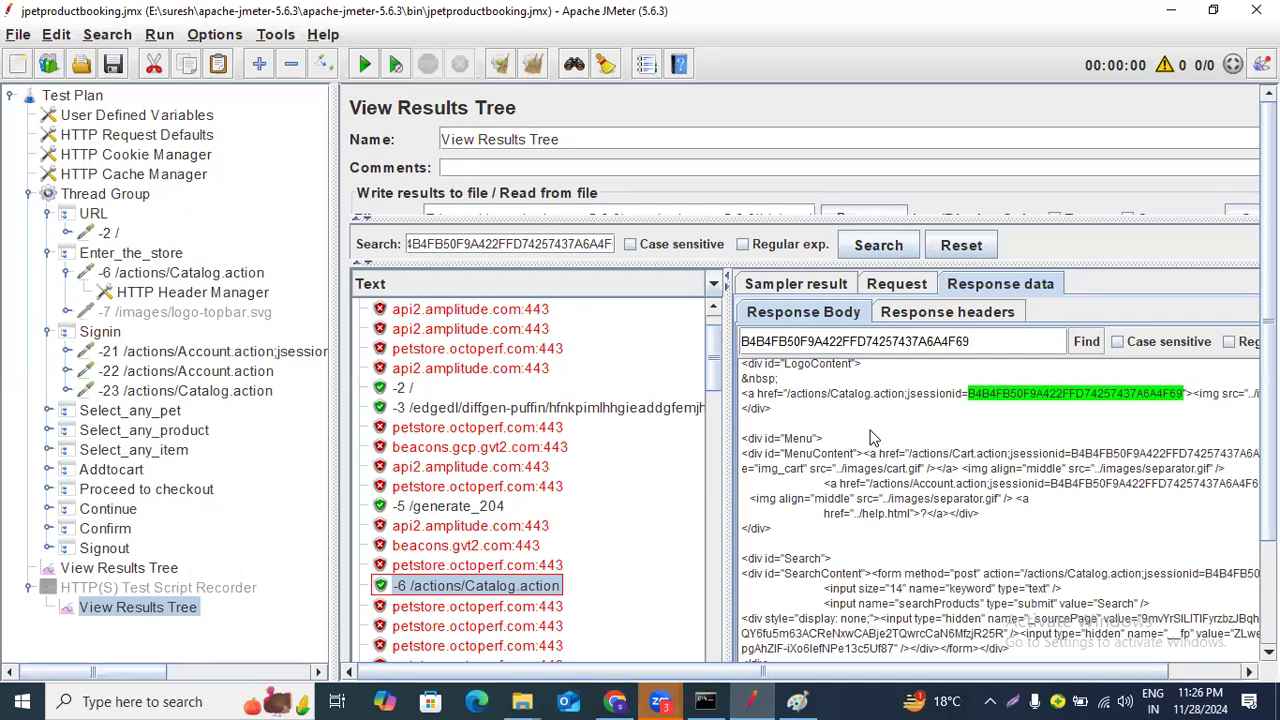
pyautogui.moveTo(907, 401); pyautogui.dragTo(1105, 397)
pyautogui.click(1069, 428)
pyautogui.moveTo(907, 397); pyautogui.dragTo(1187, 401)
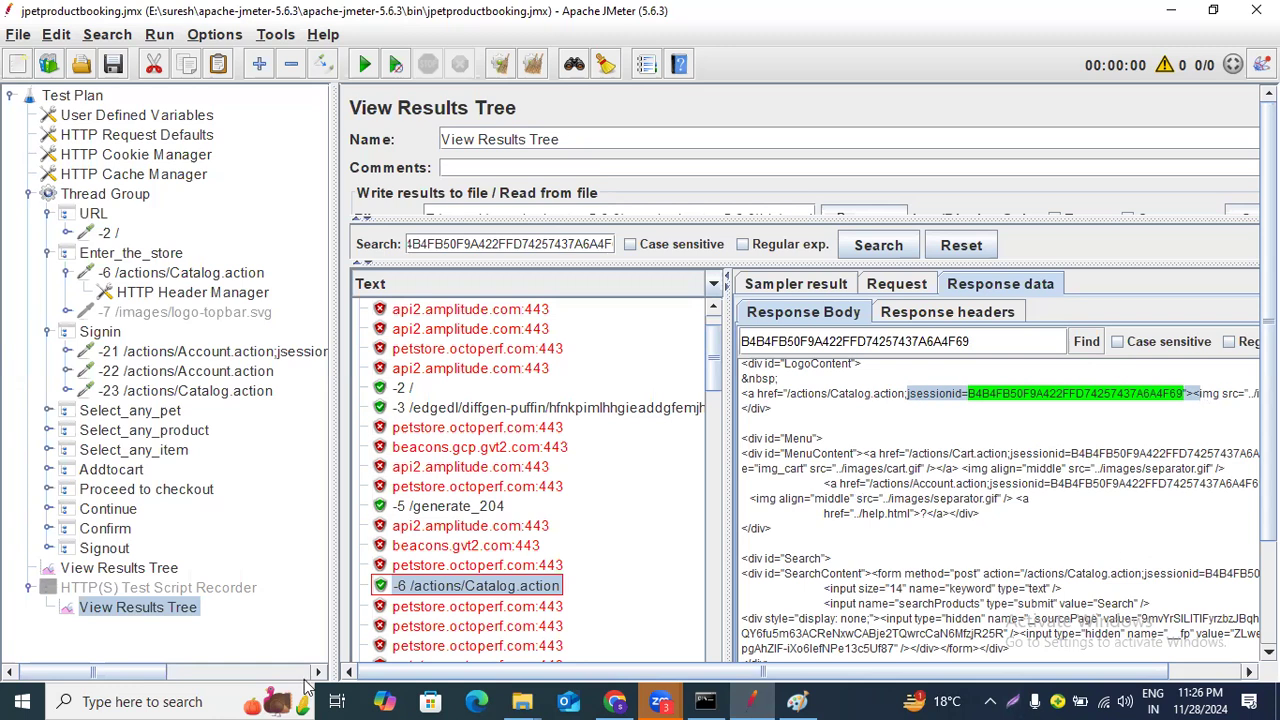
# Open Notepad, maximize it, and paste the copied jsessionid parameter into the blank document.
pyautogui.click(215, 700)
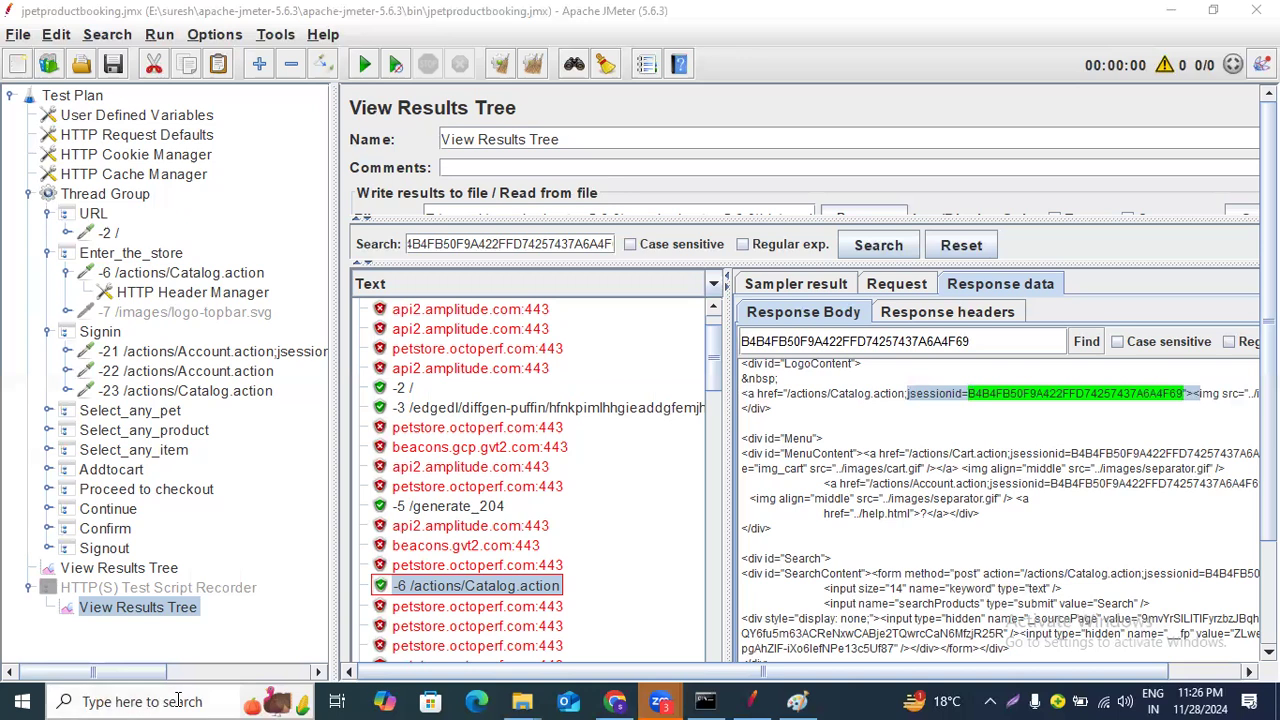
pyautogui.write('n')
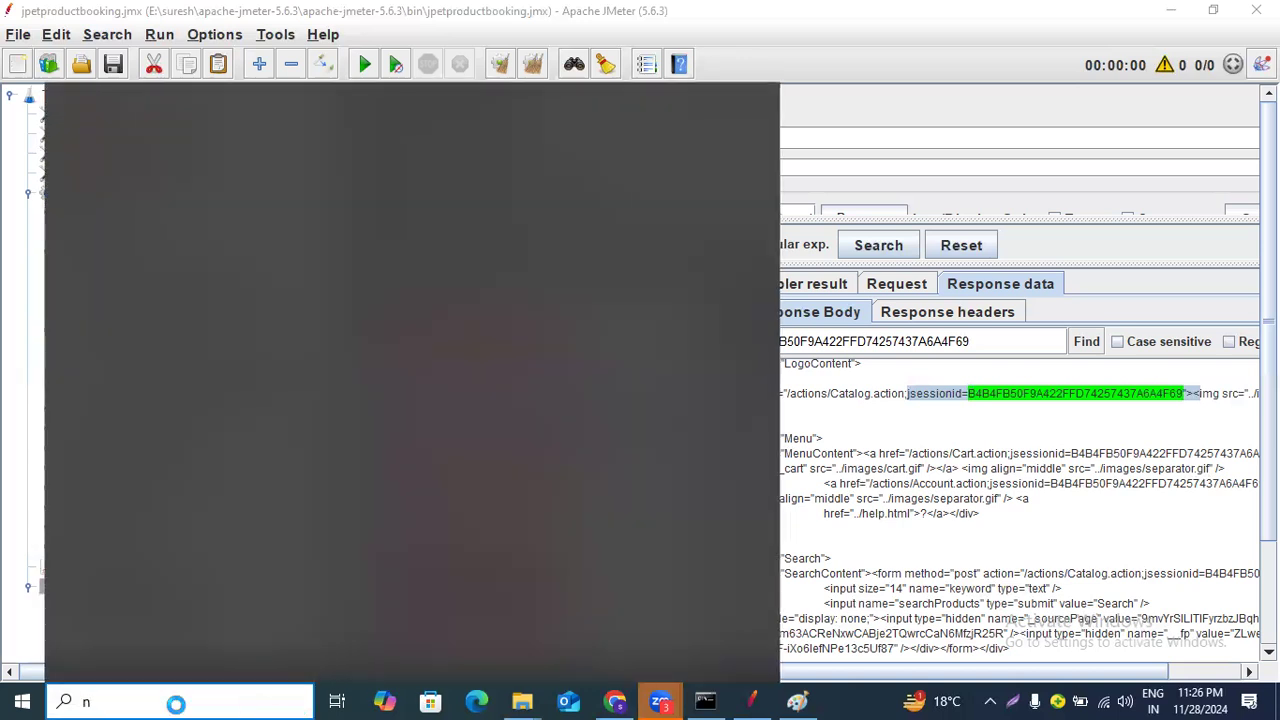
pyautogui.write('ot')
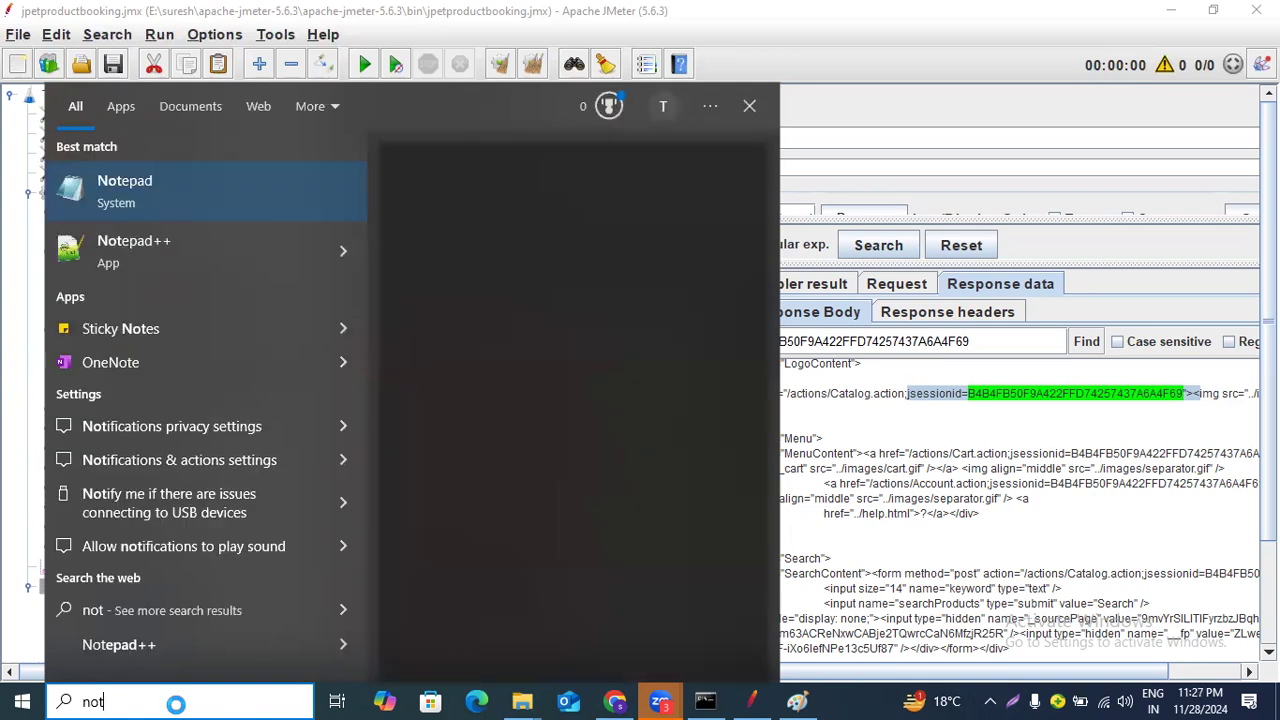
pyautogui.click(110, 204)
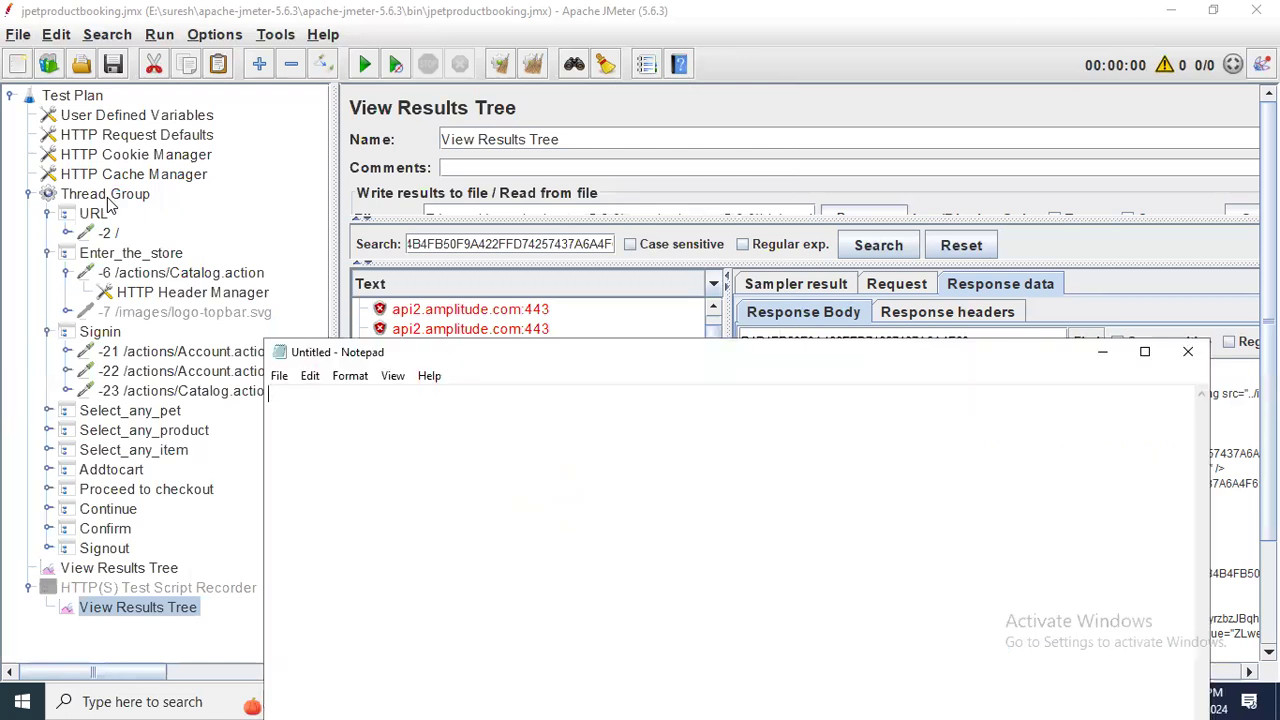
pyautogui.click(1145, 351)
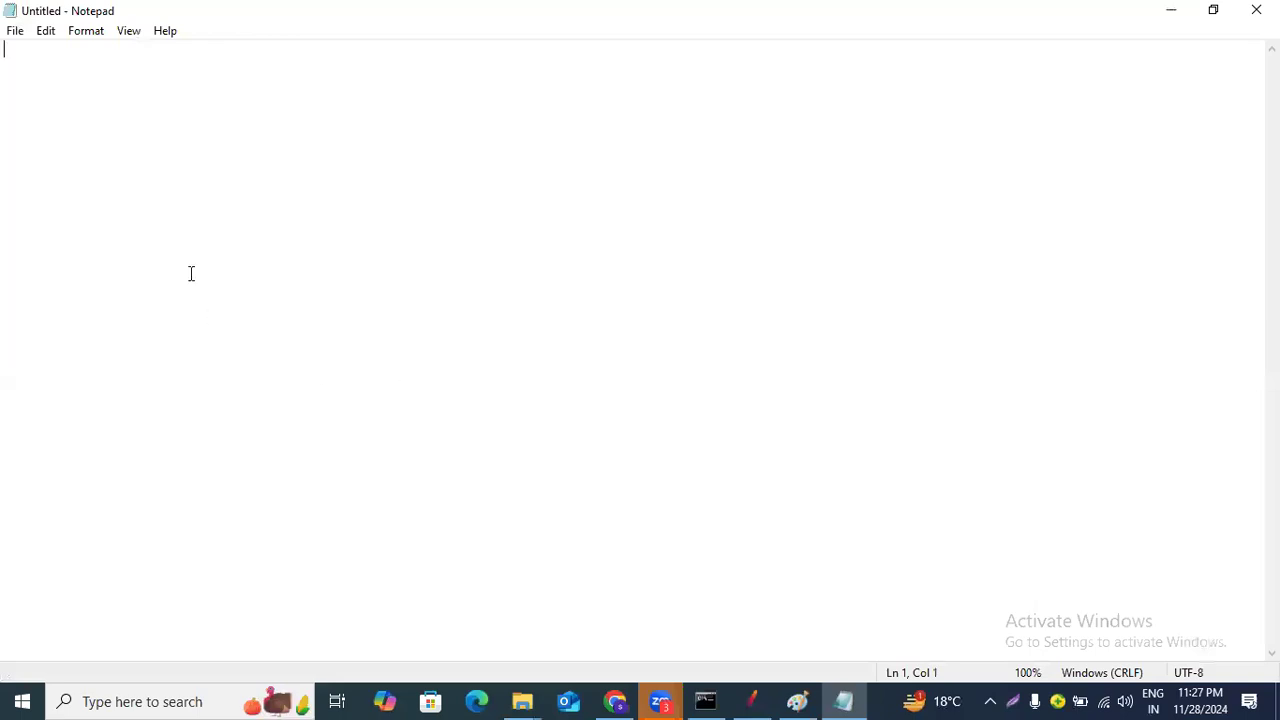
pyautogui.write('jsessionid=B4B4FB50F9A422FFD74257437A6A4F69"><')
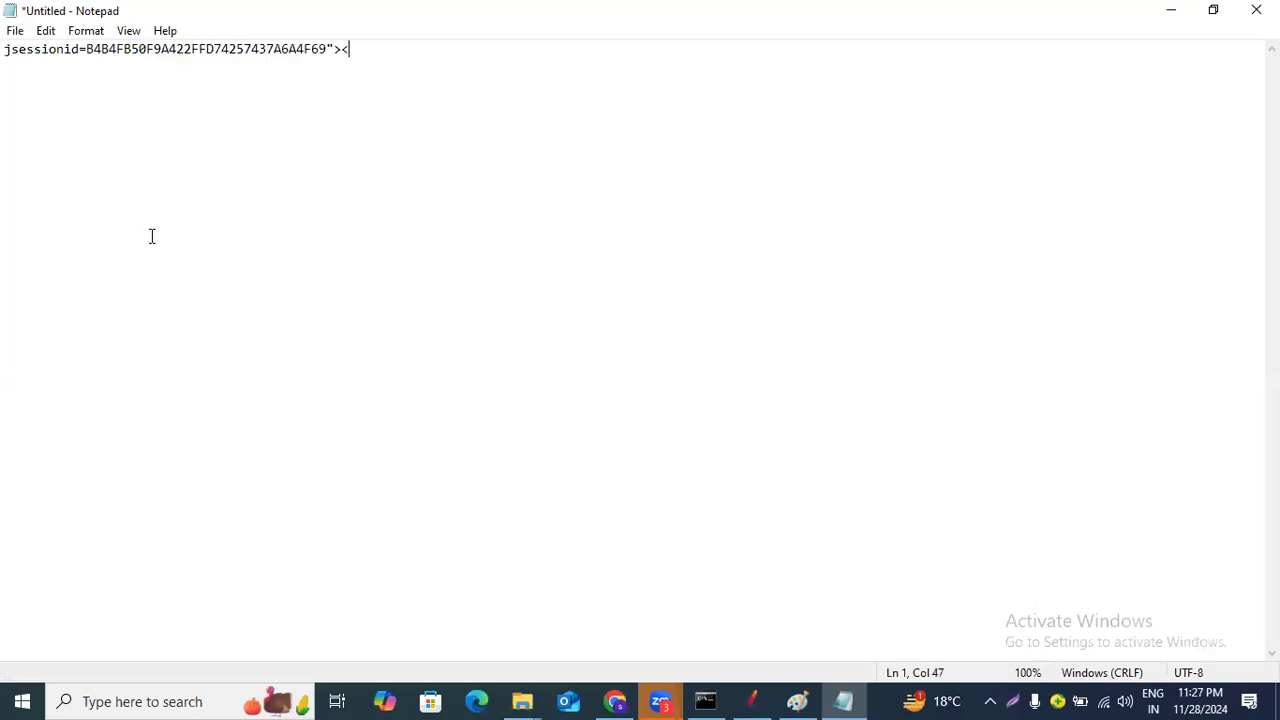
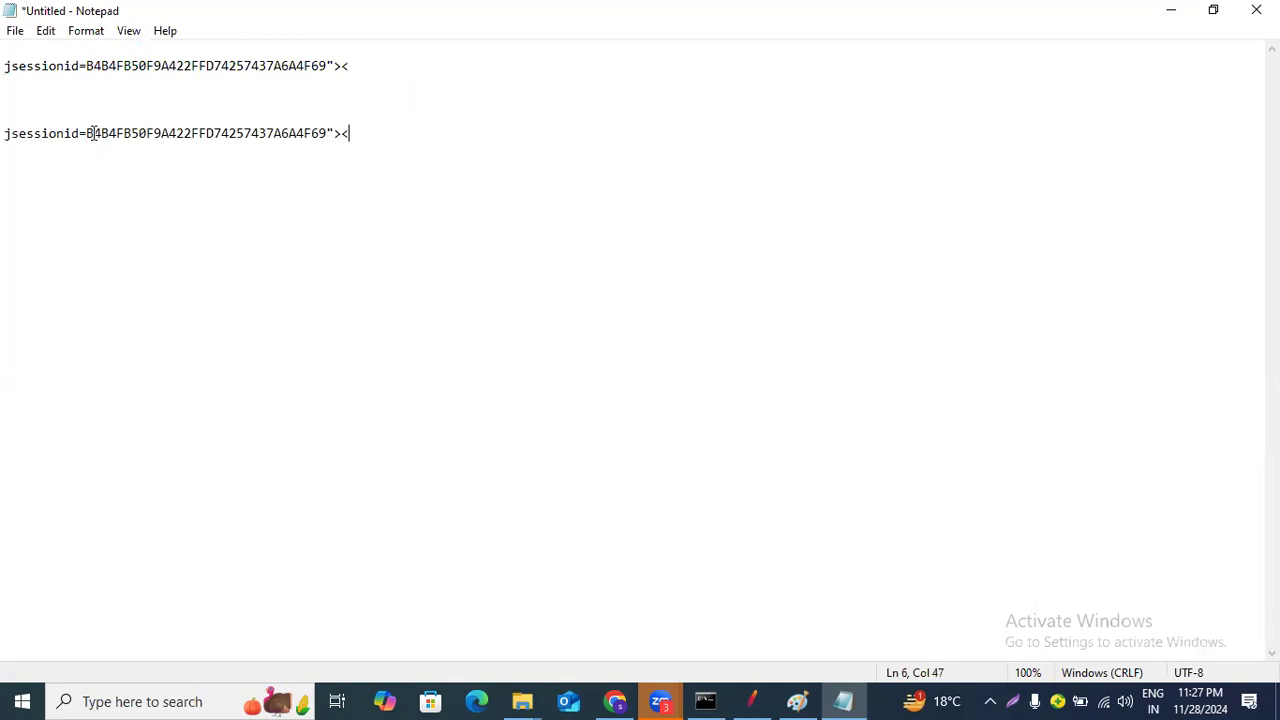
# Select the jsessionid value on the second pasted line, excluding the parameter name and trailing characters.
pyautogui.moveTo(86, 133); pyautogui.dragTo(329, 133)
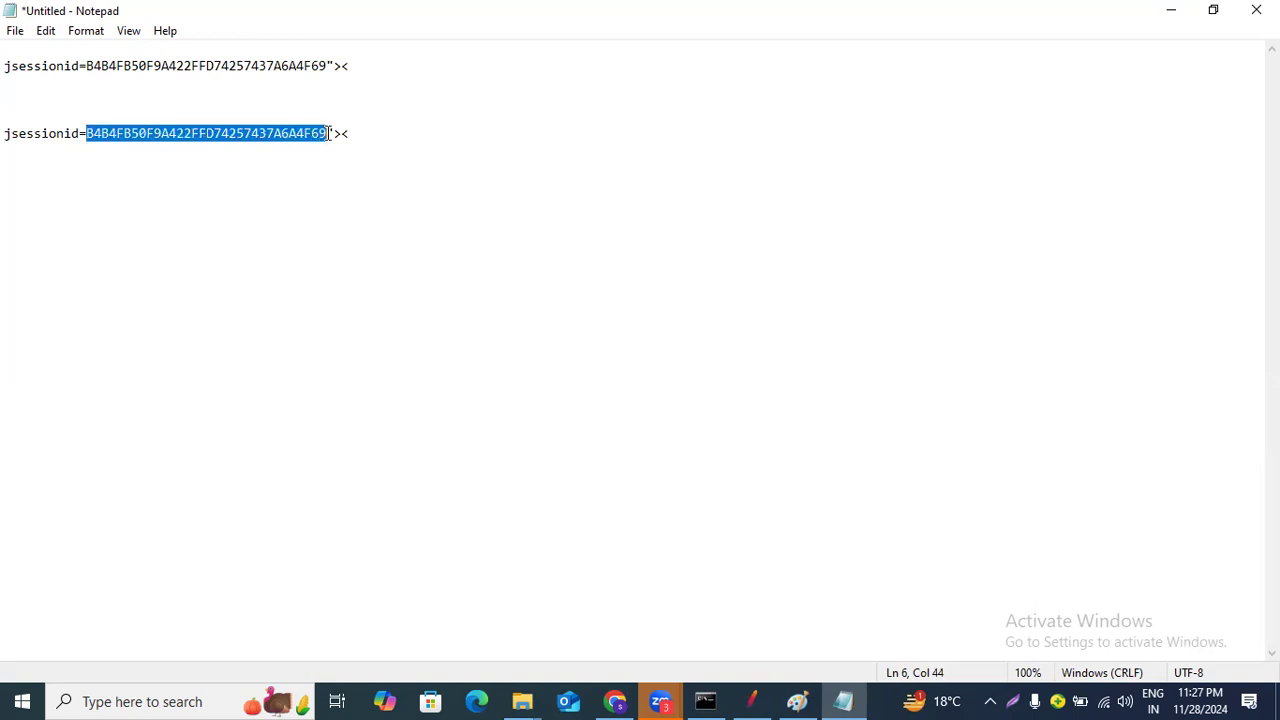
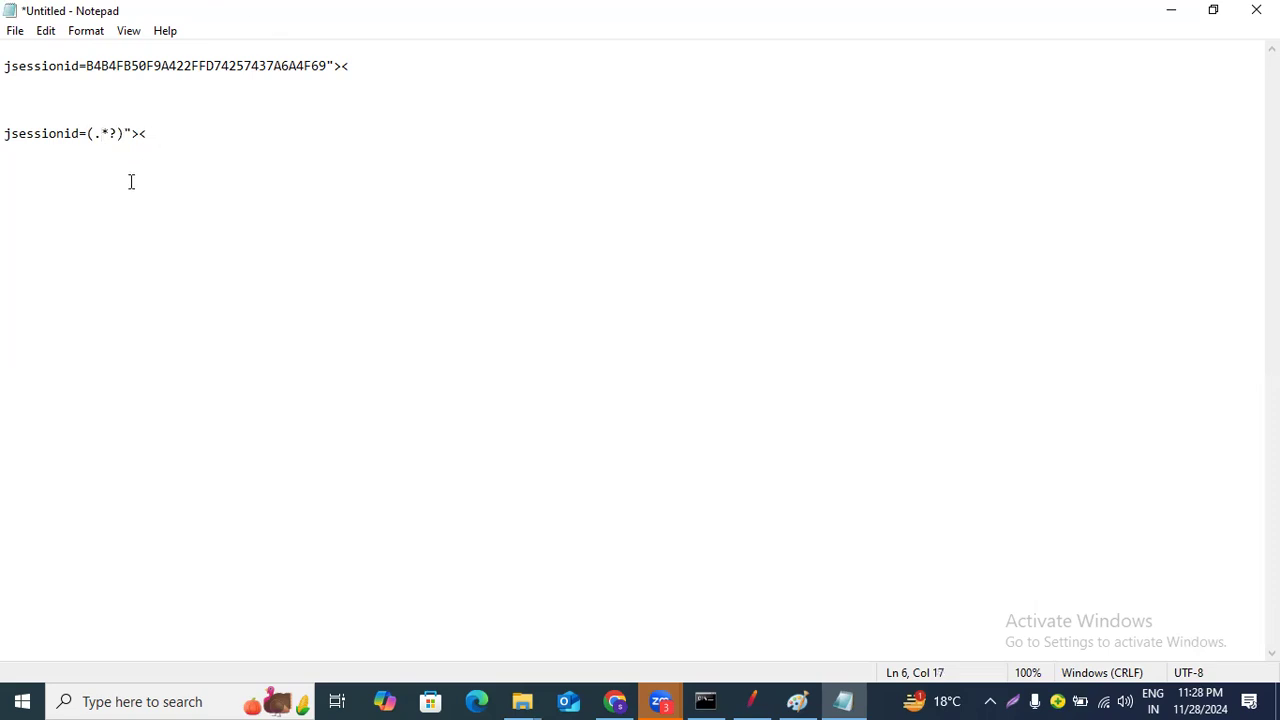
# Add a note line "Regular expression ----(.*?)" a few lines below the jsessionid pattern line.
pyautogui.click(22, 183)
pyautogui.click(178, 132)
pyautogui.press('Return')
pyautogui.press('Return')
pyautogui.press('Return')
pyautogui.write('Regular expression ')
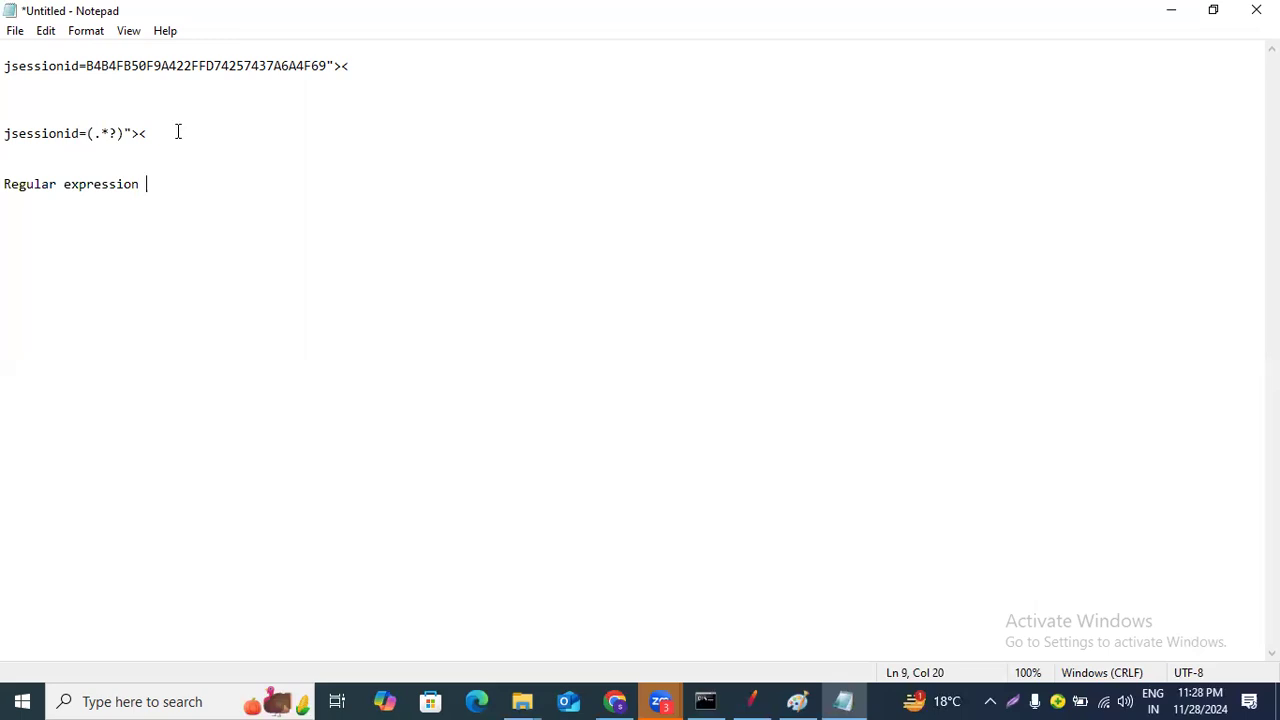
pyautogui.write('----(.*?)')
# Copy the whole pattern line jsessionid=(.*?)">< from the notes.
pyautogui.moveTo(88, 134); pyautogui.dragTo(124, 134)
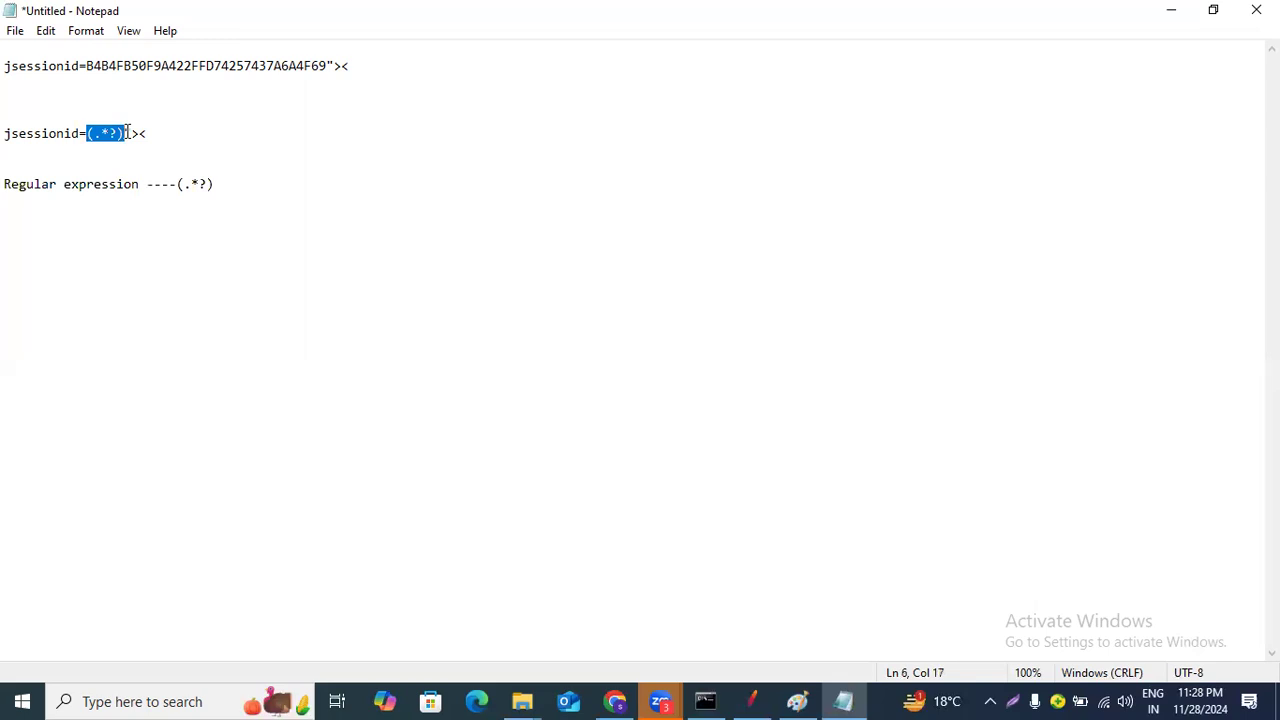
pyautogui.moveTo(151, 133); pyautogui.dragTo(9, 133)
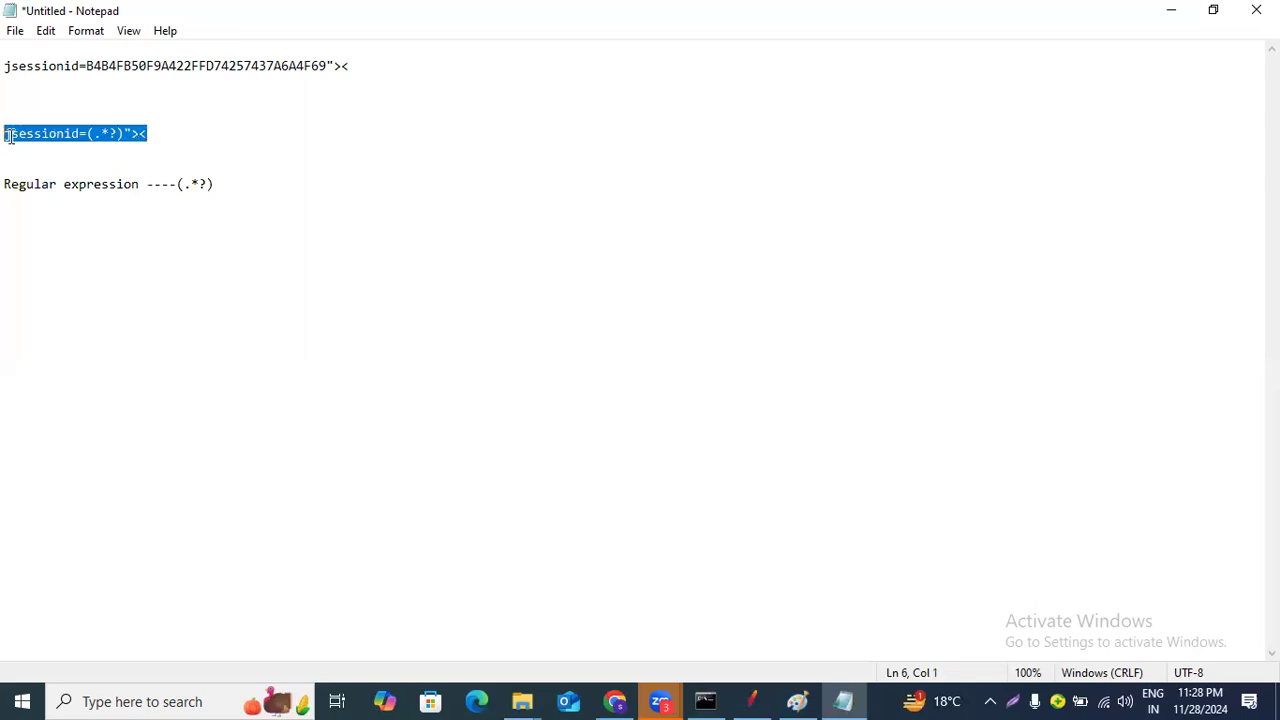
pyautogui.rightClick(20, 130)
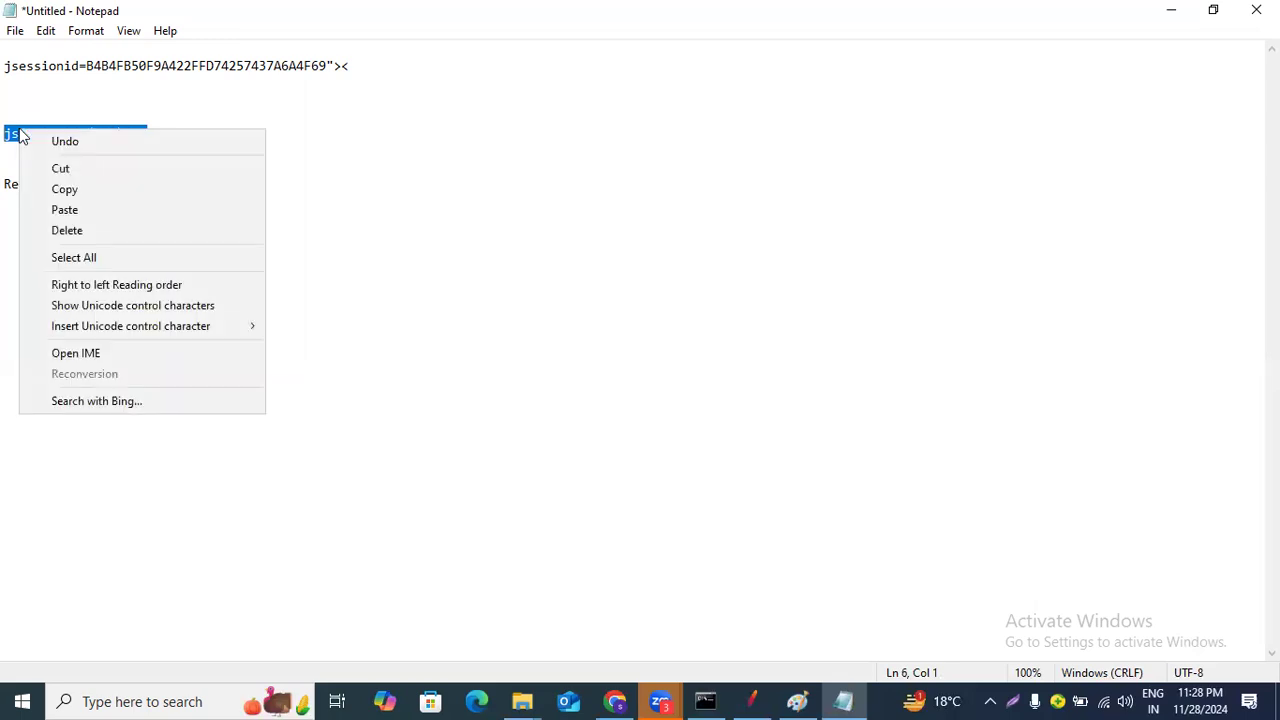
pyautogui.click(62, 186)
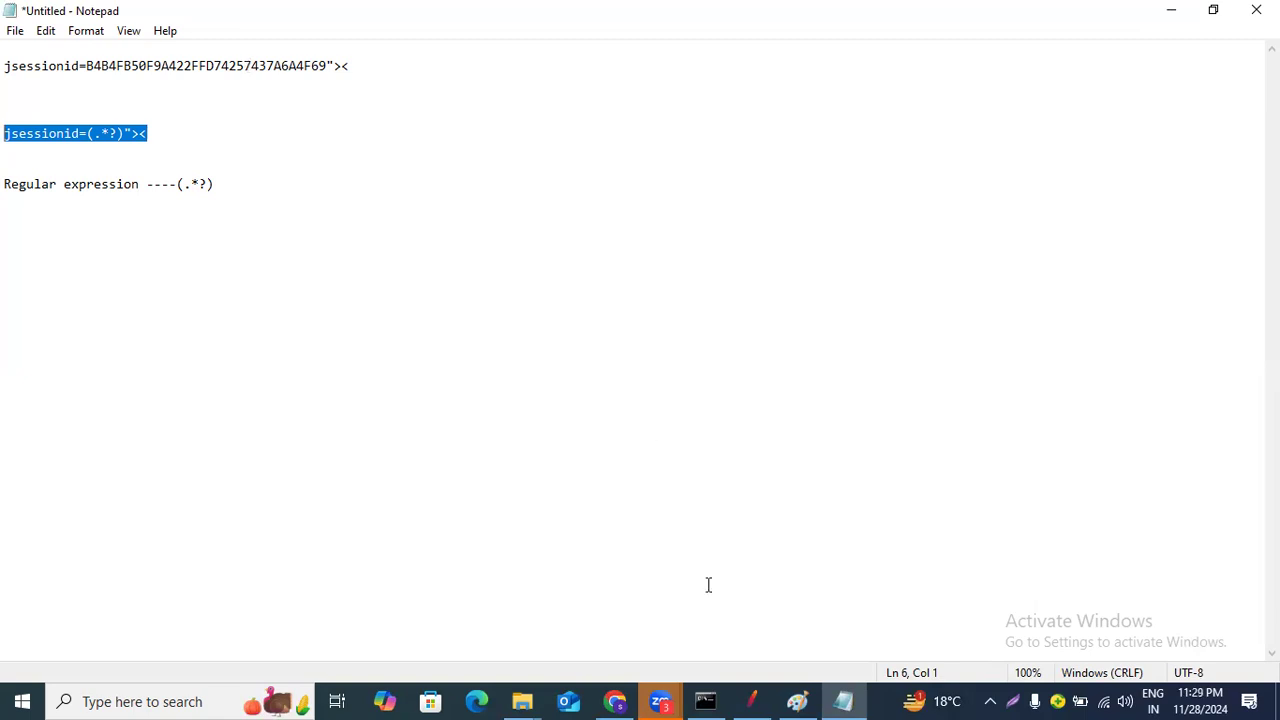
# Switch to JMeter and set the recorder's View Results Tree renderer to RegExp Tester for the Catalog.action result.
pyautogui.click(753, 700)
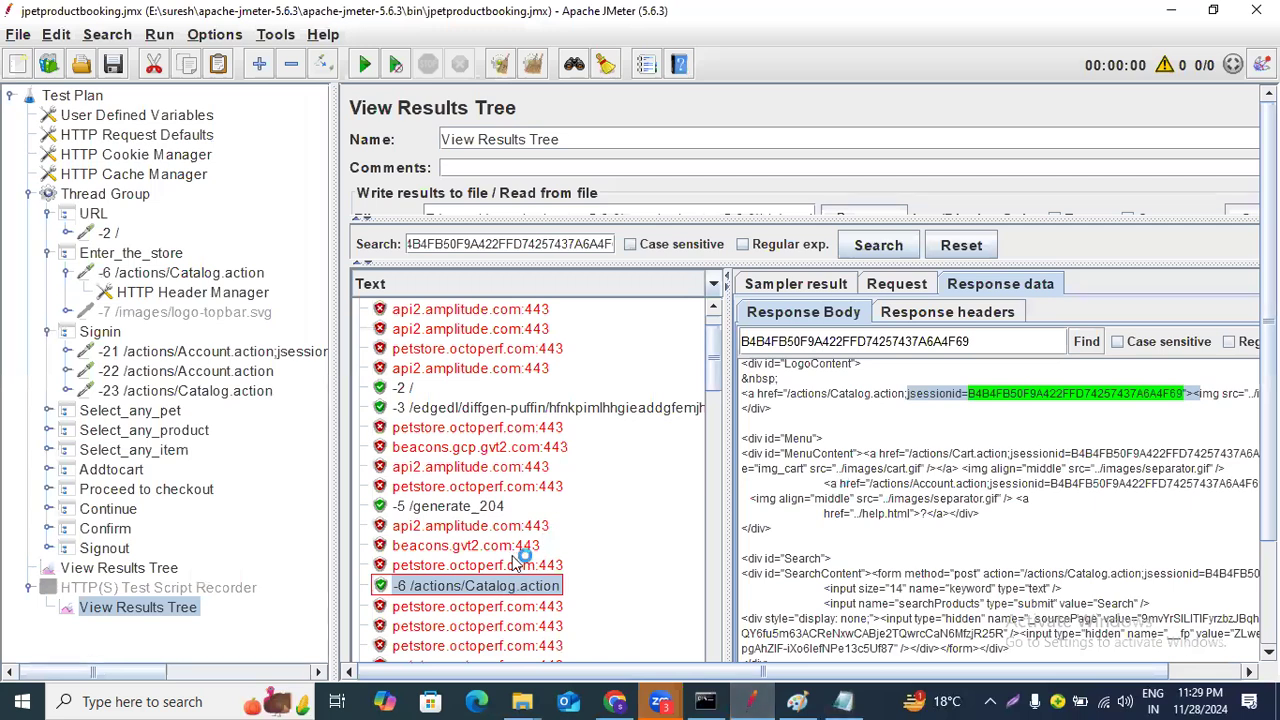
pyautogui.moveTo(933, 393); pyautogui.dragTo(1228, 395)
pyautogui.scroll(-2, 495, 572)
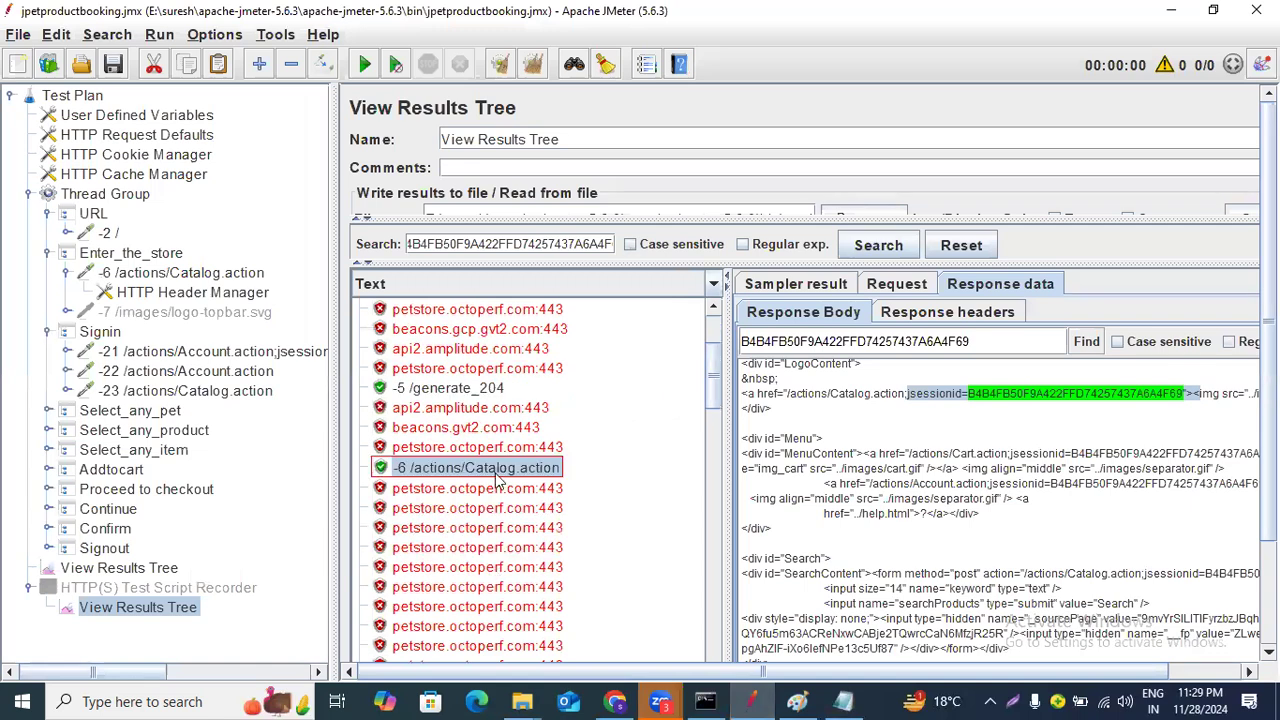
pyautogui.click(714, 291)
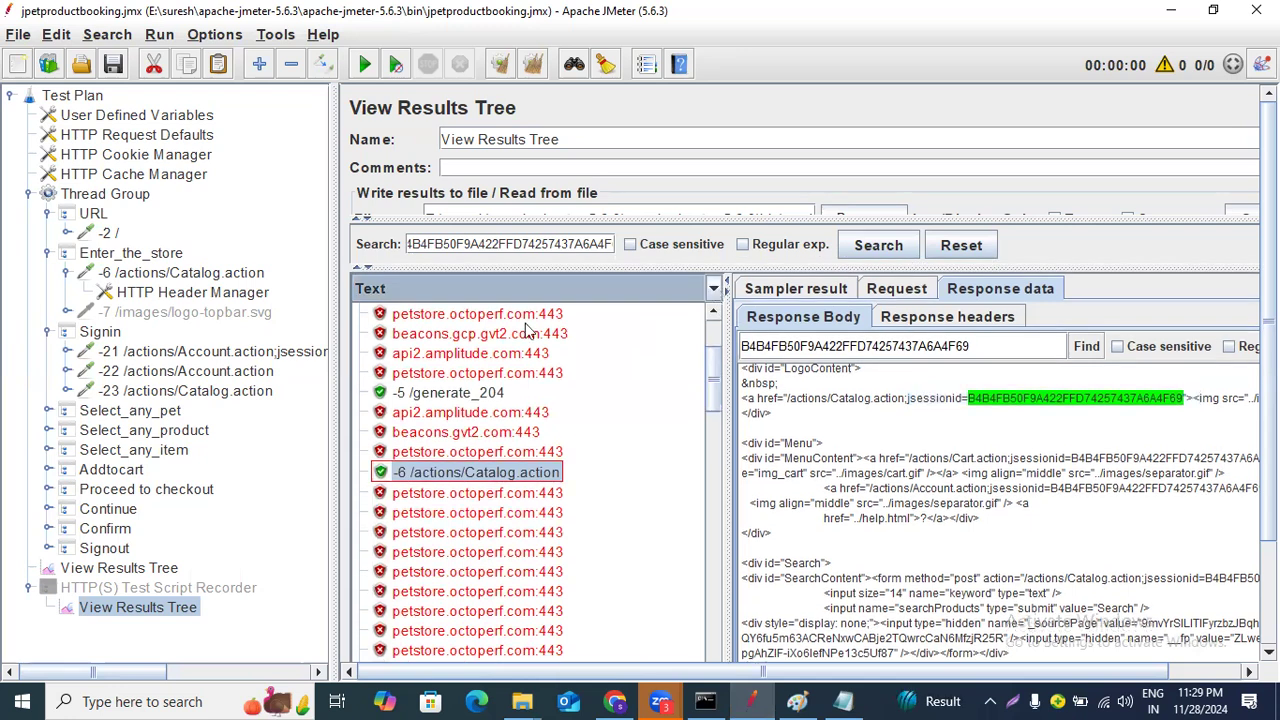
pyautogui.click(714, 291)
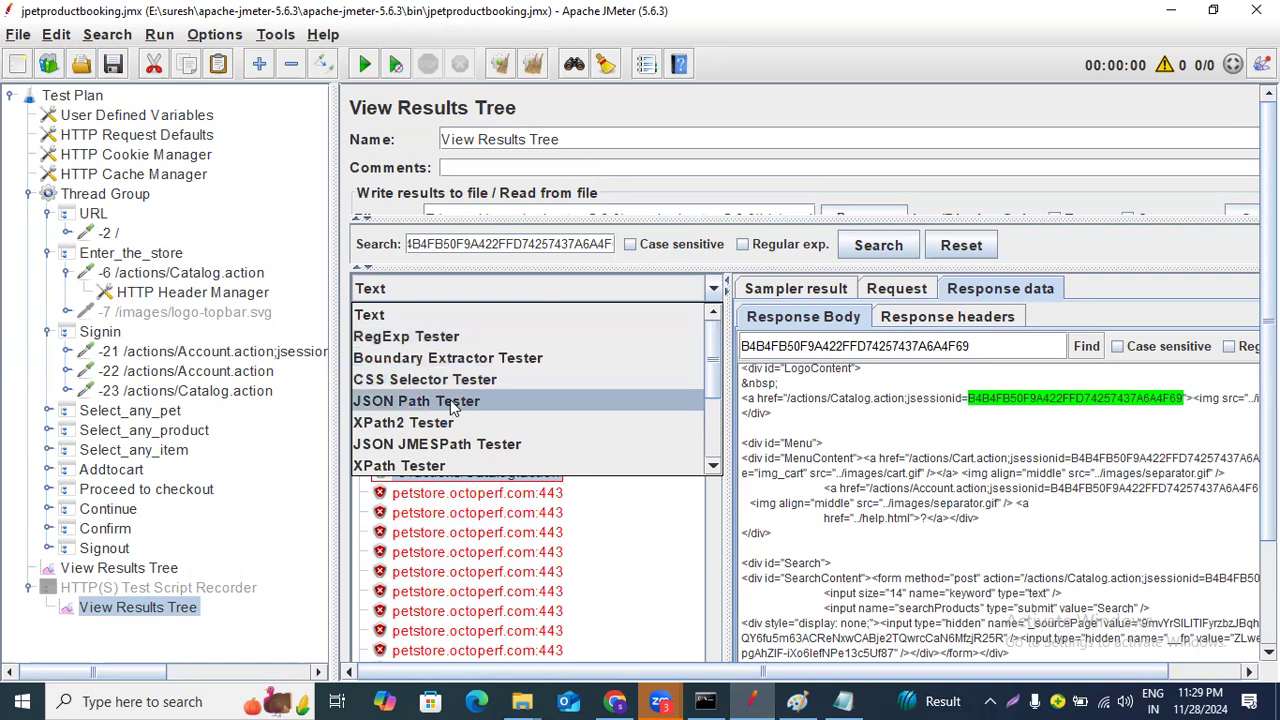
pyautogui.click(444, 338)
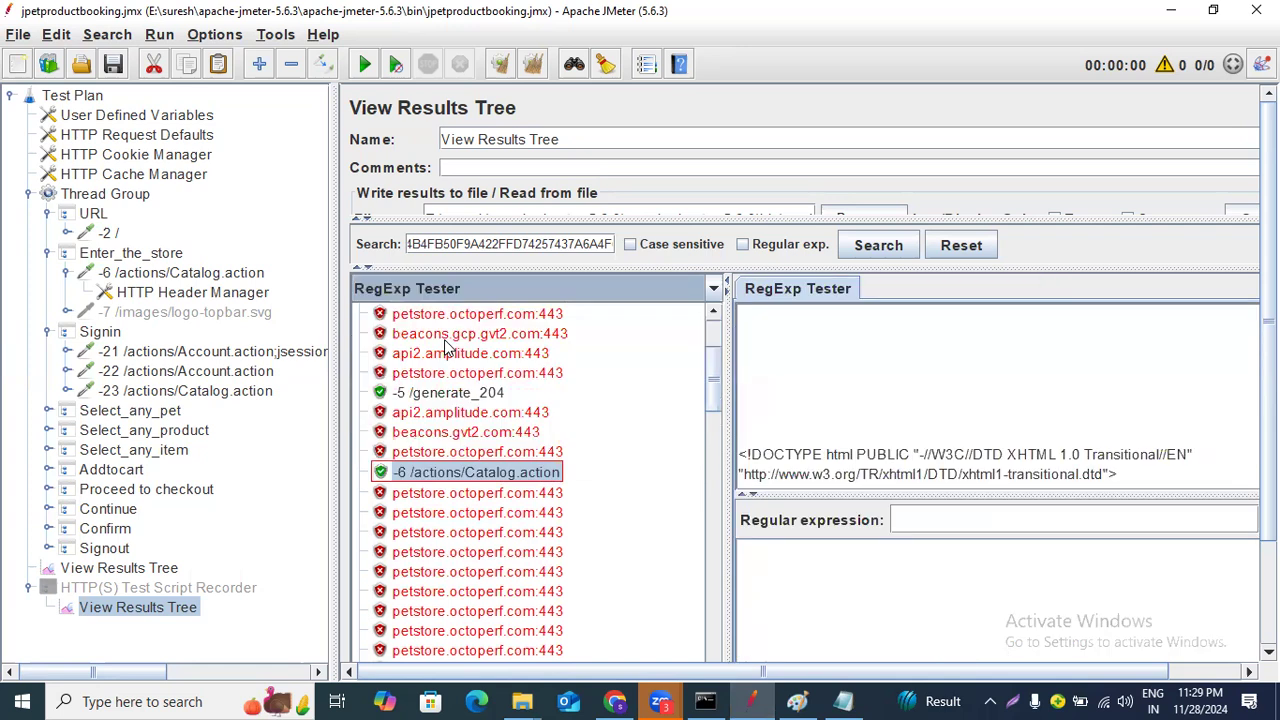
# Paste jsessionid=(.*?)">< into the Regular expression field and run the test.
pyautogui.scroll(-2, 897, 431)
pyautogui.scroll(2, 896, 420)
pyautogui.click(956, 521)
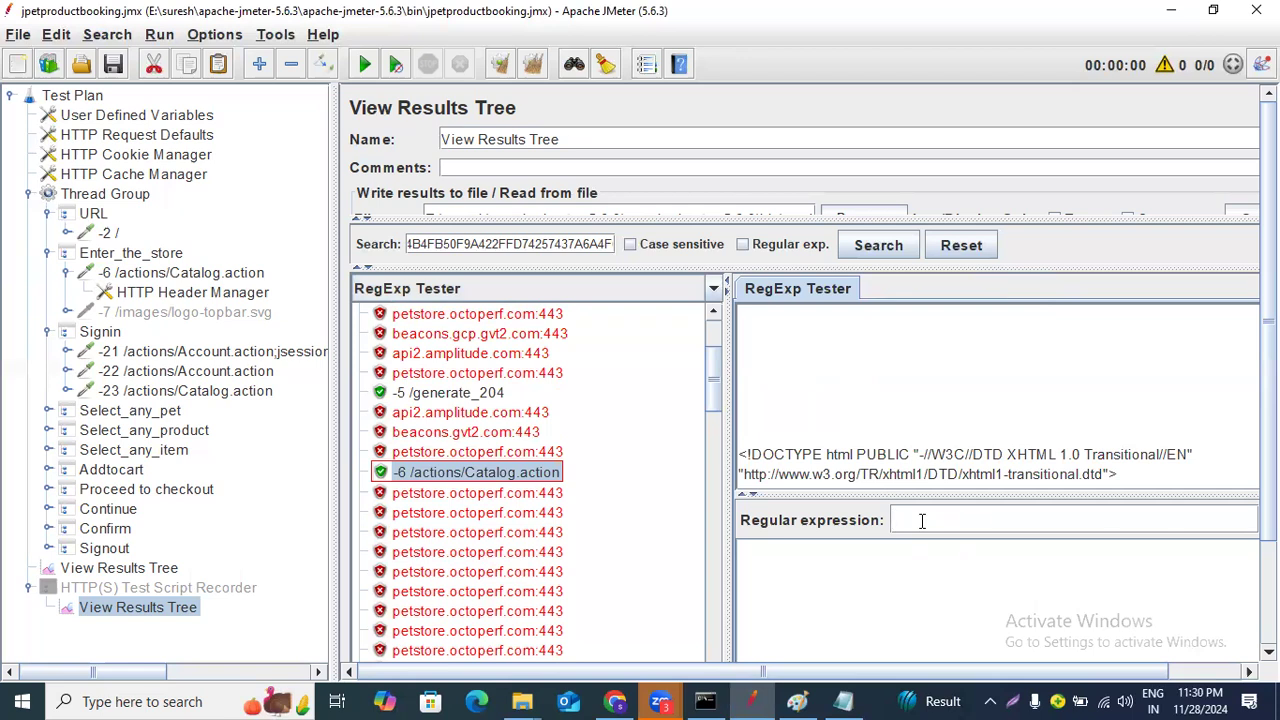
pyautogui.click(922, 520)
pyautogui.hotkey('ctrl', 'v')
pyautogui.moveTo(785, 680); pyautogui.dragTo(861, 680)
pyautogui.click(1234, 549)
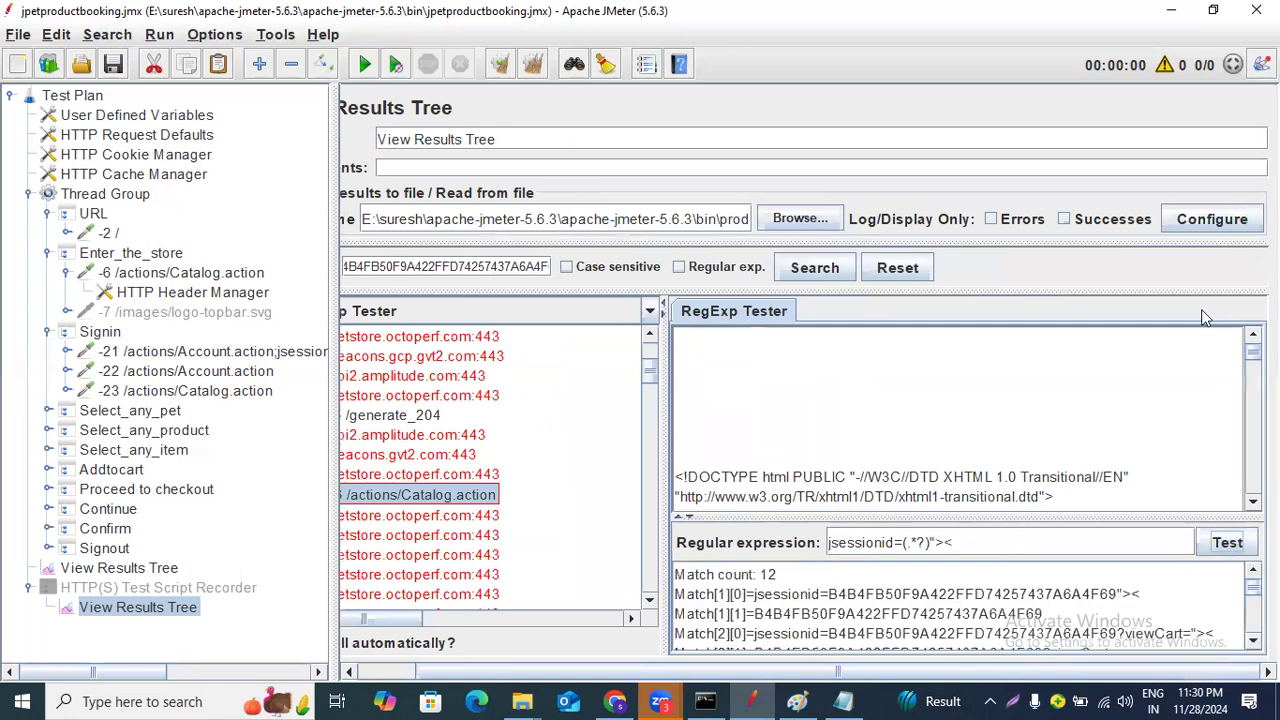
# Zoom out the JMeter interface twice.
pyautogui.click(237, 40)
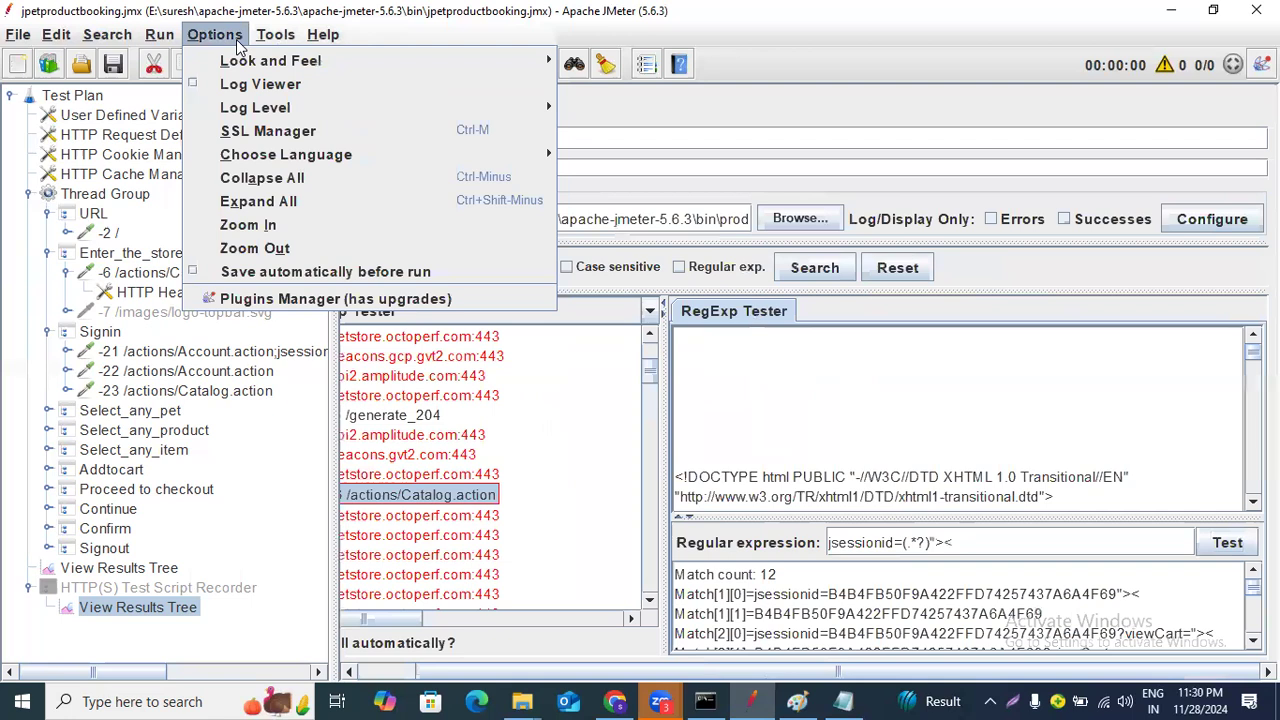
pyautogui.click(253, 253)
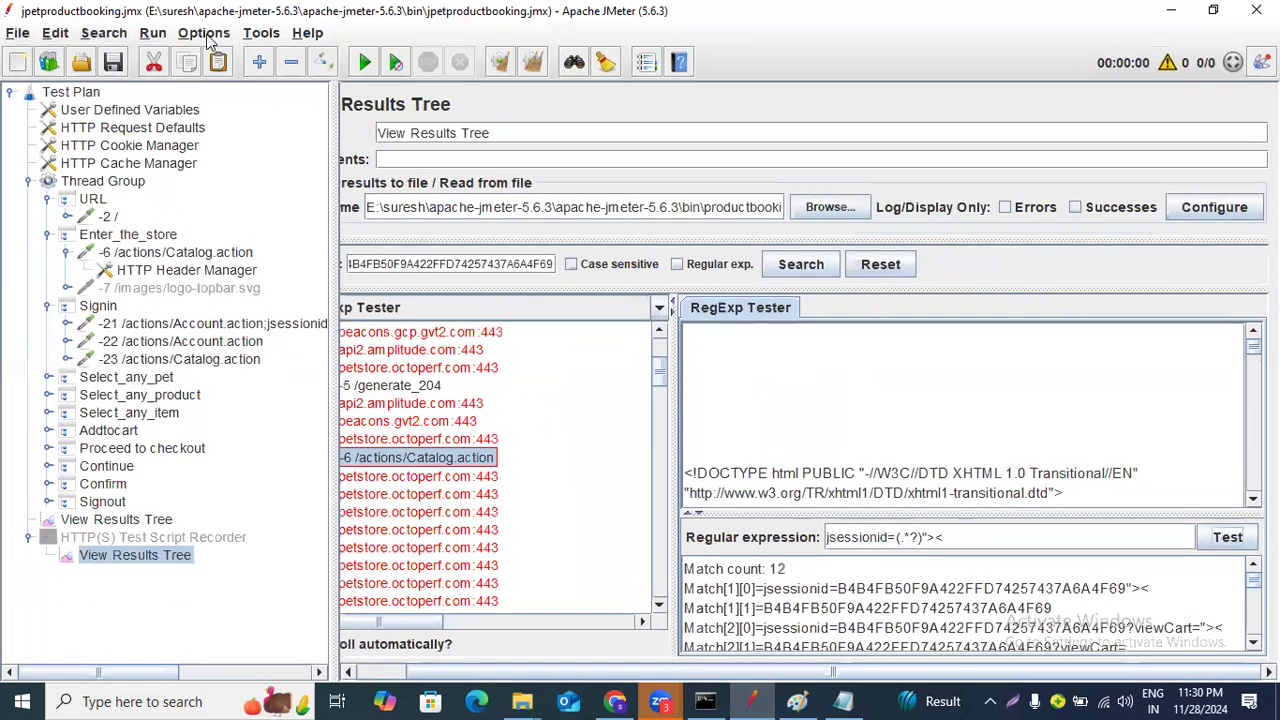
pyautogui.click(208, 38)
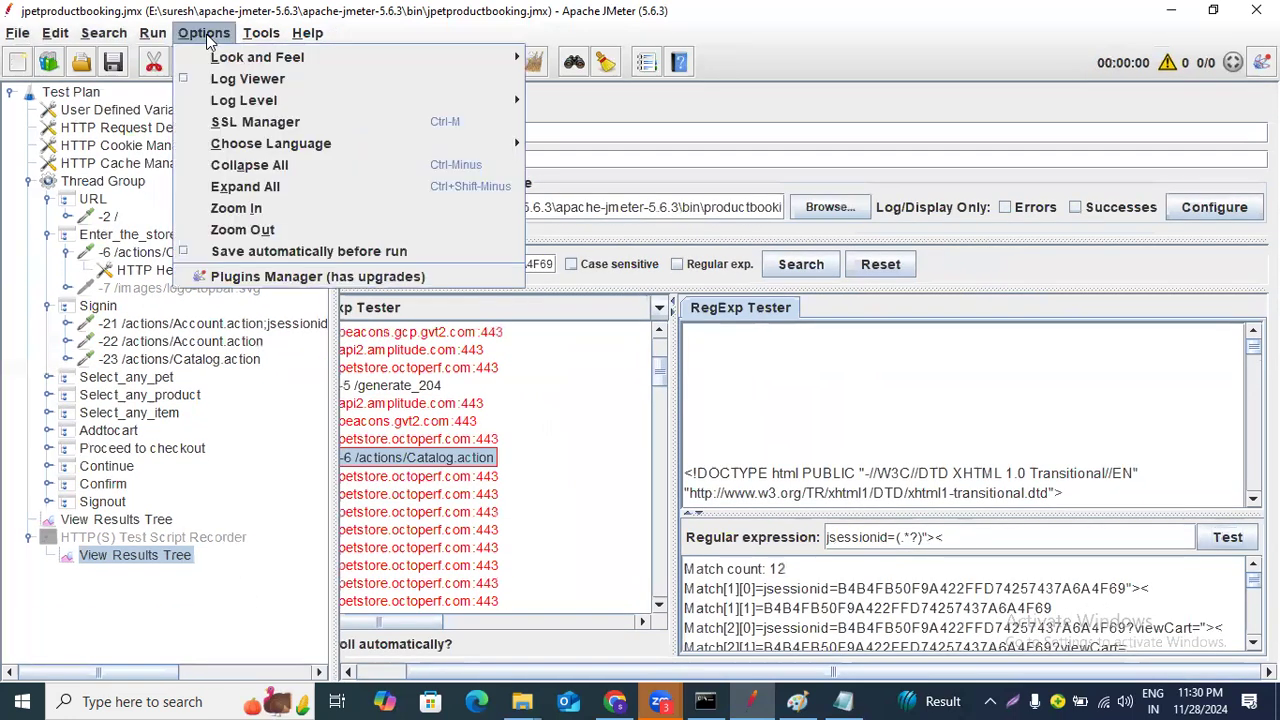
pyautogui.click(216, 233)
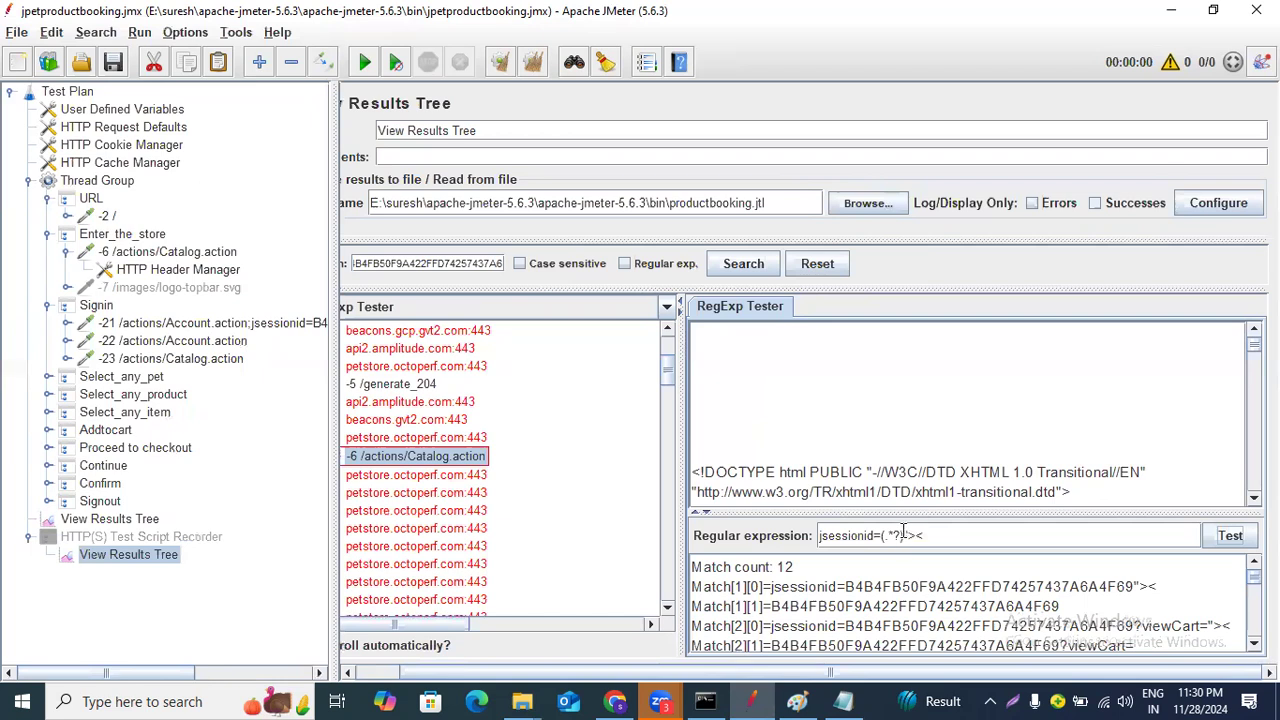
# Examine the regex test results, comparing each full match with its captured group value.
pyautogui.moveTo(904, 535); pyautogui.dragTo(876, 535)
pyautogui.click(847, 586)
pyautogui.moveTo(847, 587); pyautogui.dragTo(1138, 586)
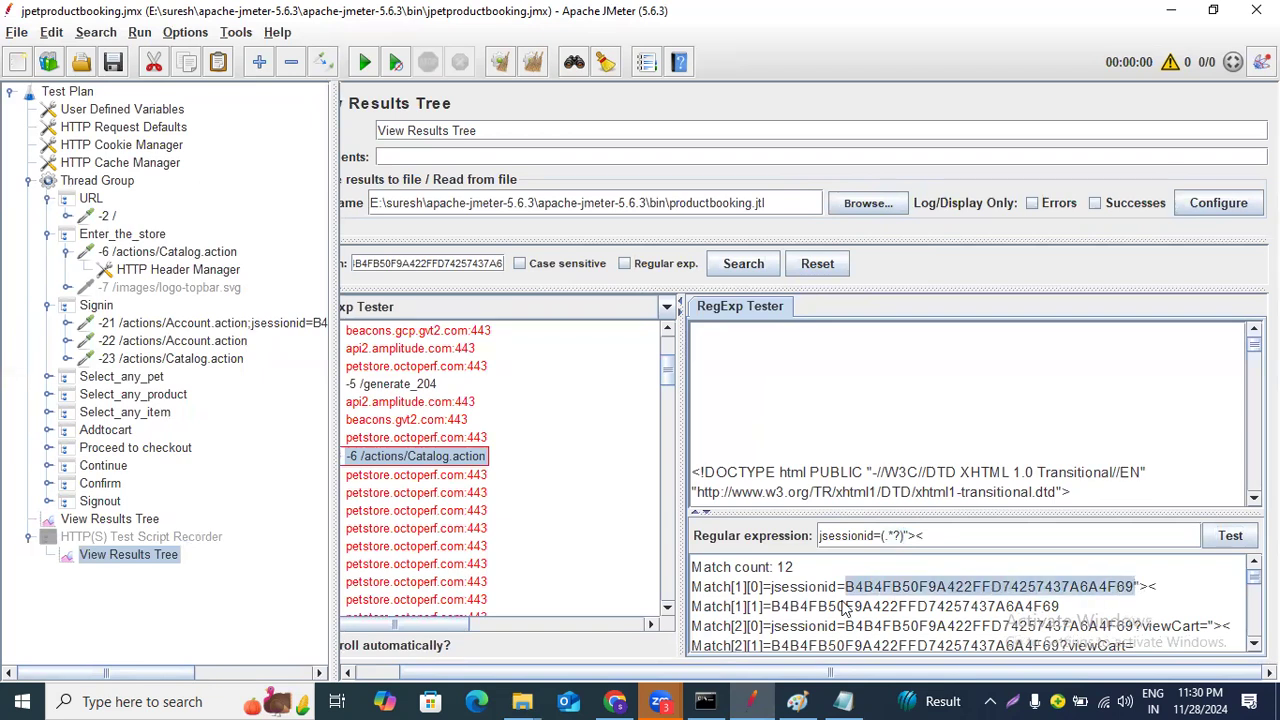
pyautogui.click(803, 612)
pyautogui.moveTo(772, 607); pyautogui.dragTo(1069, 606)
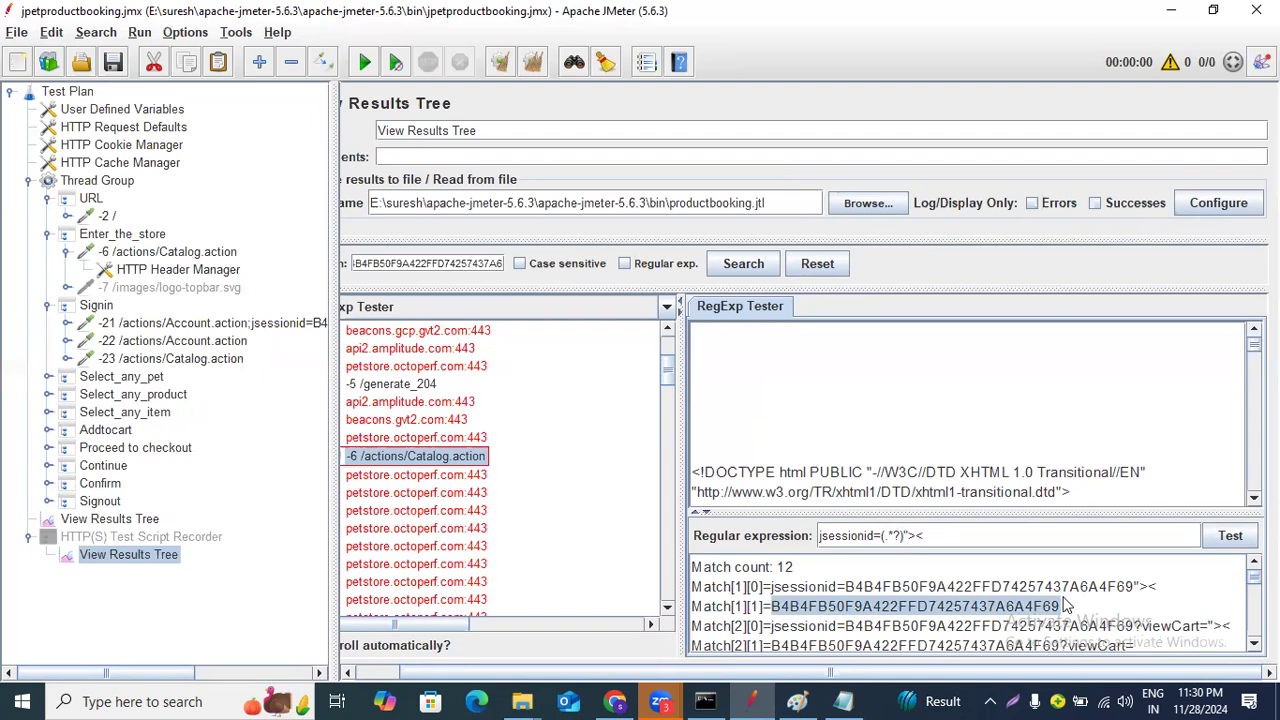
pyautogui.click(942, 534)
pyautogui.moveTo(942, 534); pyautogui.dragTo(766, 537)
pyautogui.moveTo(845, 588); pyautogui.dragTo(1138, 597)
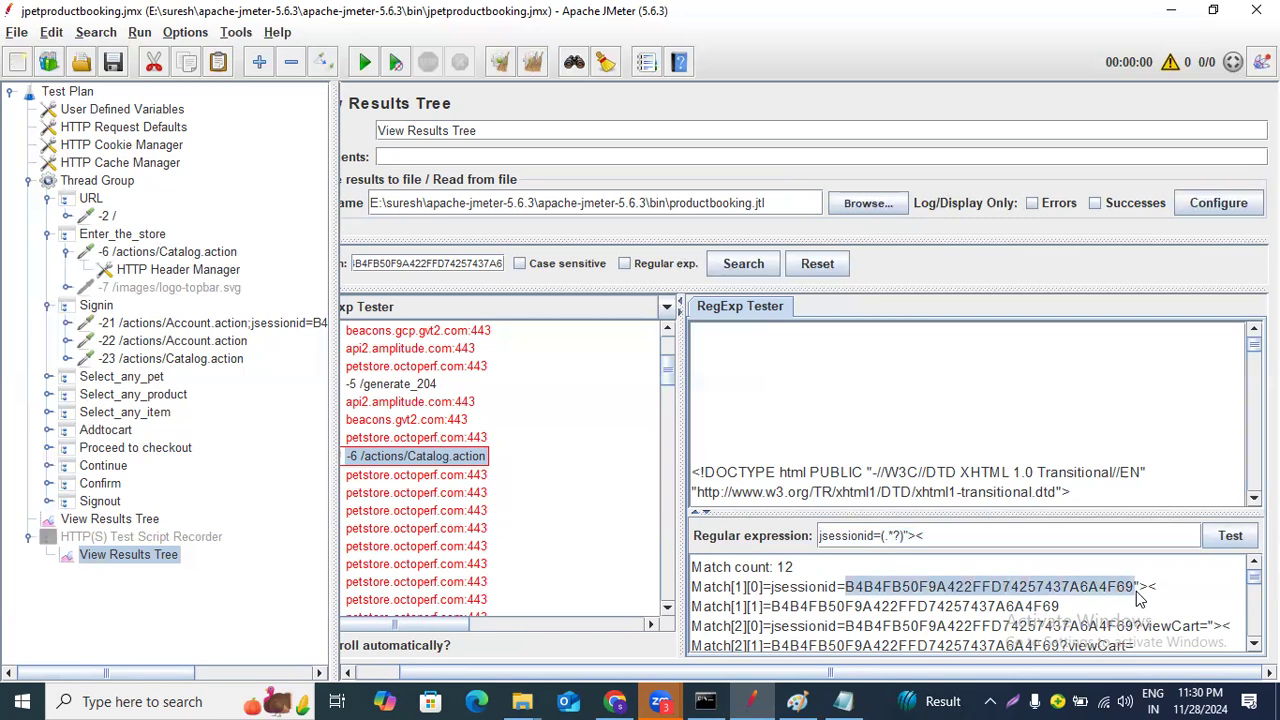
# Add a Debug Sampler to the Thread Group.
pyautogui.click(97, 181)
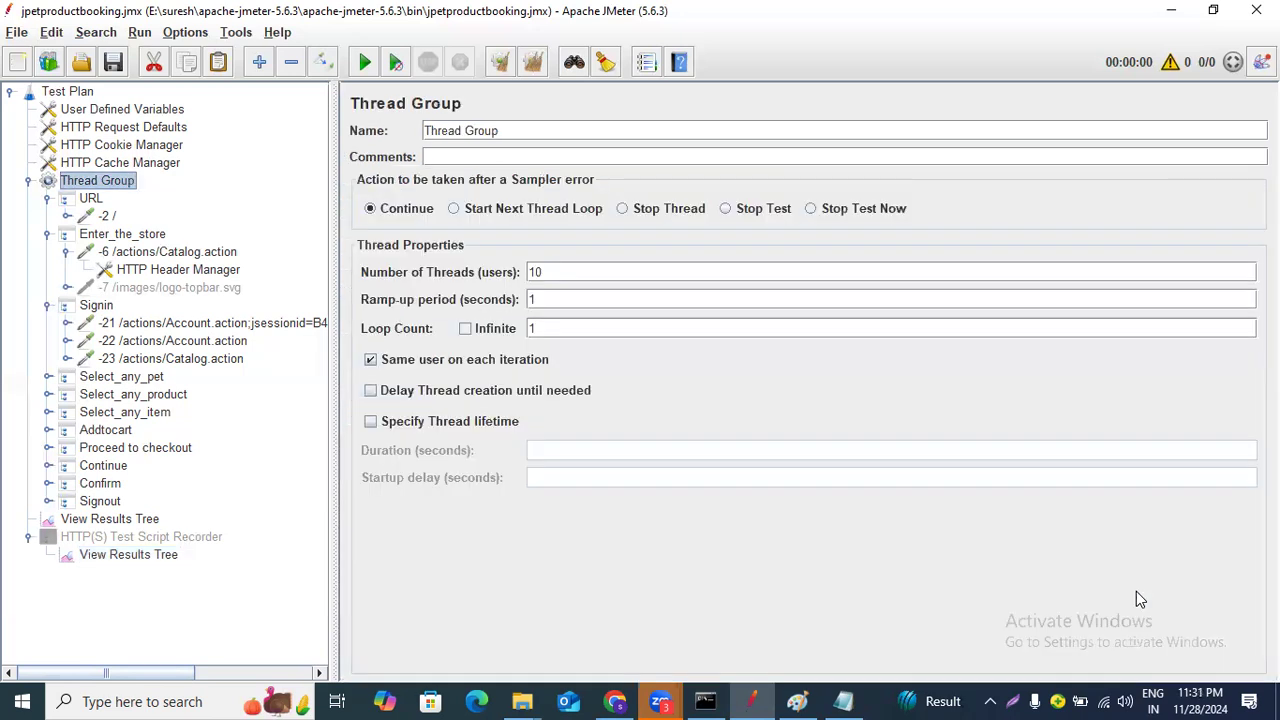
pyautogui.rightClick(133, 184)
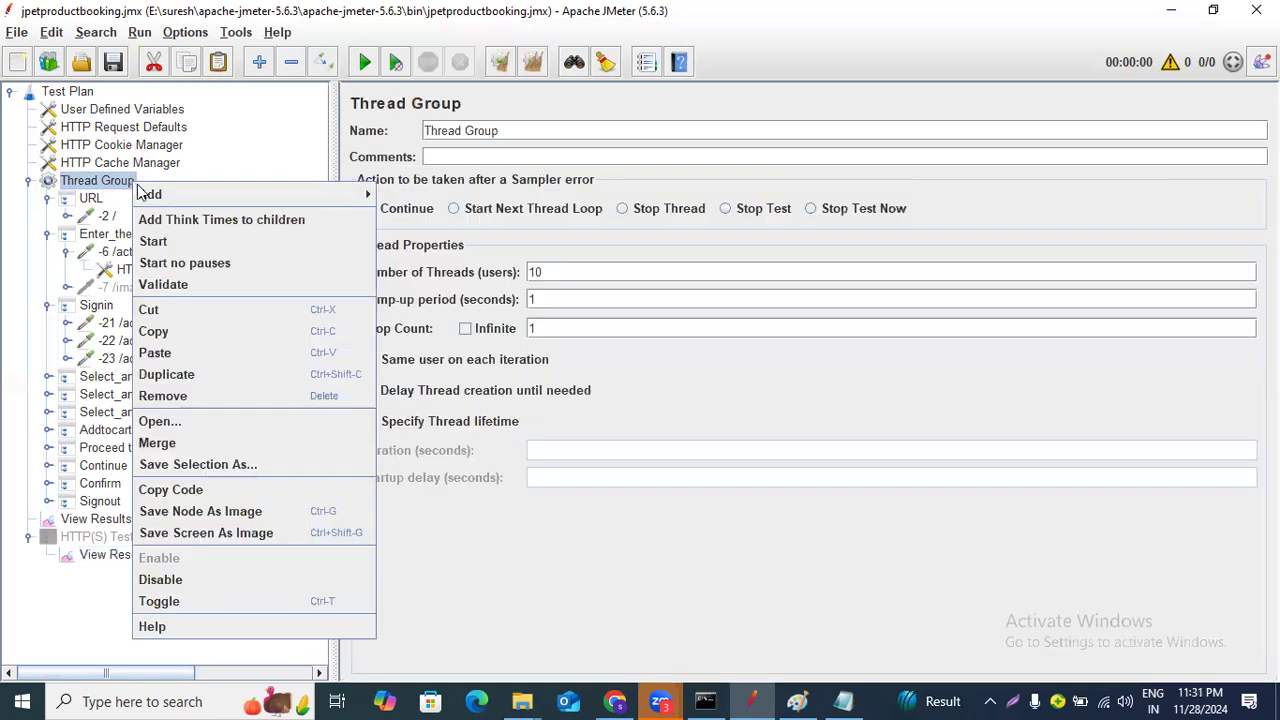
pyautogui.moveTo(193, 197)
pyautogui.moveTo(455, 196)
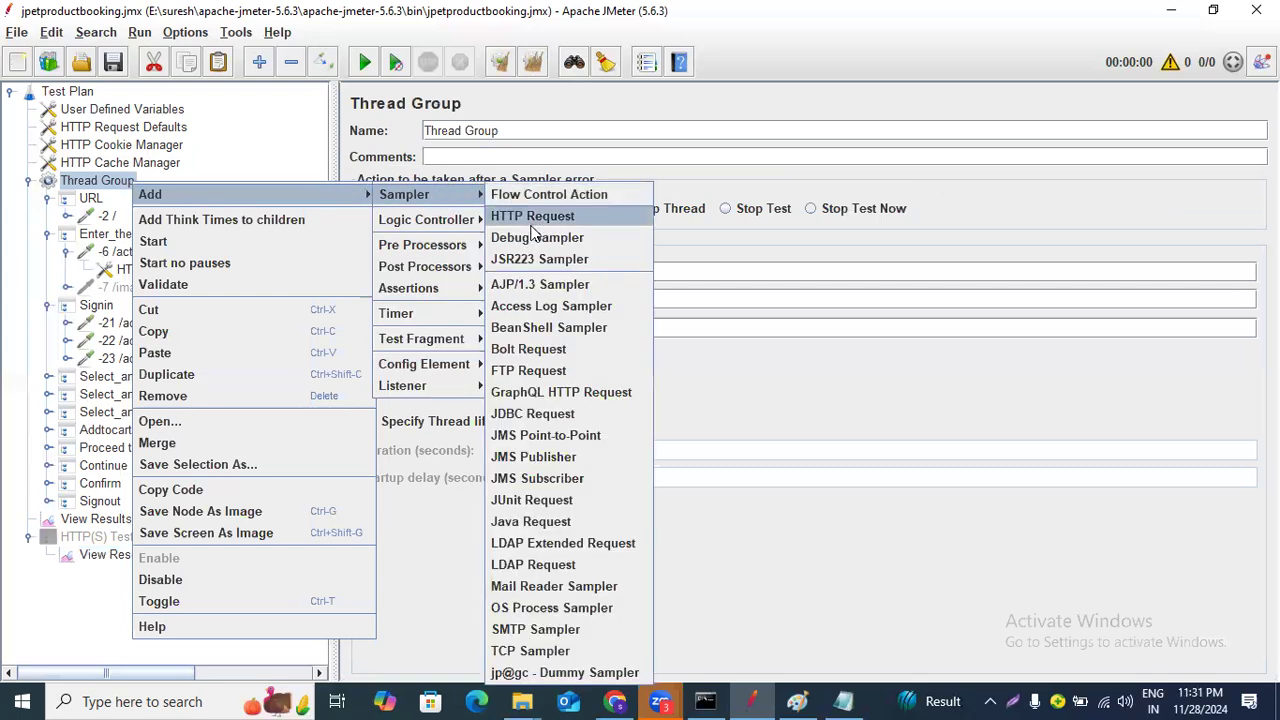
pyautogui.click(533, 238)
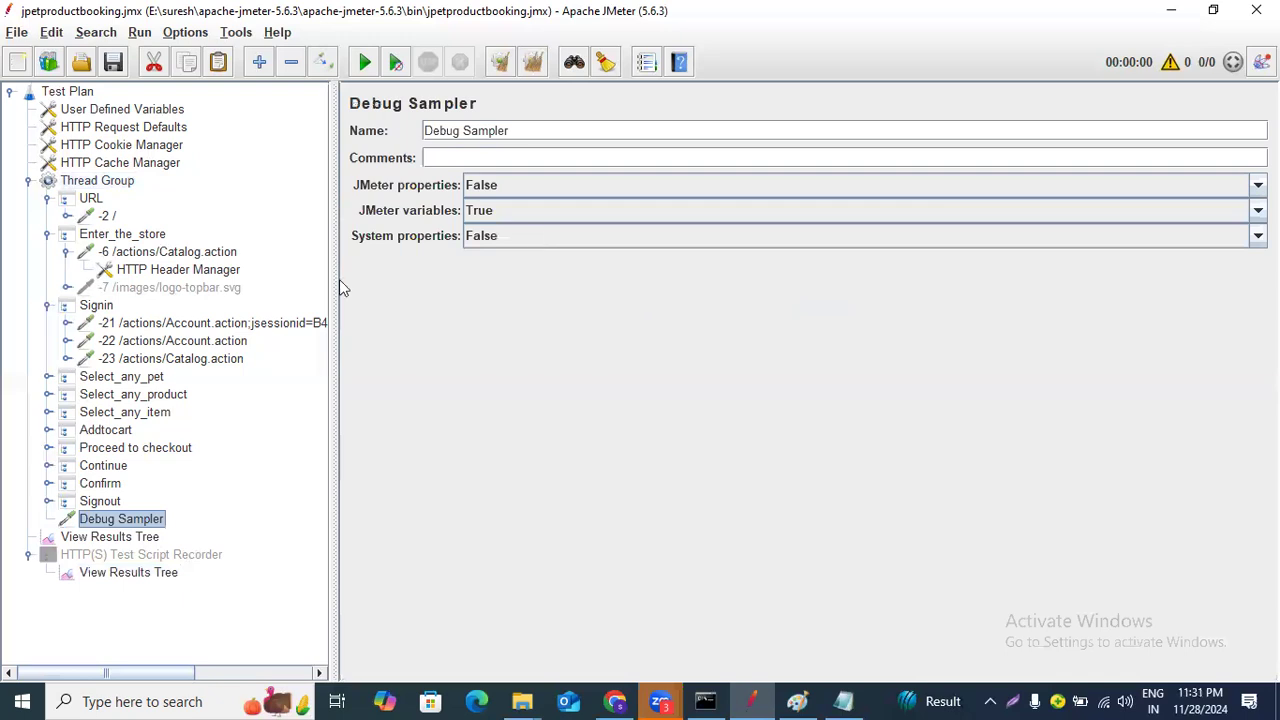
# Return to the recorder's View Results Tree and review the regex pattern and match count.
pyautogui.click(110, 538)
pyautogui.click(112, 558)
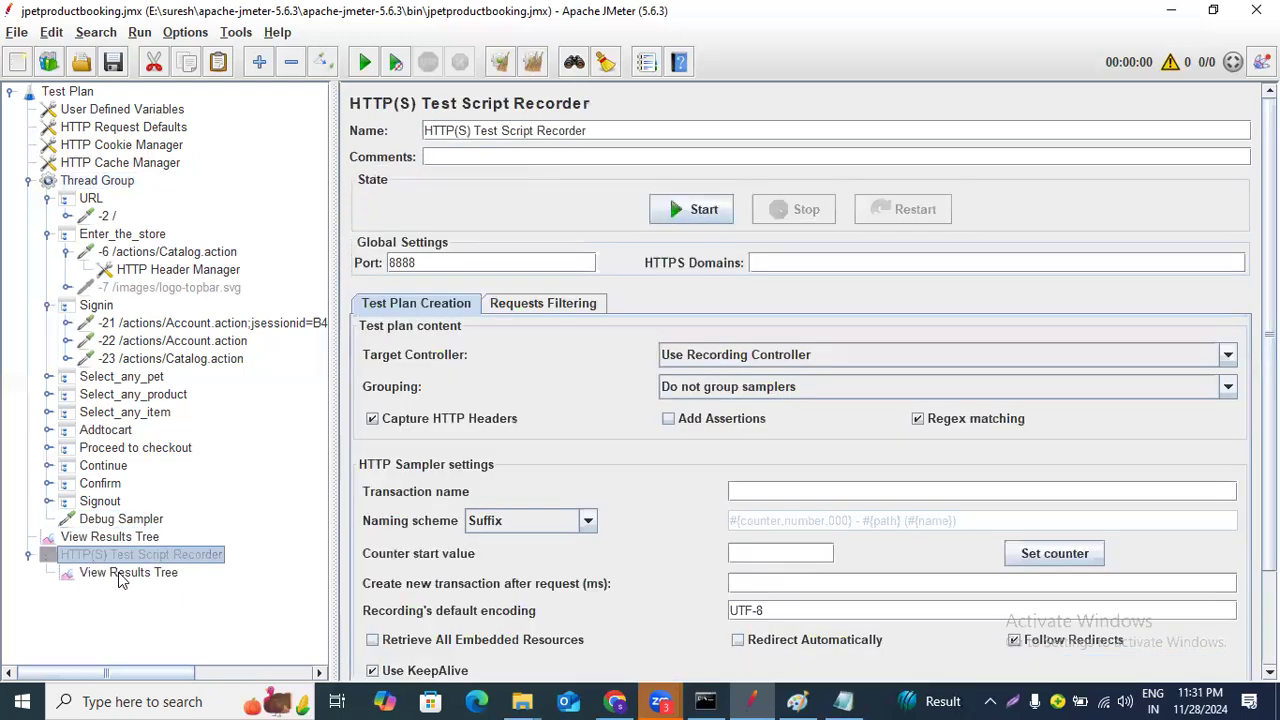
pyautogui.click(120, 572)
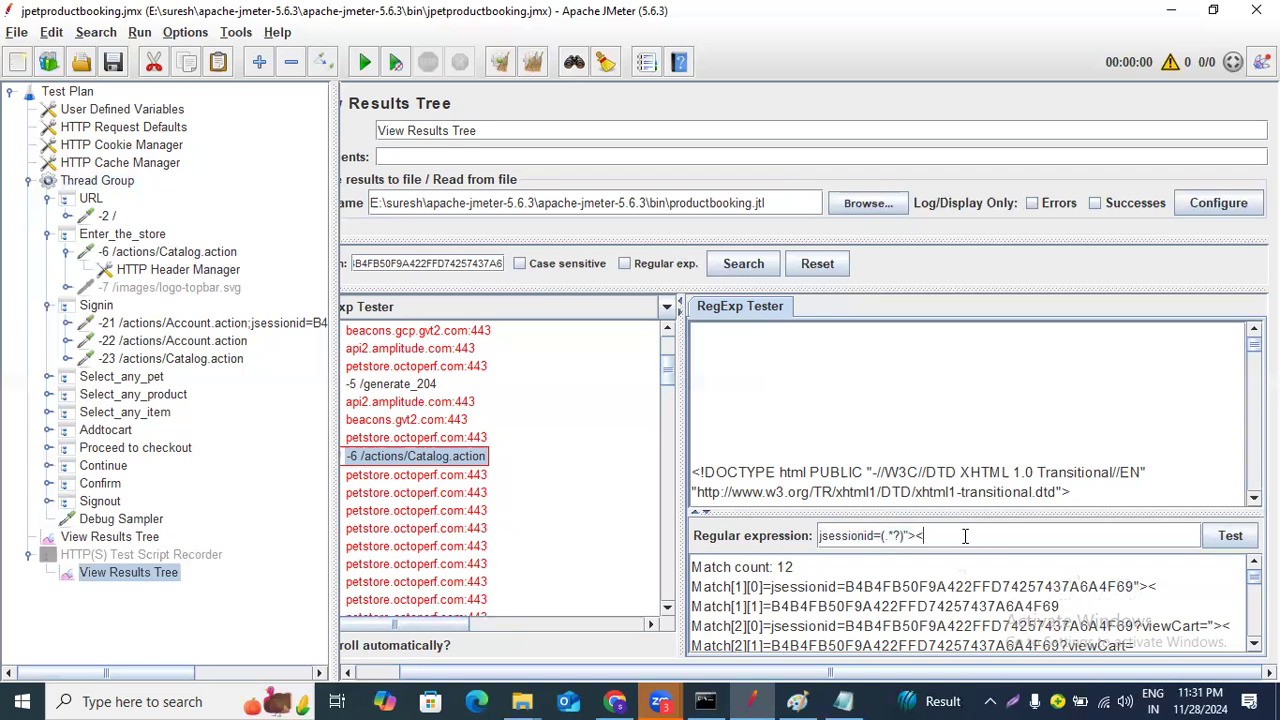
pyautogui.moveTo(965, 536); pyautogui.dragTo(831, 533)
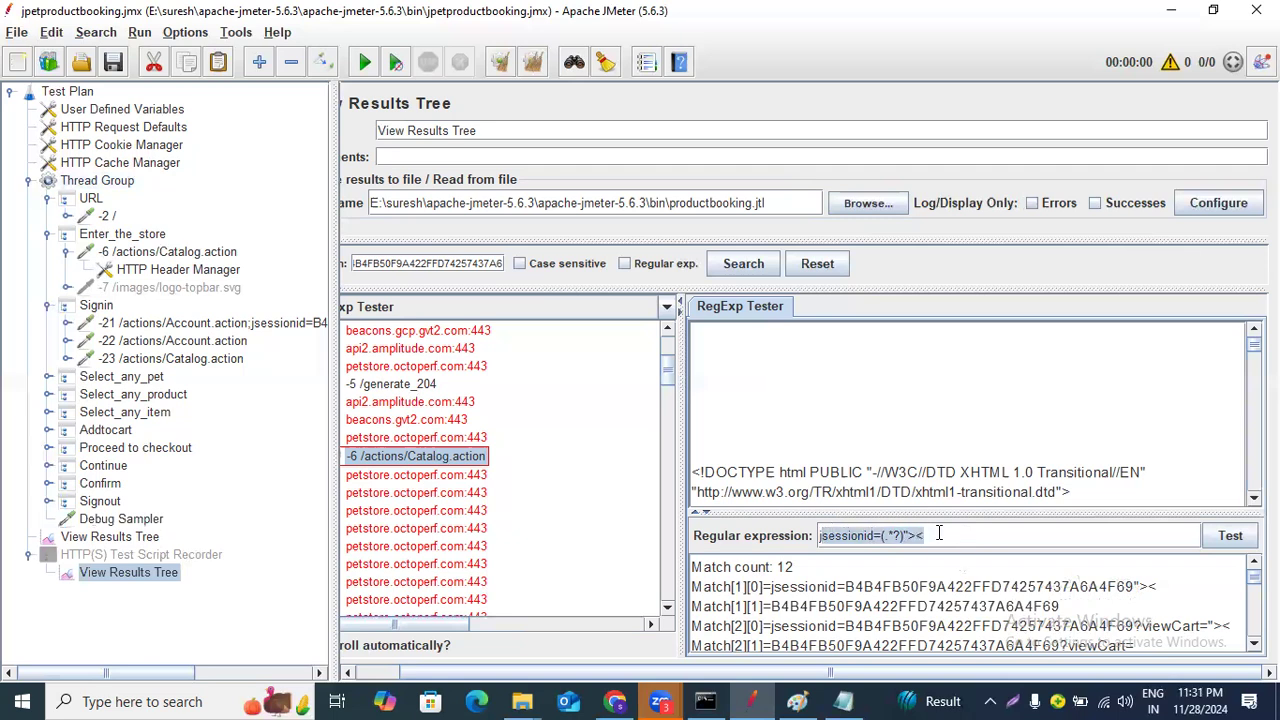
pyautogui.scroll(-1, 868, 612)
pyautogui.scroll(1, 868, 612)
pyautogui.moveTo(697, 570); pyautogui.dragTo(801, 573)
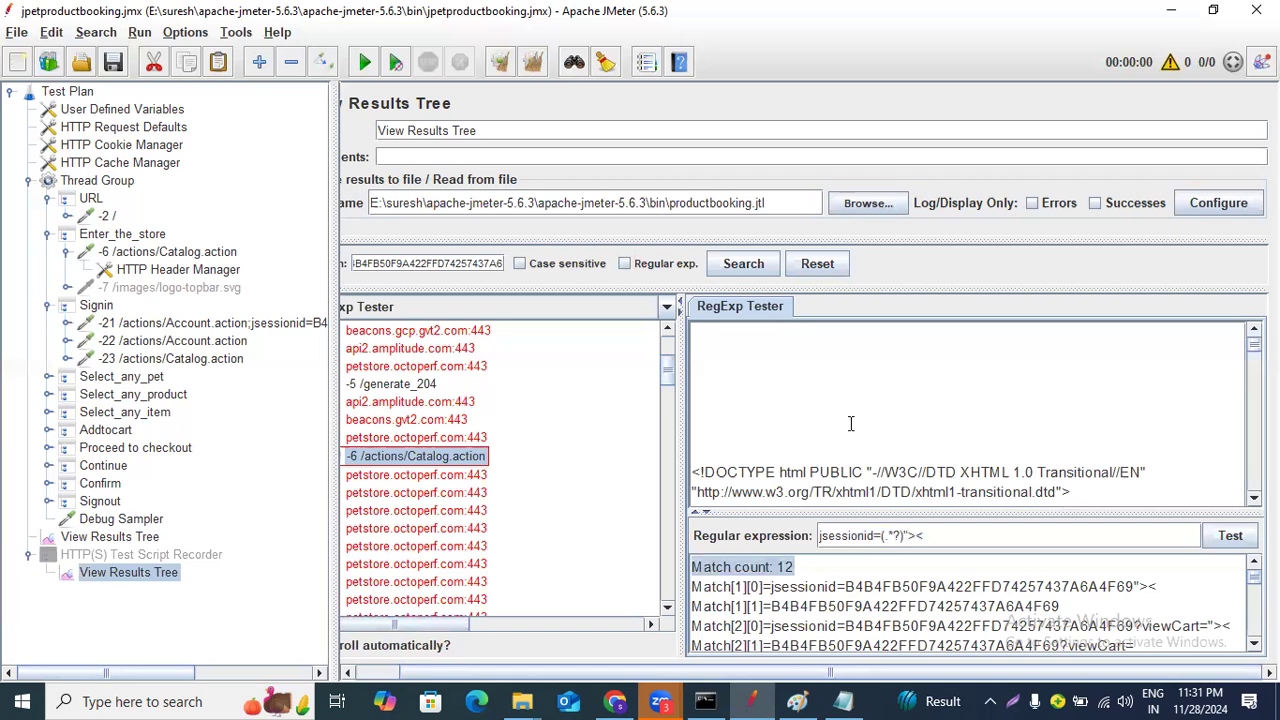
# Switch the result renderer back to Text and open the response data.
pyautogui.click(585, 308)
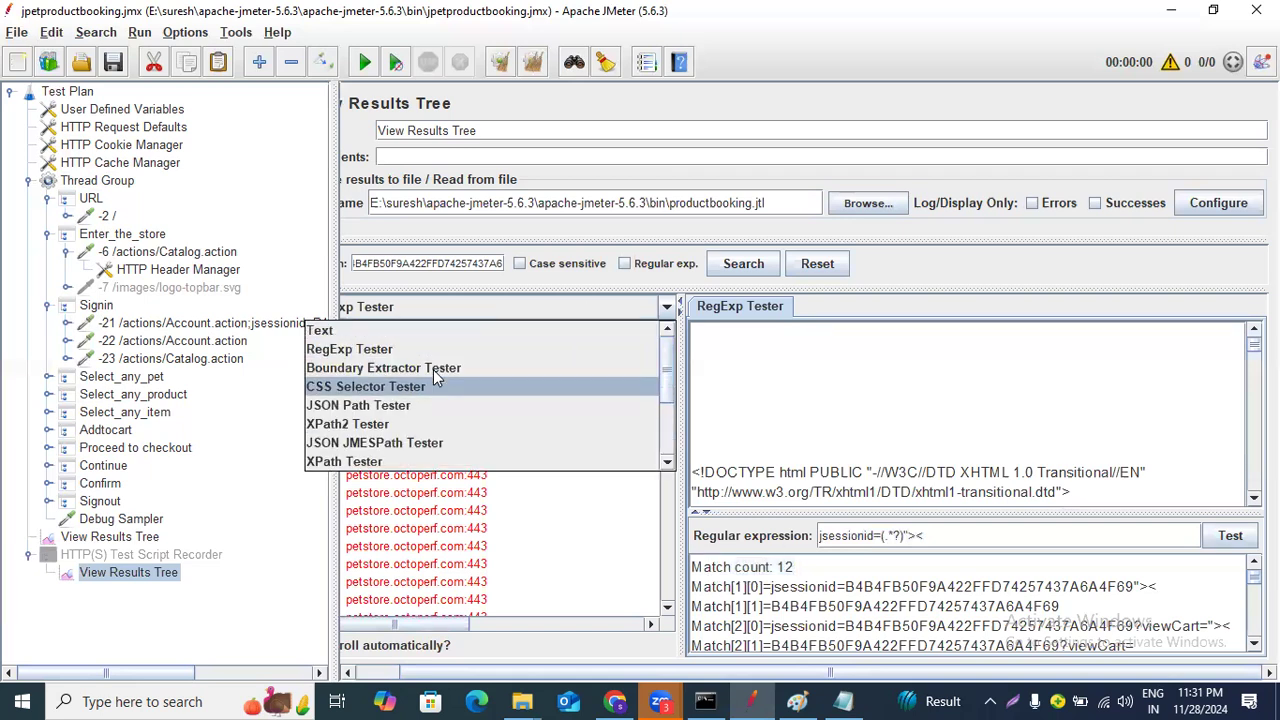
pyautogui.click(407, 330)
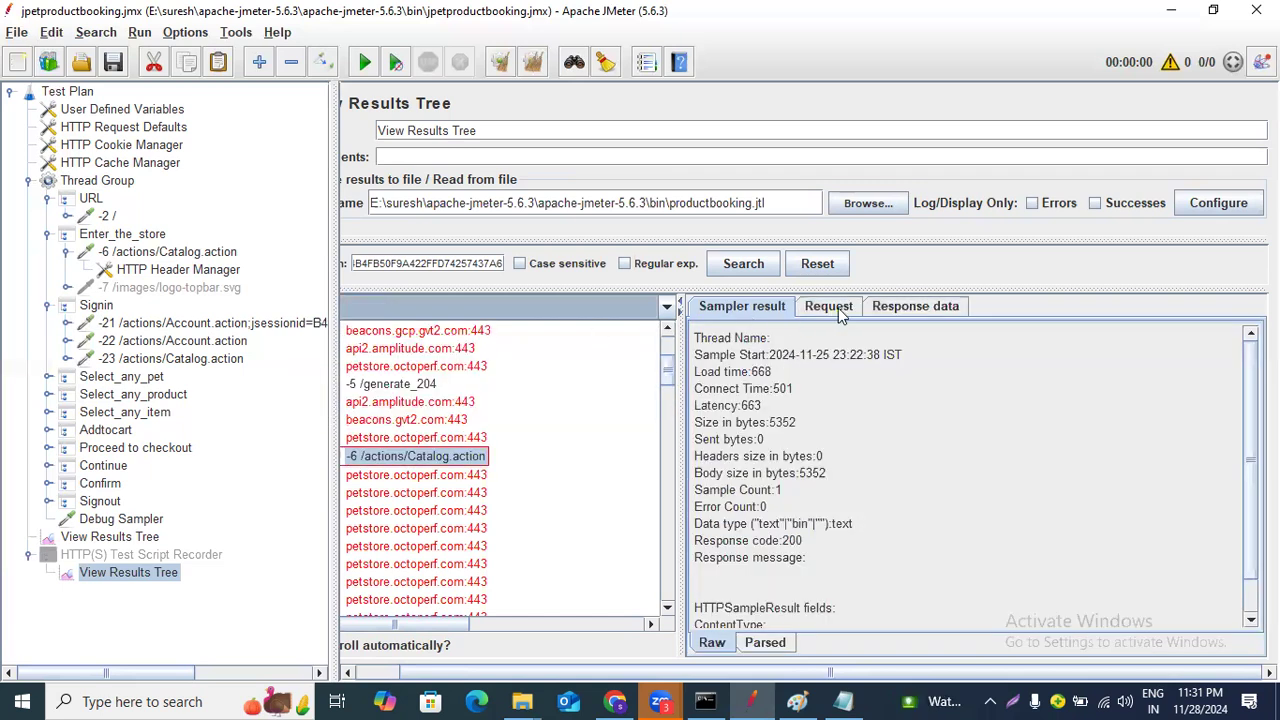
pyautogui.click(896, 309)
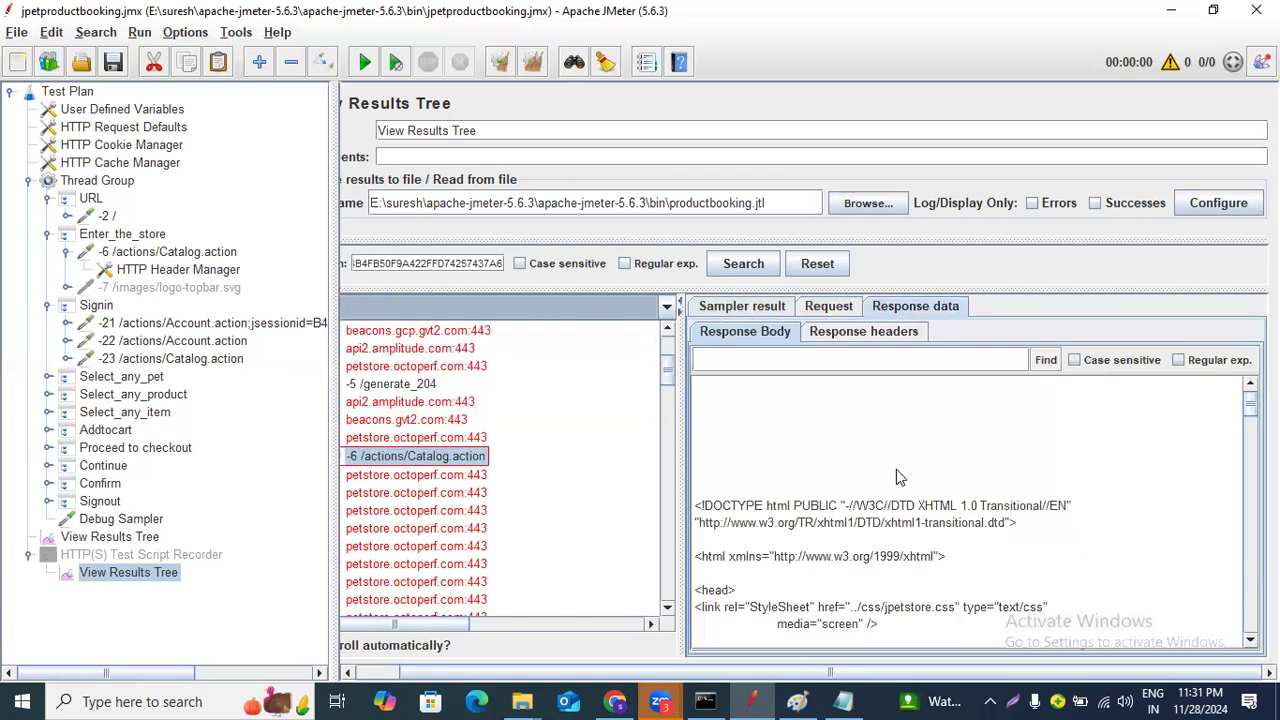
# Search the Catalog.action response body using the regular expression jsessionid=(.*?)"><.
pyautogui.scroll(-5, 900, 480)
pyautogui.scroll(5, 900, 480)
pyautogui.click(842, 366)
pyautogui.write('jsessionid=(.*?)"><')
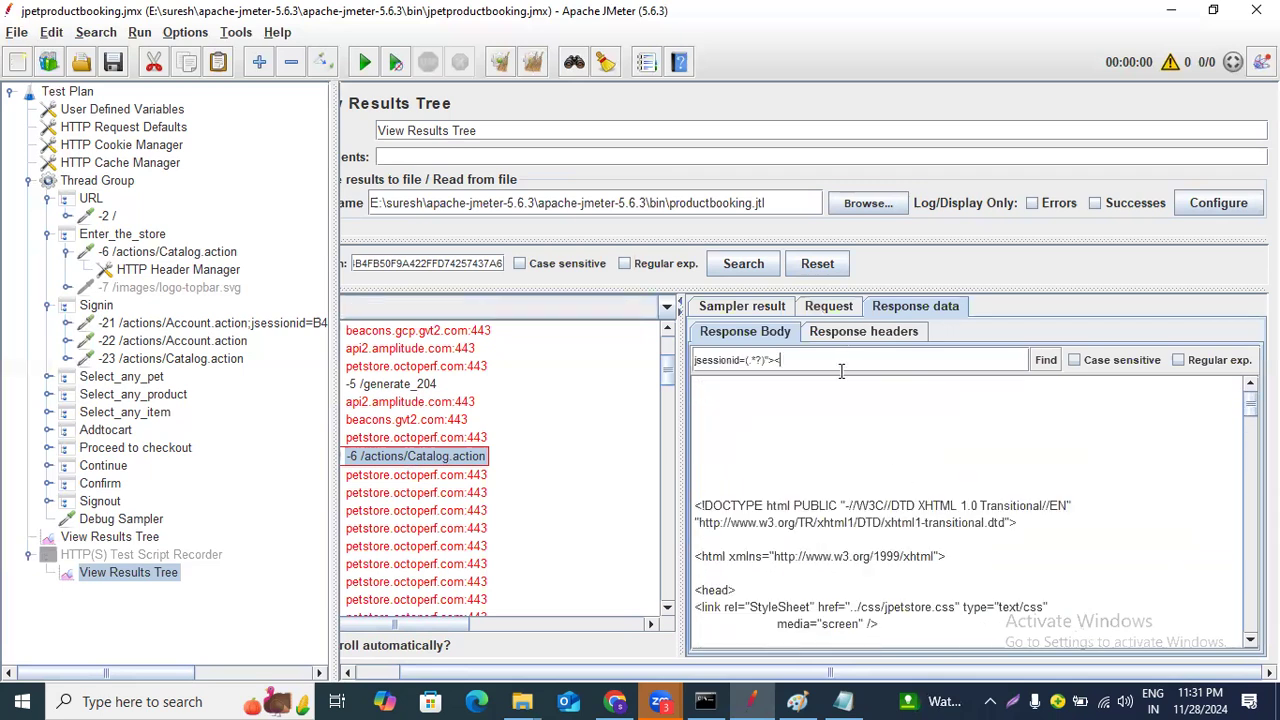
pyautogui.click(1180, 361)
pyautogui.click(1046, 360)
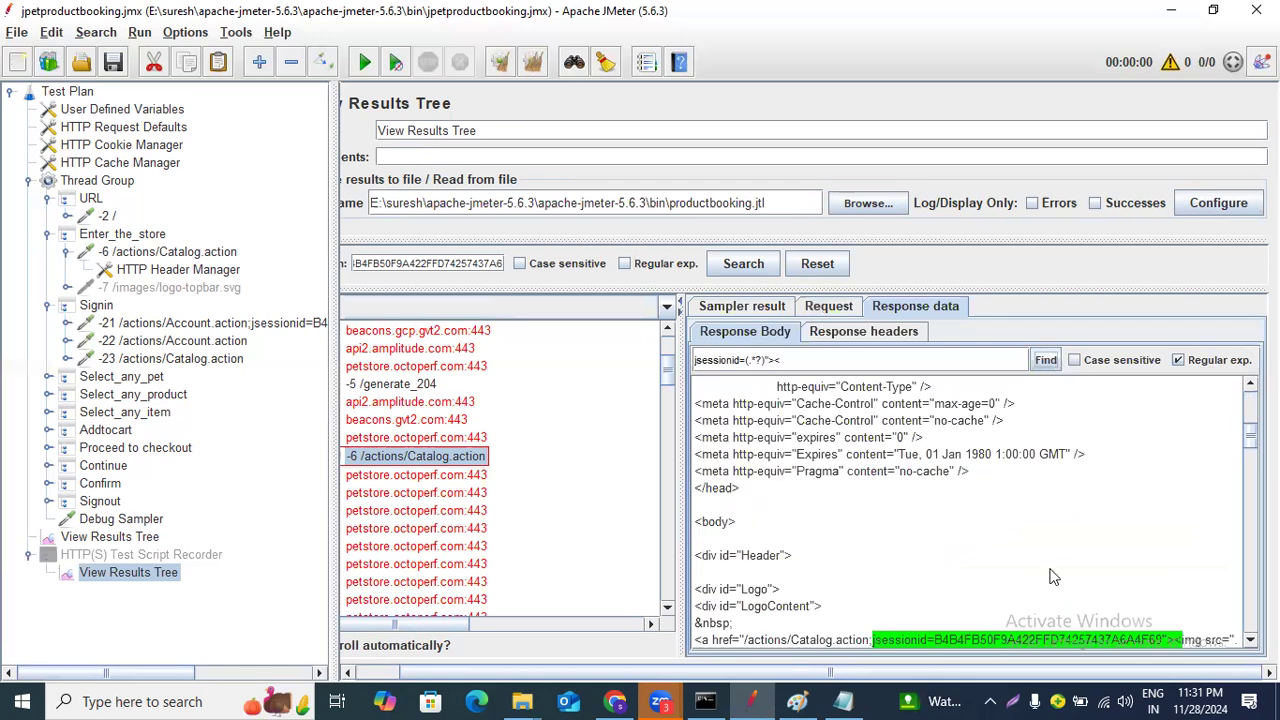
# Step through the successive regex matches in the response body.
pyautogui.scroll(-2, 978, 633)
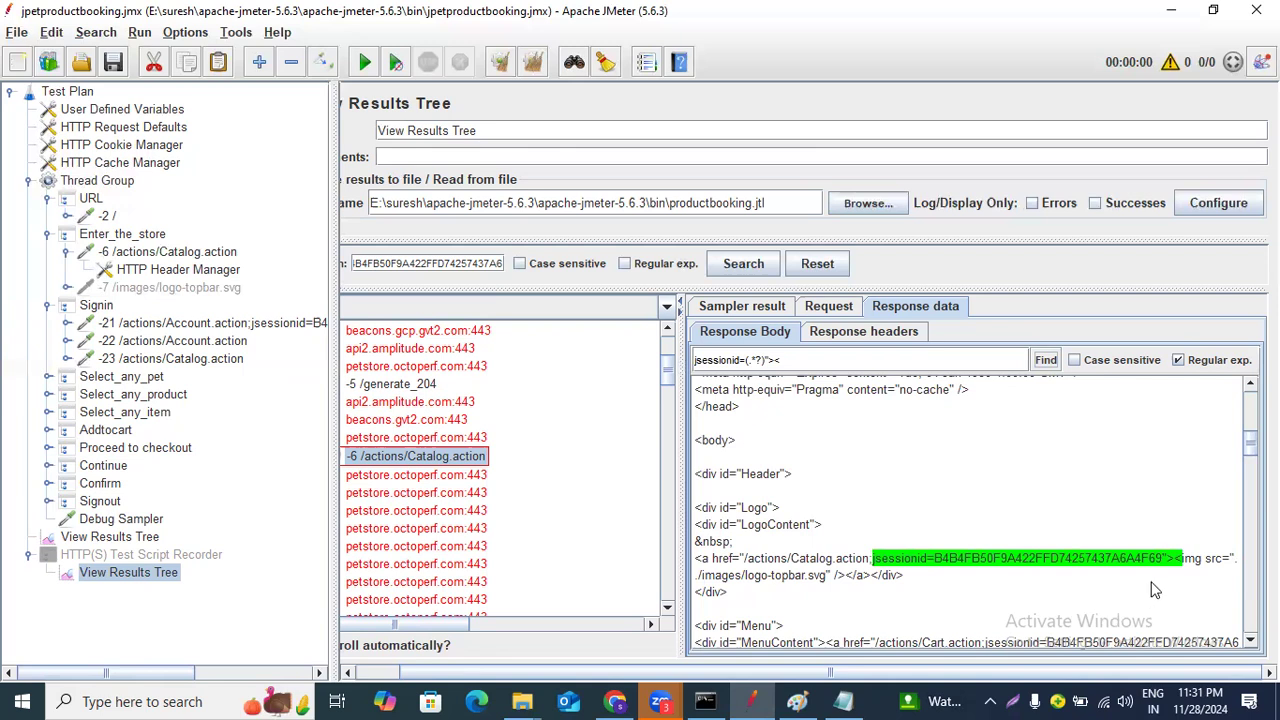
pyautogui.click(1045, 361)
pyautogui.click(1045, 361)
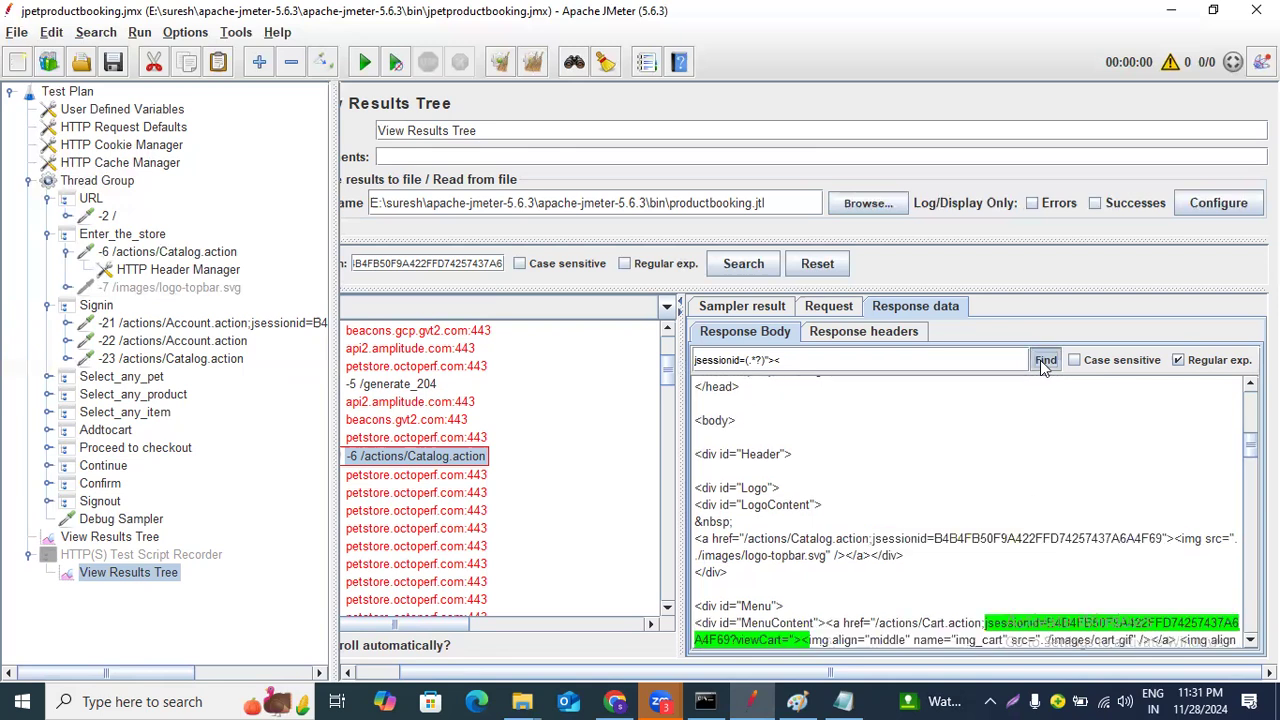
pyautogui.click(1045, 361)
pyautogui.click(1045, 361)
pyautogui.click(1045, 361)
pyautogui.click(1045, 361)
pyautogui.click(1045, 361)
pyautogui.click(1045, 361)
pyautogui.click(1045, 361)
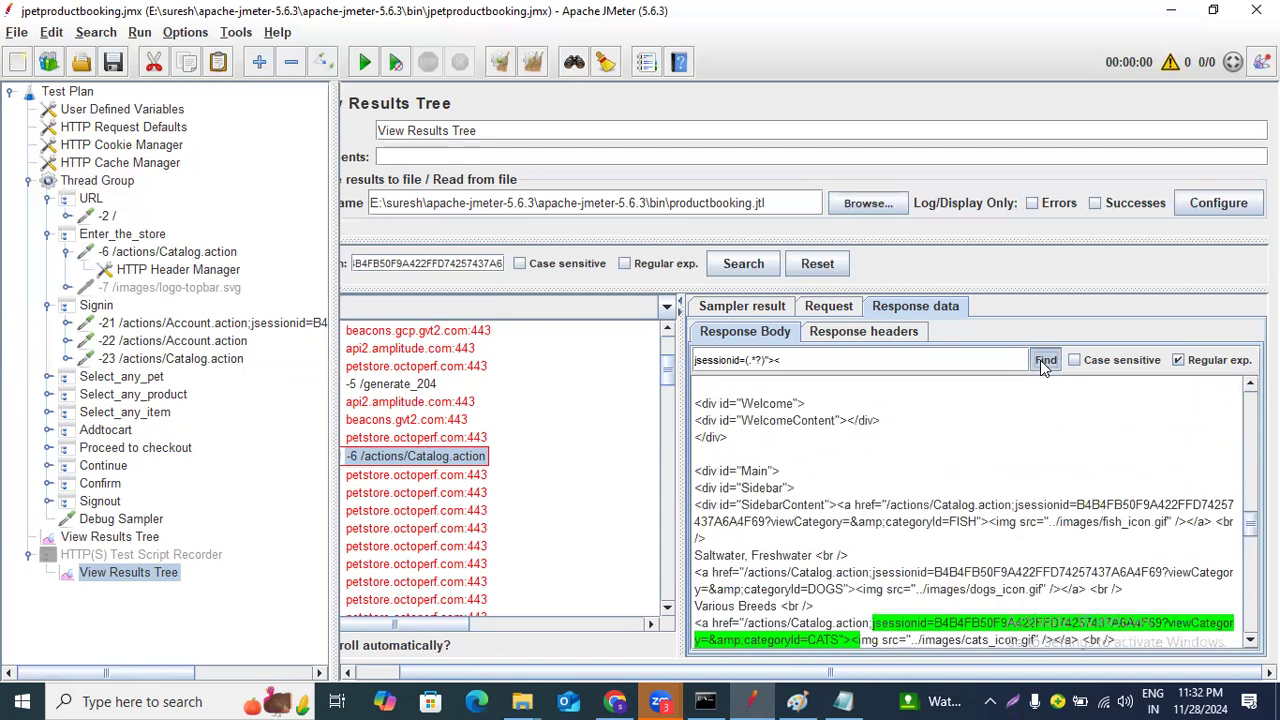
# Rerun the regular expression search in the Catalog.action response body and scroll to the first highlighted match.
pyautogui.click(1045, 361)
pyautogui.click(1045, 361)
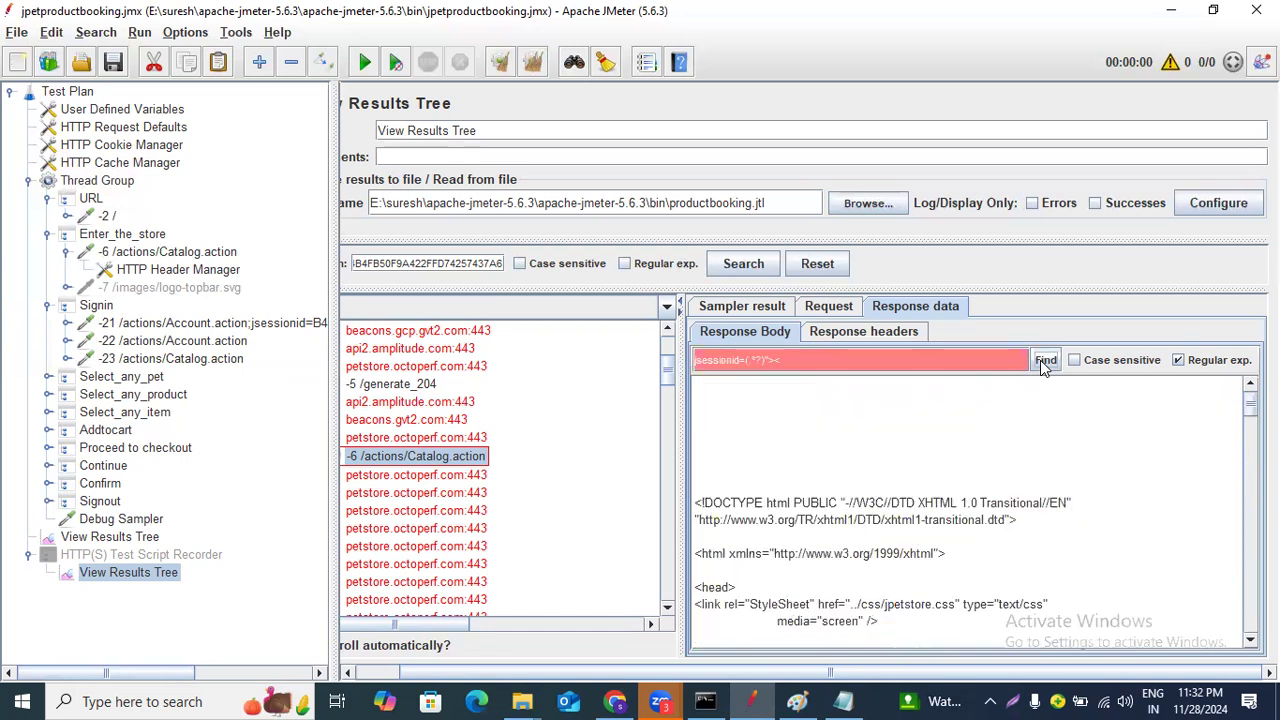
pyautogui.click(1045, 361)
pyautogui.scroll(-2, 1044, 475)
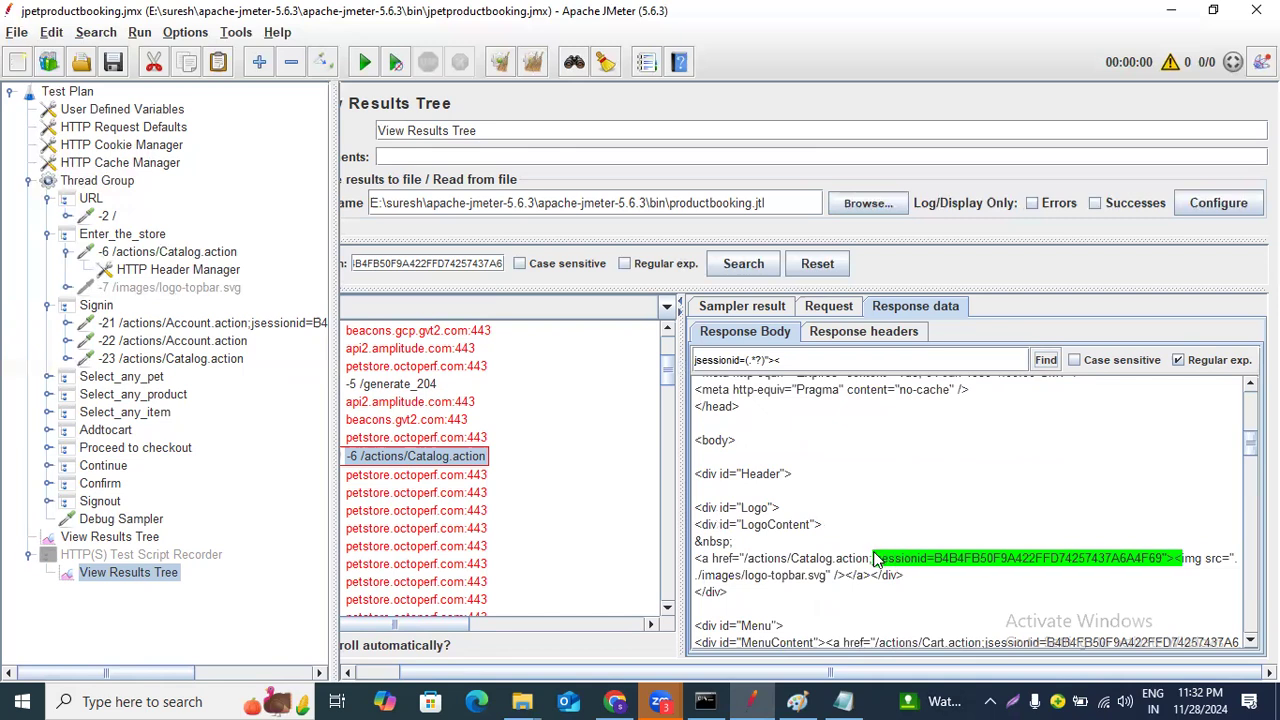
# Copy the regular expression jsessionid=(.*?)">< from the response body search field.
pyautogui.moveTo(879, 553); pyautogui.dragTo(1178, 565)
pyautogui.moveTo(781, 360); pyautogui.dragTo(667, 350)
pyautogui.hotkey('ctrl', 'c')
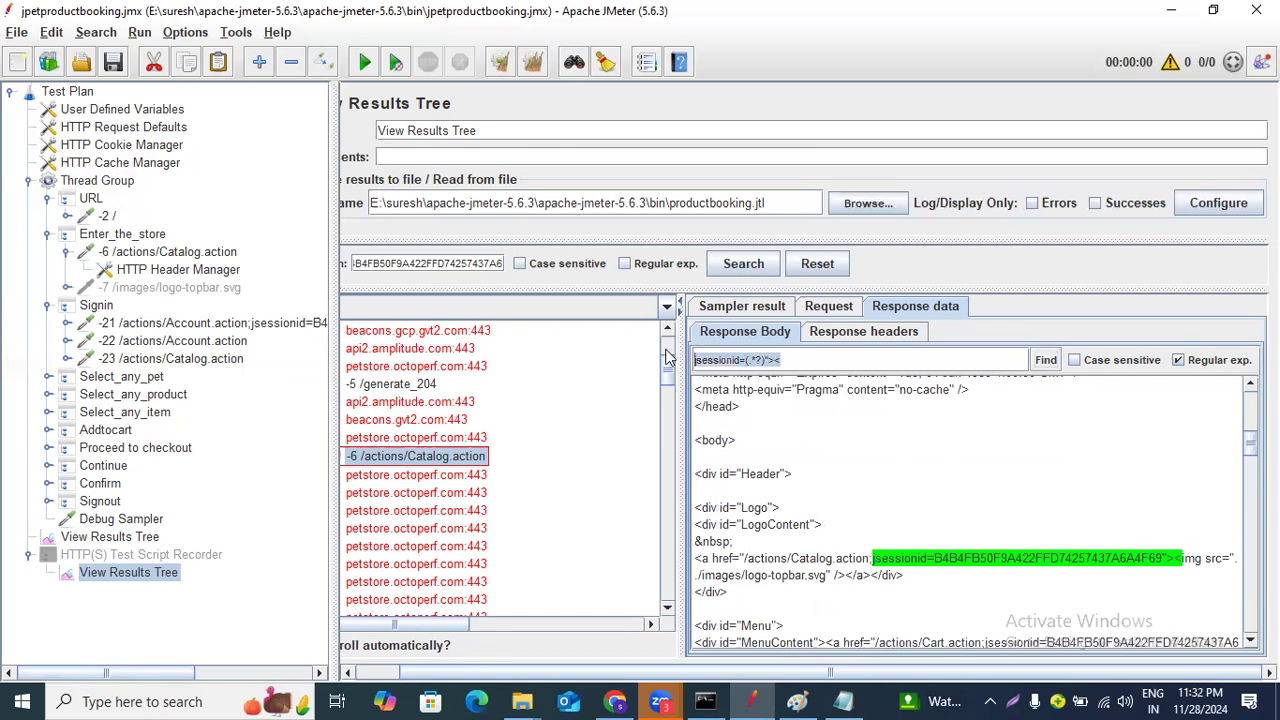
pyautogui.click(424, 460)
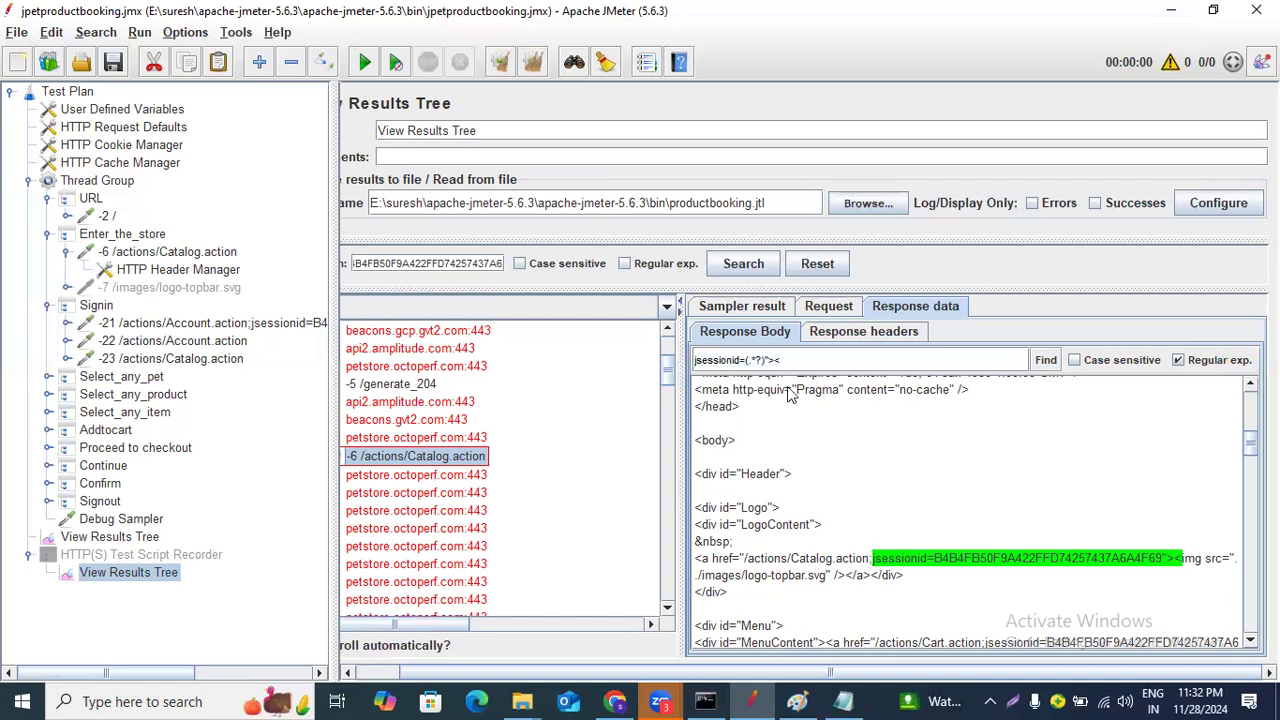
# Add a Regular Expression Extractor post-processor under the -6 /actions/Catalog.action sampler.
pyautogui.click(192, 254)
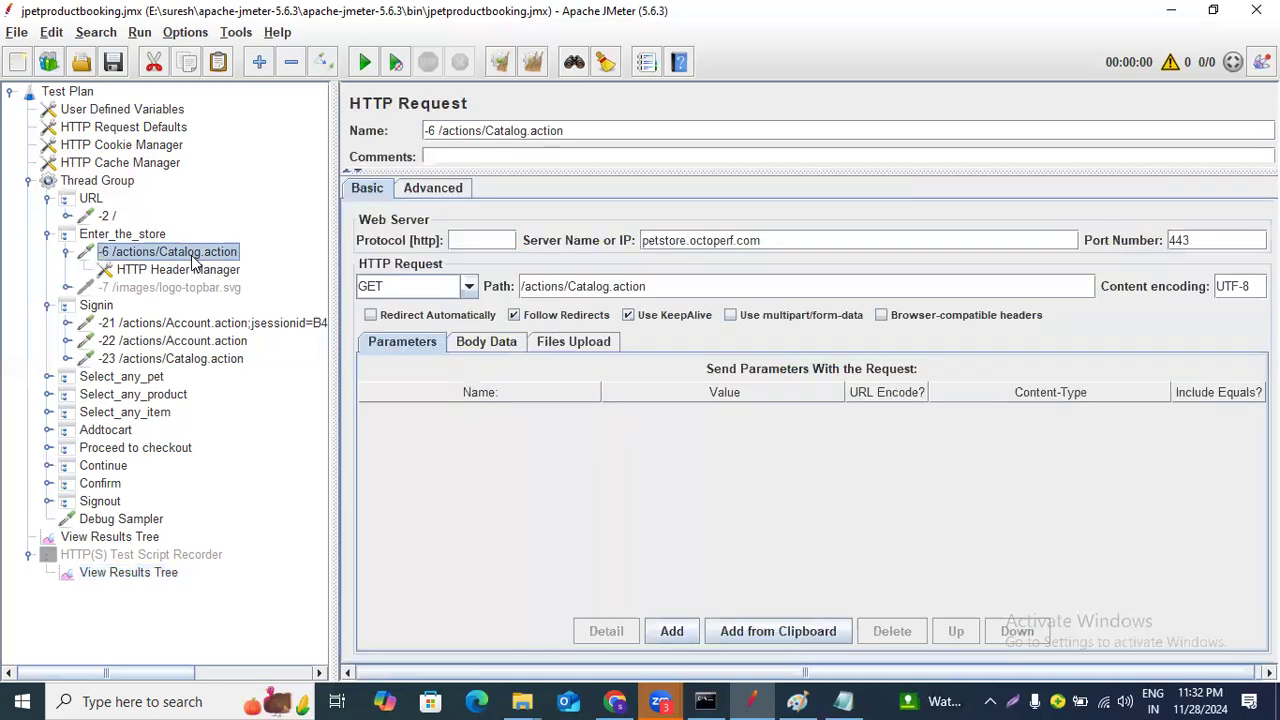
pyautogui.rightClick(178, 258)
pyautogui.moveTo(300, 263)
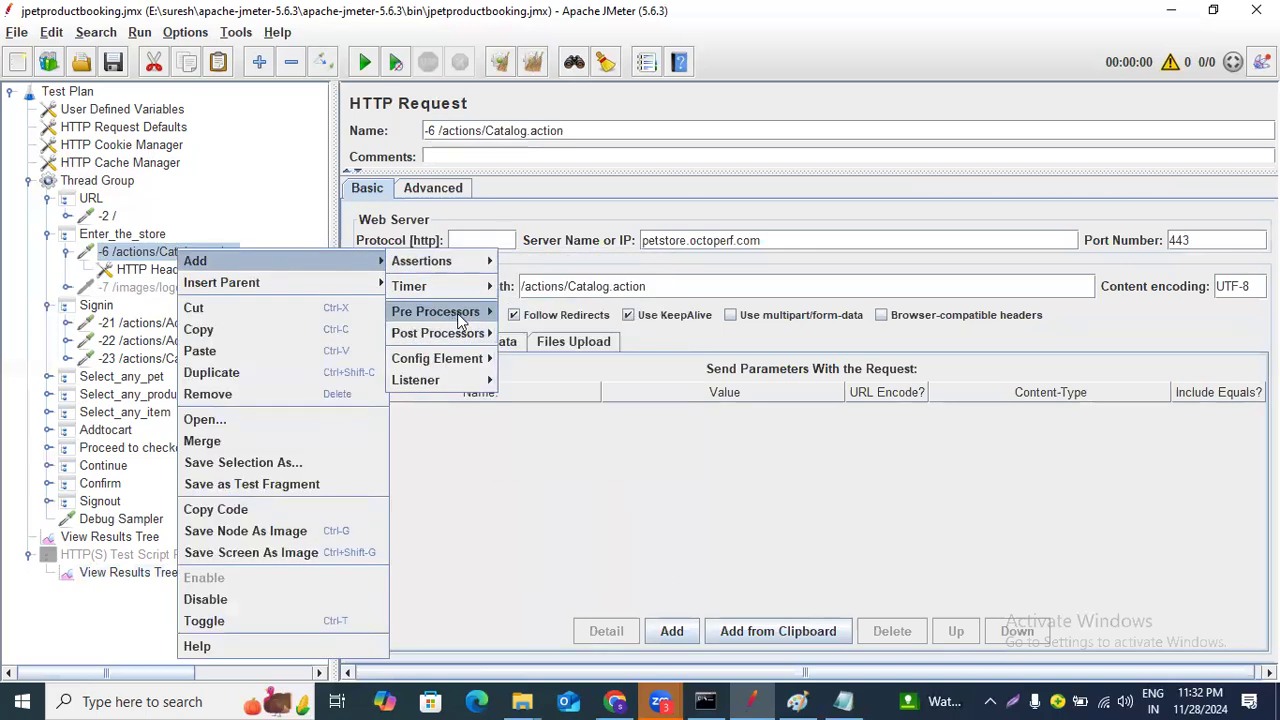
pyautogui.moveTo(455, 316)
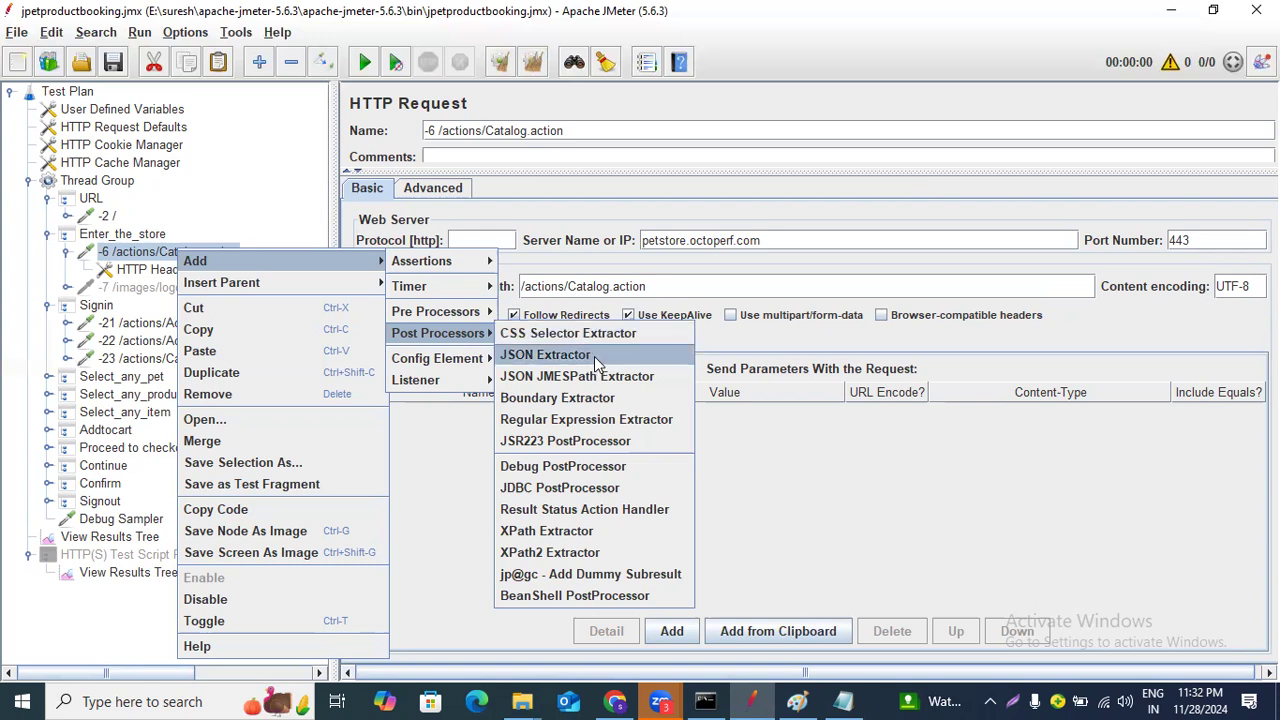
pyautogui.click(598, 422)
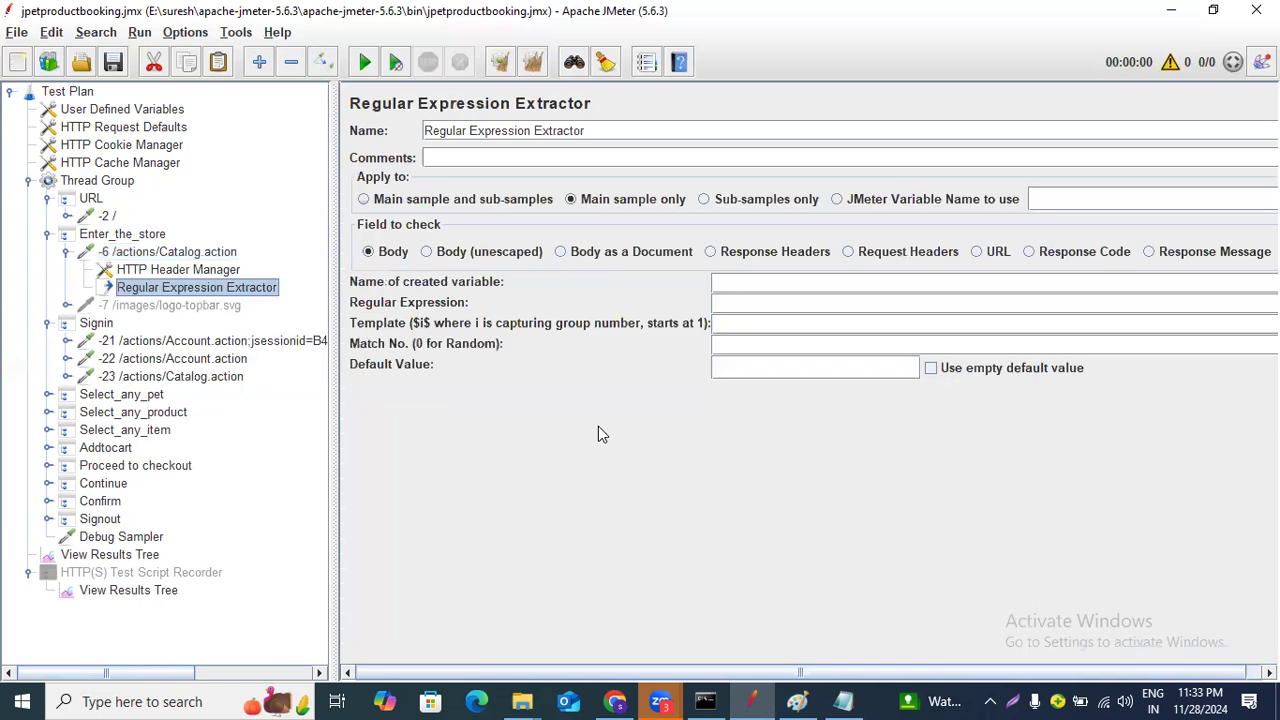
# Paste the copied expression into the extractor's Regular Expression field and trim it to jsessionid=(.*?)">.
pyautogui.click(740, 282)
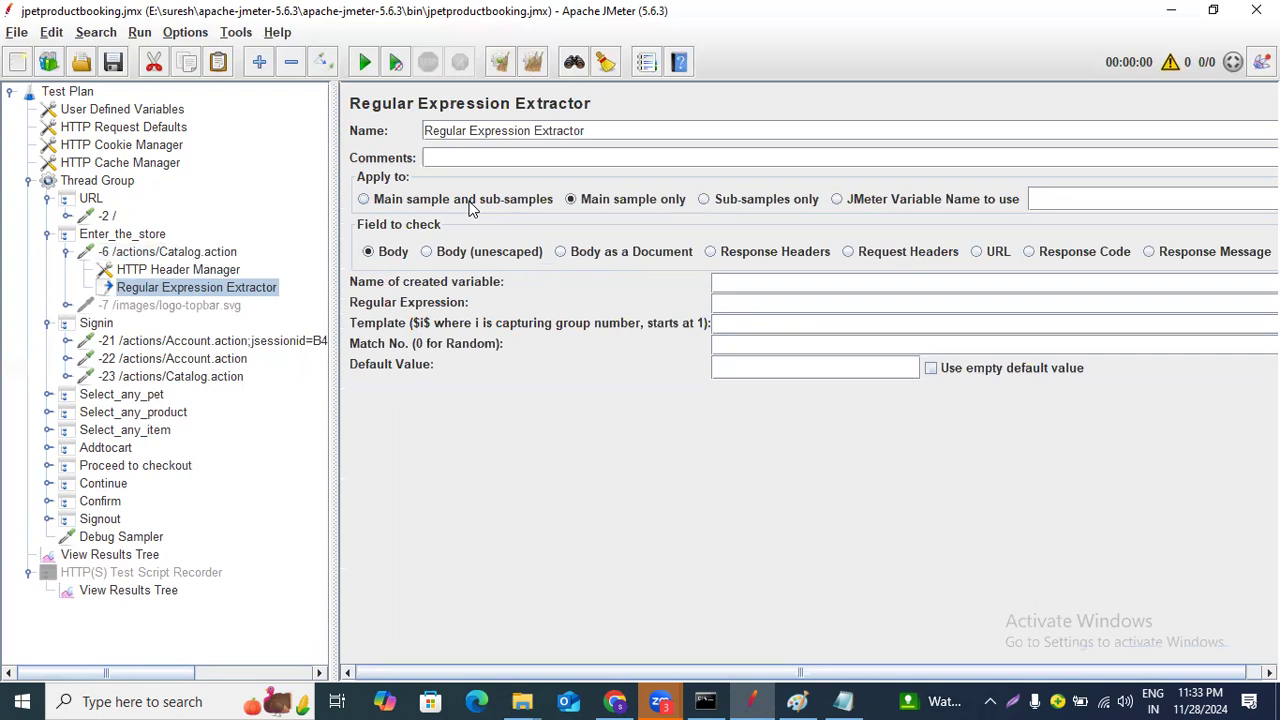
pyautogui.click(747, 310)
pyautogui.hotkey('ctrl', 'v')
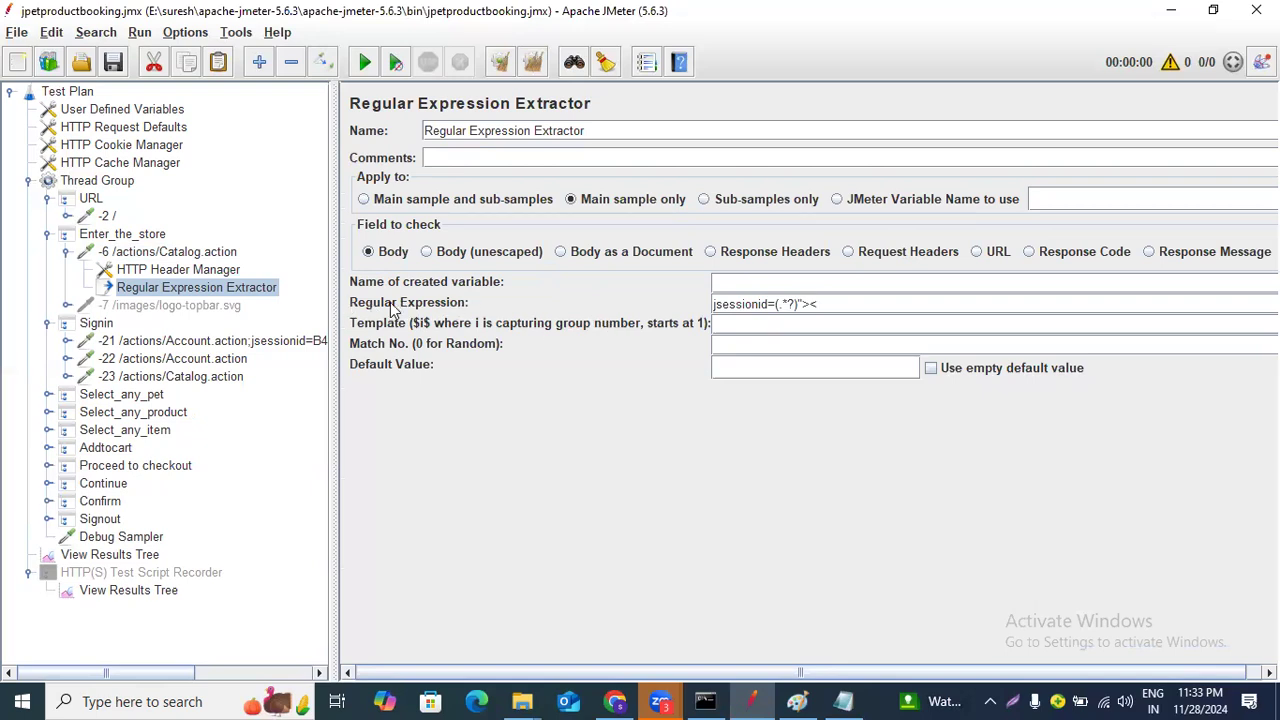
pyautogui.moveTo(846, 308); pyautogui.dragTo(700, 290)
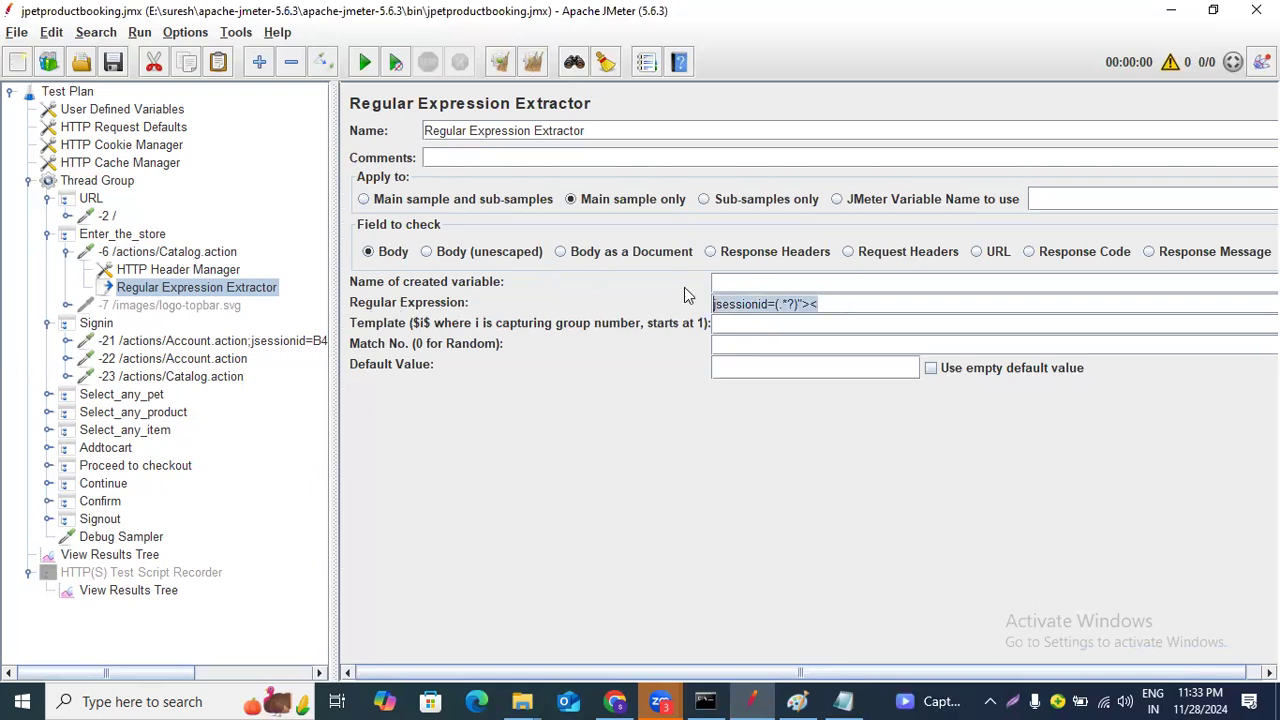
pyautogui.click(839, 305)
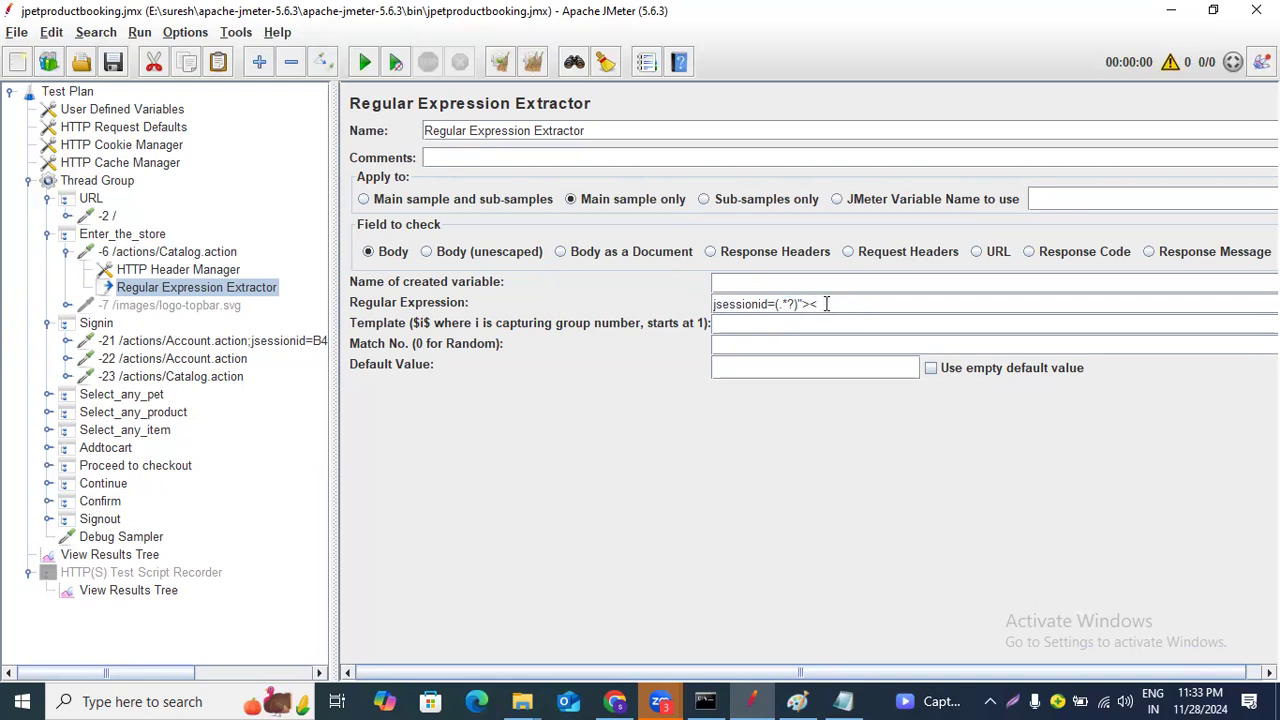
pyautogui.press('BackSpace')
# Compare the recorder's results with the Signin samplers' request paths and parameters.
pyautogui.click(138, 575)
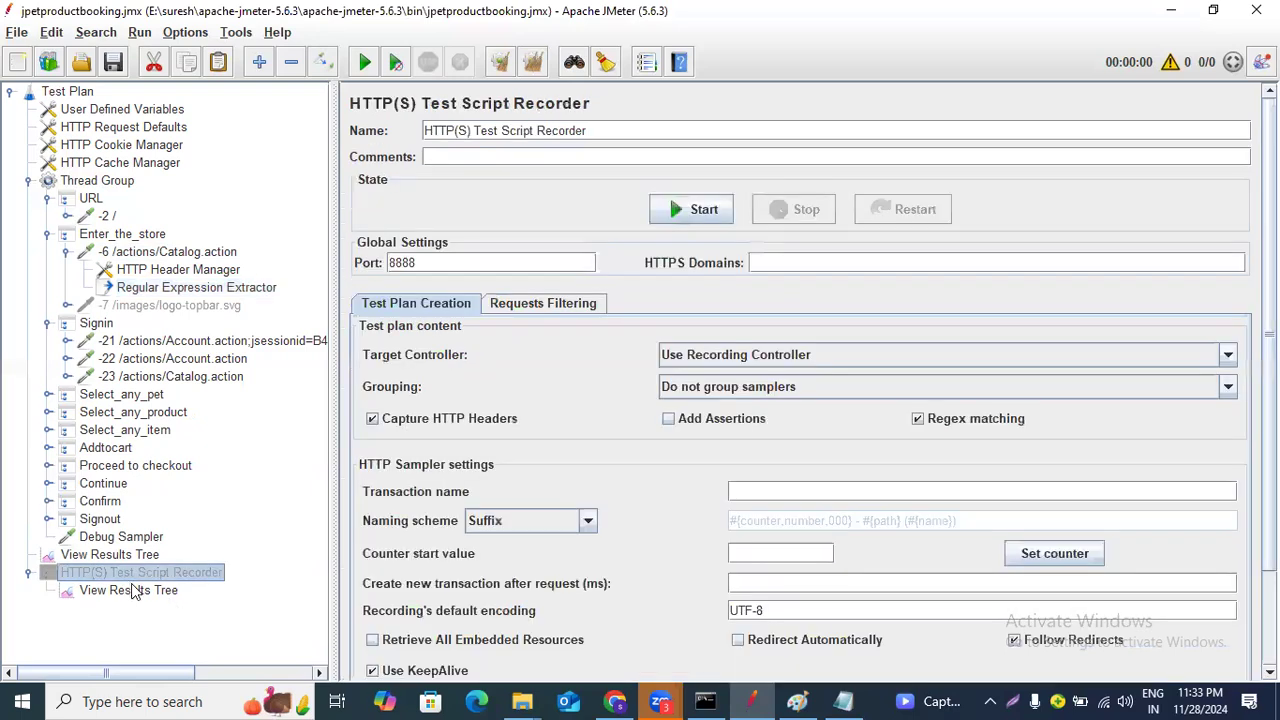
pyautogui.click(130, 590)
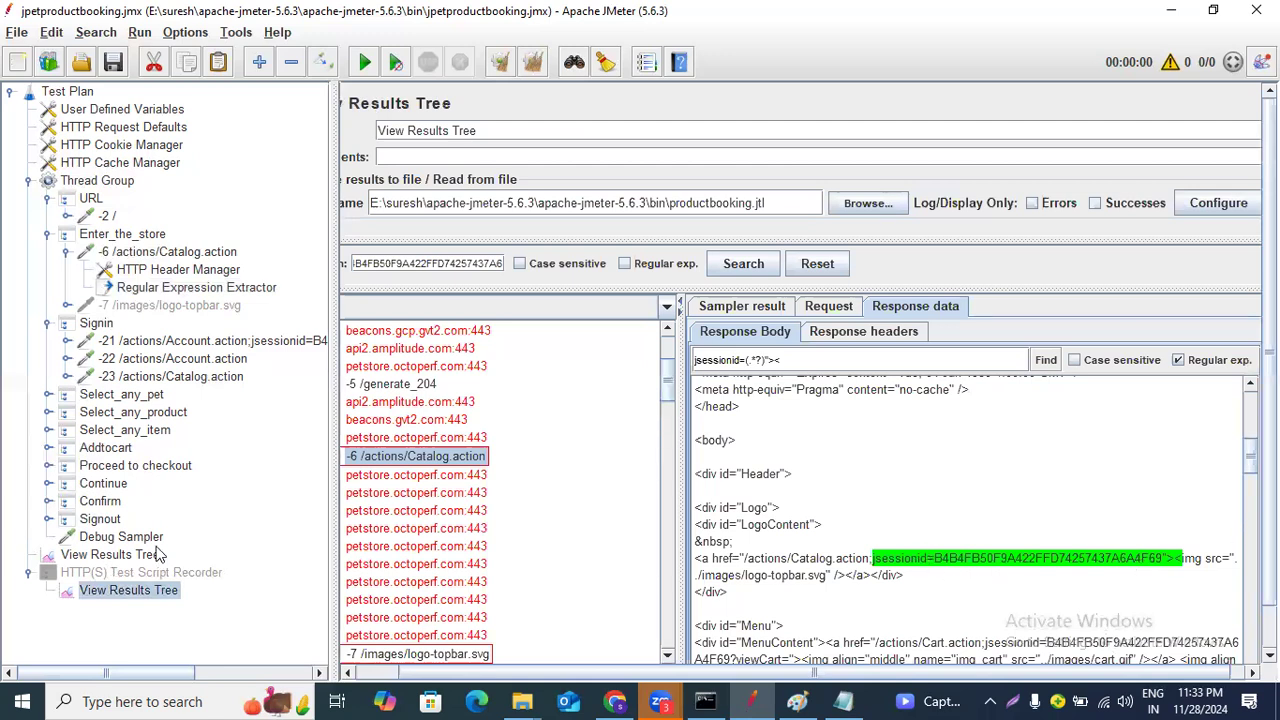
pyautogui.click(229, 345)
pyautogui.click(222, 358)
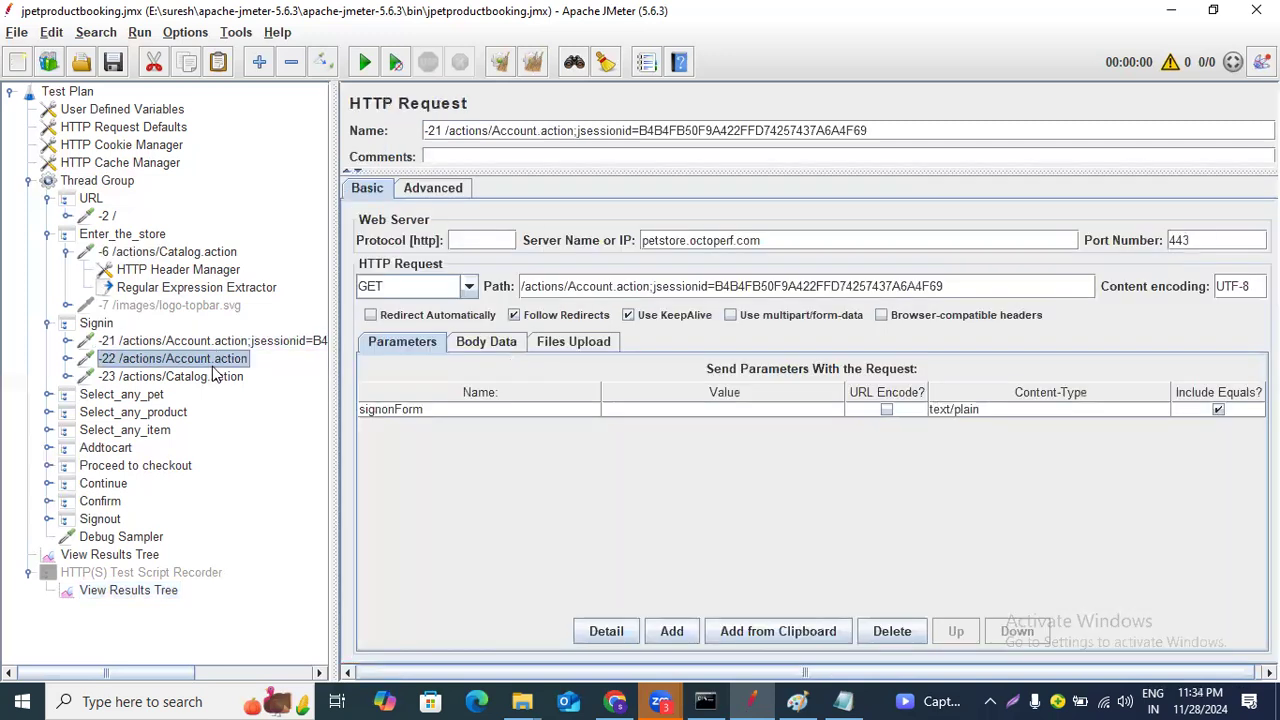
pyautogui.click(224, 342)
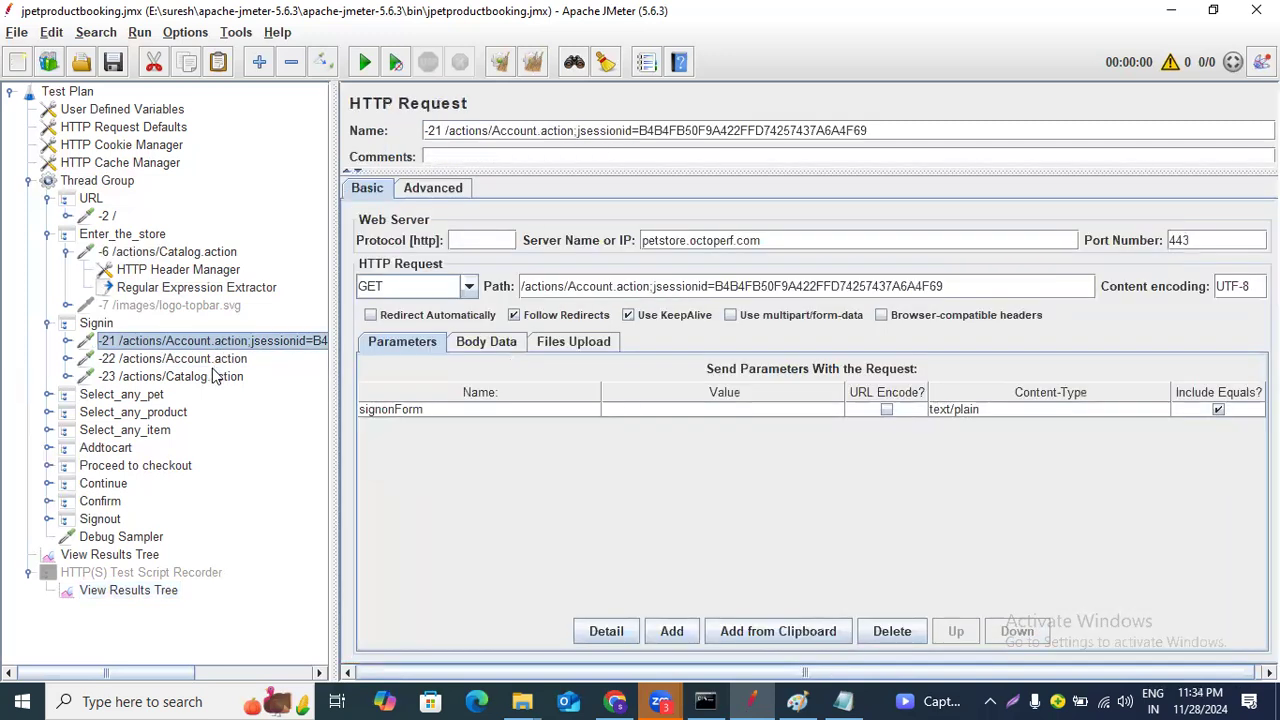
pyautogui.click(214, 374)
pyautogui.click(210, 362)
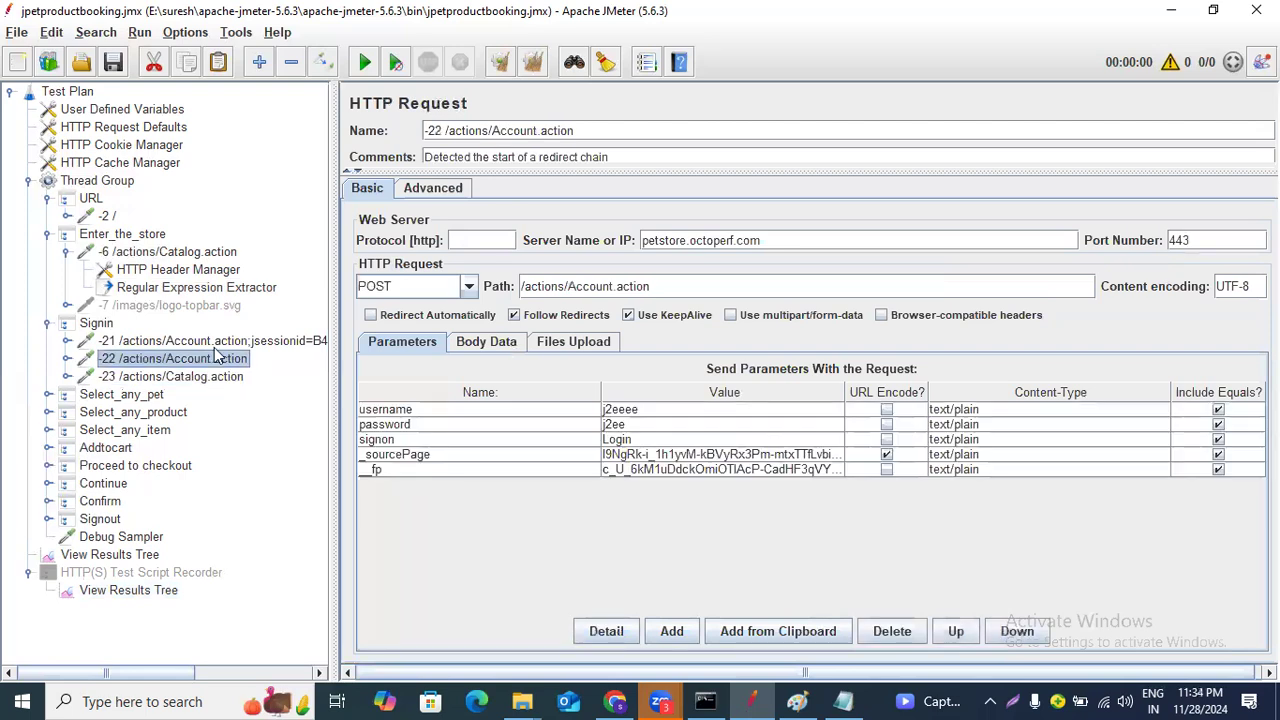
pyautogui.click(216, 343)
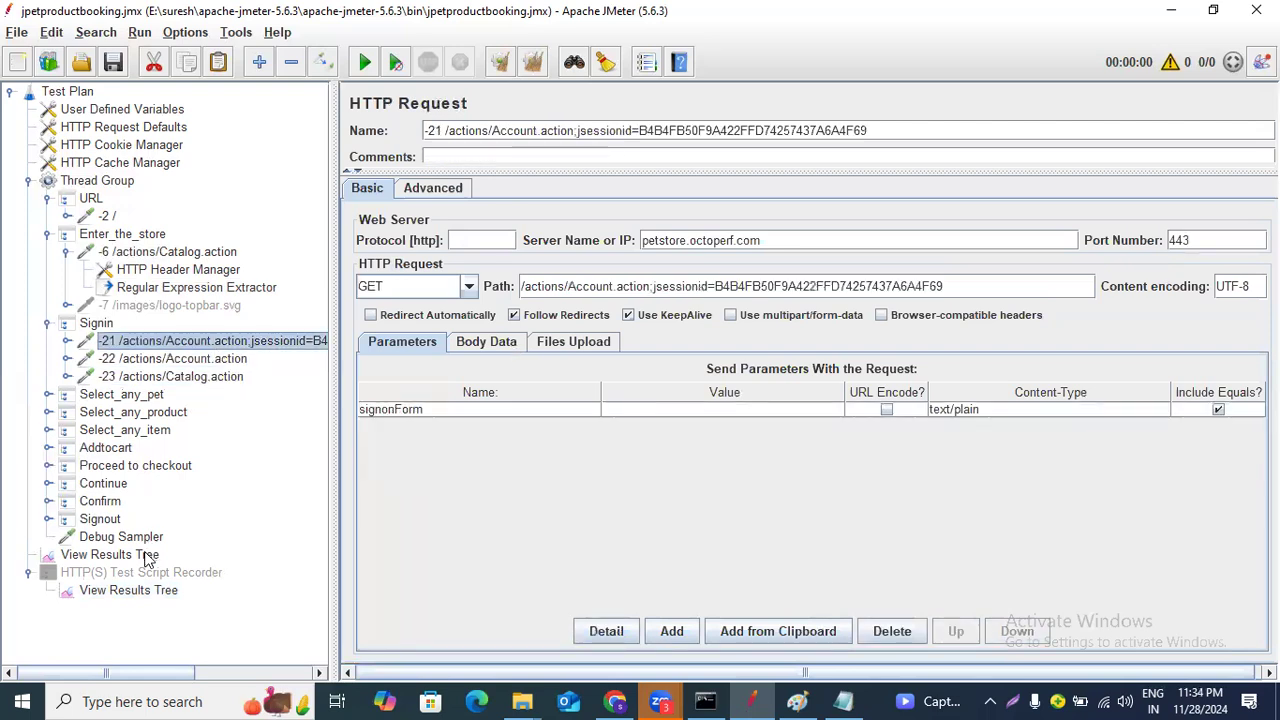
pyautogui.click(145, 592)
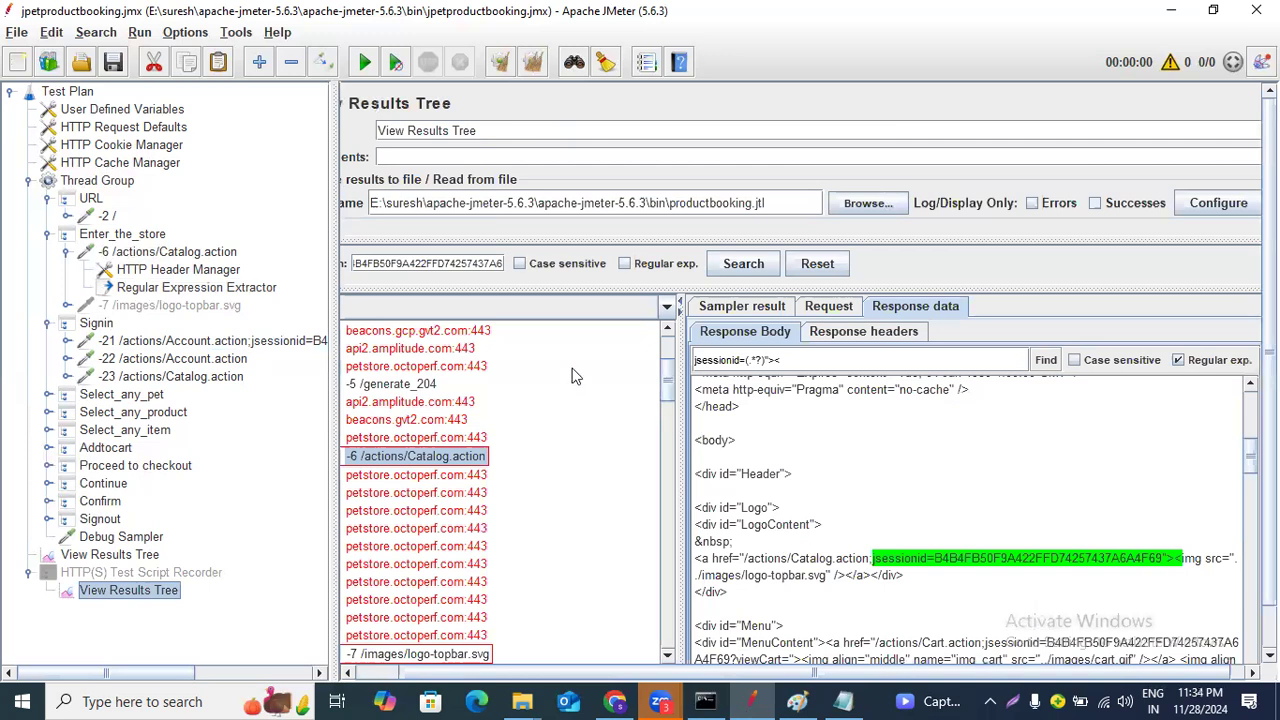
# Configure the extractor with variable name jsession, template $1$, match number 1 and default value error.
pyautogui.click(221, 287)
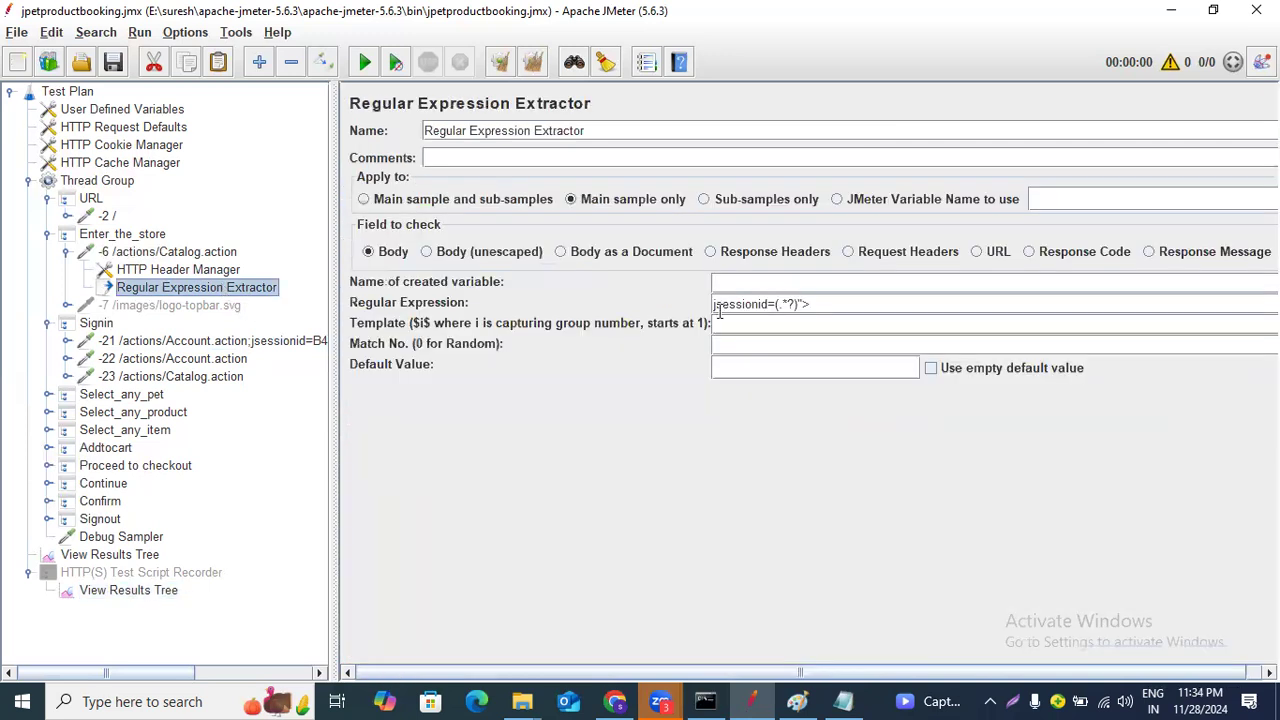
pyautogui.click(747, 284)
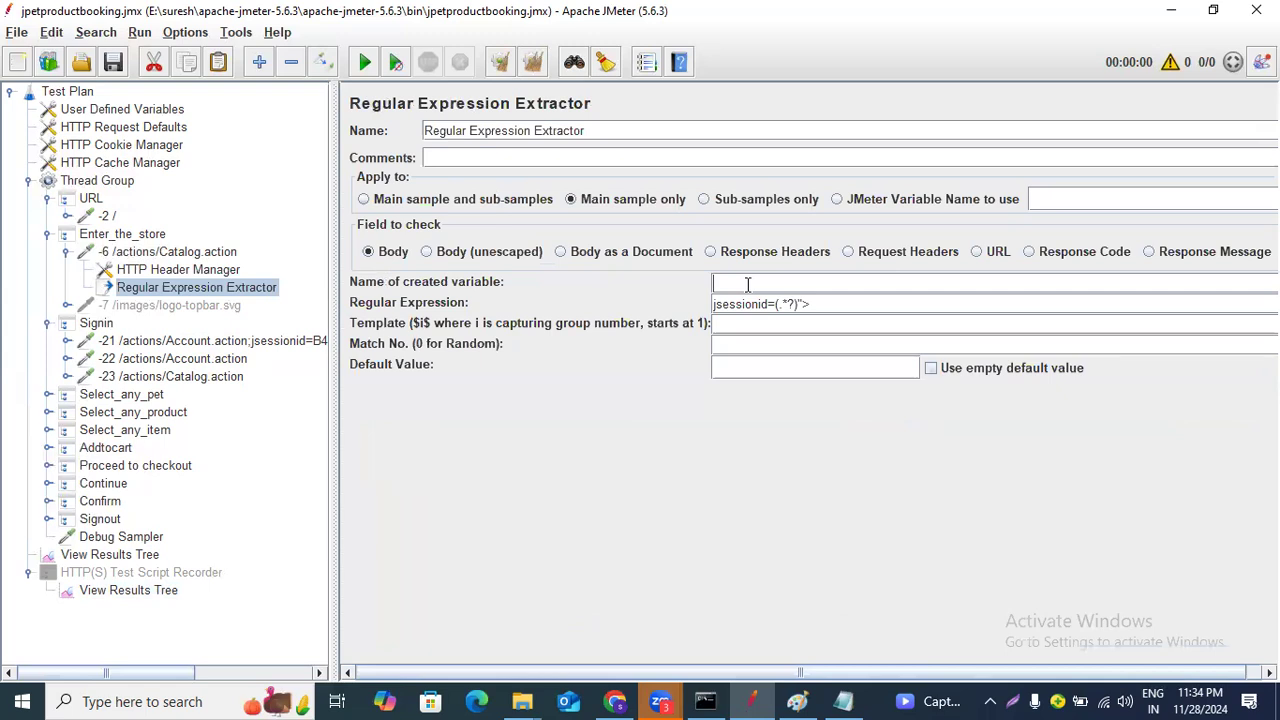
pyautogui.write('jsession')
pyautogui.press('BackSpace')
pyautogui.write('n')
pyautogui.click(727, 326)
pyautogui.write('$1$')
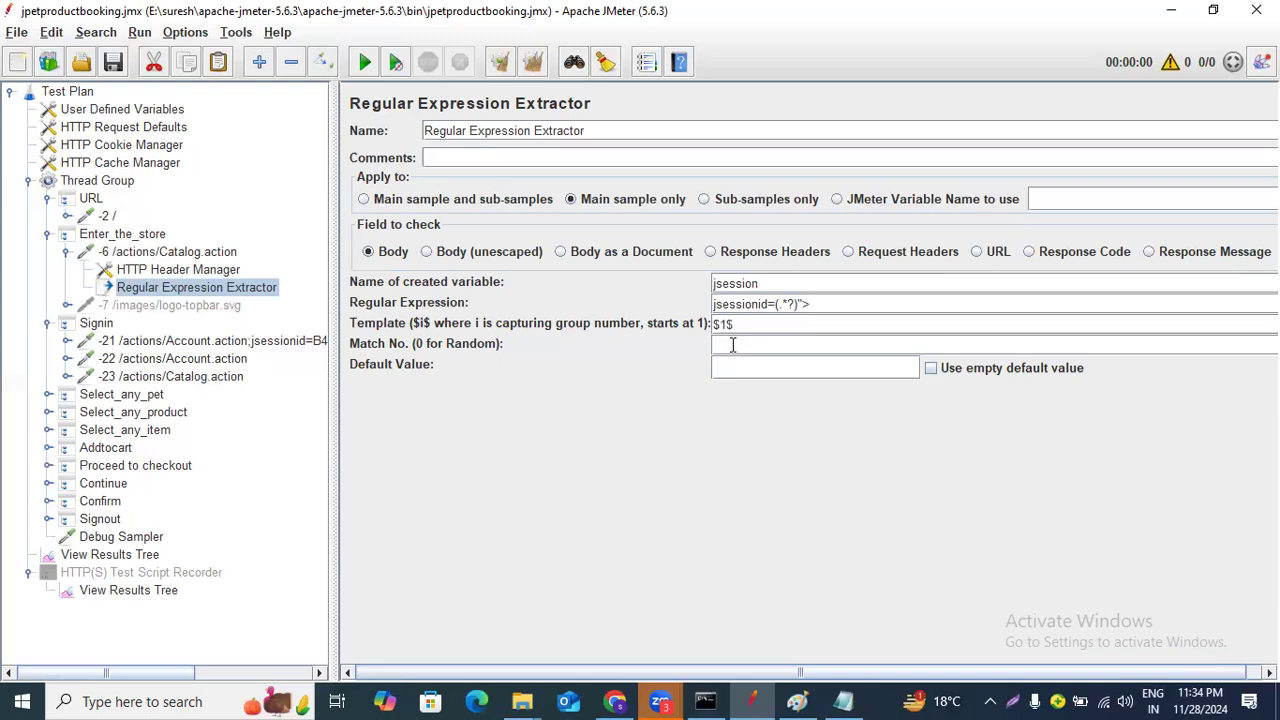
pyautogui.write('1')
pyautogui.write('err')
pyautogui.write('or')
# Disable the transaction controllers from Select_any_pet through Signout.
pyautogui.click(150, 396)
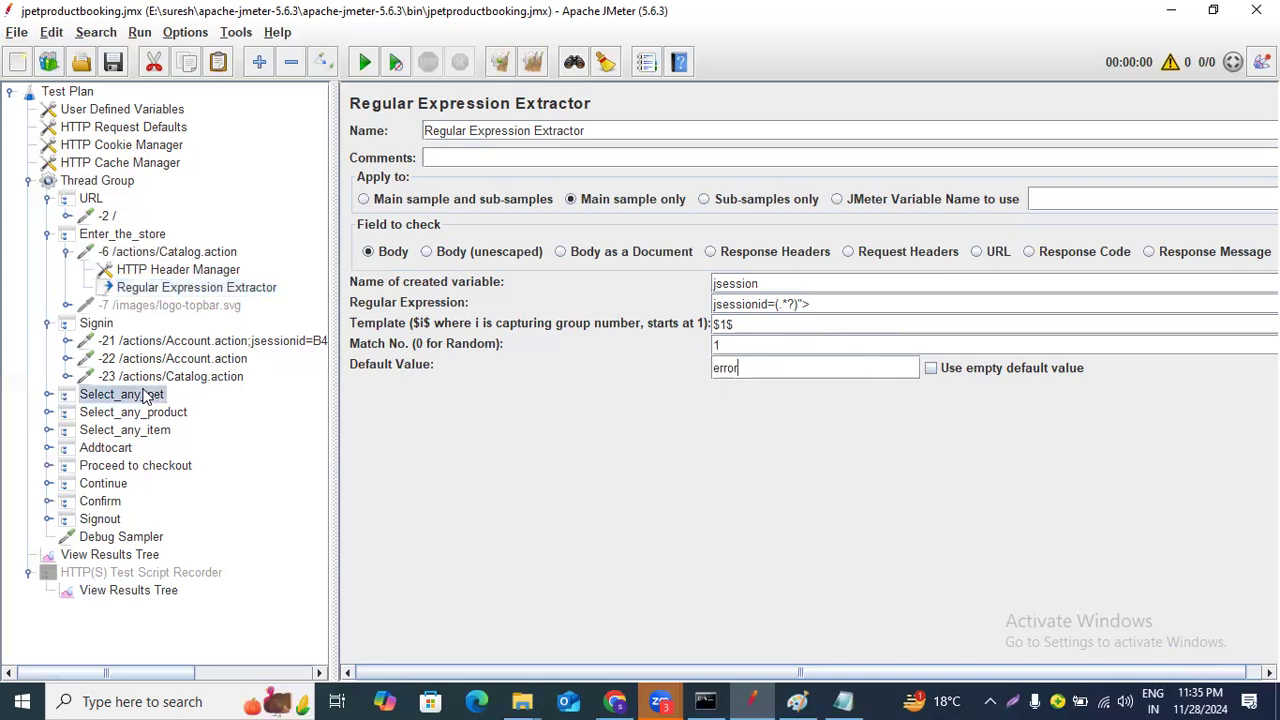
pyautogui.keyDown('shift'); pyautogui.click(117, 526); pyautogui.keyUp('shift')
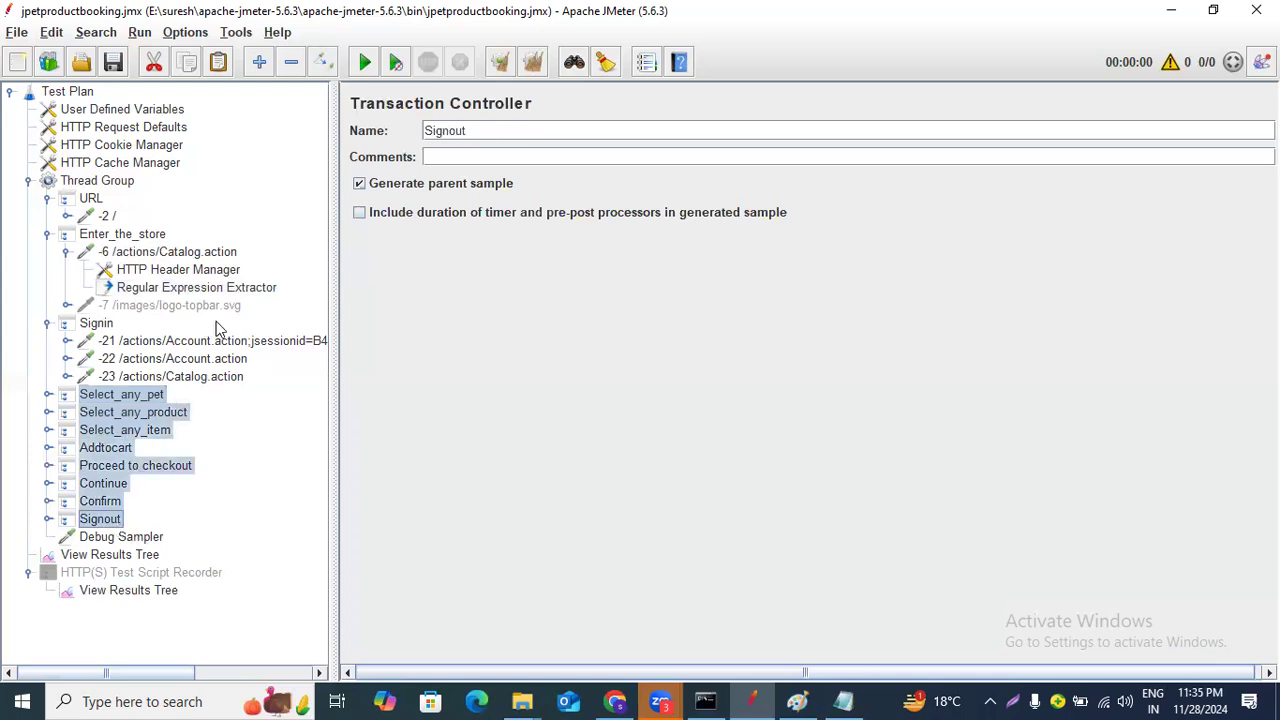
pyautogui.hotkey('ctrl', 't')
# Inspect the -21, -22 and -23 Signin samplers' paths and parameters once more.
pyautogui.click(165, 343)
pyautogui.click(165, 378)
pyautogui.click(175, 345)
pyautogui.click(177, 360)
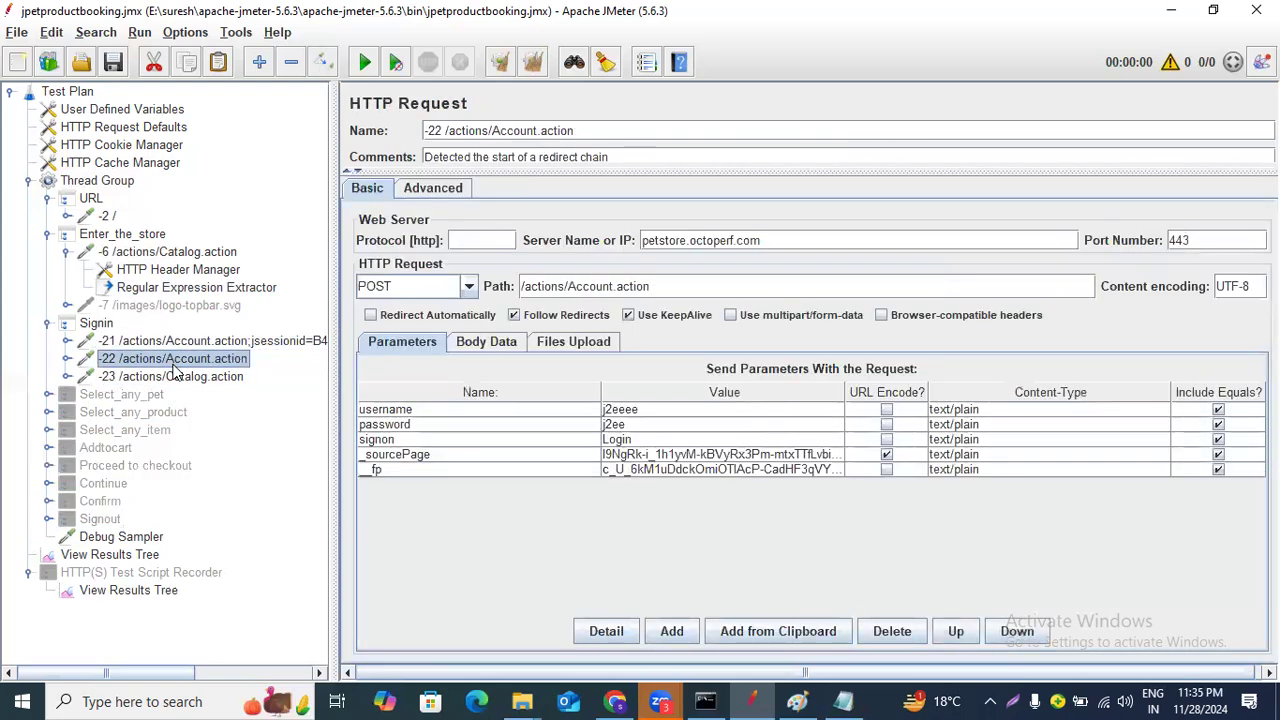
pyautogui.click(183, 344)
pyautogui.click(180, 378)
pyautogui.click(185, 343)
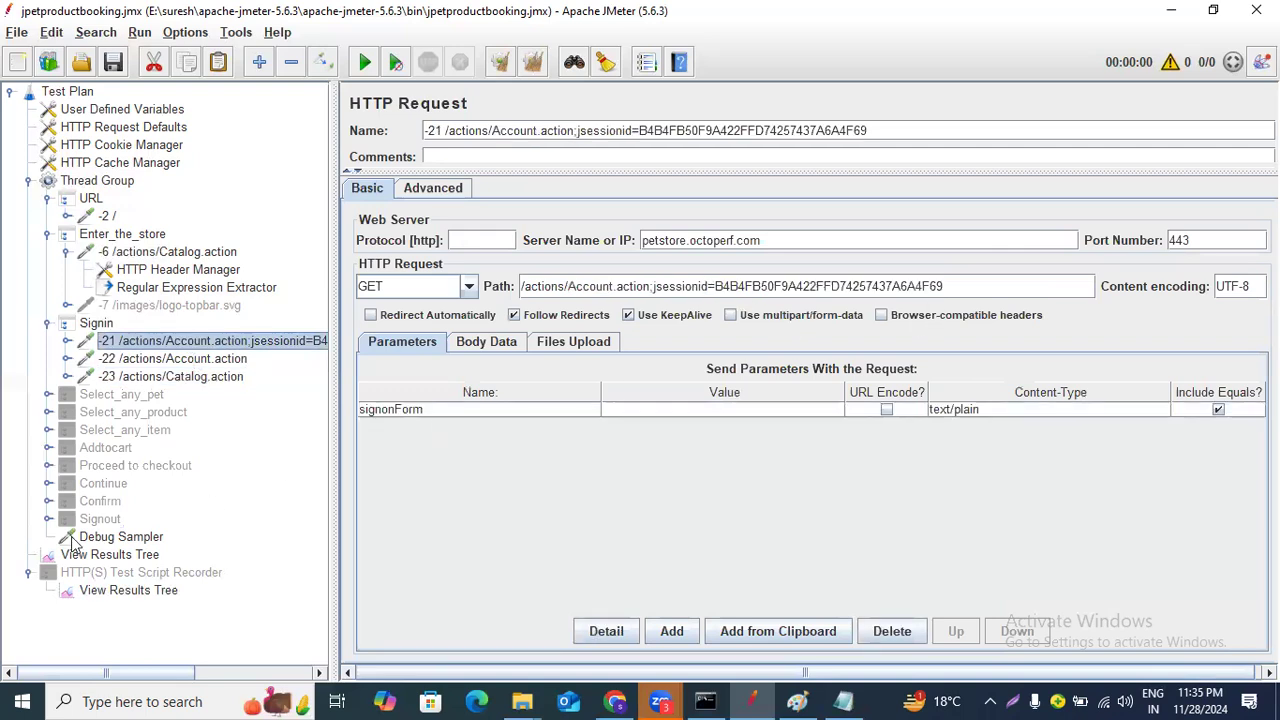
# Run the test plan with the View Results Tree listener selected.
pyautogui.click(150, 557)
pyautogui.click(366, 62)
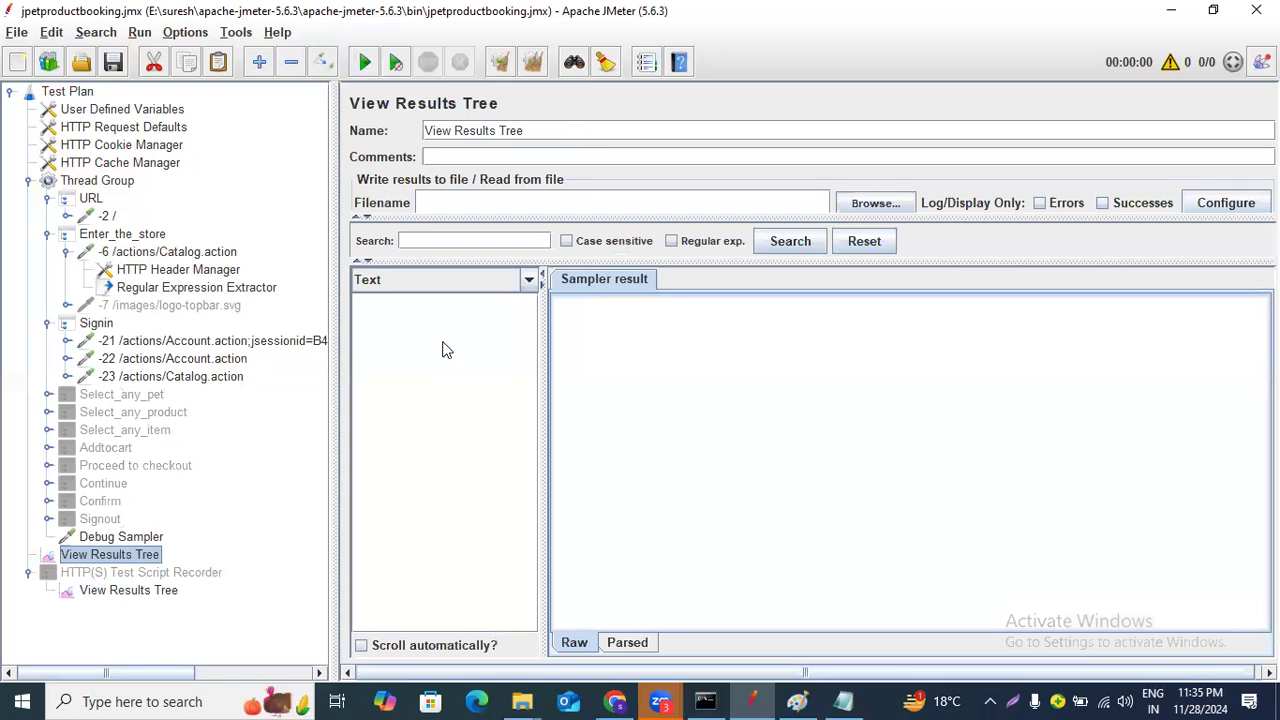
pyautogui.hotkey('ctrl', 'r')
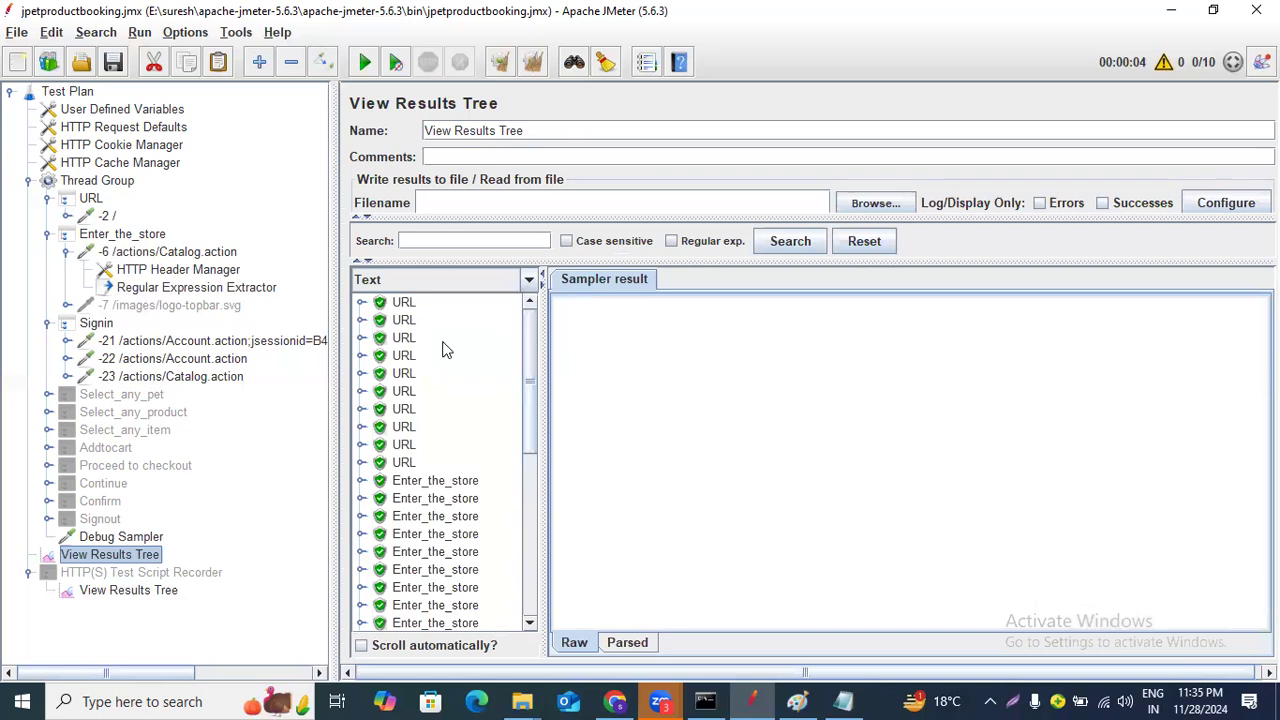
# Examine the Debug Sampler results' response data for the extracted jsession variables across threads.
pyautogui.scroll(-10, 455, 350)
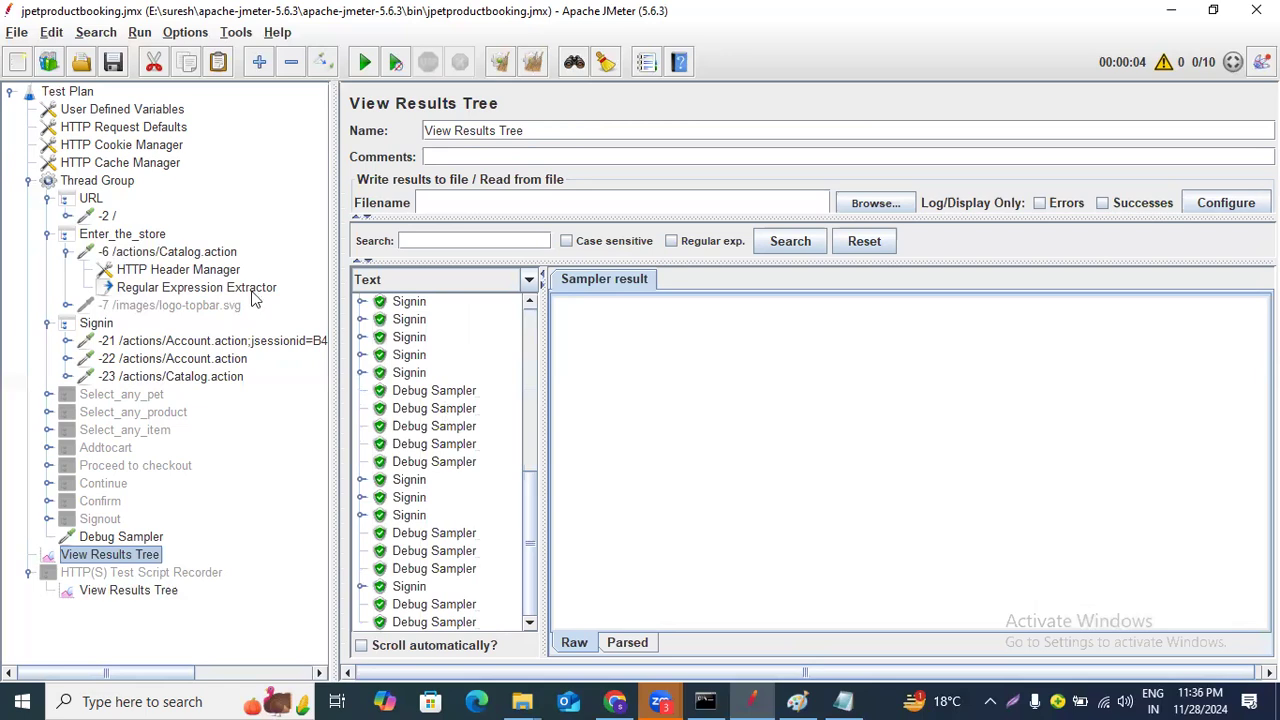
pyautogui.click(122, 183)
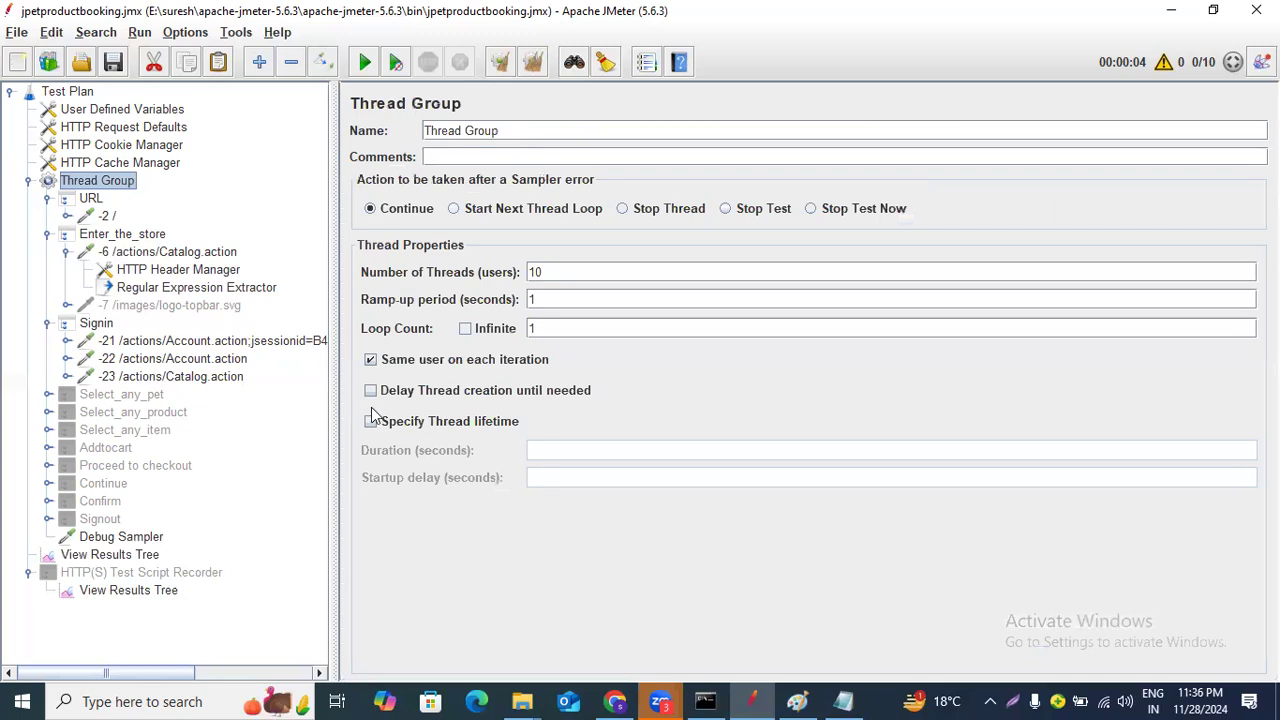
pyautogui.click(150, 554)
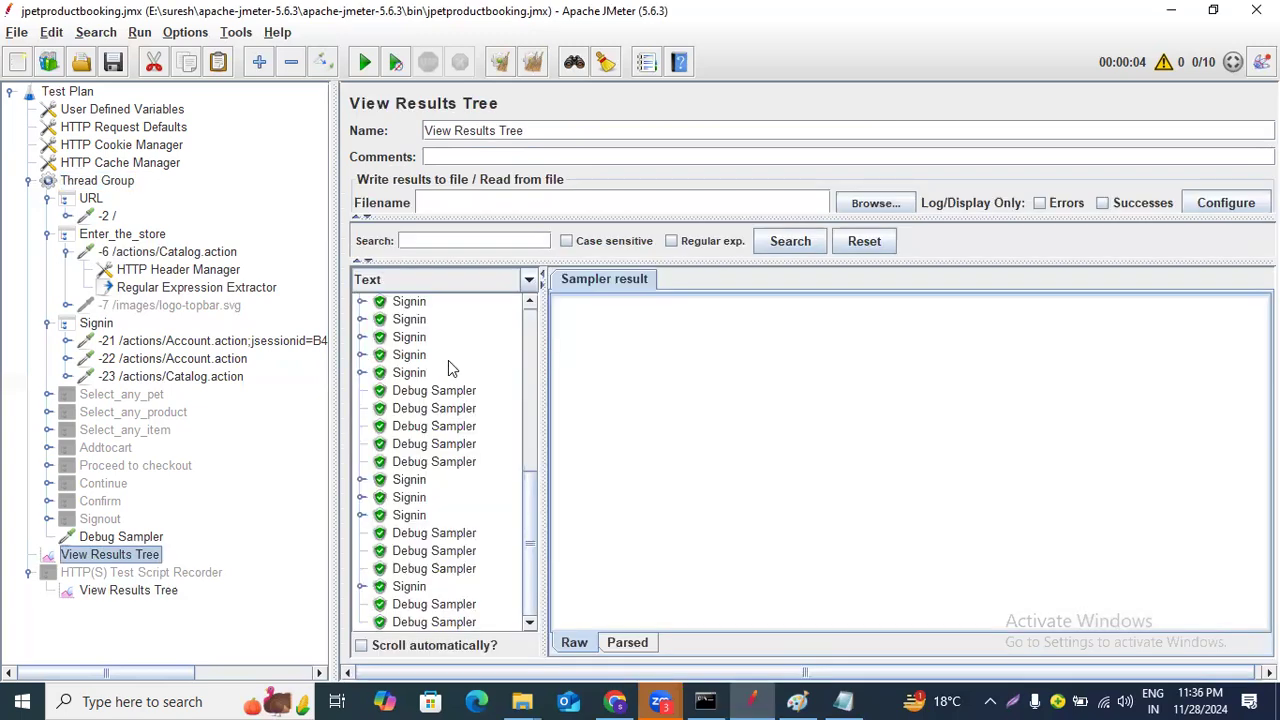
pyautogui.click(434, 426)
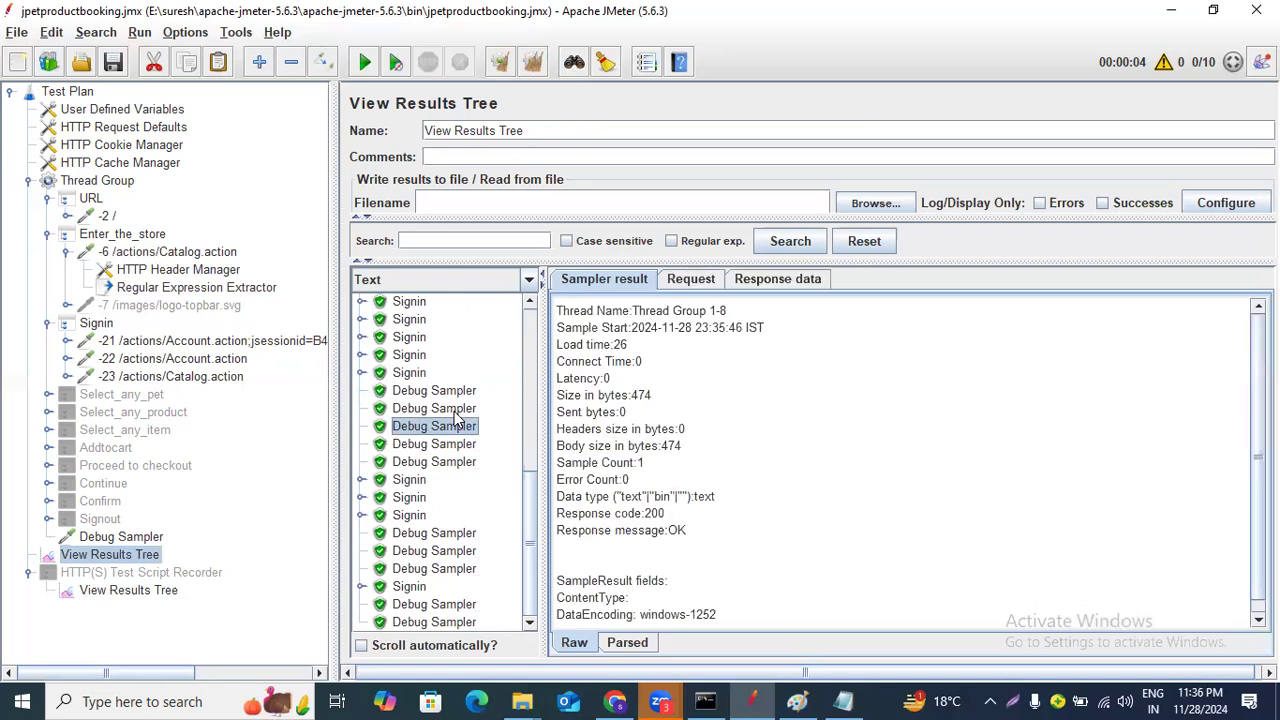
pyautogui.click(775, 279)
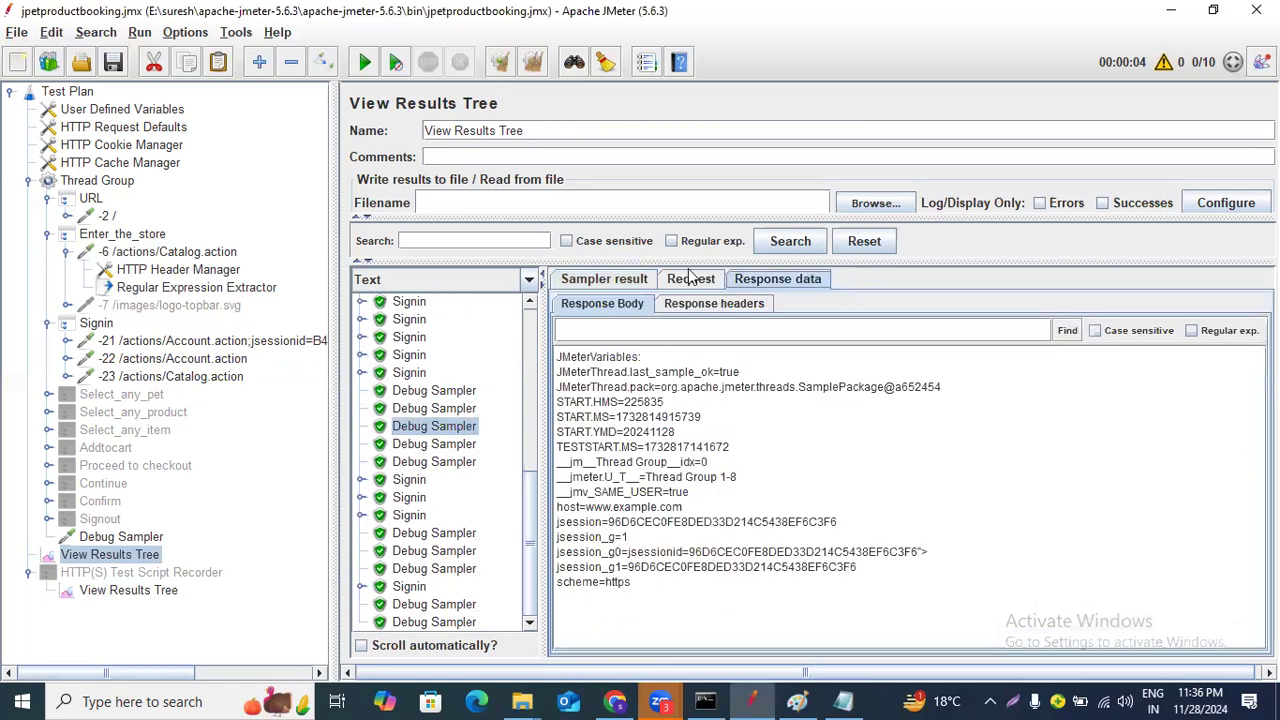
pyautogui.click(692, 280)
pyautogui.click(450, 446)
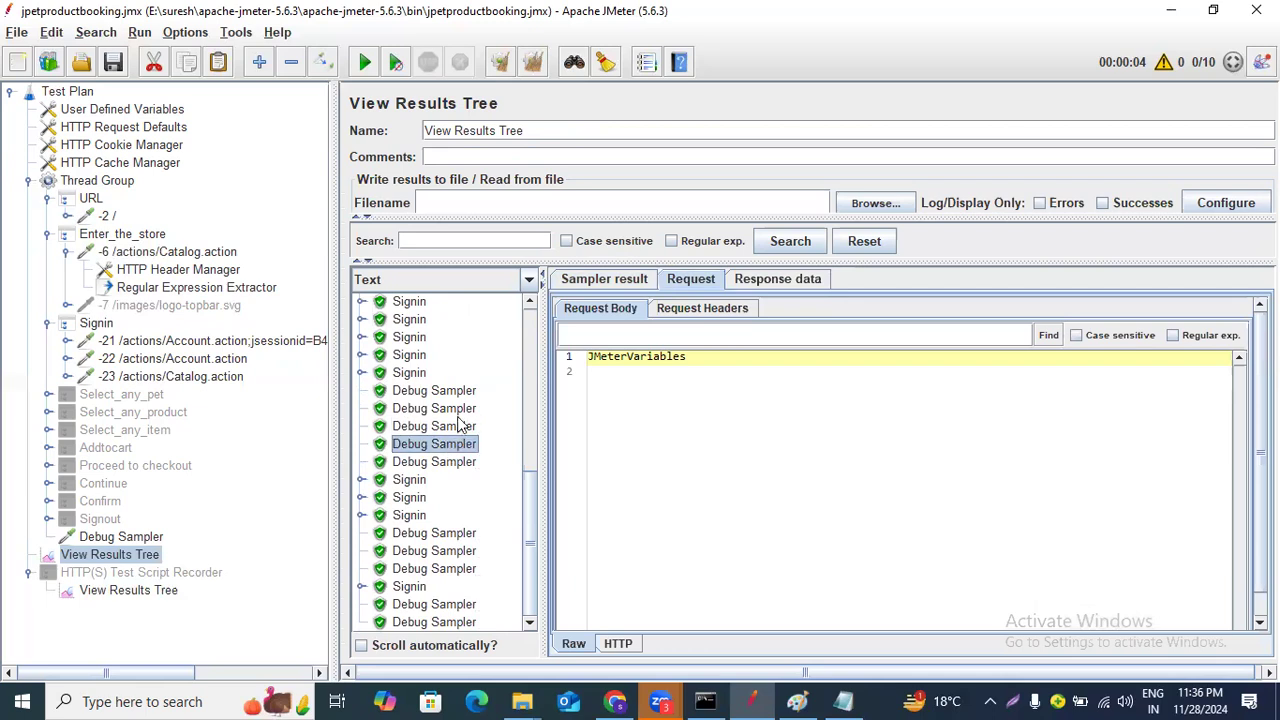
pyautogui.click(458, 410)
pyautogui.click(800, 280)
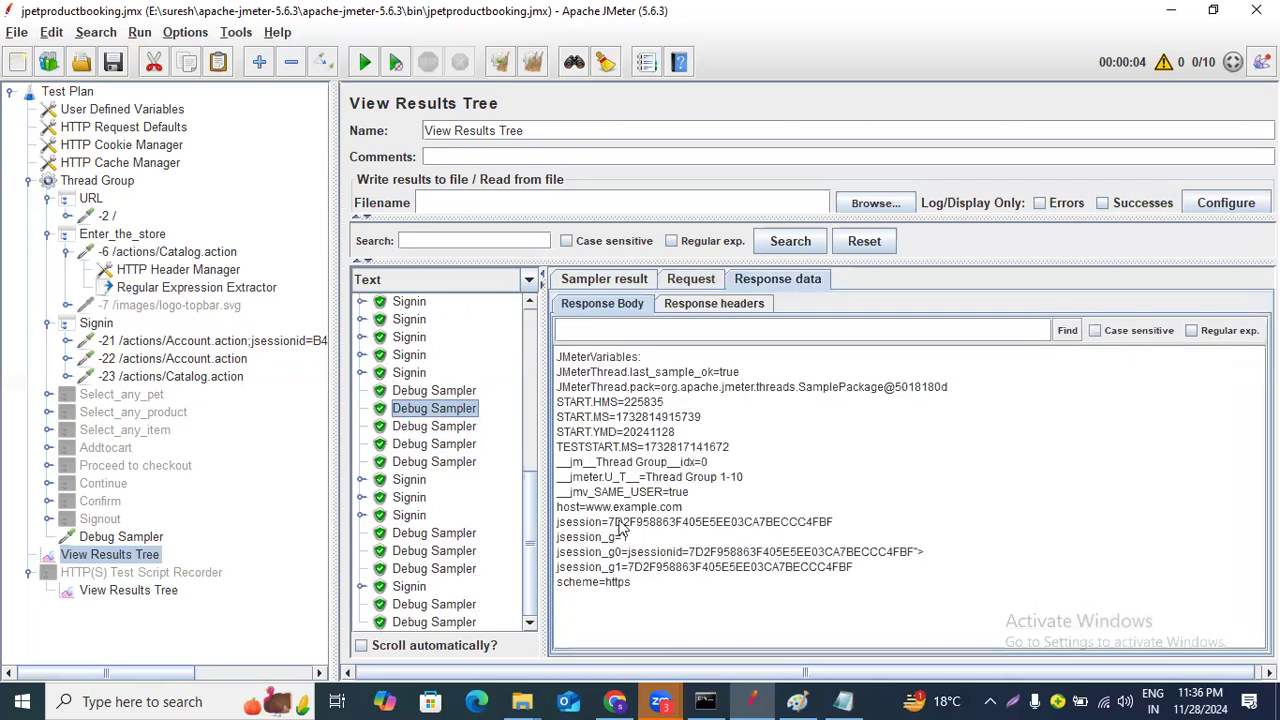
# Move the Regular Expression Extractor from the -6 request to under the -23 /actions/Catalog.action request in Signin.
pyautogui.moveTo(601, 523); pyautogui.dragTo(870, 526)
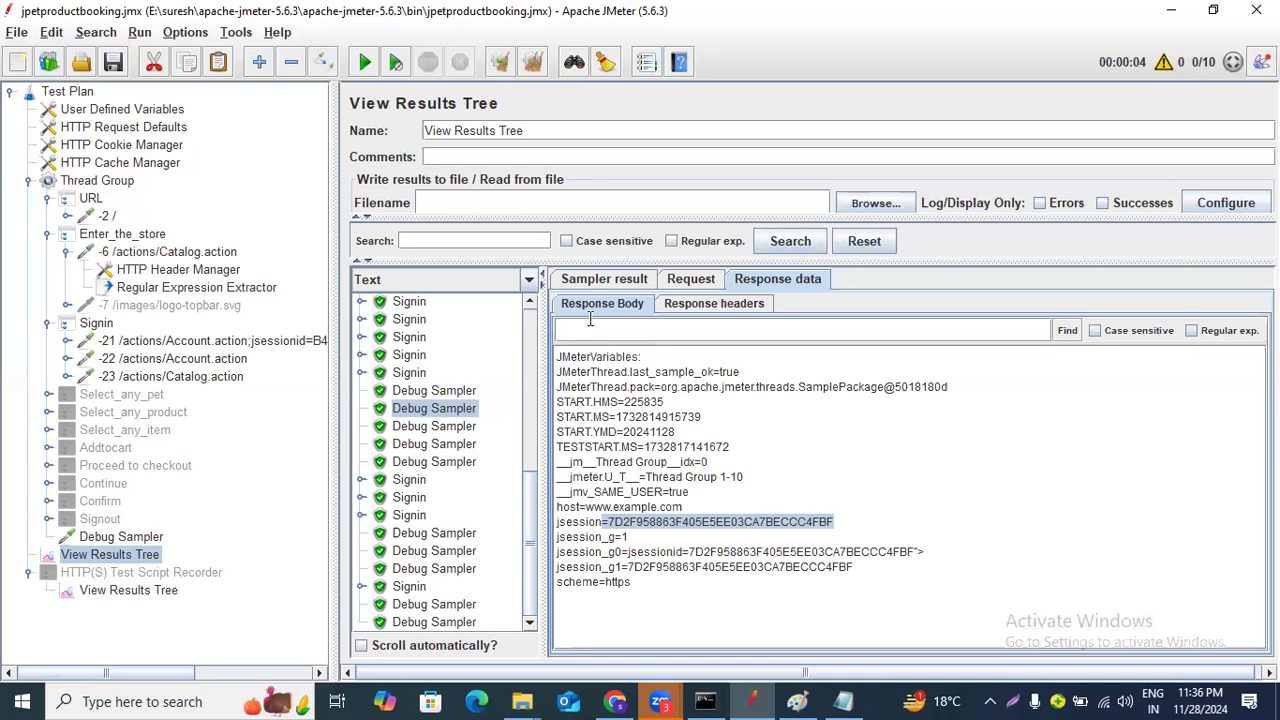
pyautogui.click(216, 290)
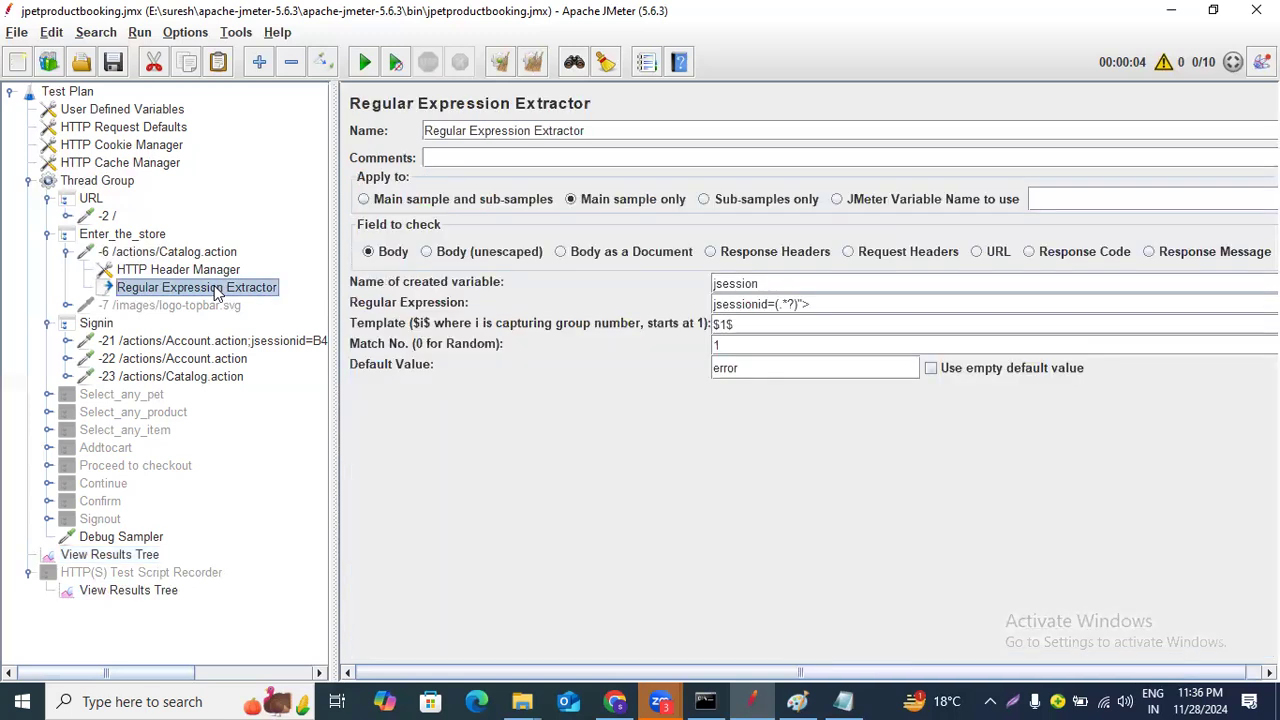
pyautogui.moveTo(207, 290); pyautogui.dragTo(193, 386)
pyautogui.click(68, 359)
pyautogui.moveTo(107, 390); pyautogui.dragTo(150, 376)
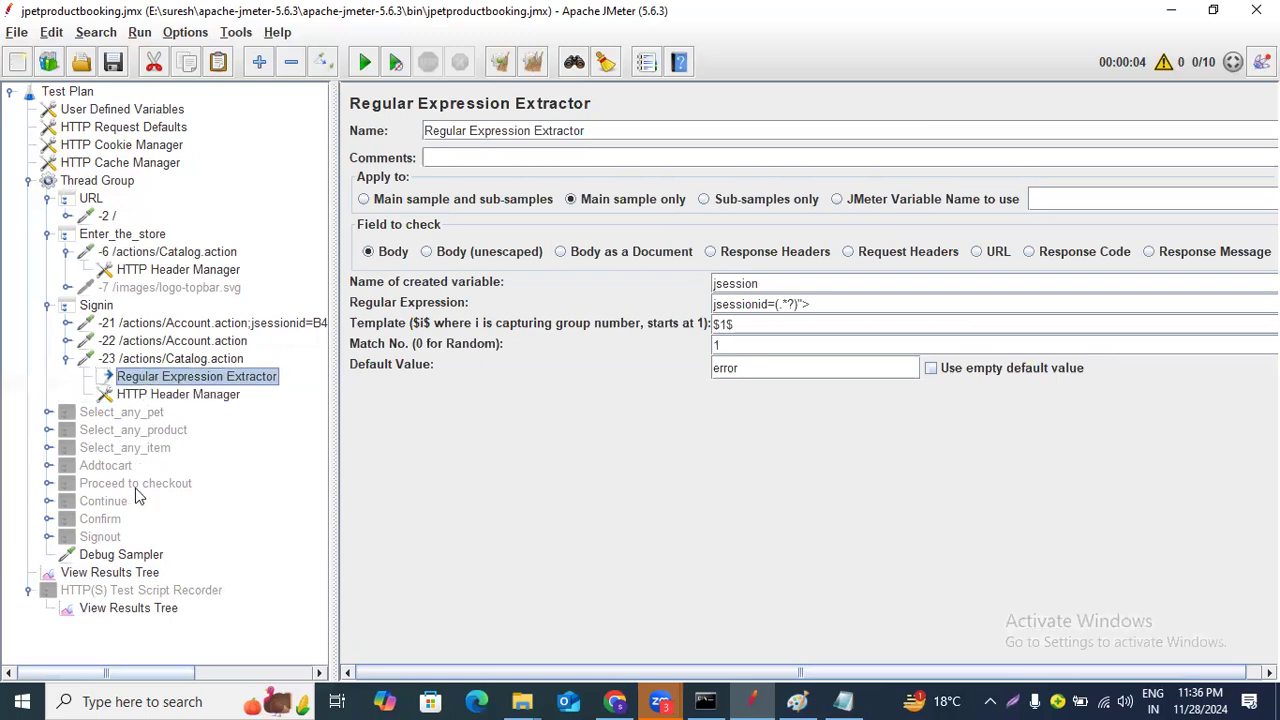
# Clear the results, rerun the test plan, and inspect a Debug Sampler's jsession variable in the response data.
pyautogui.click(110, 572)
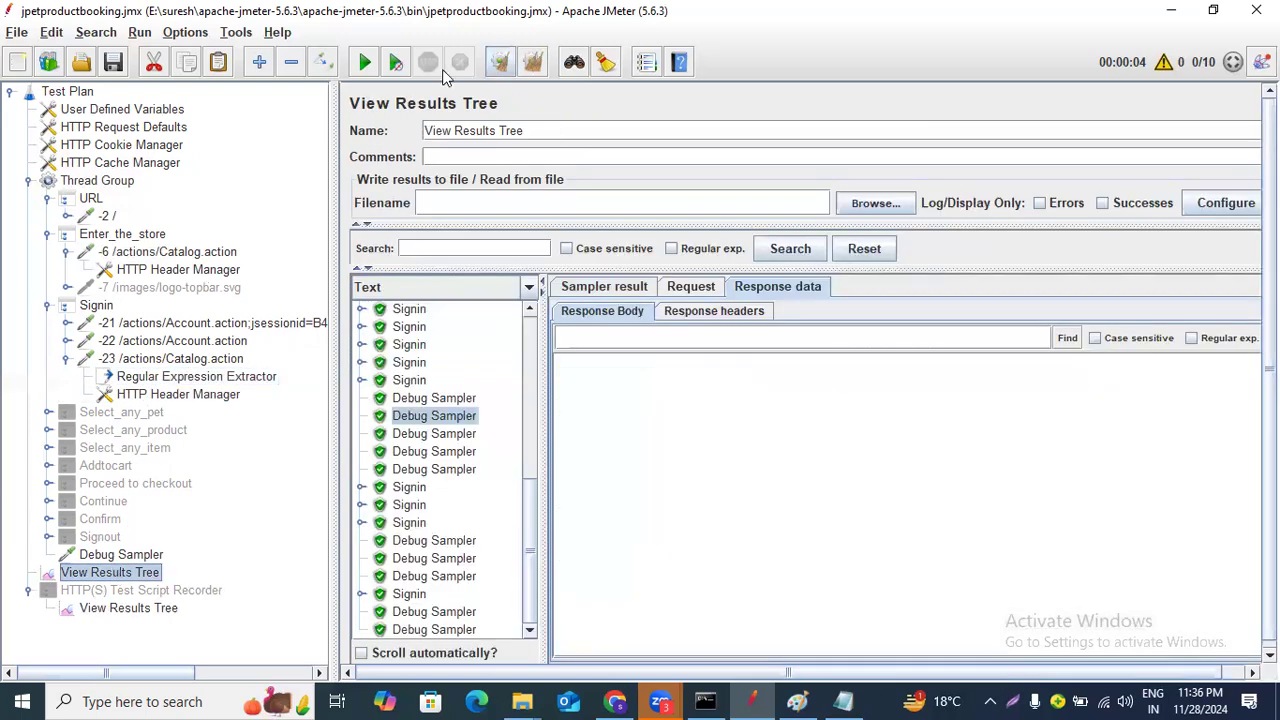
pyautogui.click(499, 62)
pyautogui.click(365, 62)
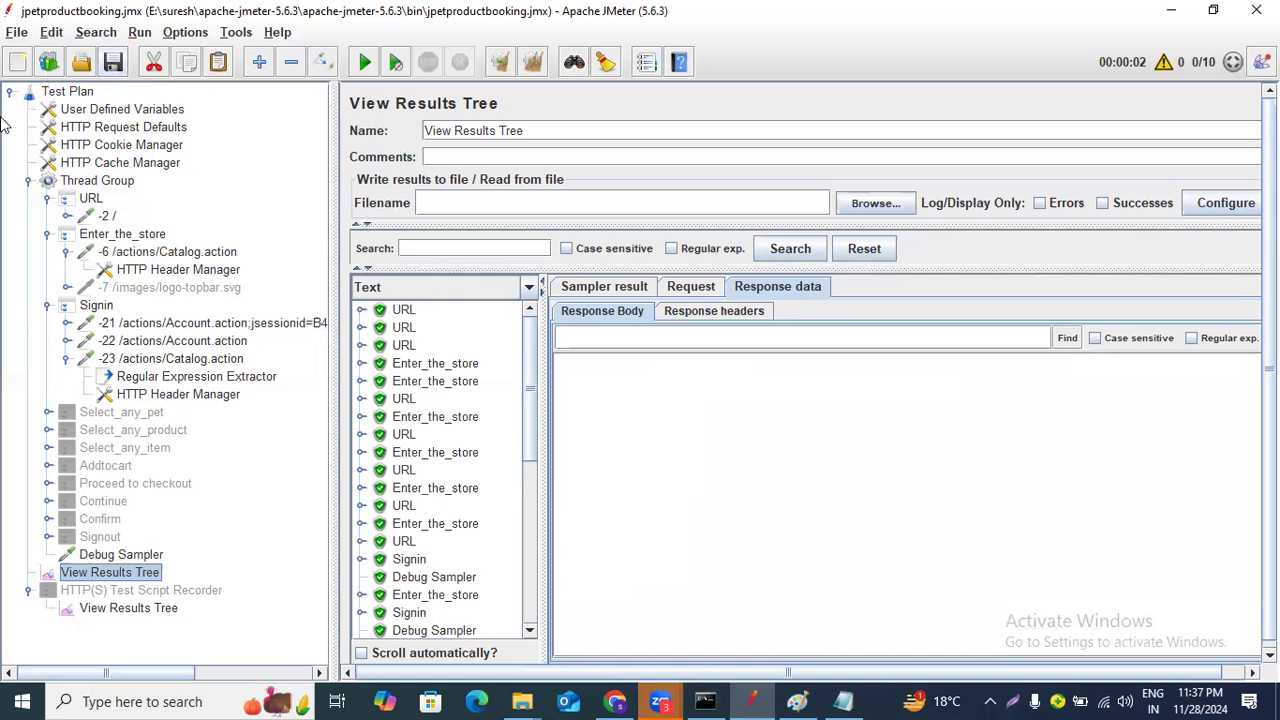
pyautogui.scroll(-7, 489, 393)
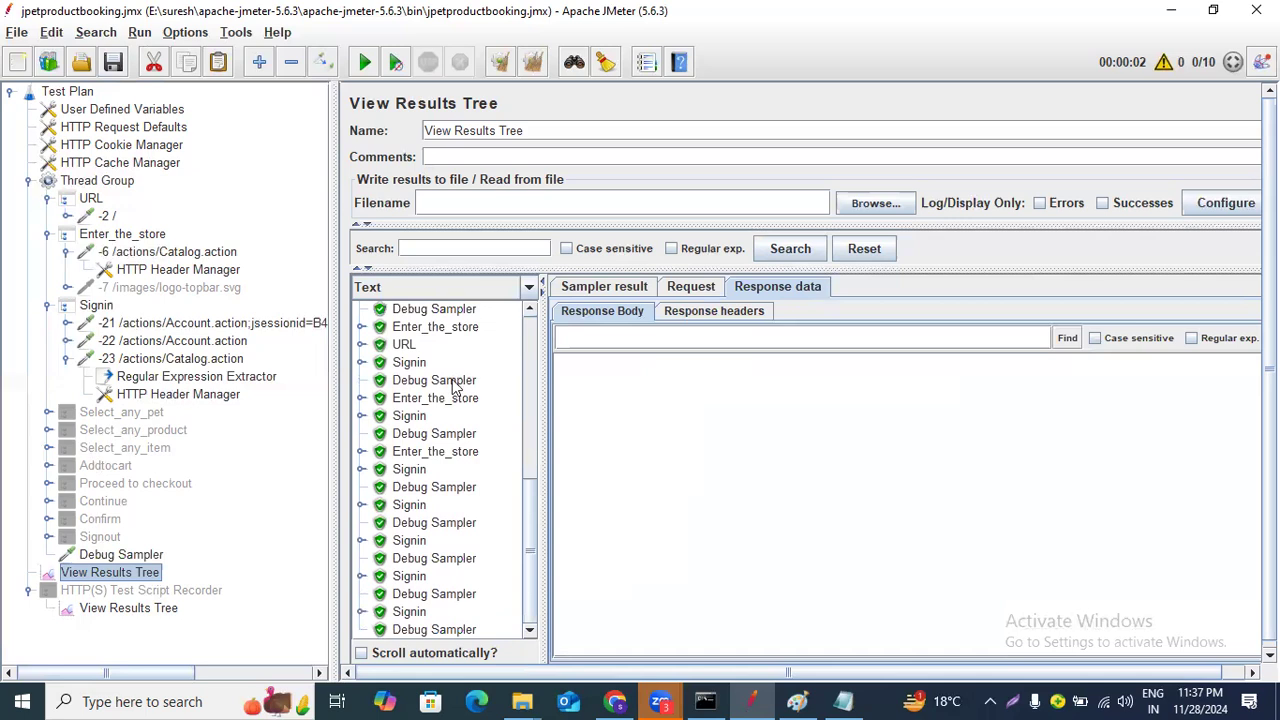
pyautogui.click(462, 380)
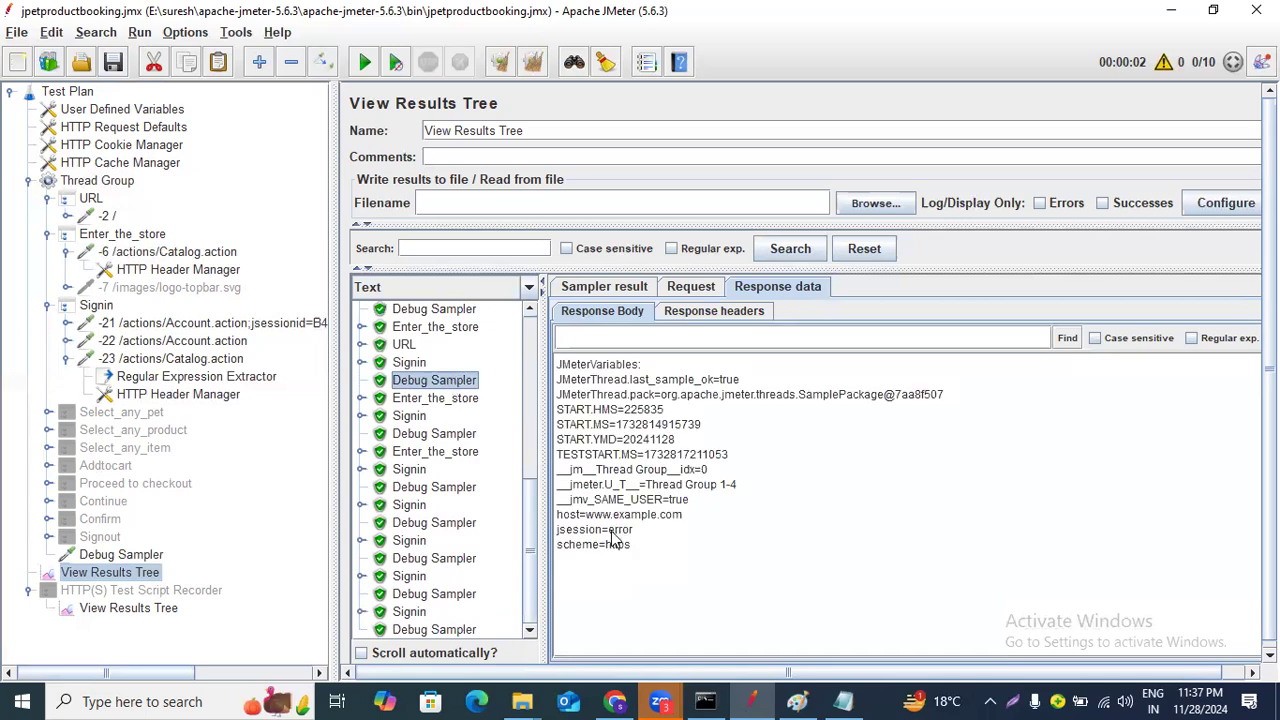
pyautogui.moveTo(558, 531); pyautogui.dragTo(727, 531)
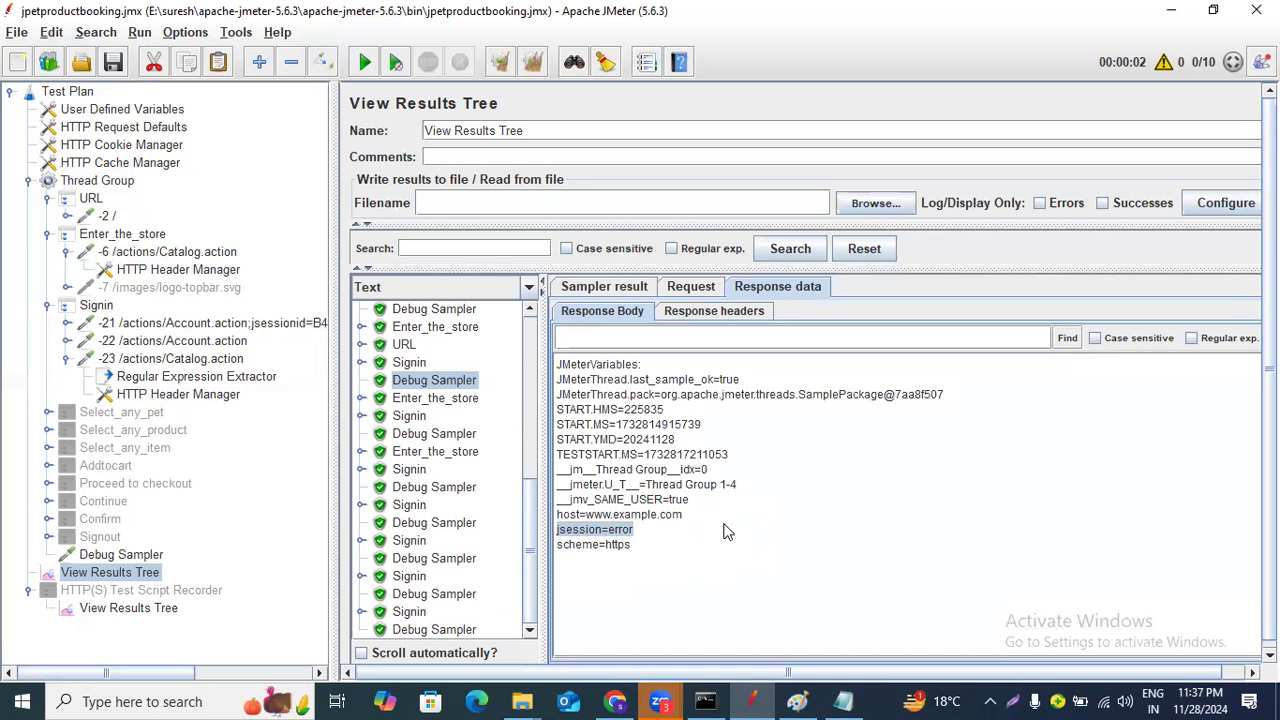
# Switch to Paint and circle the A B token in the correlation diagram, then return to JMeter.
pyautogui.click(797, 701)
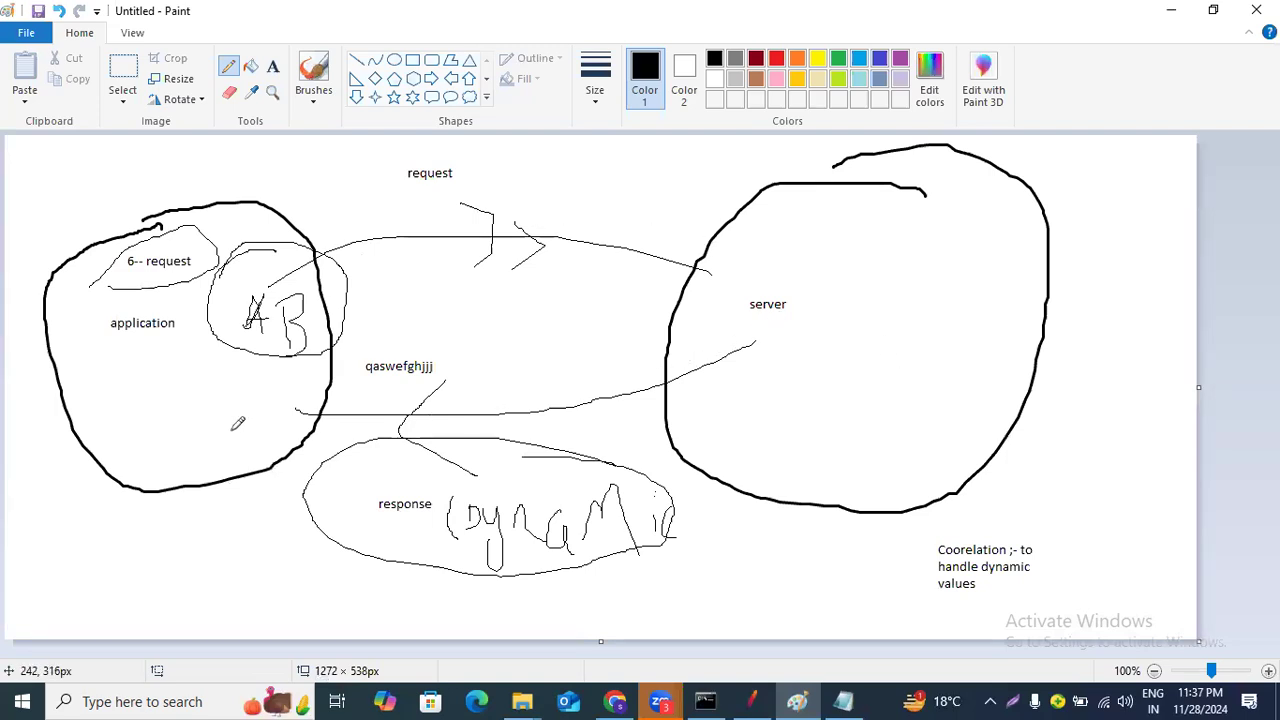
pyautogui.moveTo(270, 230)
pyautogui.mouseDown()
pyautogui.moveTo(194, 320)
pyautogui.moveTo(337, 238)
pyautogui.moveTo(200, 248)
pyautogui.mouseUp()
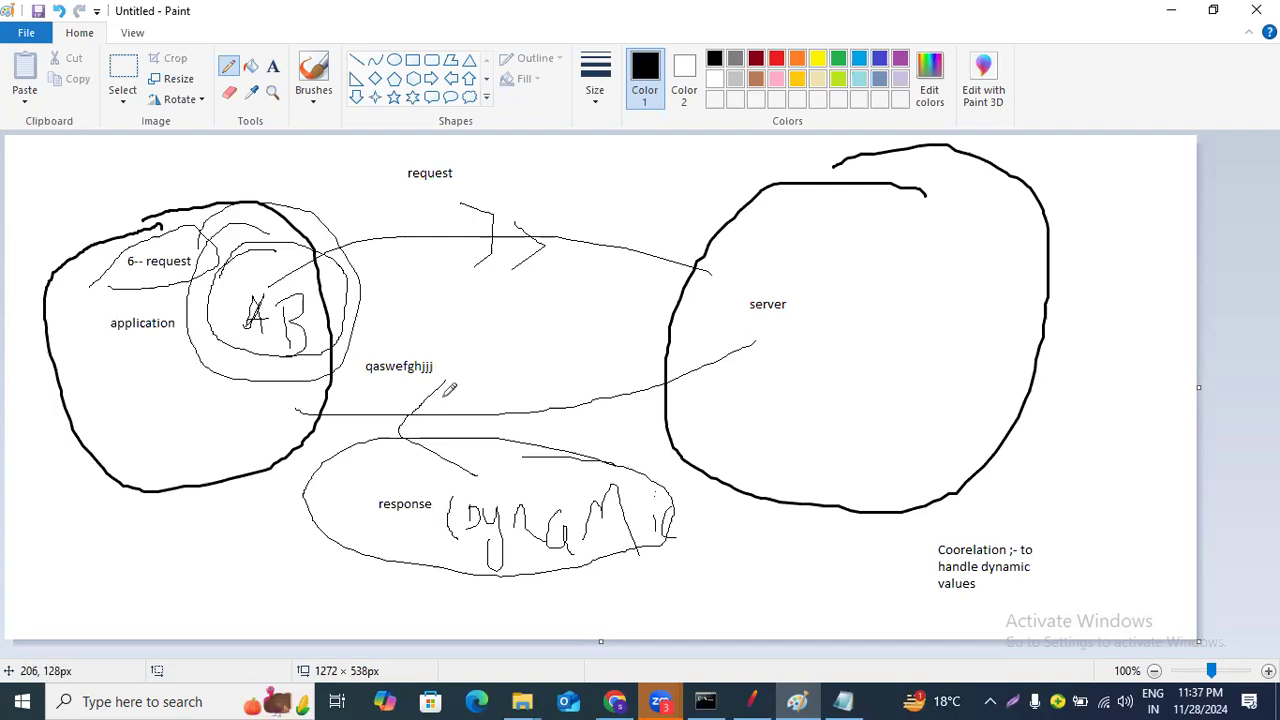
pyautogui.click(753, 700)
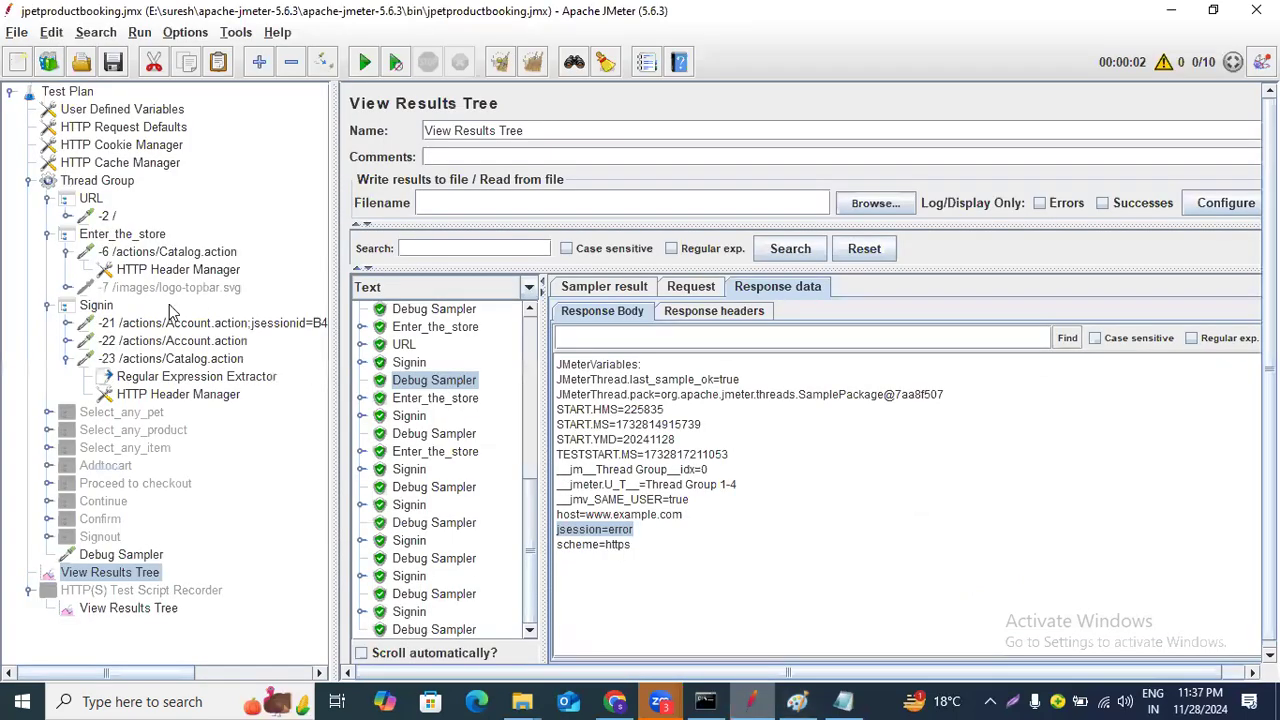
# Move the Regular Expression Extractor back under the -6 /actions/Catalog.action request and rerun the test with cleared results.
pyautogui.click(194, 380)
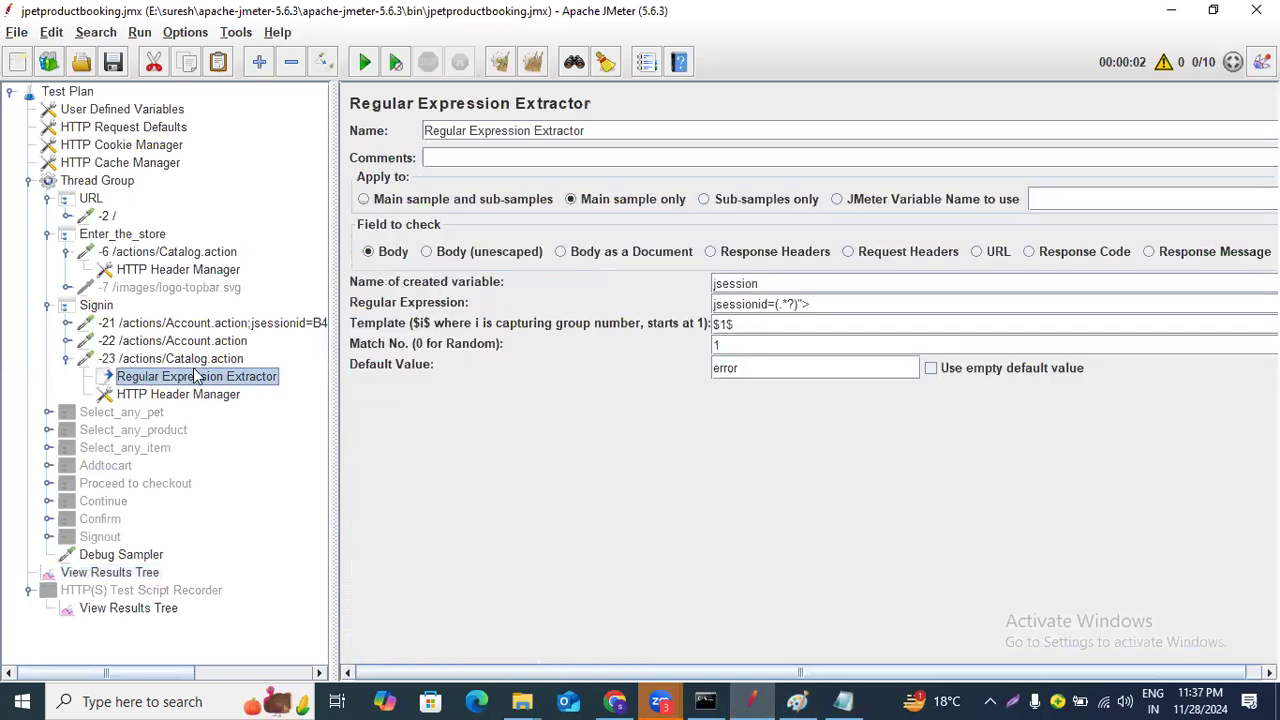
pyautogui.moveTo(208, 258); pyautogui.dragTo(212, 286)
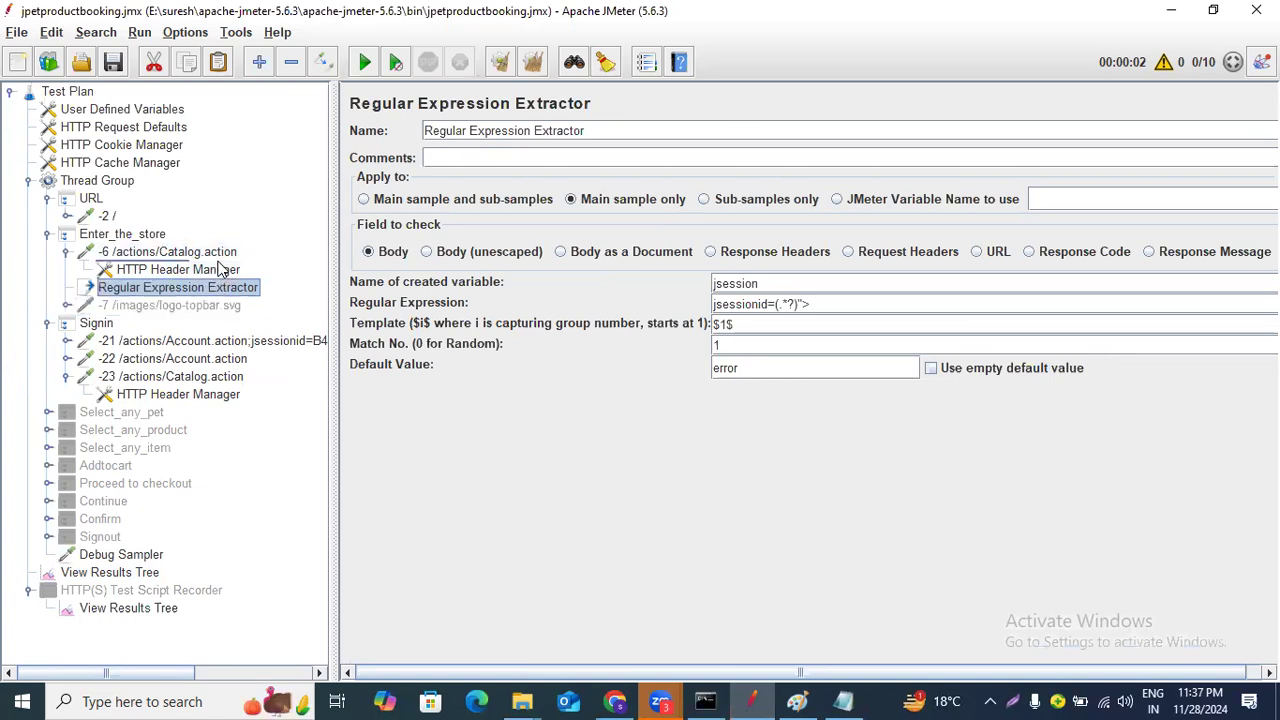
pyautogui.click(125, 574)
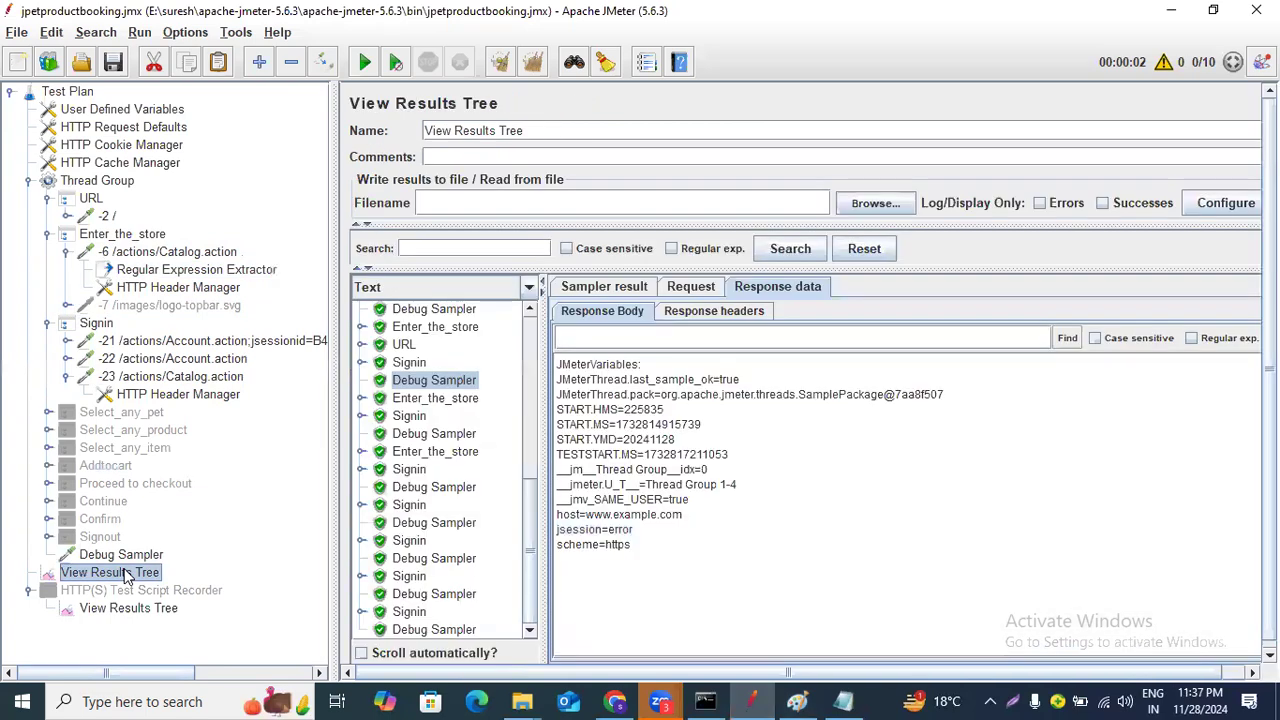
pyautogui.click(499, 62)
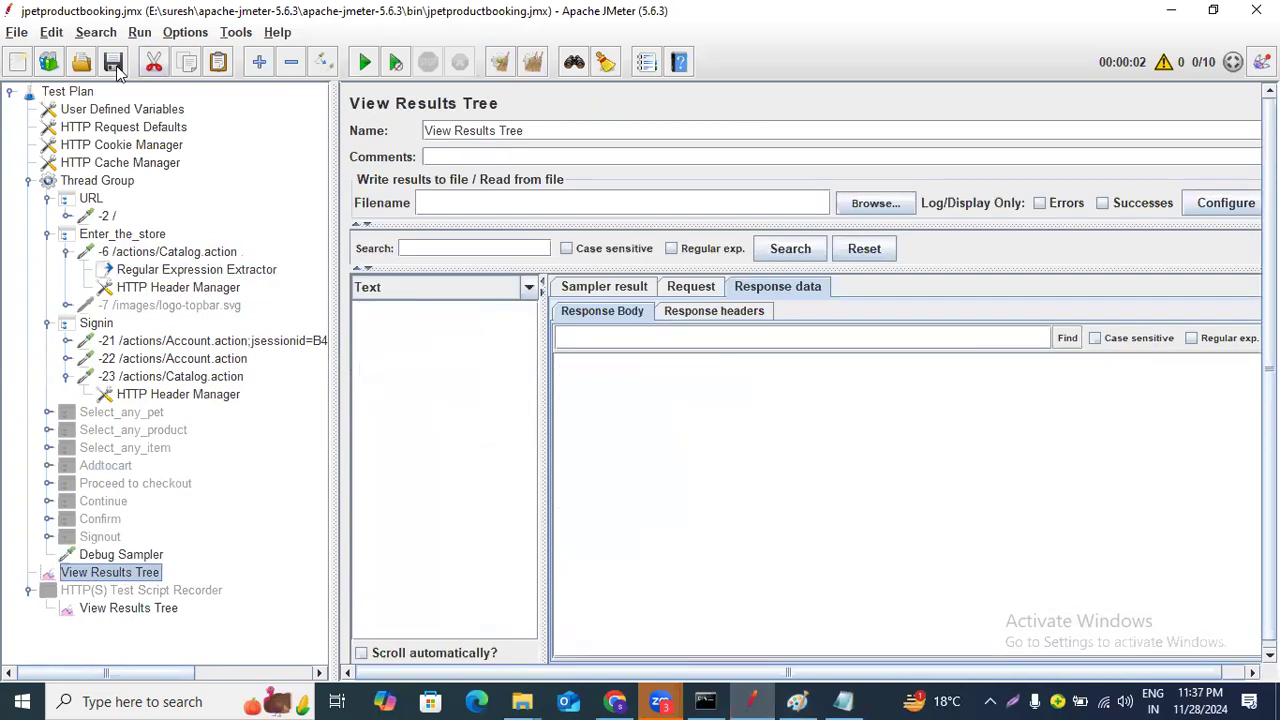
pyautogui.click(366, 63)
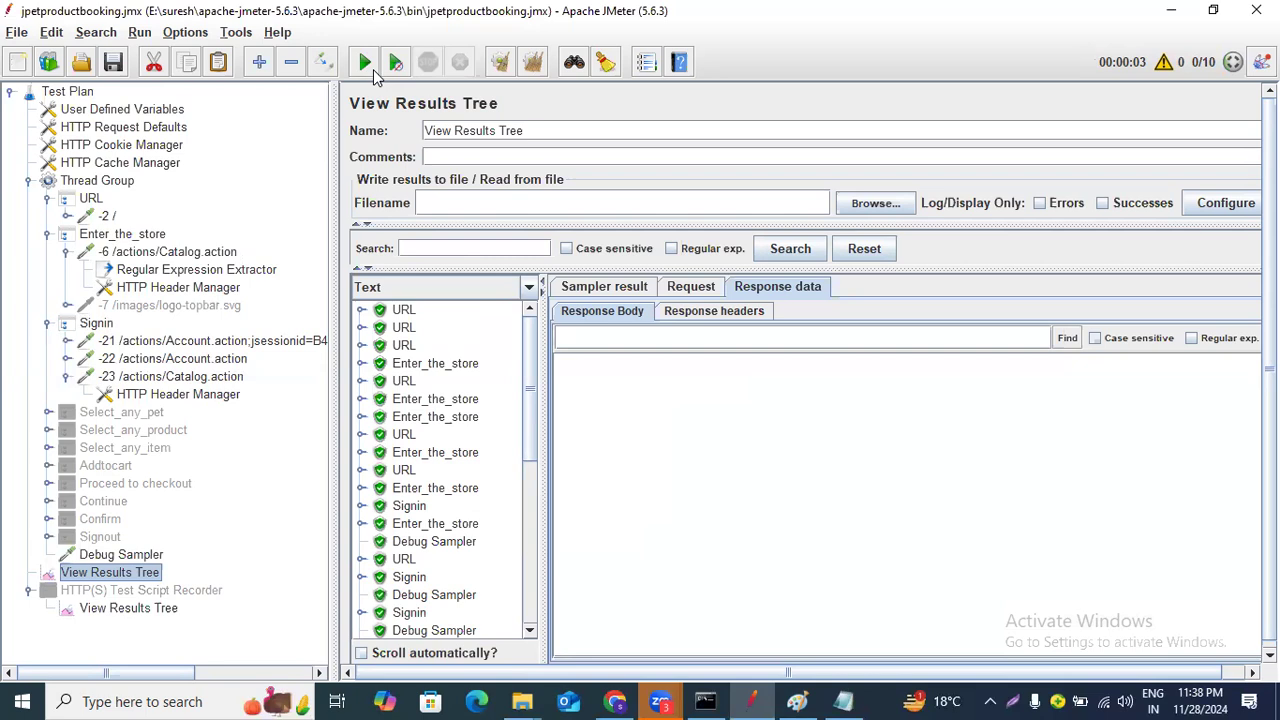
# Inspect a Debug Sampler's extracted jsession value in the response data.
pyautogui.scroll(-10, 450, 440)
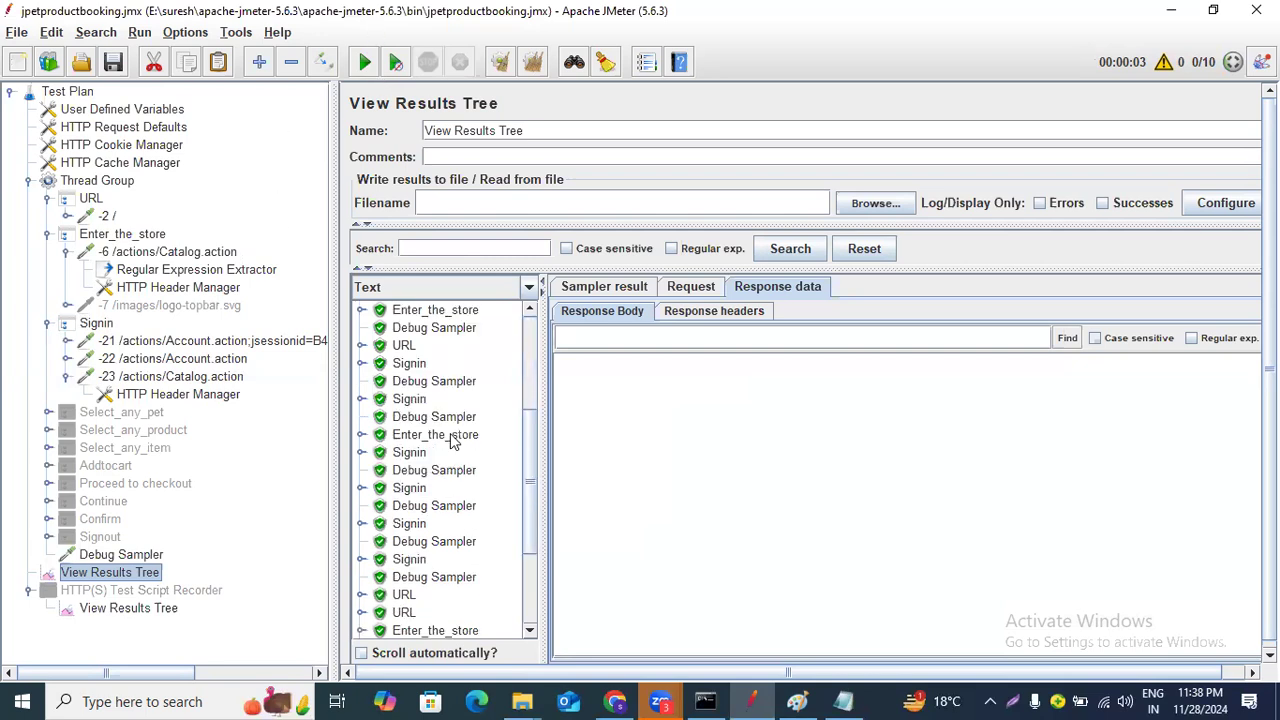
pyautogui.click(419, 470)
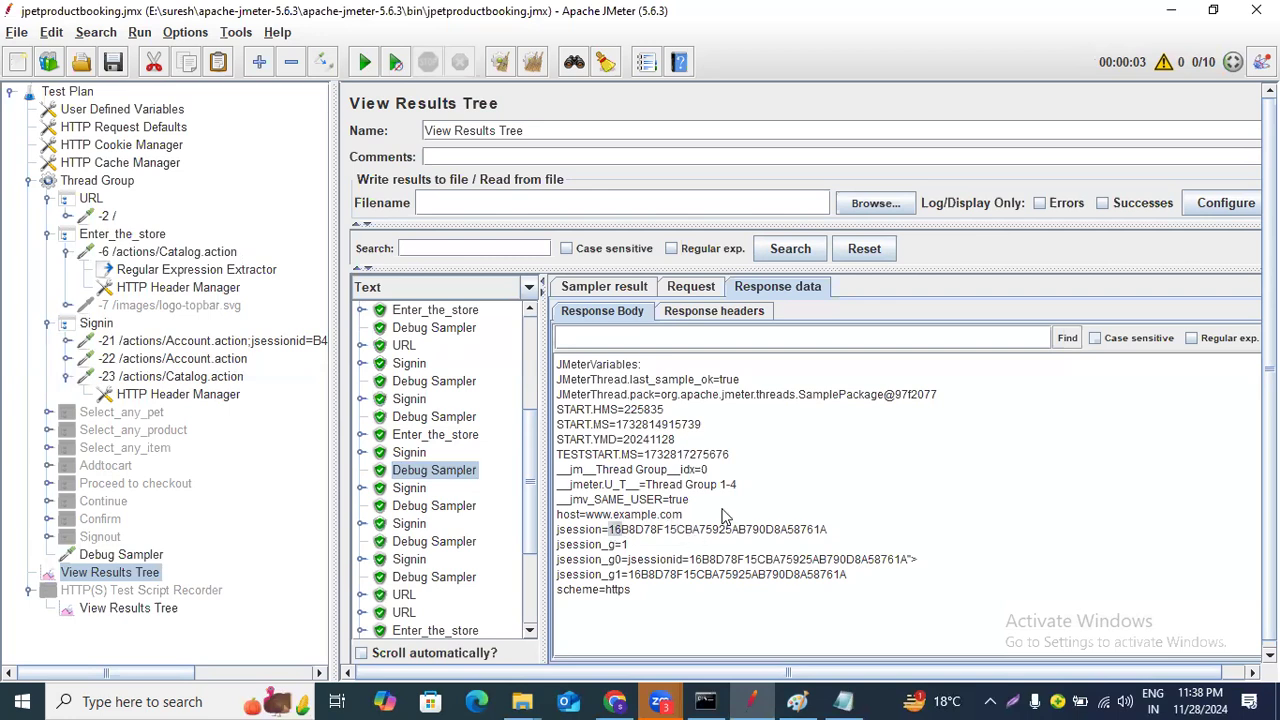
pyautogui.moveTo(609, 530); pyautogui.dragTo(823, 540)
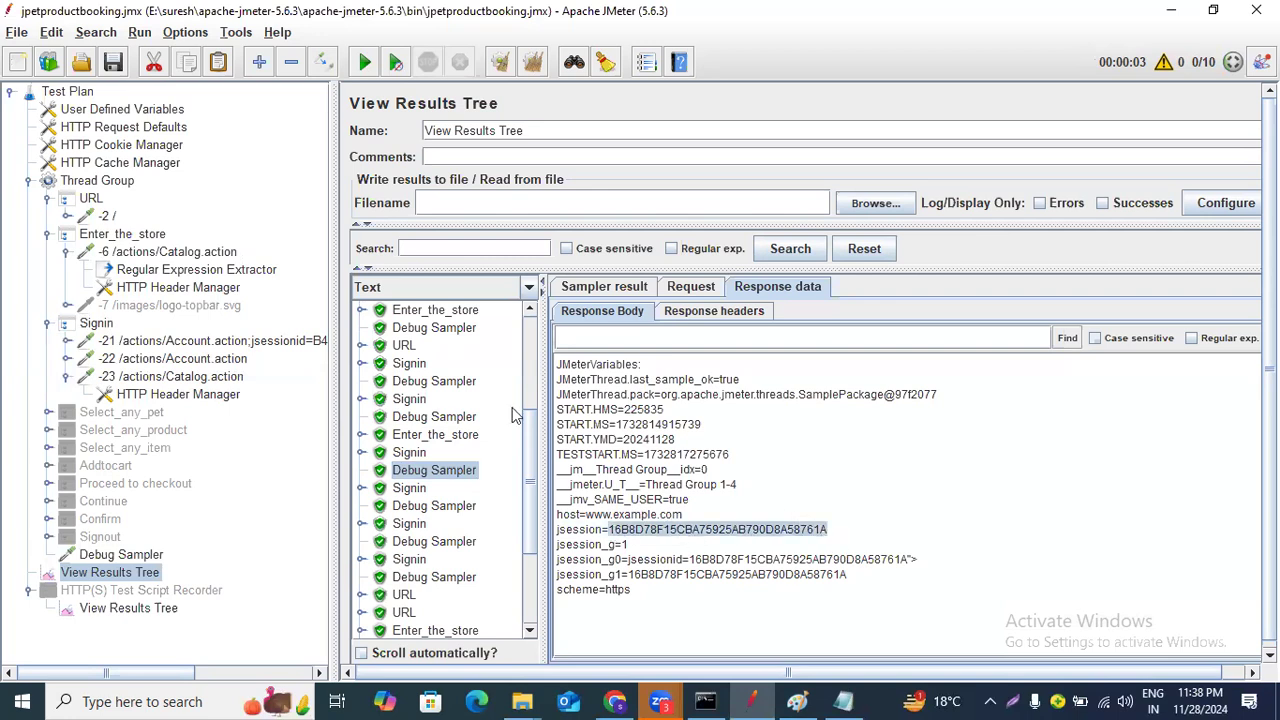
# Review the extractor settings, the -23 request, the Paint diagram and the Debug Sampler's jsession value.
pyautogui.click(239, 272)
pyautogui.click(221, 256)
pyautogui.click(220, 268)
pyautogui.click(141, 575)
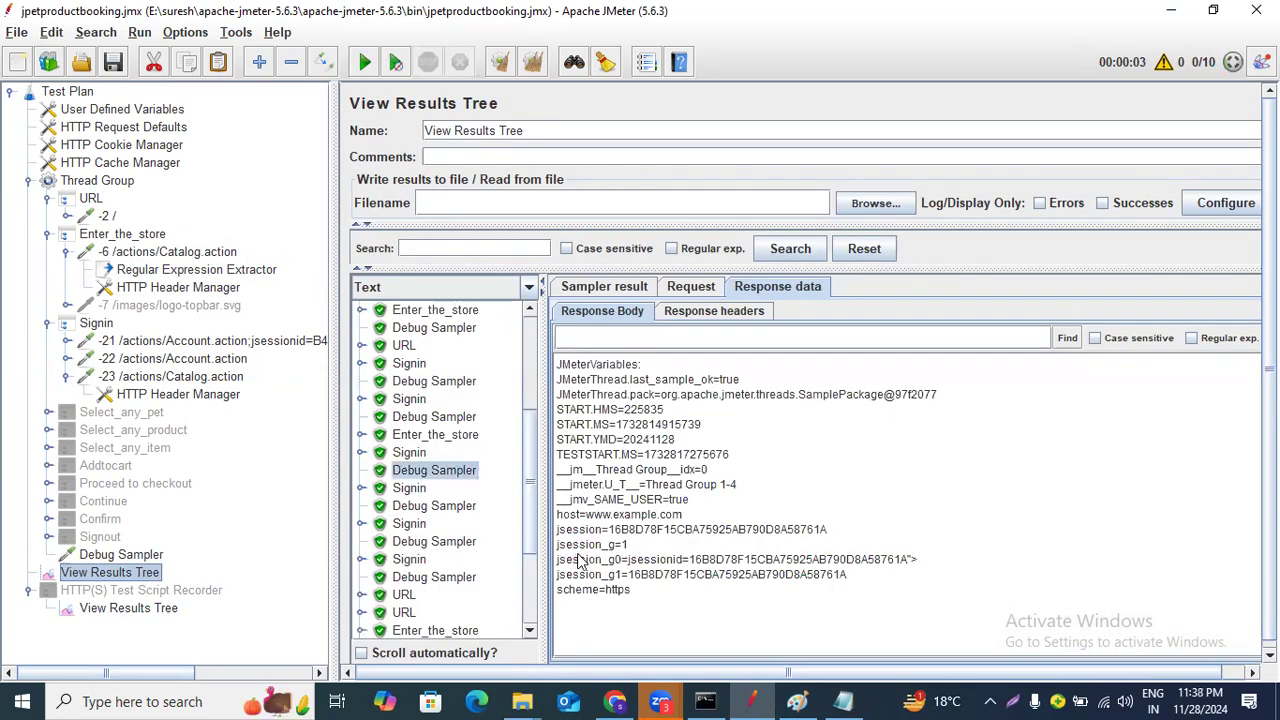
pyautogui.moveTo(609, 529); pyautogui.dragTo(871, 529)
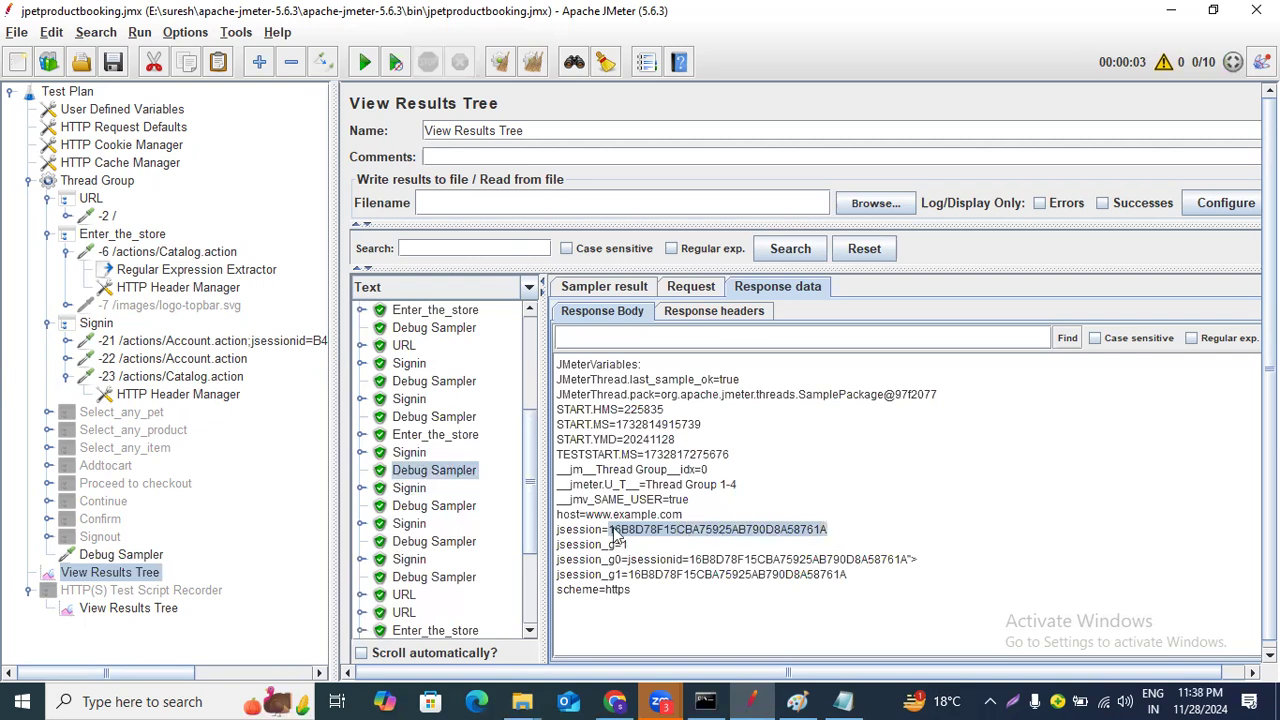
pyautogui.click(200, 272)
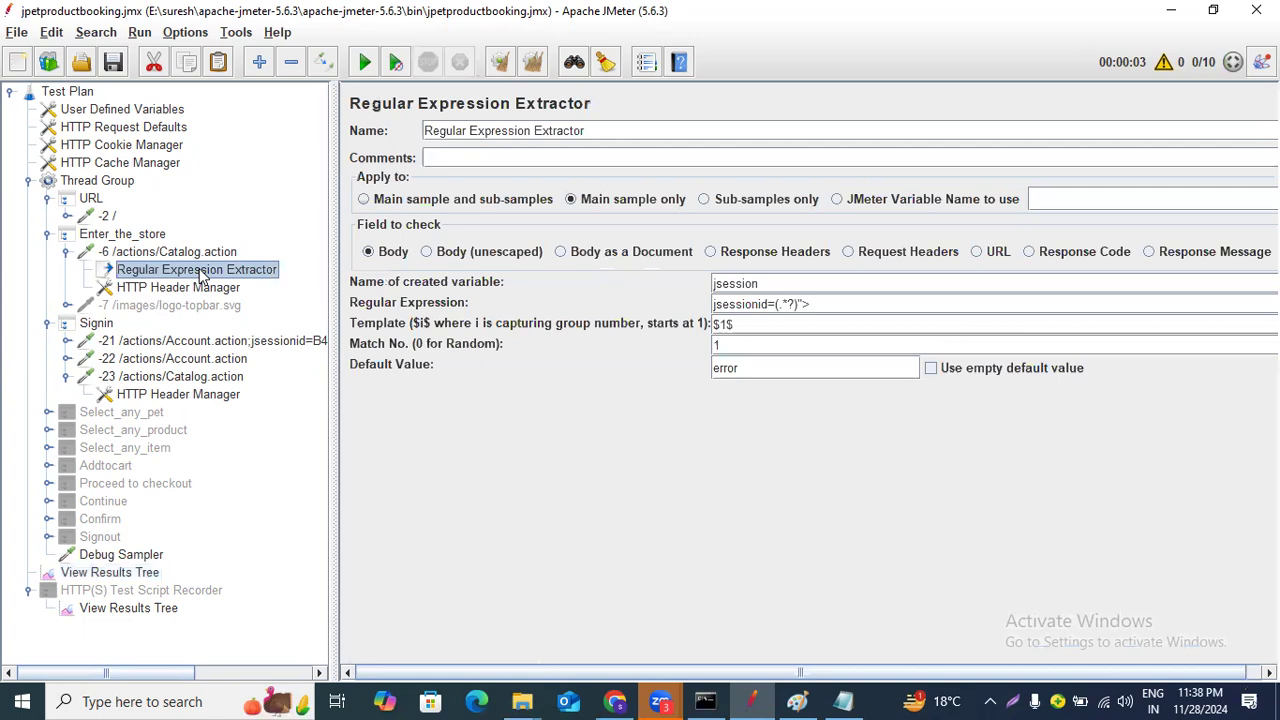
pyautogui.click(200, 377)
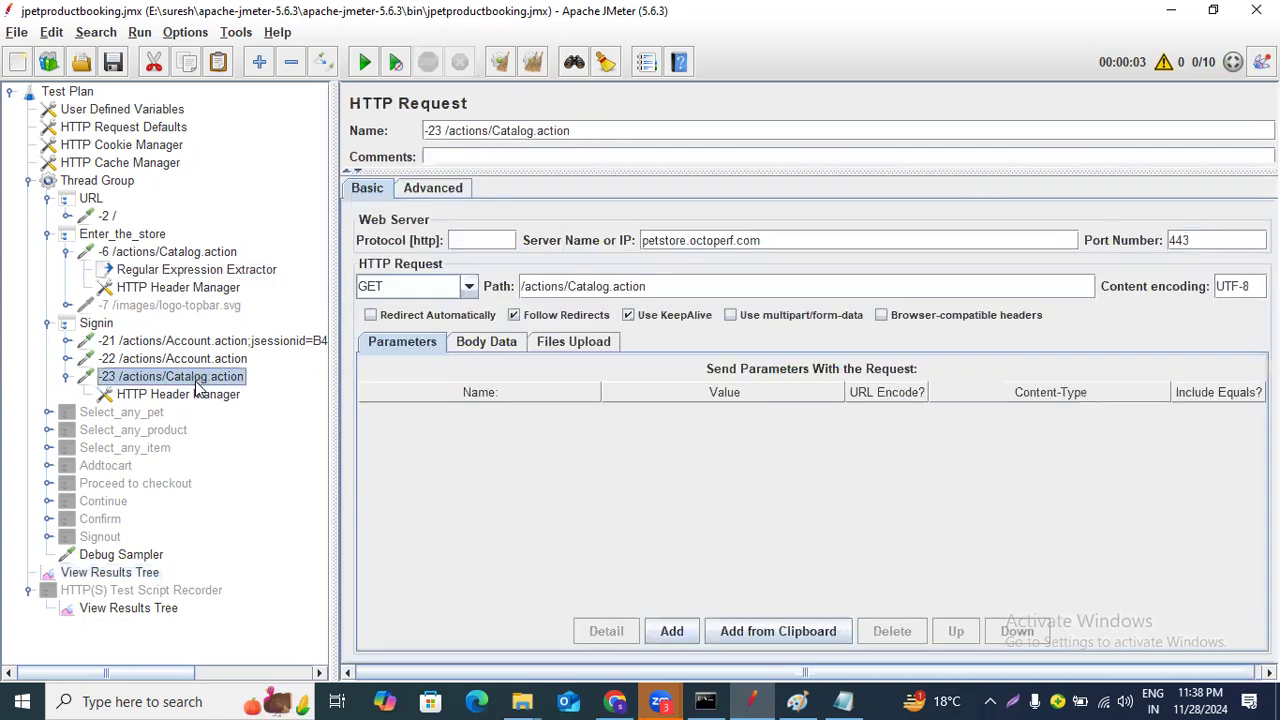
pyautogui.click(790, 700)
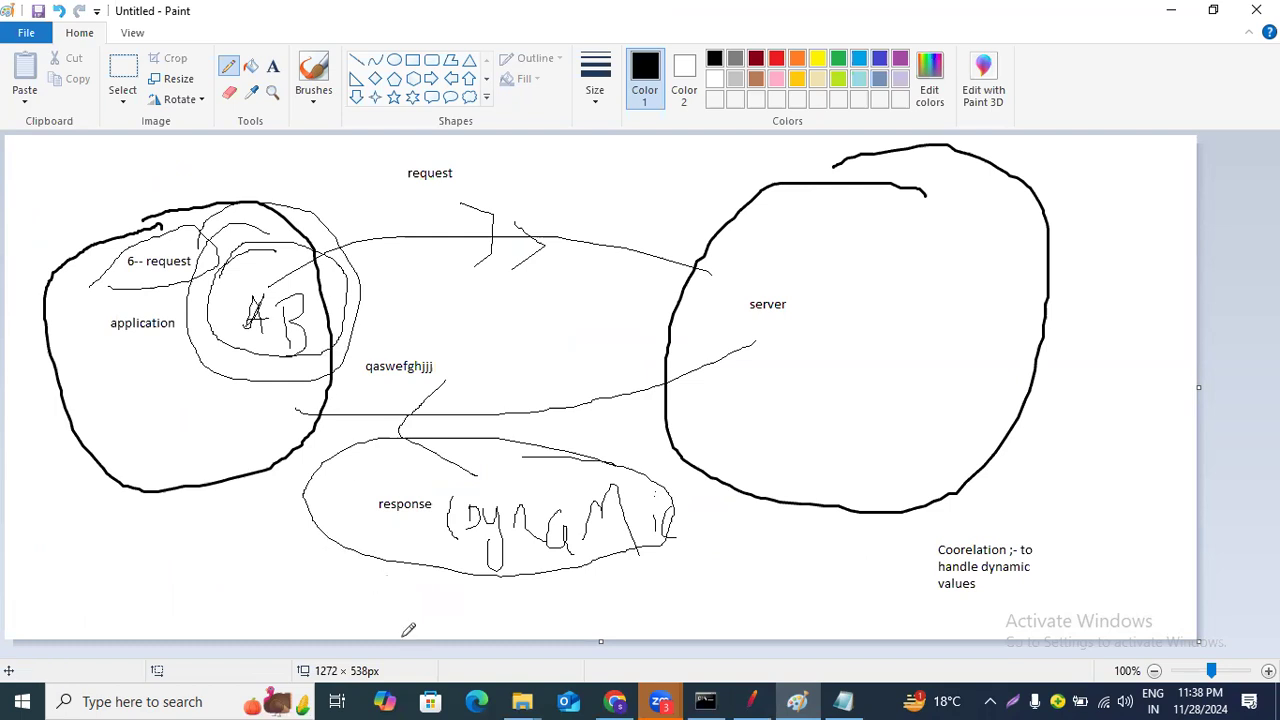
pyautogui.click(750, 700)
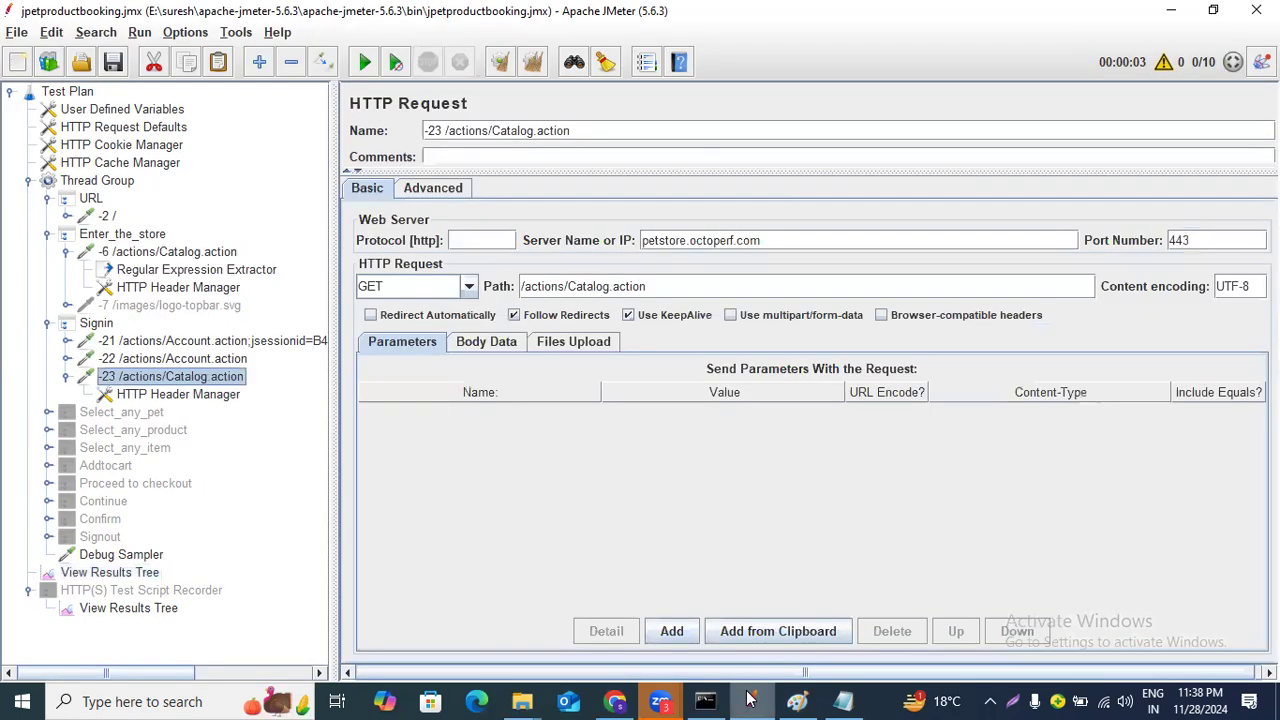
pyautogui.click(236, 272)
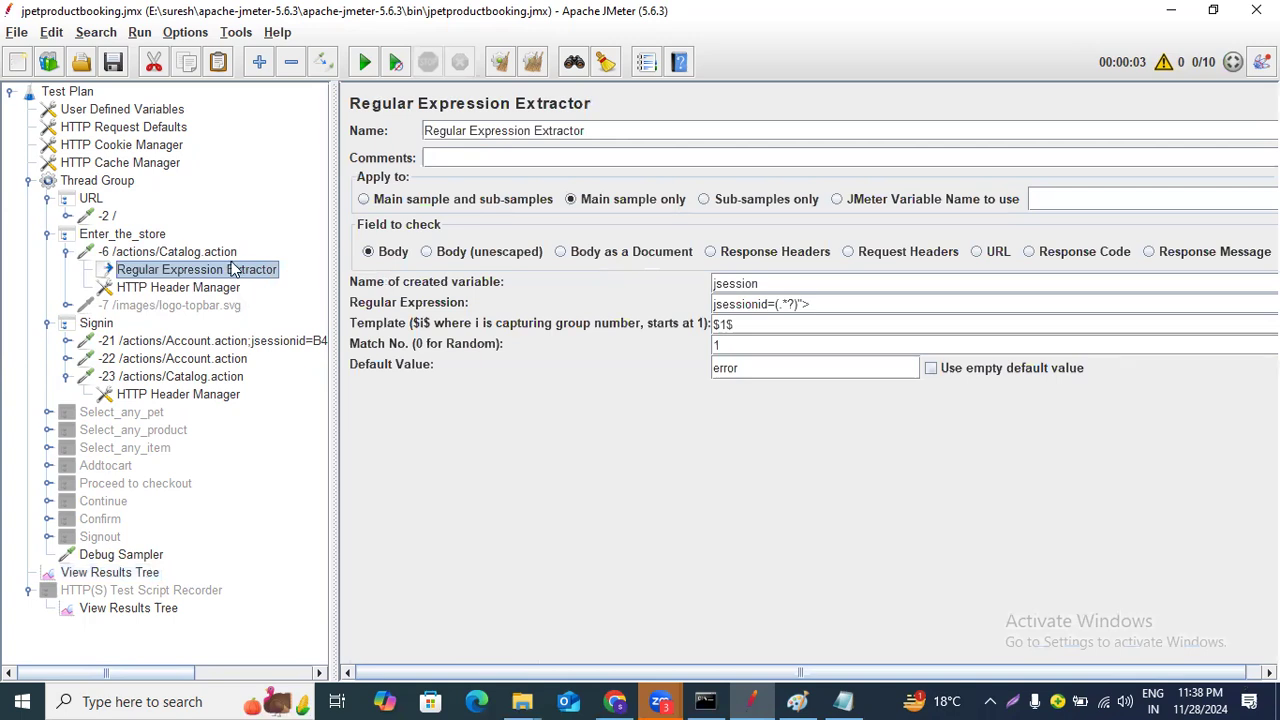
pyautogui.click(130, 574)
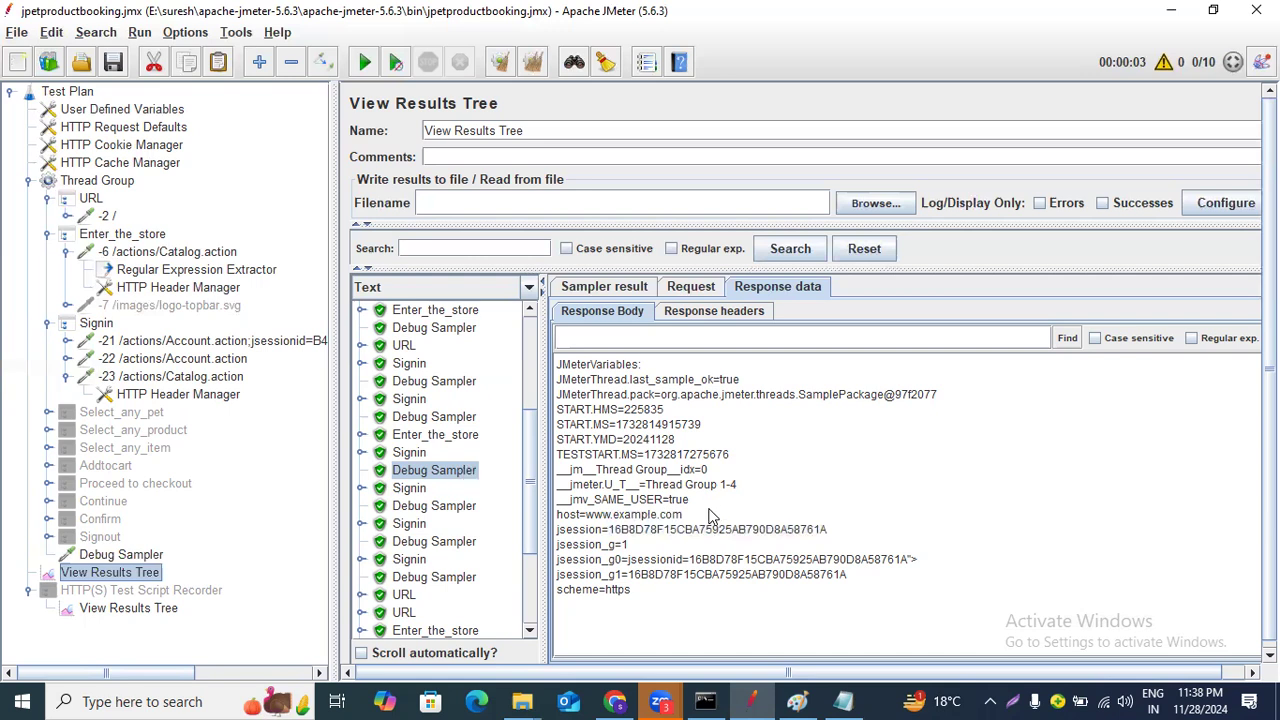
pyautogui.moveTo(609, 530); pyautogui.dragTo(857, 538)
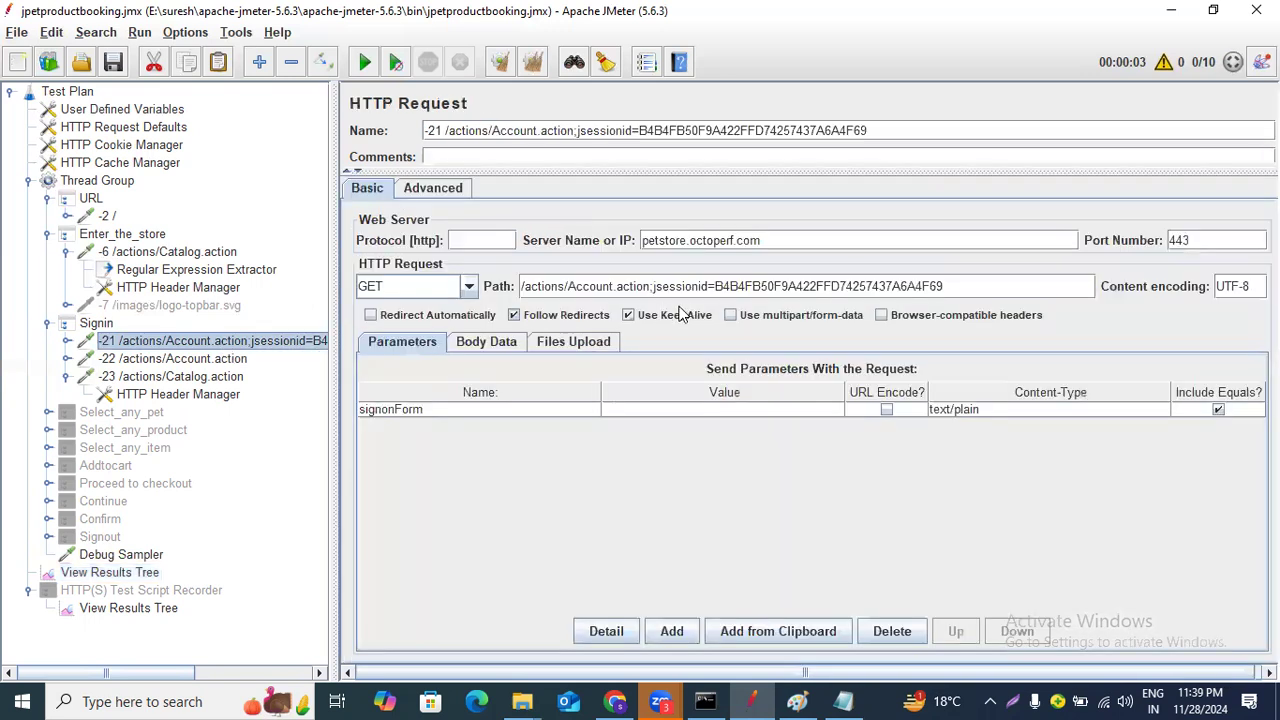
# Replace the hard-coded session ID in the -21 request's path with ${ to begin a variable reference.
pyautogui.click(714, 287)
pyautogui.moveTo(714, 287); pyautogui.dragTo(942, 286)
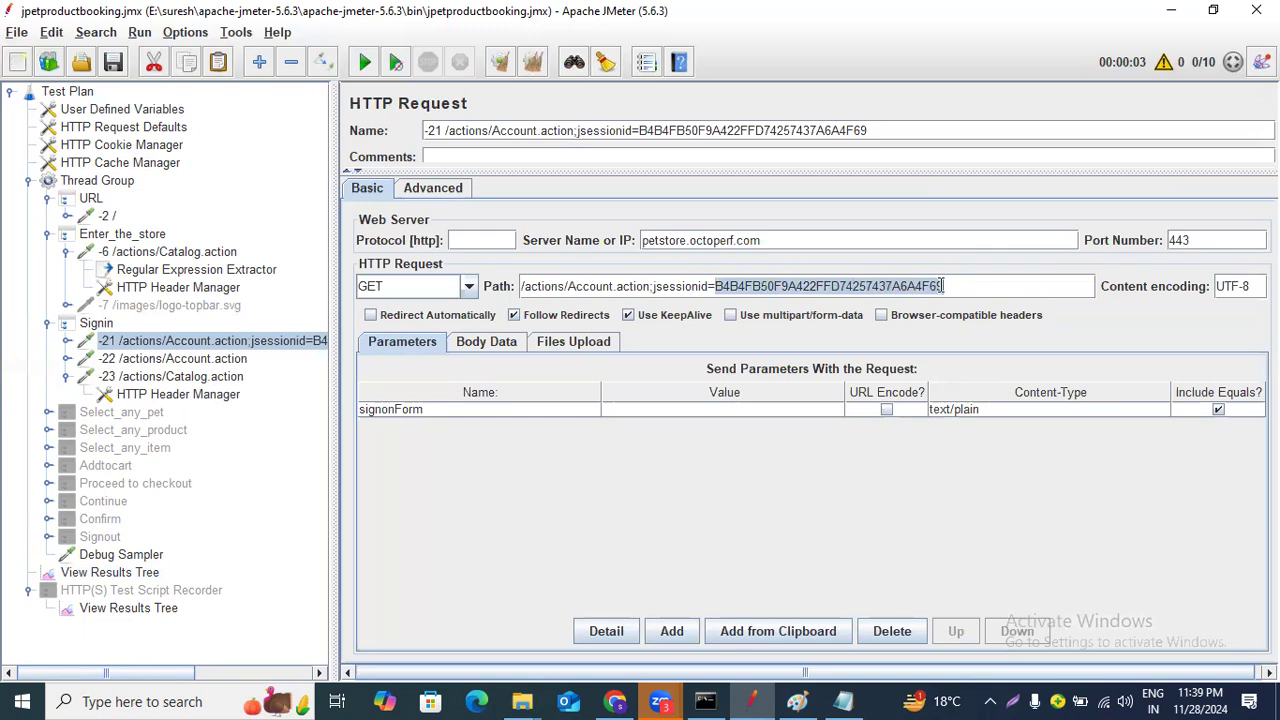
pyautogui.press('BackSpace')
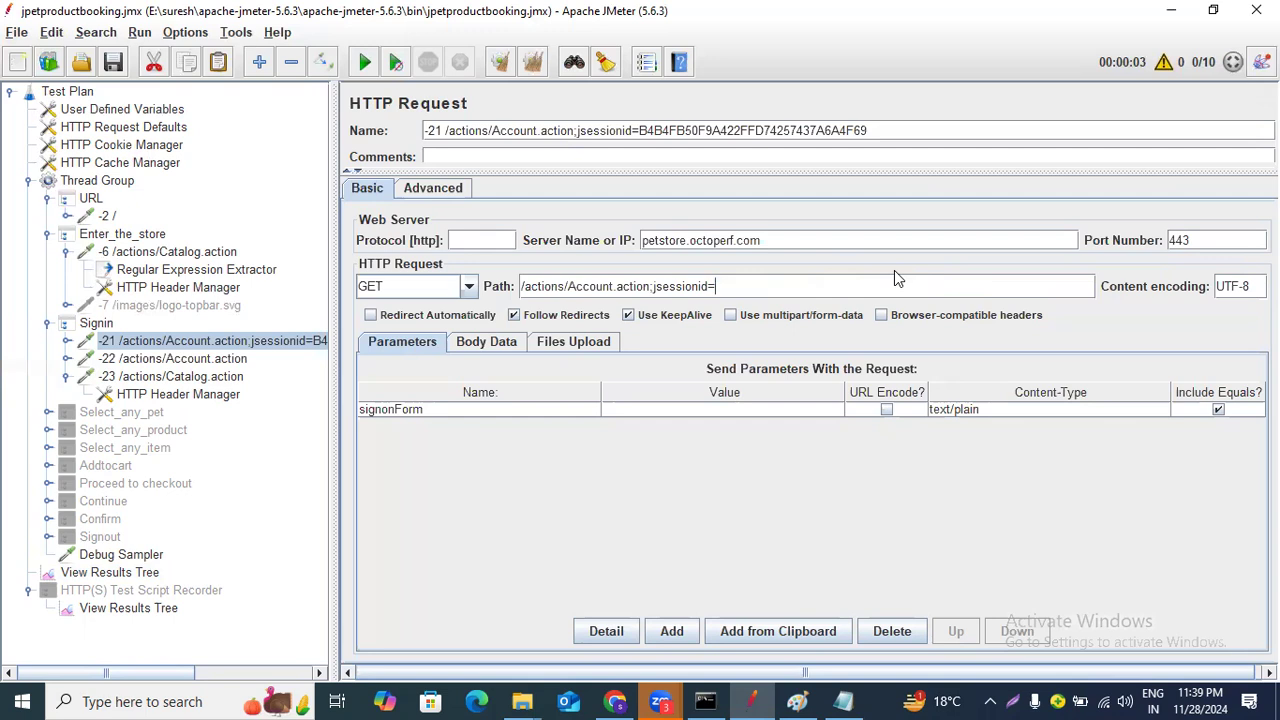
pyautogui.write('${')
# Copy the extractor's created variable name jsession.
pyautogui.click(238, 271)
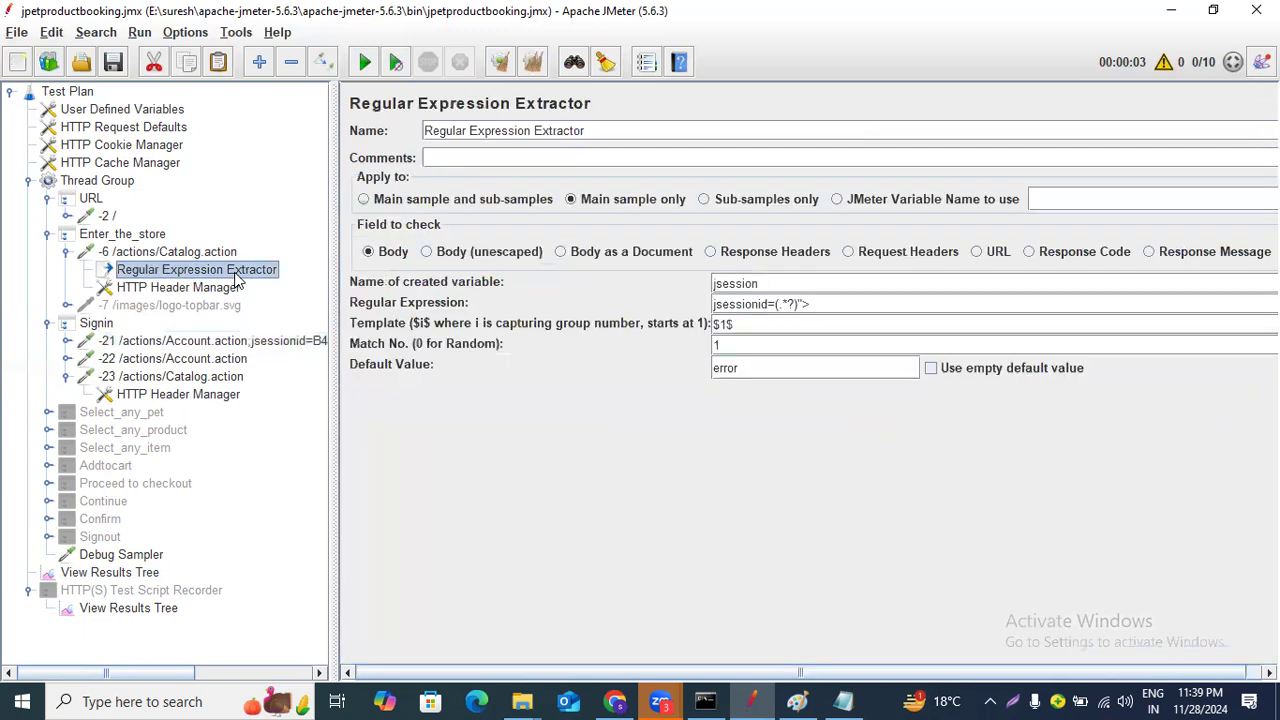
pyautogui.moveTo(782, 284); pyautogui.dragTo(702, 283)
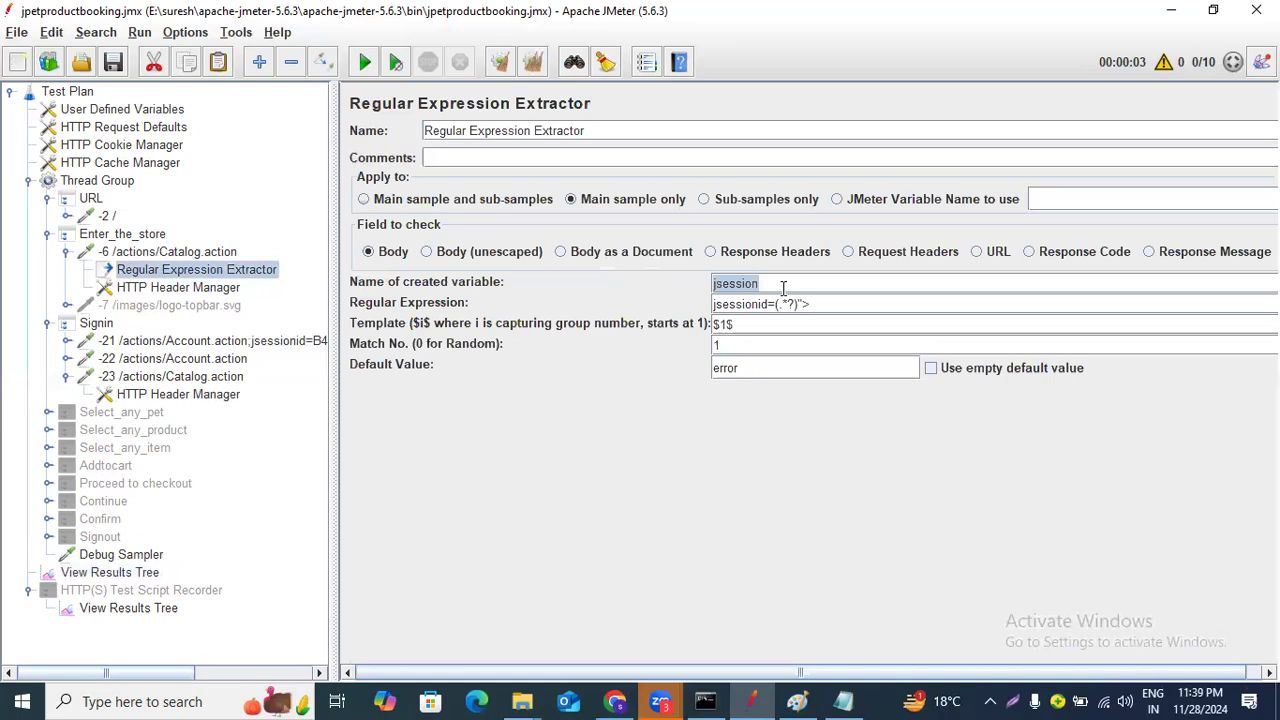
pyautogui.click(840, 307)
pyautogui.moveTo(808, 304); pyautogui.dragTo(688, 287)
pyautogui.hotkey('ctrl', 'c')
# Paste jsession into the recorder results' response-body regex search and run Find.
pyautogui.click(147, 610)
pyautogui.click(800, 360)
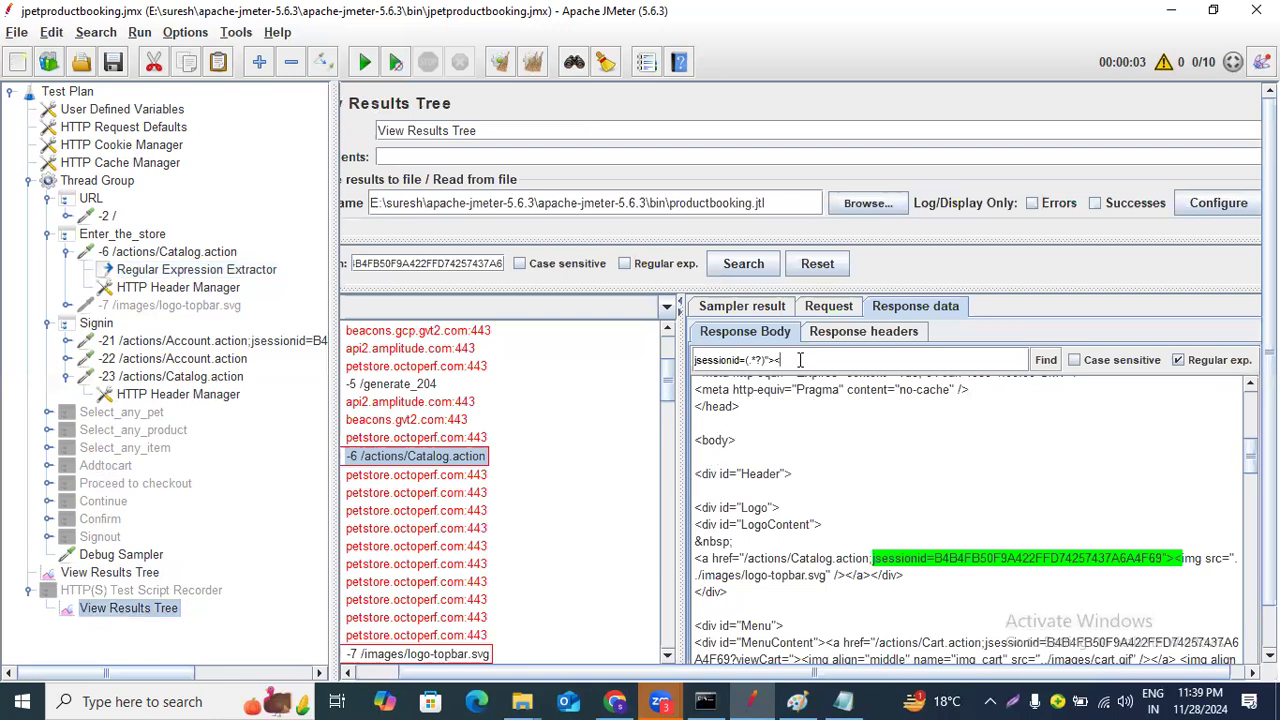
pyautogui.hotkey('ctrl', 'v')
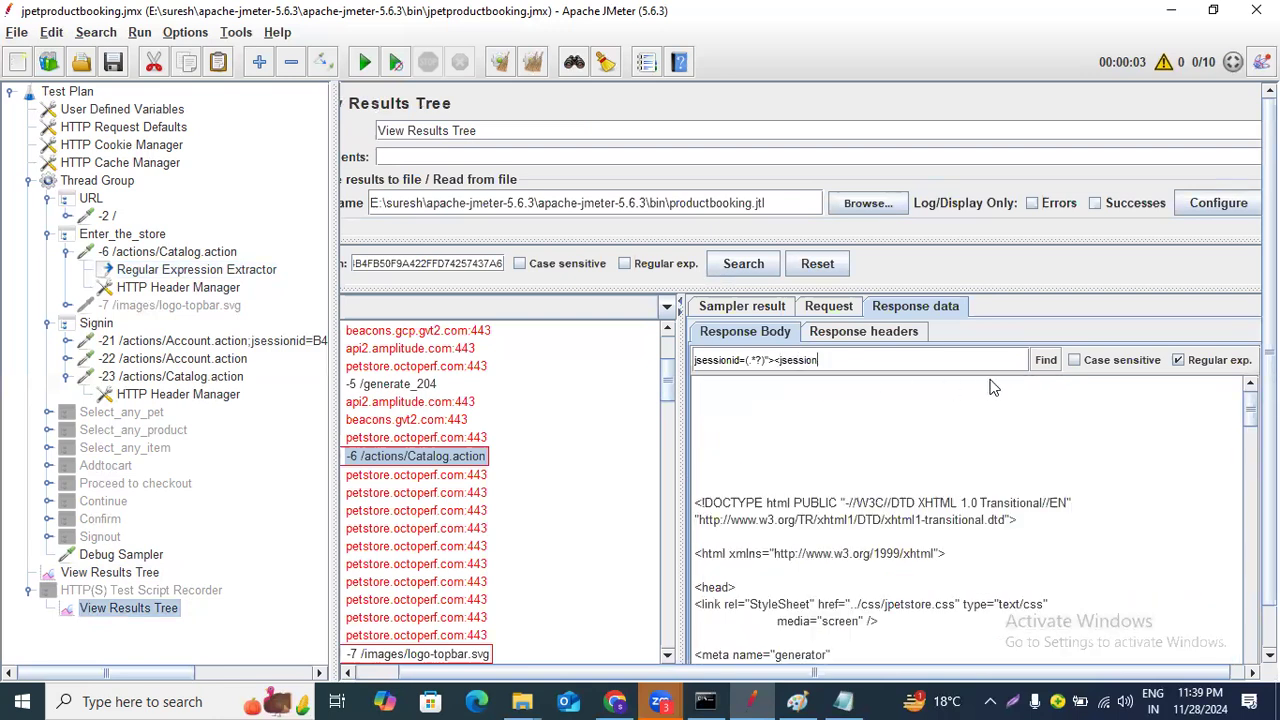
pyautogui.click(1035, 364)
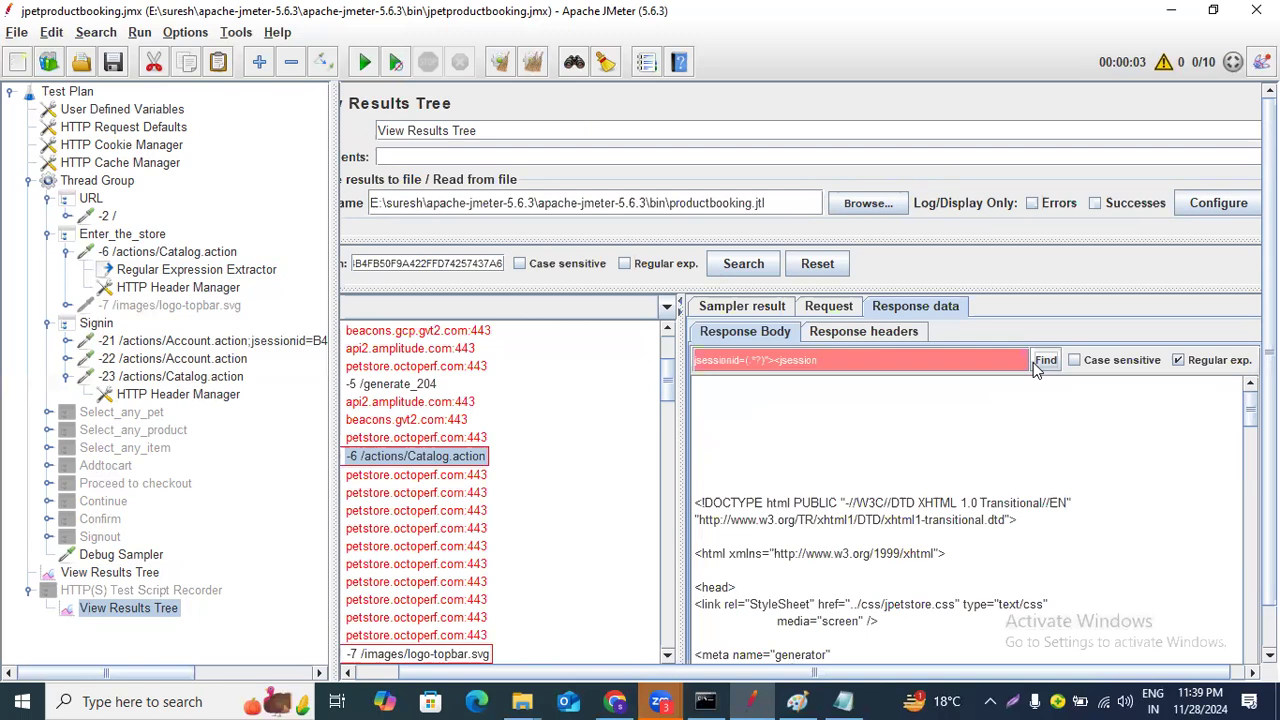
# Complete the -21 request's path variable reference as ${jsession}.
pyautogui.click(218, 343)
pyautogui.click(746, 288)
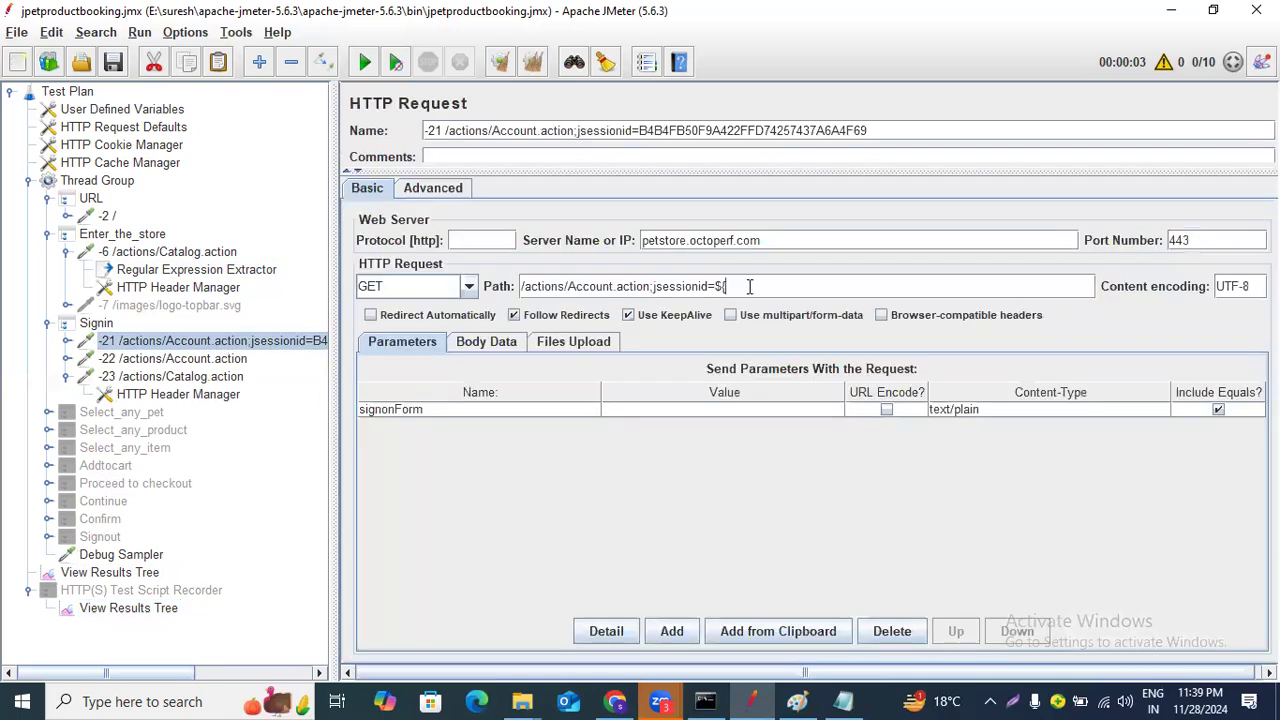
pyautogui.write('jsession}')
# Search the test plan for the hard-coded session ID and replace all occurrences with ${jsession}.
pyautogui.moveTo(641, 131); pyautogui.dragTo(924, 128)
pyautogui.hotkey('ctrl', 'c')
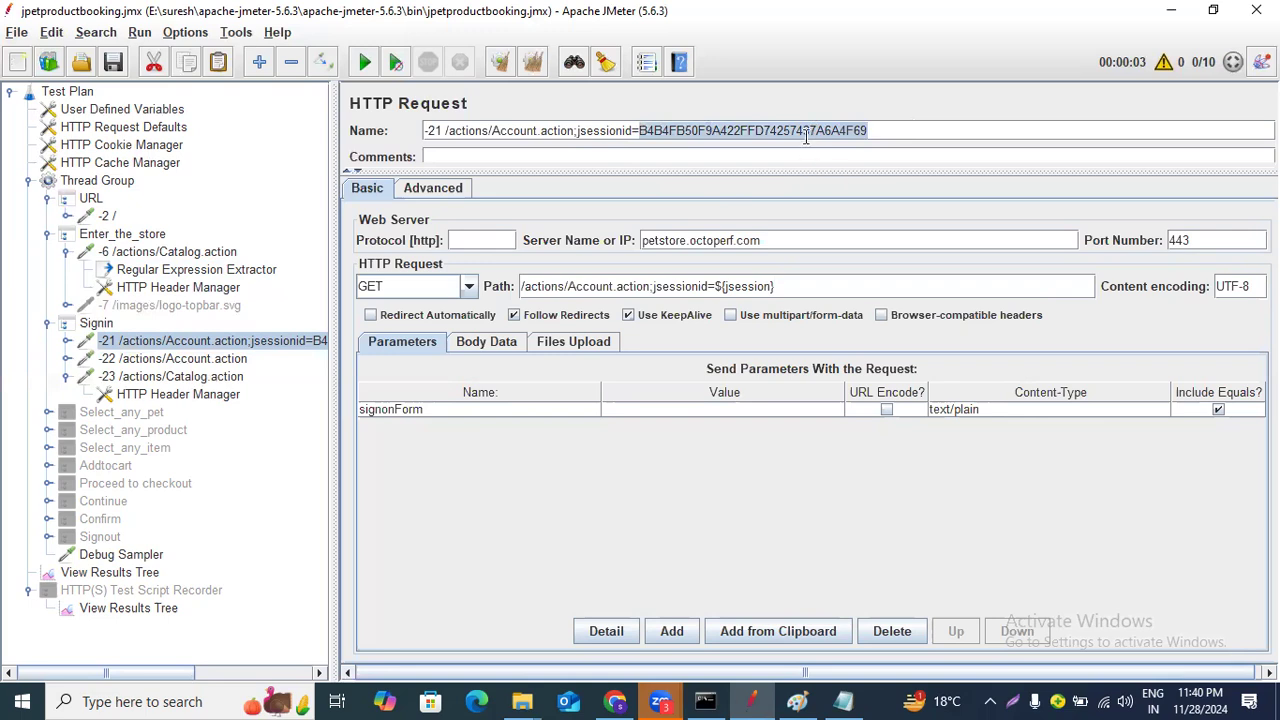
pyautogui.click(574, 64)
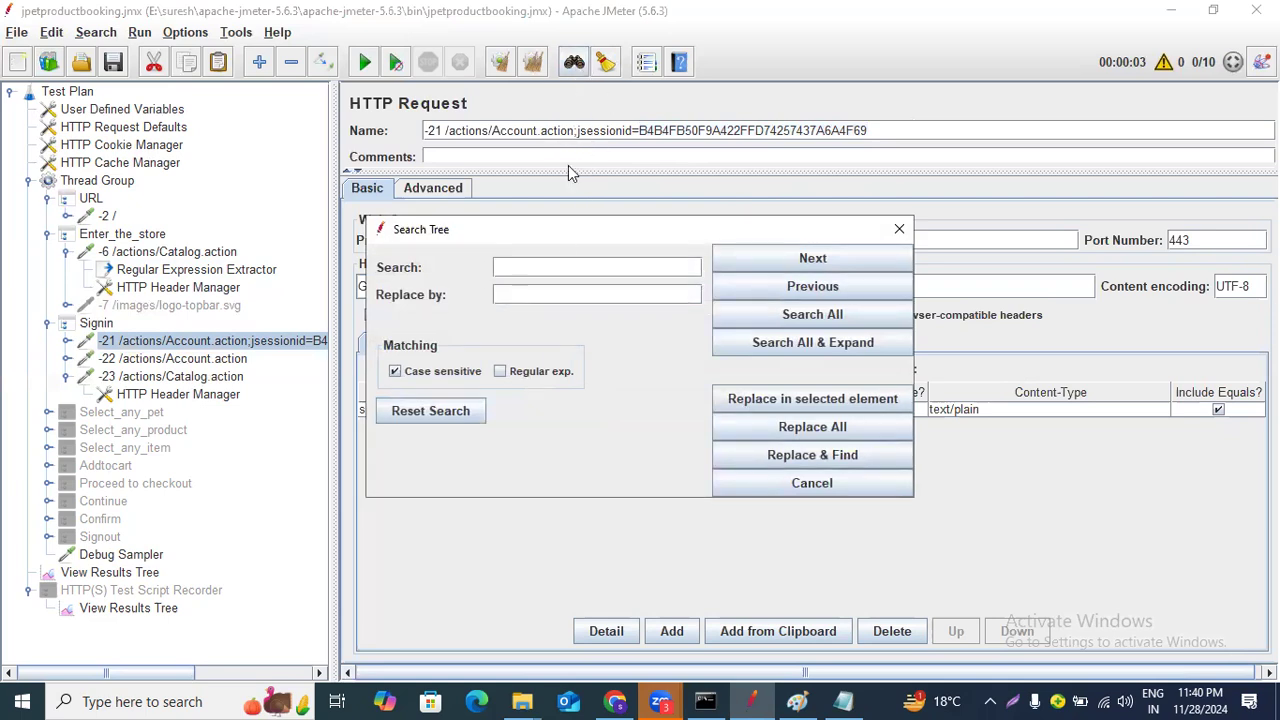
pyautogui.click(558, 265)
pyautogui.hotkey('ctrl', 'v')
pyautogui.click(772, 316)
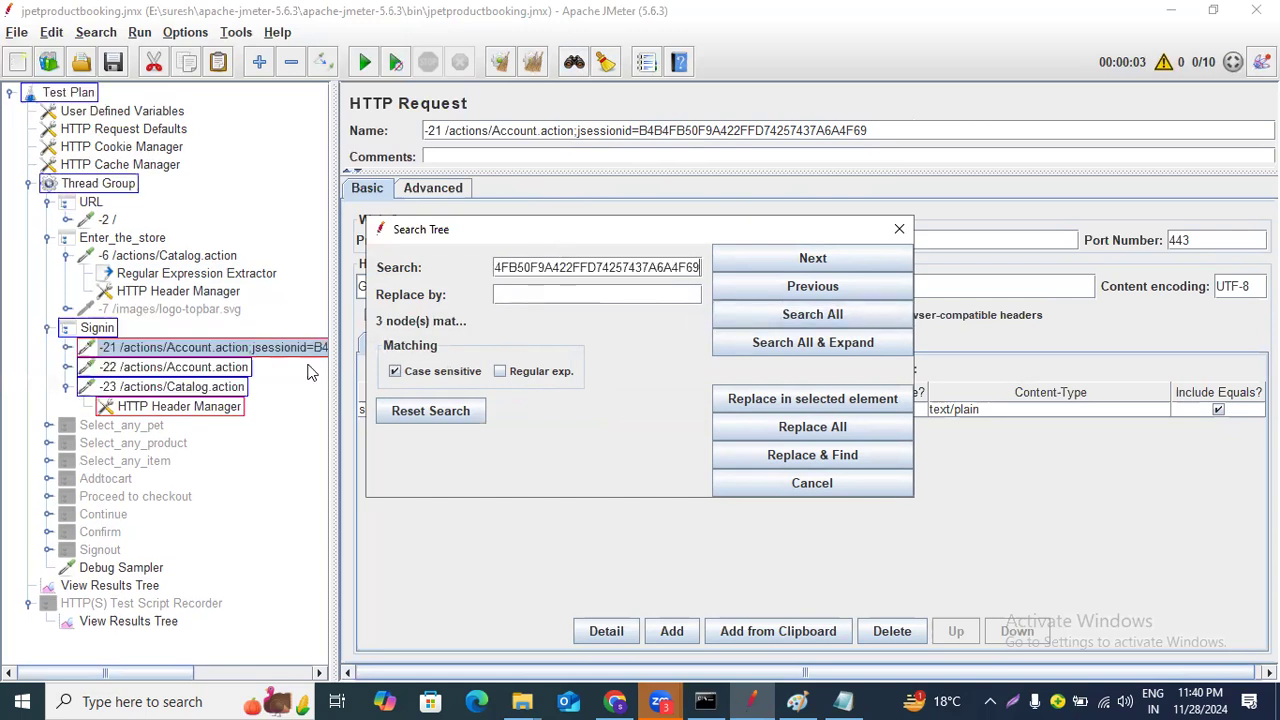
pyautogui.click(557, 262)
pyautogui.click(537, 295)
pyautogui.write('${jsession}')
pyautogui.click(795, 428)
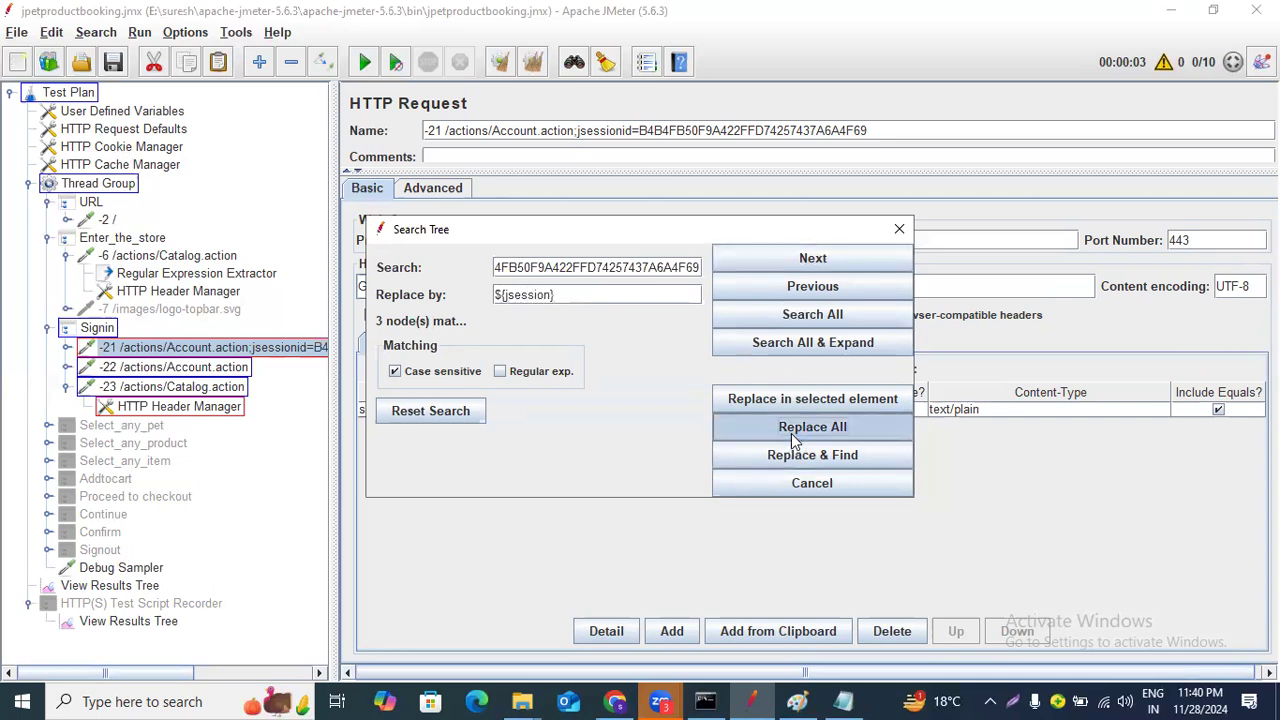
pyautogui.click(896, 230)
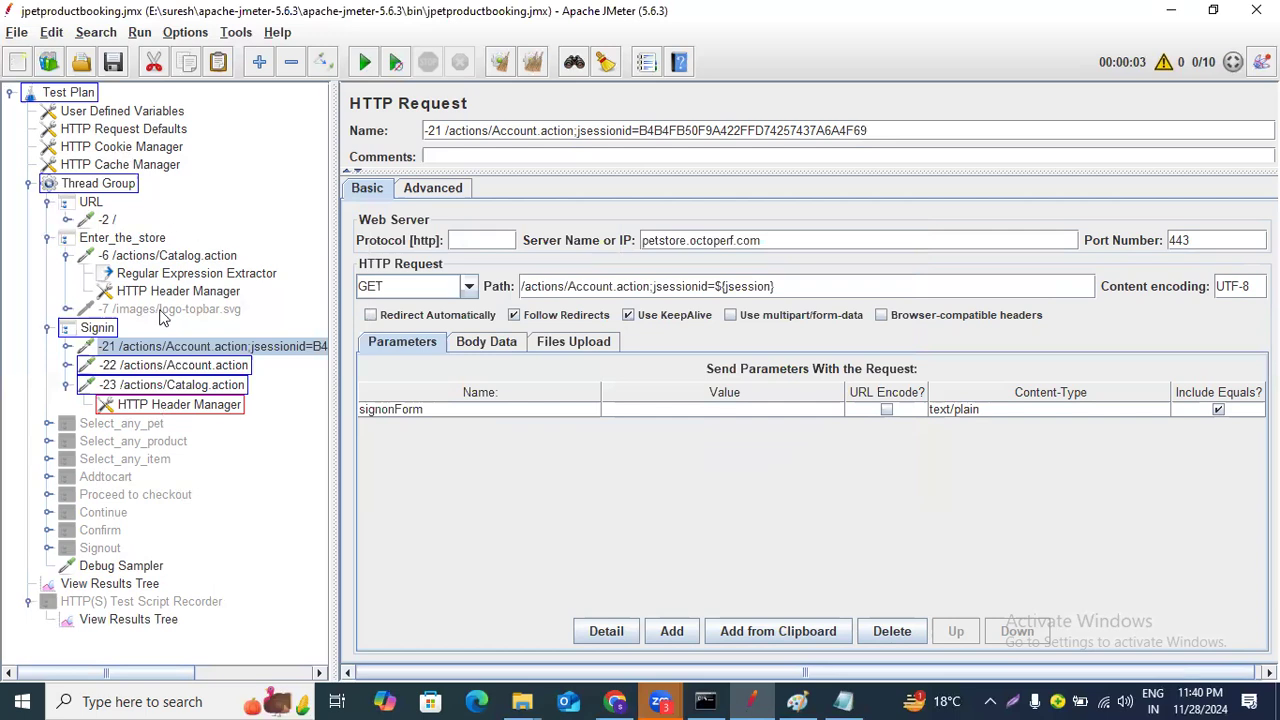
# Review the Enter_the_store extractor, its header manager and the -21 request.
pyautogui.click(164, 240)
pyautogui.click(163, 273)
pyautogui.click(168, 291)
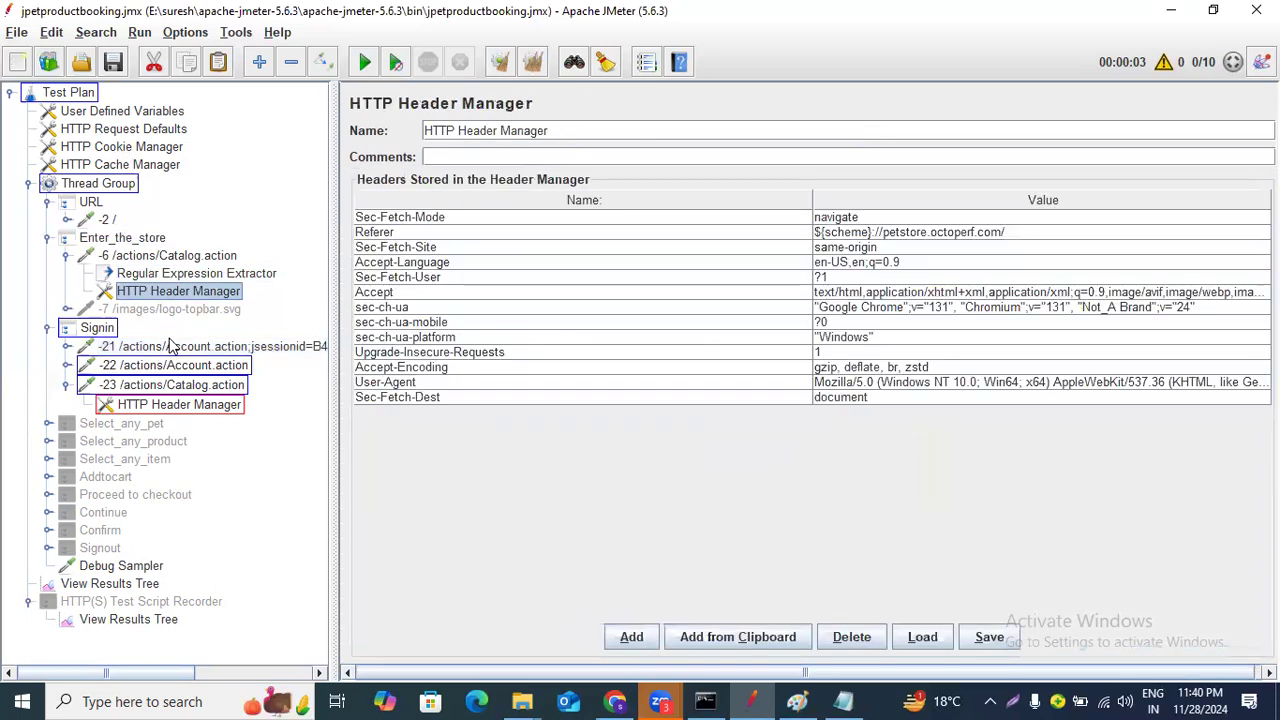
pyautogui.click(170, 346)
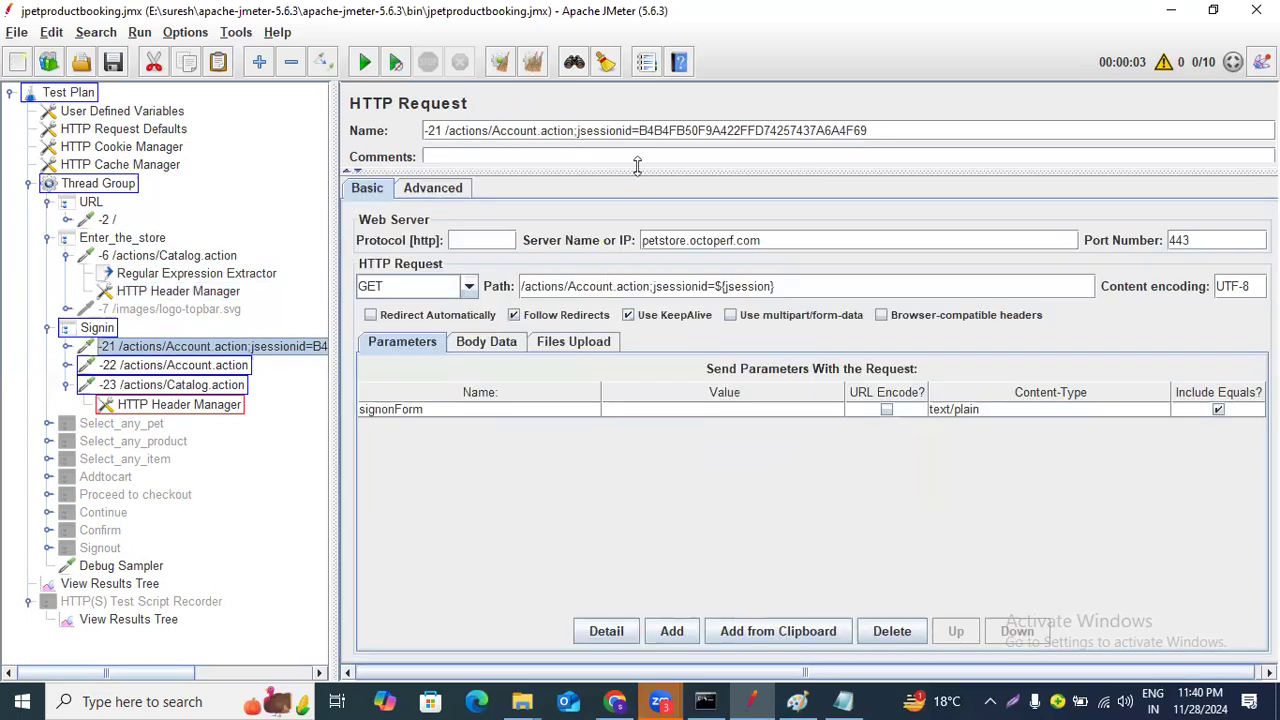
# Copy the session ID from the -21 request's name and search the recorded results for it.
pyautogui.moveTo(641, 130); pyautogui.dragTo(894, 127)
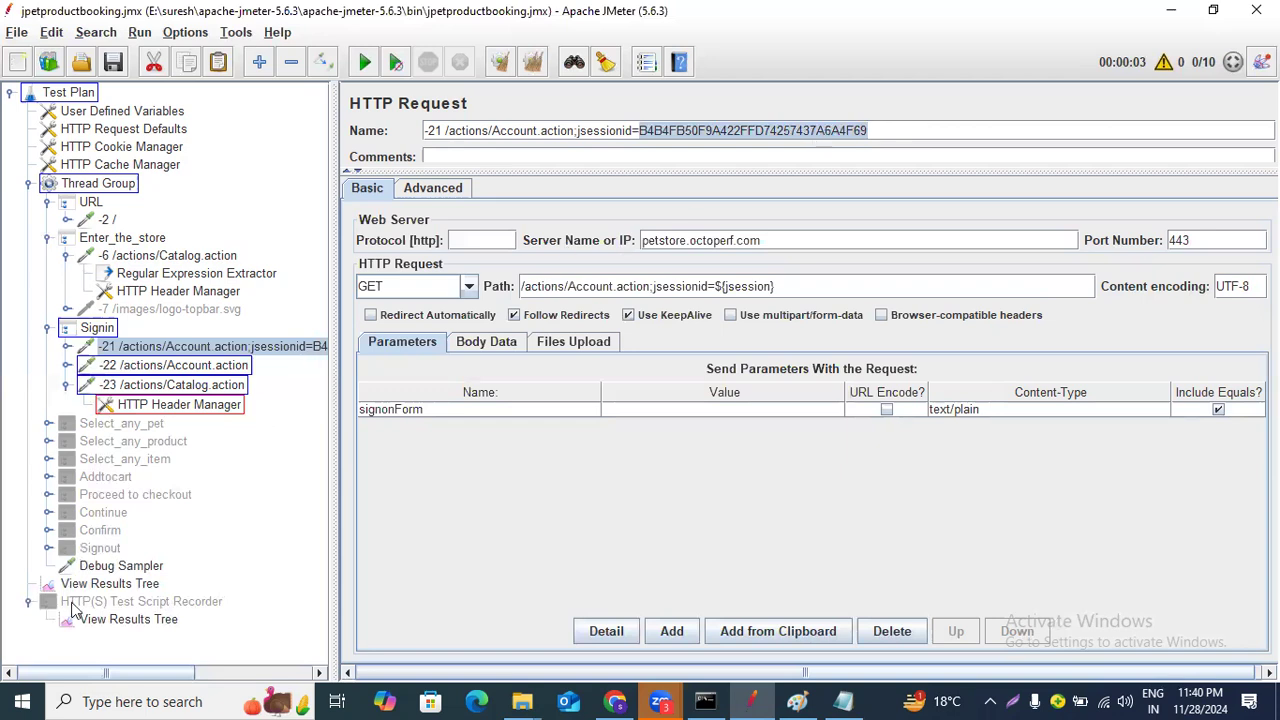
pyautogui.click(128, 619)
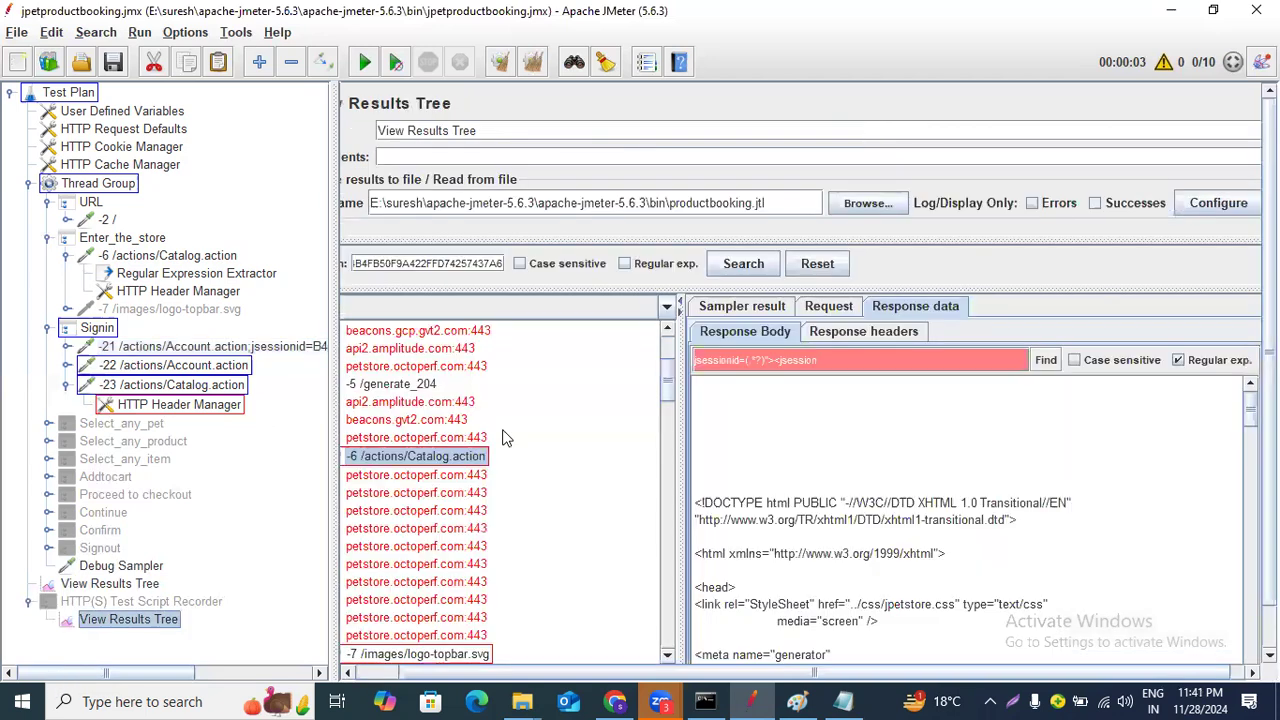
pyautogui.click(744, 266)
# Switch the recorded results' response view to HTML rendering.
pyautogui.click(667, 310)
pyautogui.scroll(-1, 517, 364)
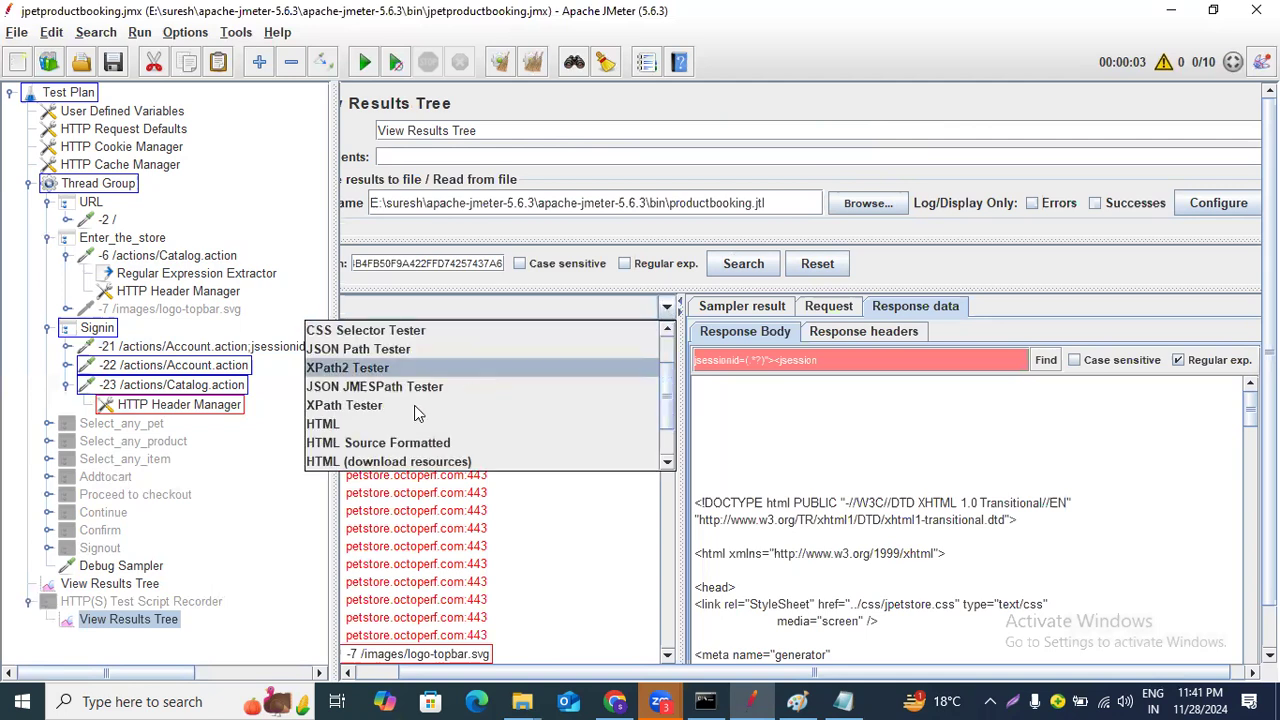
pyautogui.click(403, 424)
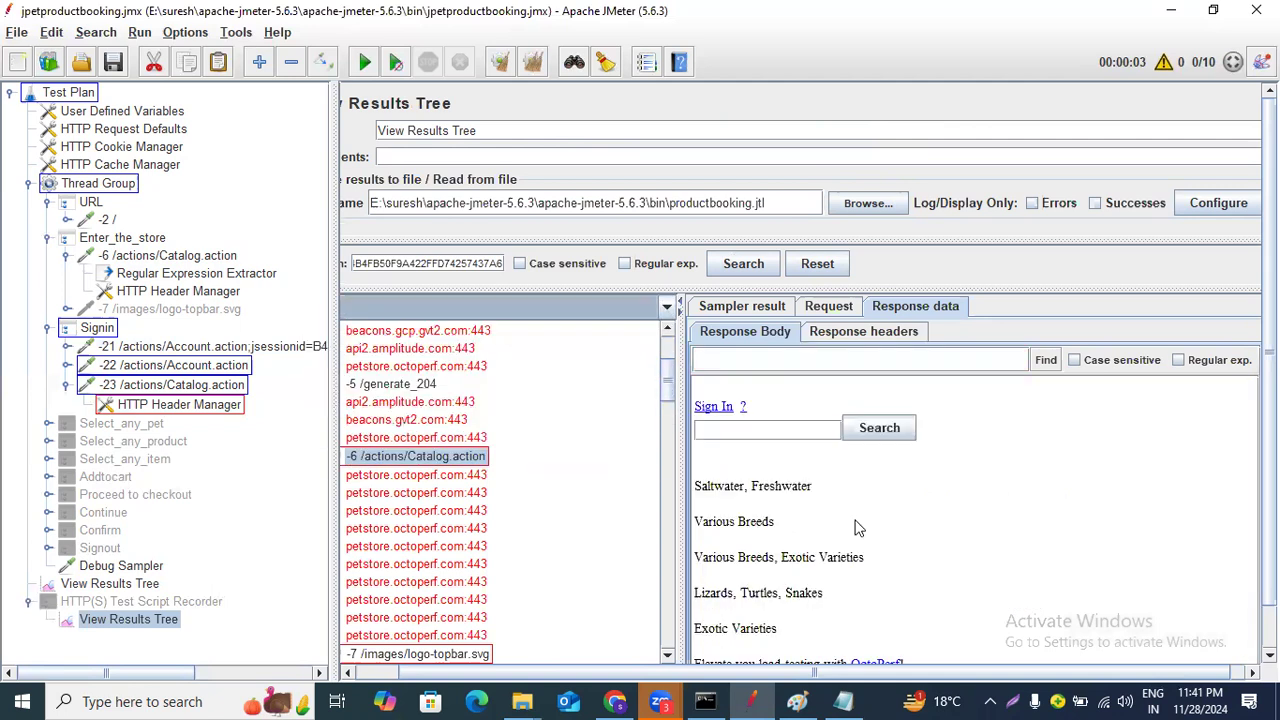
# Inspect the HTML responses of the -21, -22 and -23 recorded samples.
pyautogui.scroll(-2, 437, 535)
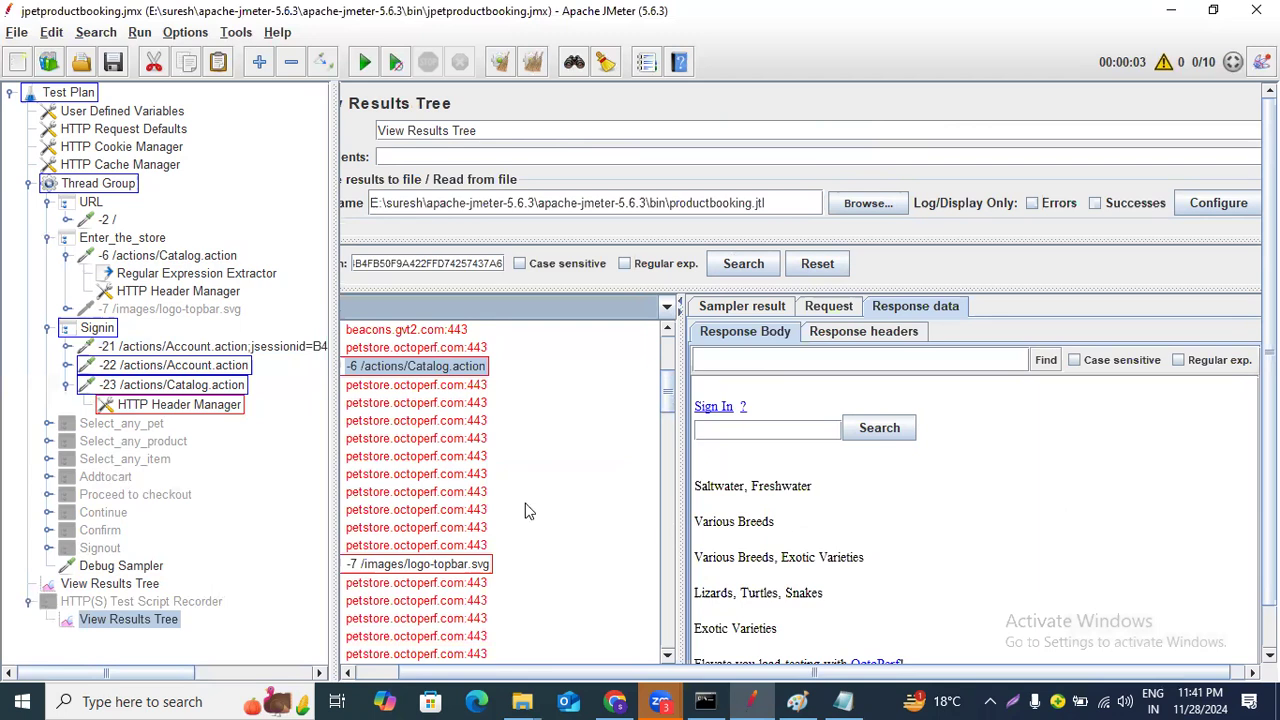
pyautogui.scroll(-10, 529, 512)
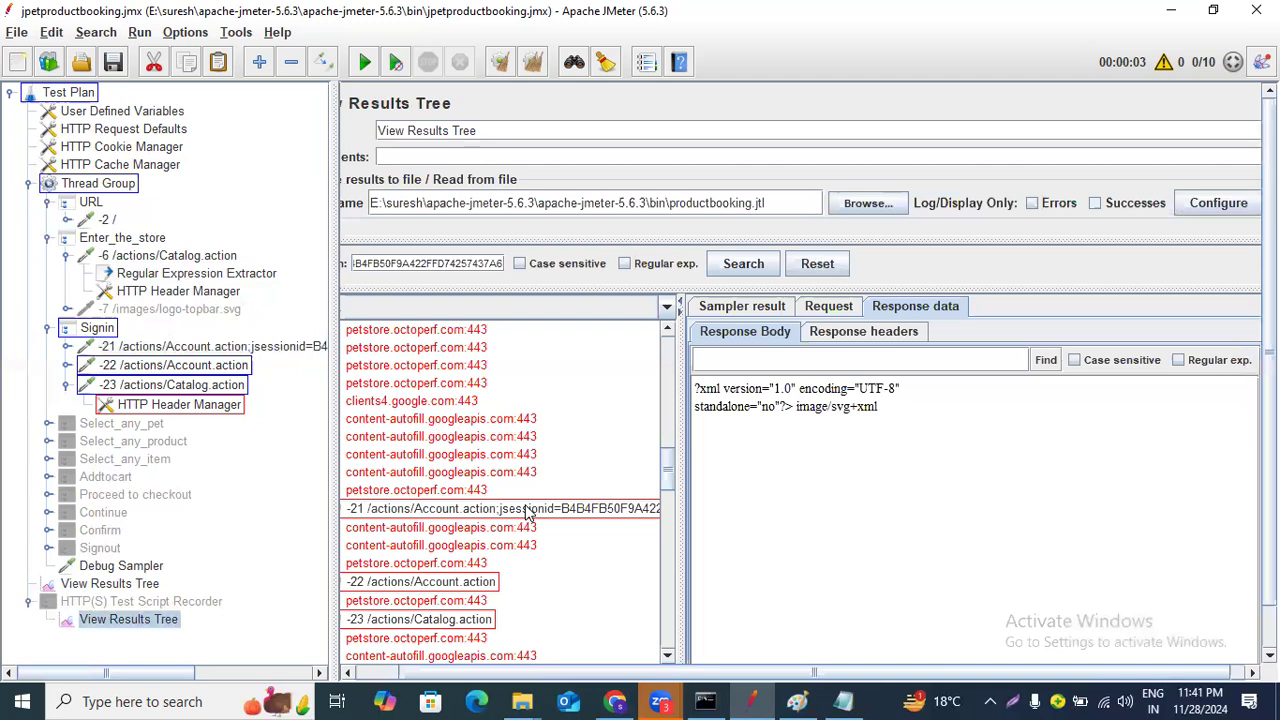
pyautogui.click(529, 510)
pyautogui.scroll(-1, 529, 512)
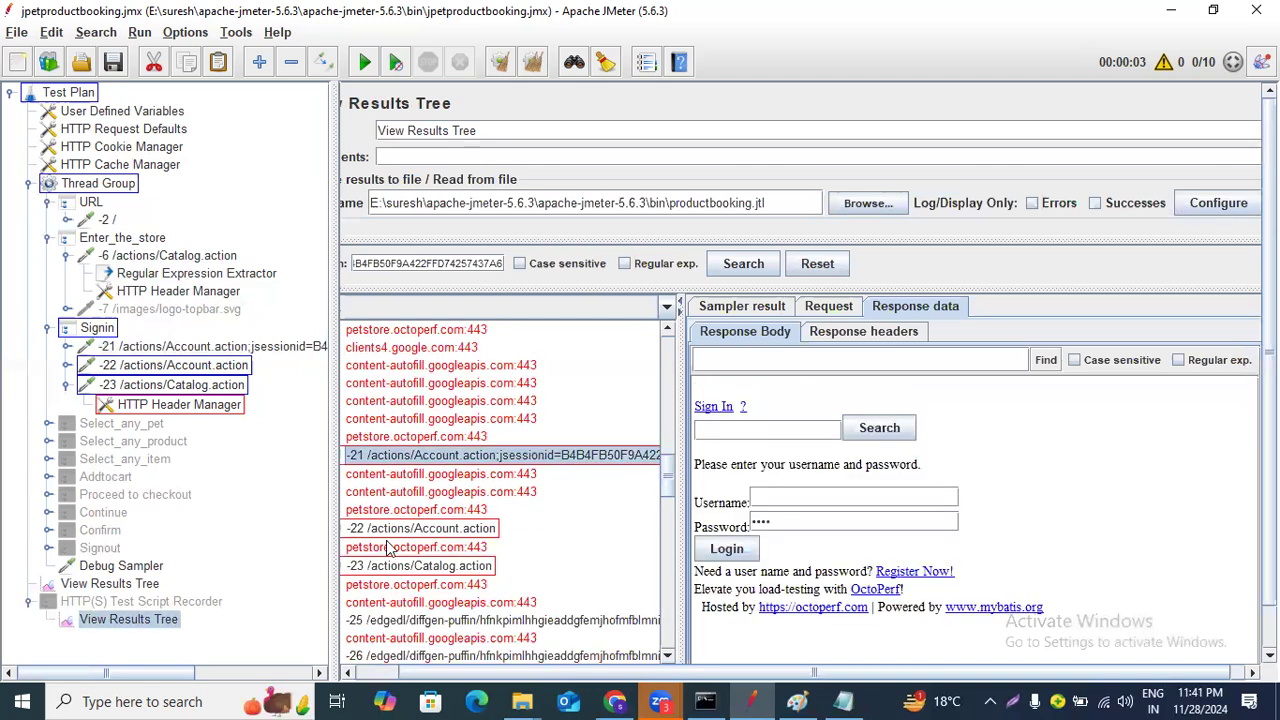
pyautogui.click(398, 531)
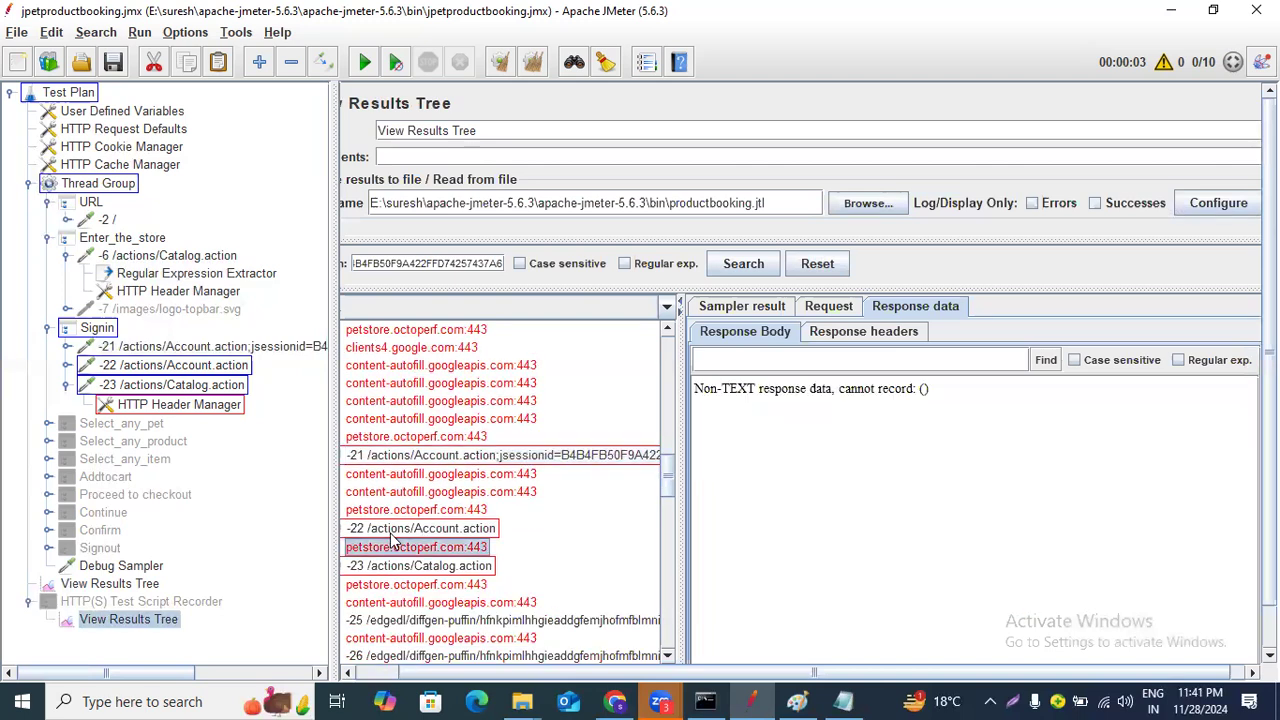
pyautogui.click(430, 566)
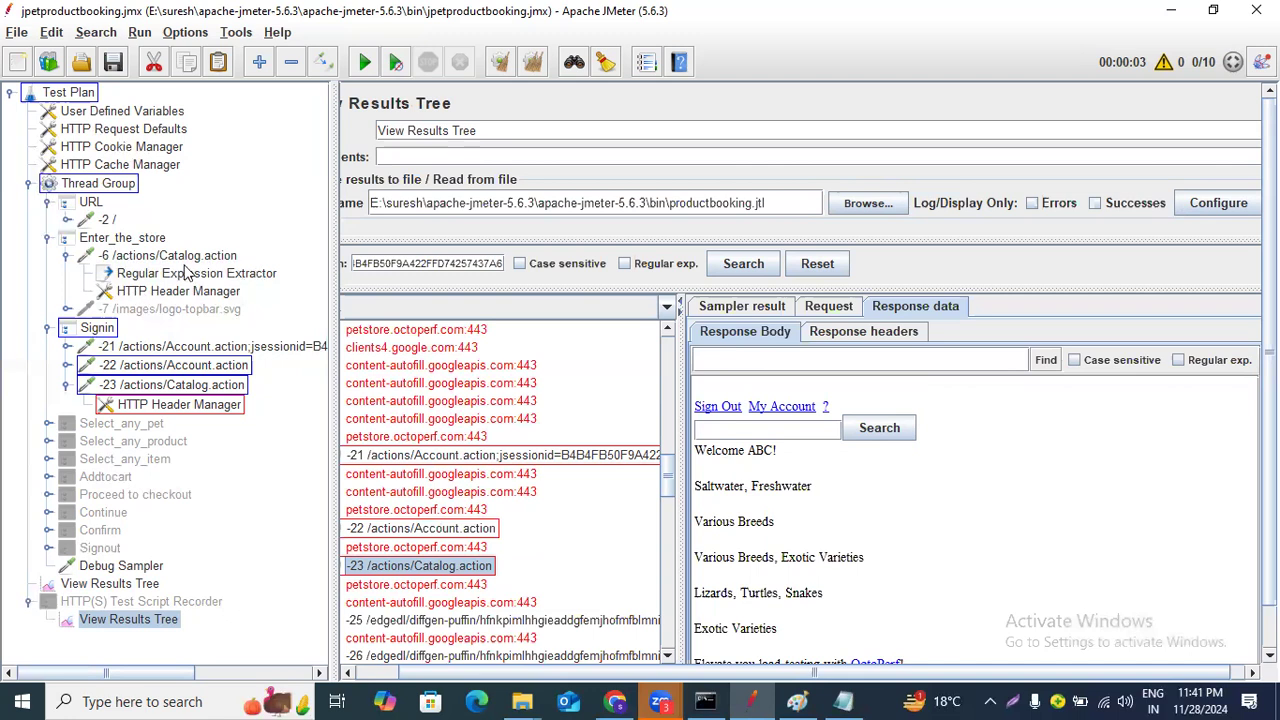
# Recheck the extractor and the -21 request, and open the -23 sample's request details.
pyautogui.click(186, 275)
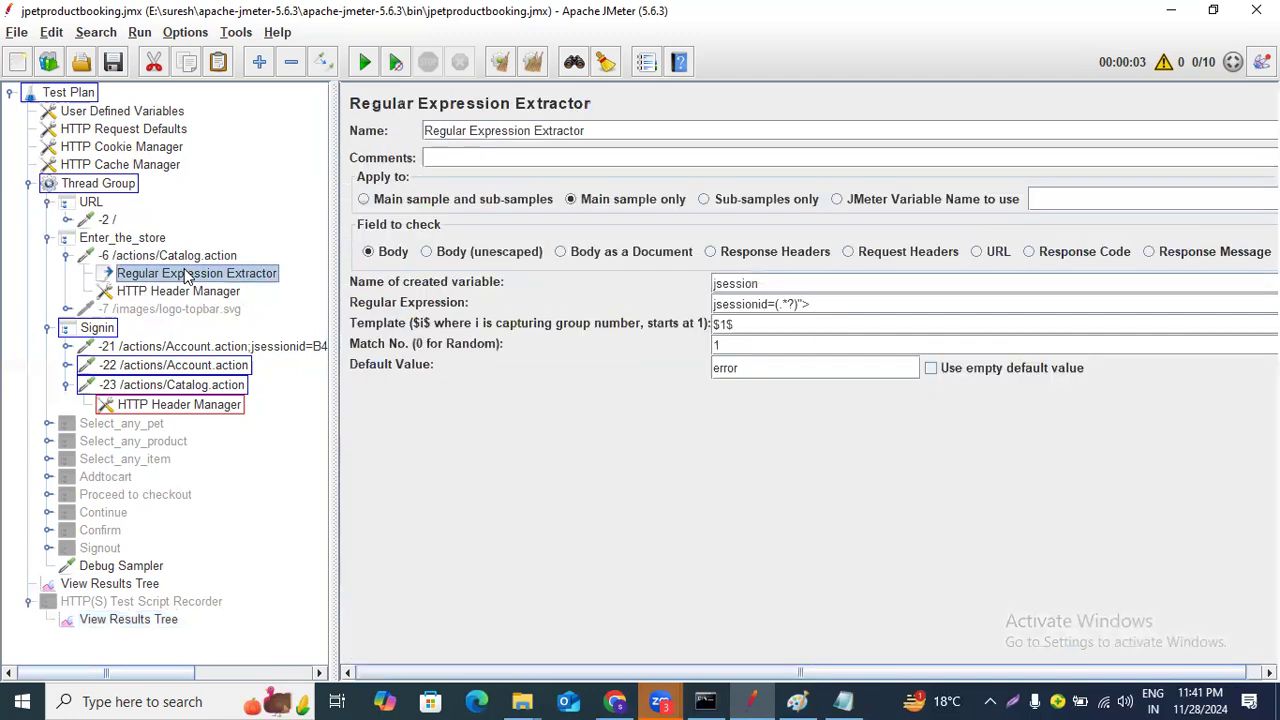
pyautogui.click(217, 347)
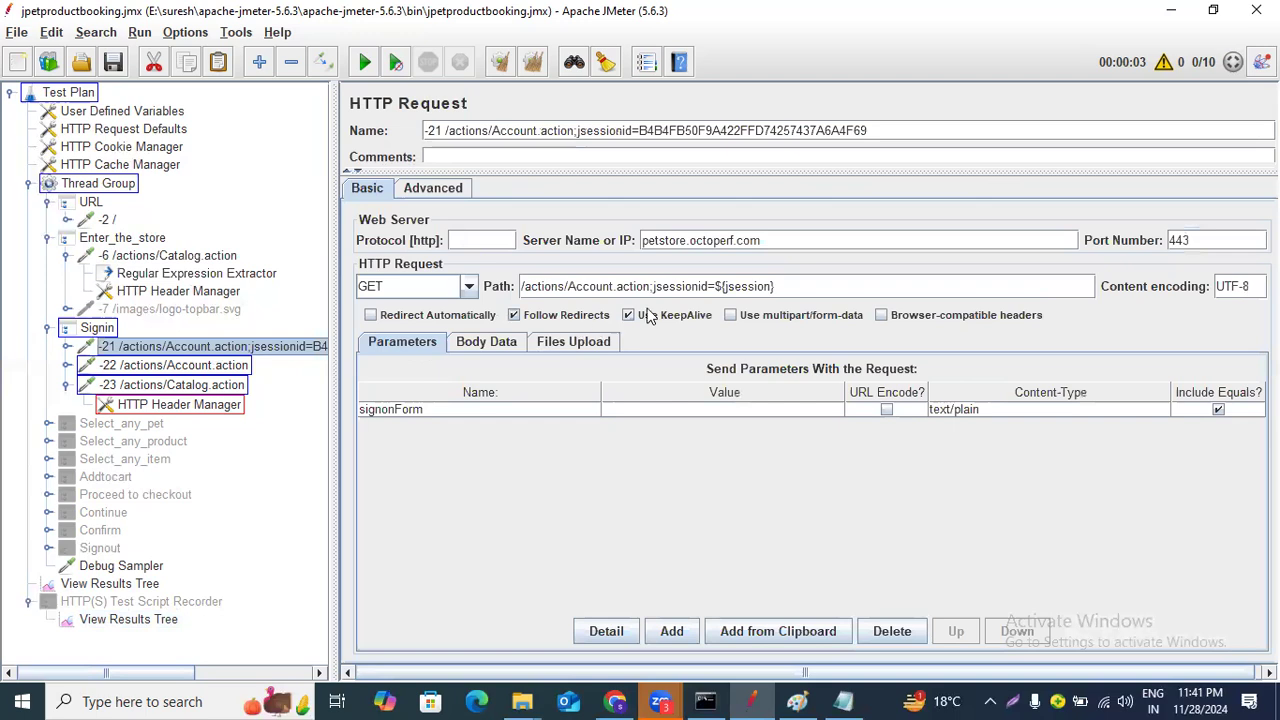
pyautogui.click(128, 620)
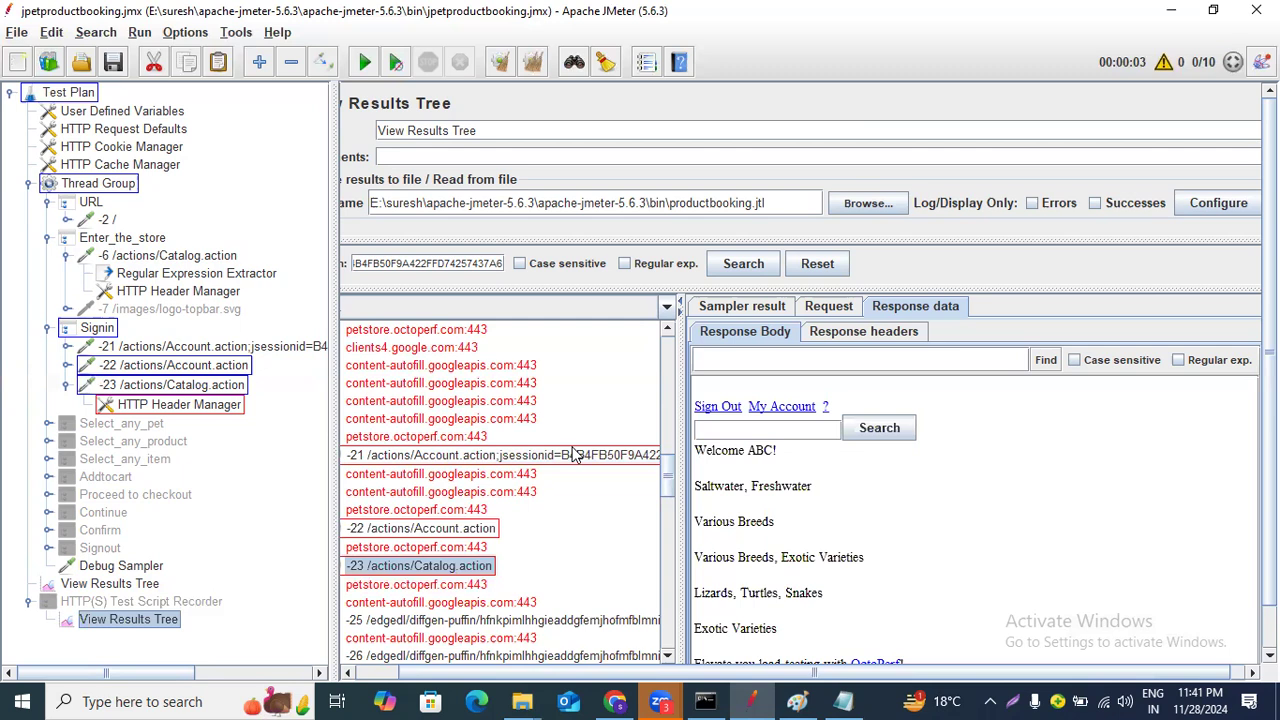
pyautogui.click(750, 312)
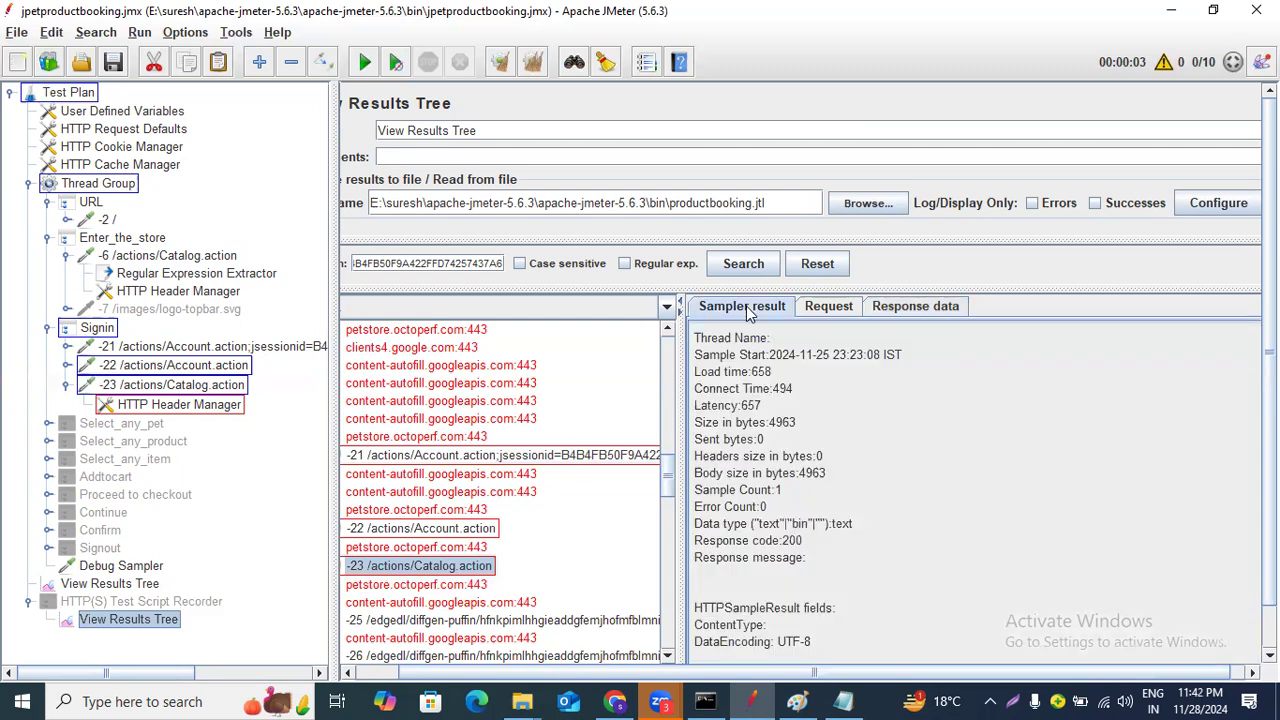
pyautogui.click(813, 312)
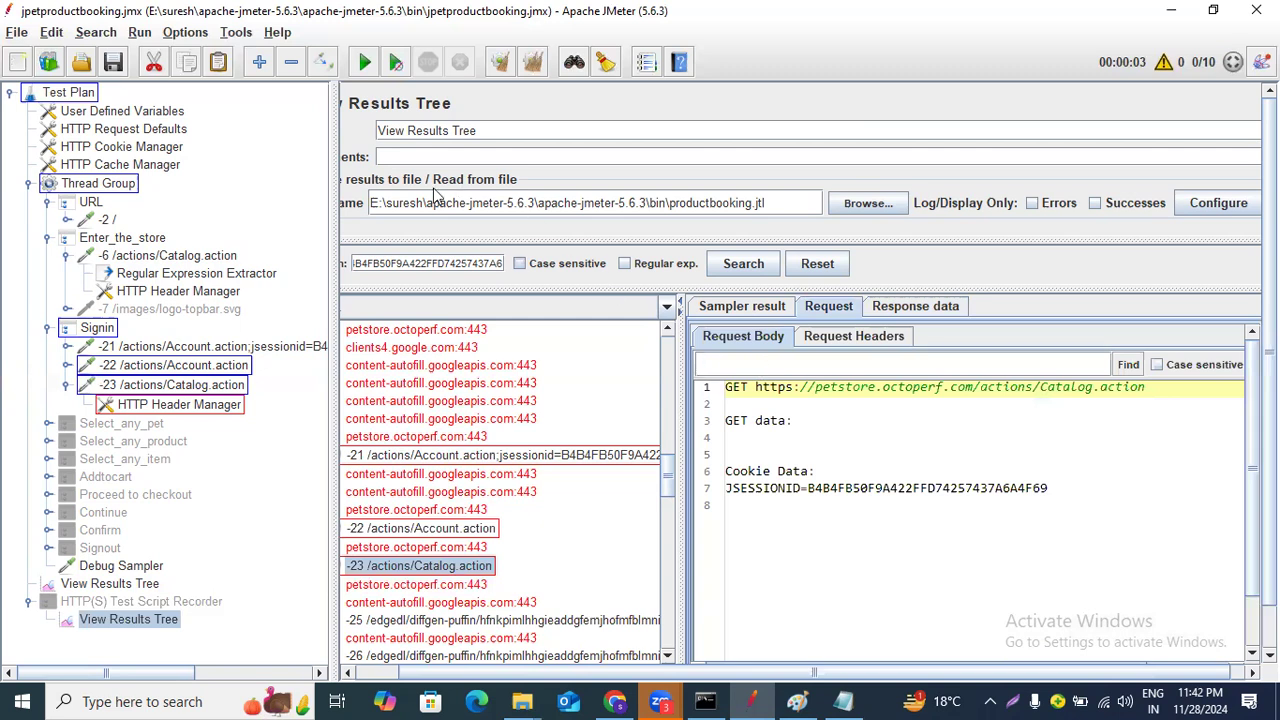
# Search the -23 sample's request body for the copied session ID.
pyautogui.doubleClick(433, 262)
pyautogui.hotkey('ctrl', 'c')
pyautogui.click(737, 374)
pyautogui.hotkey('ctrl', 'v')
pyautogui.click(1128, 365)
pyautogui.click(1130, 366)
pyautogui.click(1128, 365)
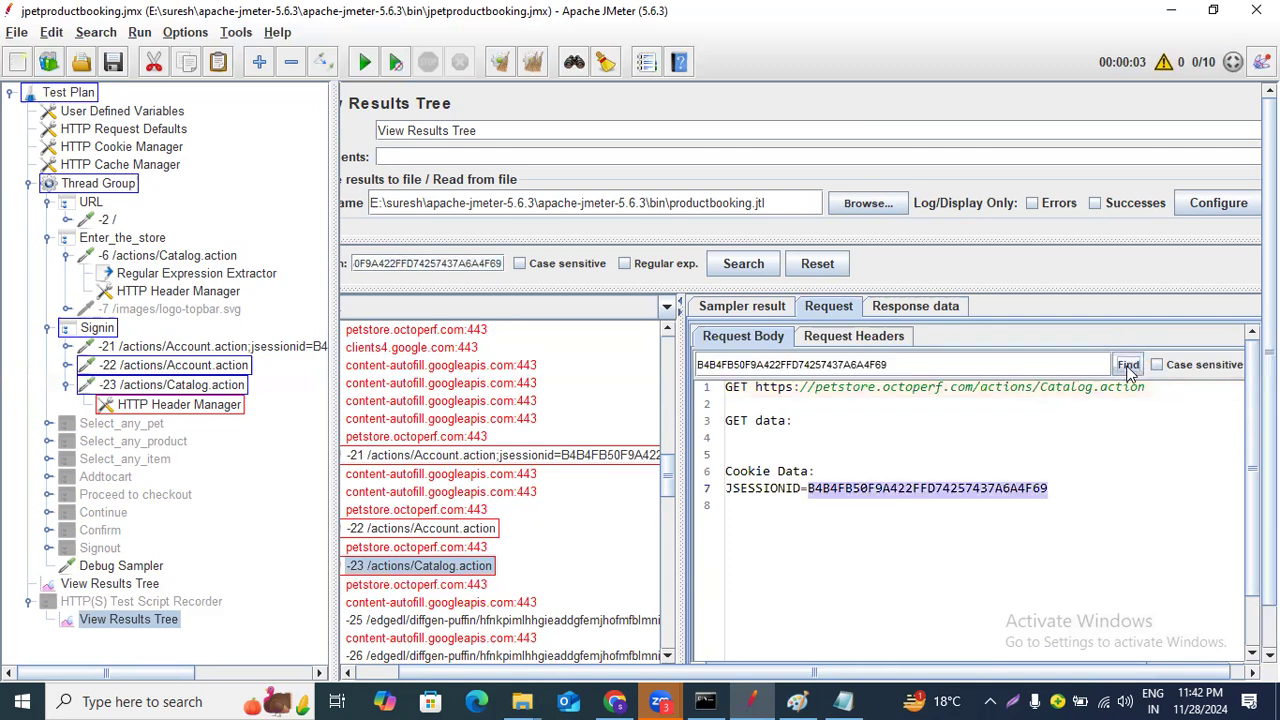
pyautogui.click(757, 345)
pyautogui.click(1128, 364)
pyautogui.click(1128, 364)
pyautogui.click(1128, 364)
pyautogui.click(1129, 366)
# Open the -6 /actions/Catalog.action sample's request to examine its cookie data.
pyautogui.scroll(10, 443, 497)
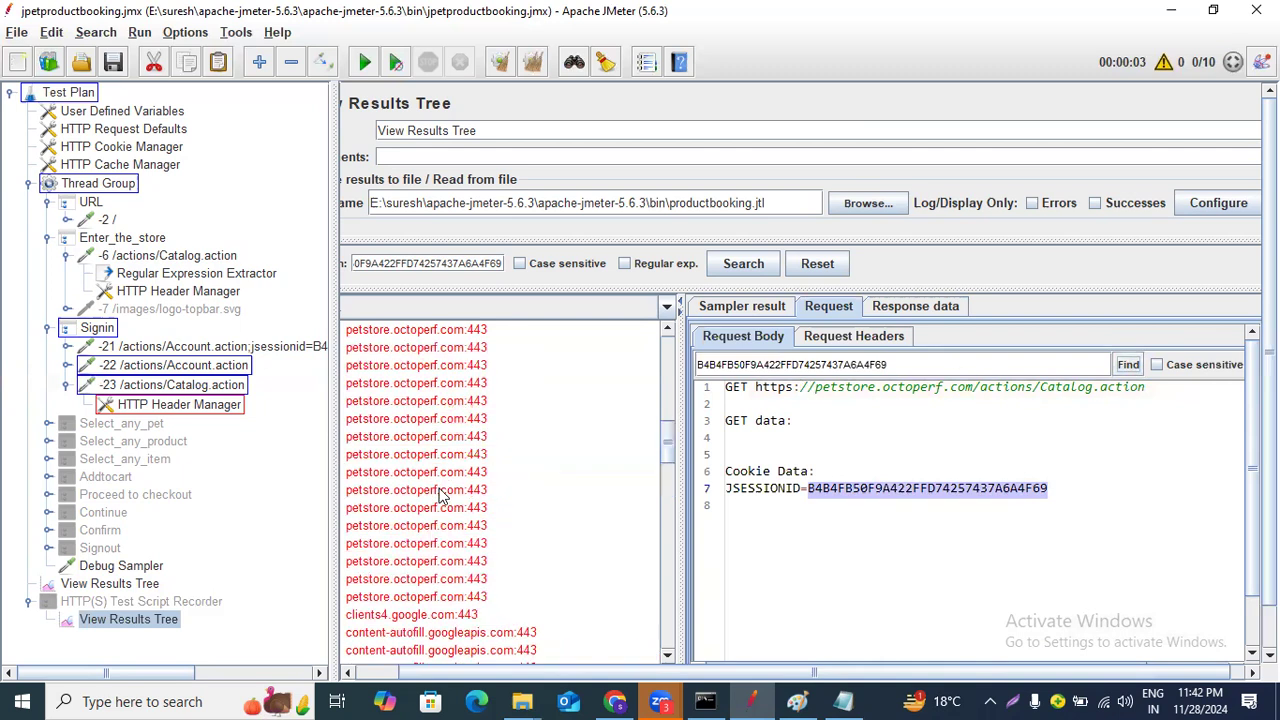
pyautogui.scroll(-4, 443, 497)
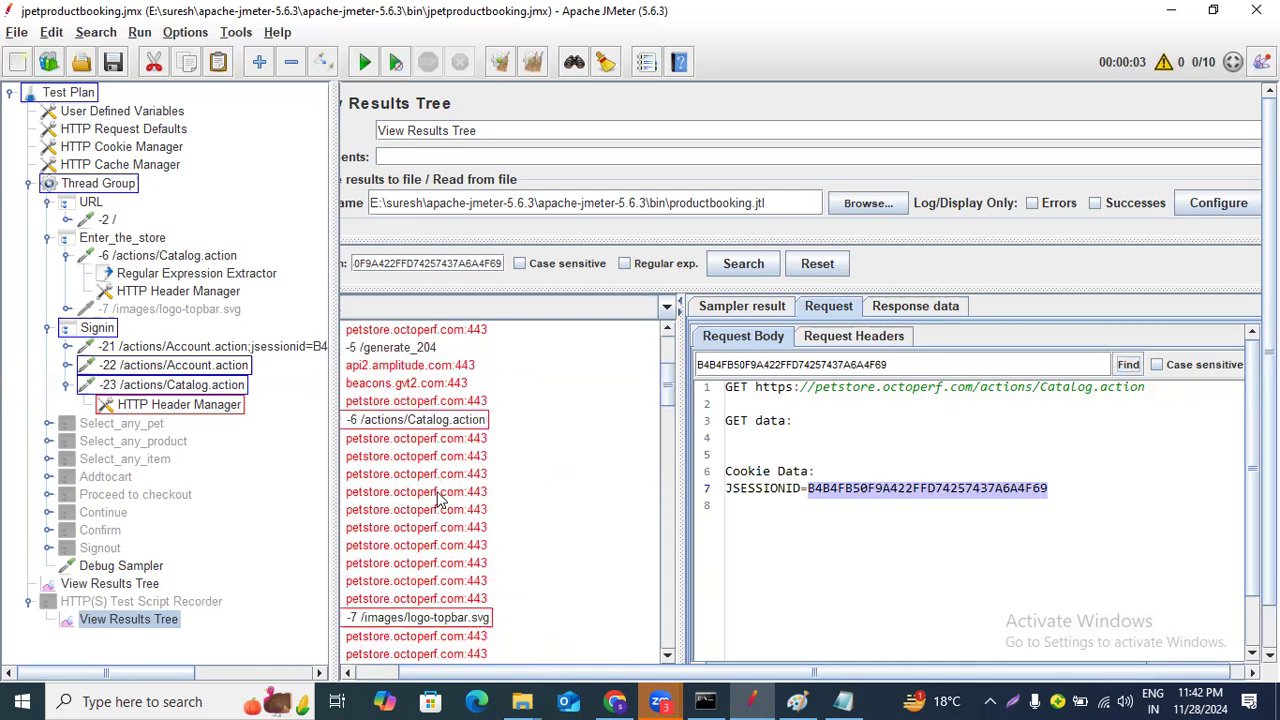
pyautogui.click(450, 424)
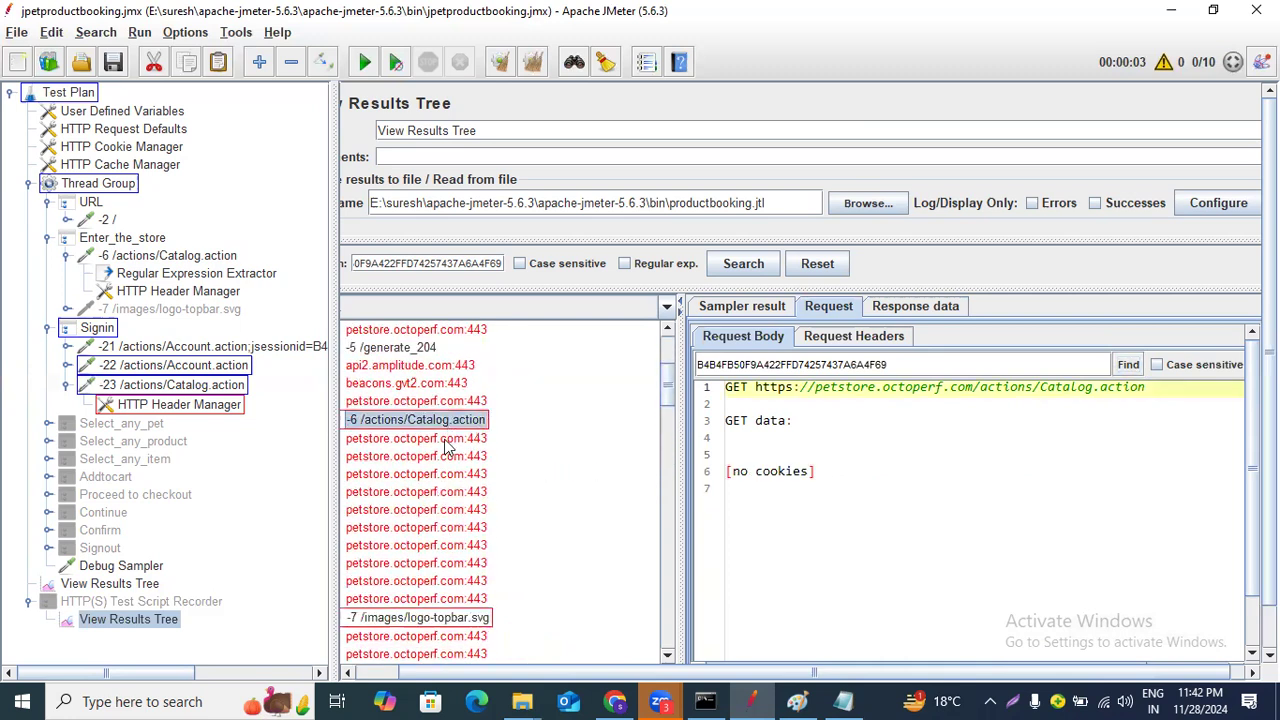